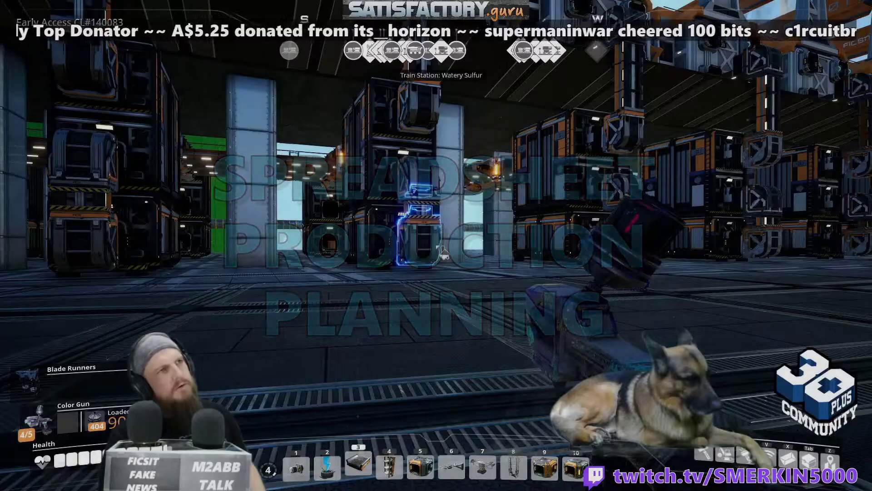
key("alt+Tab")
key("alt+Tab")
key("Escape")
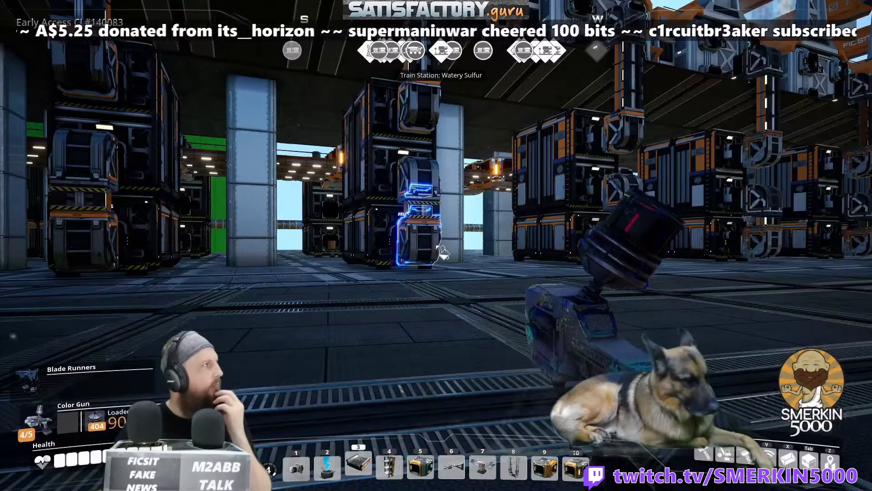
Switch from the game to the production planning spreadsheet in the browser and set the Overview sheet's zoom to 200%.
key("alt+Tab")
left_click_drag(248, 128, 338, 119)
double_click(337, 119)
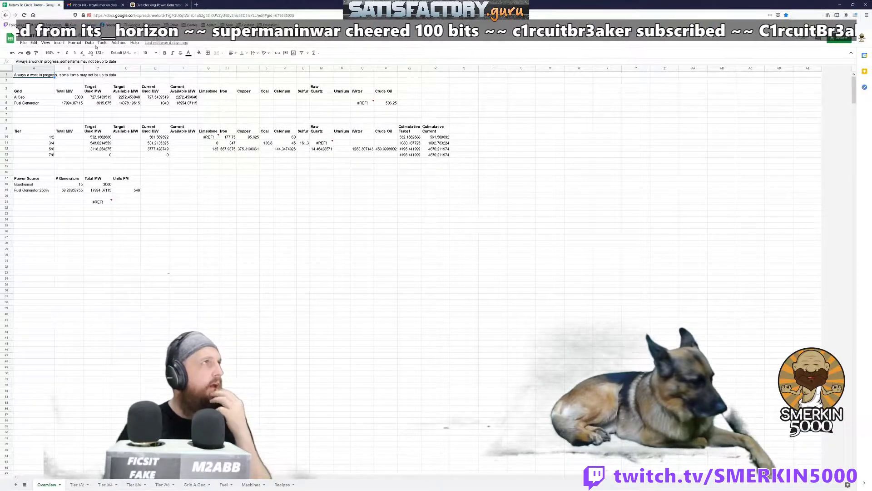
left_click(59, 53)
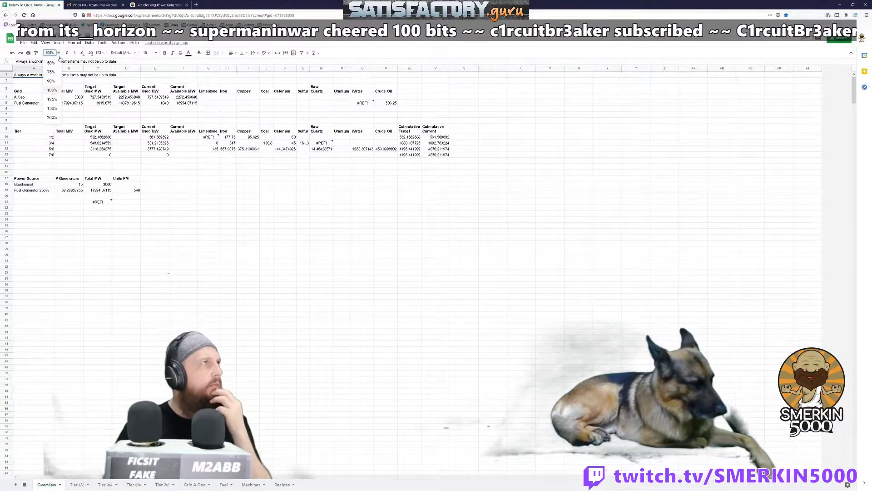
left_click(57, 109)
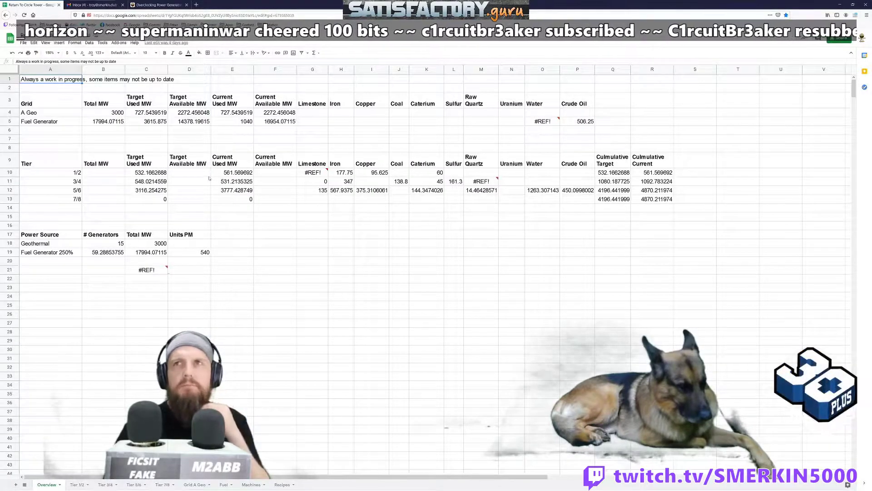
left_click(56, 53)
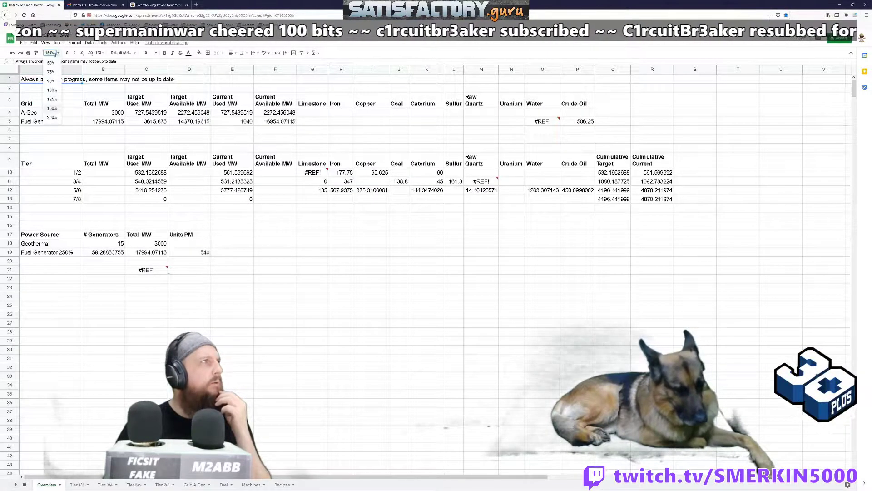
left_click(53, 118)
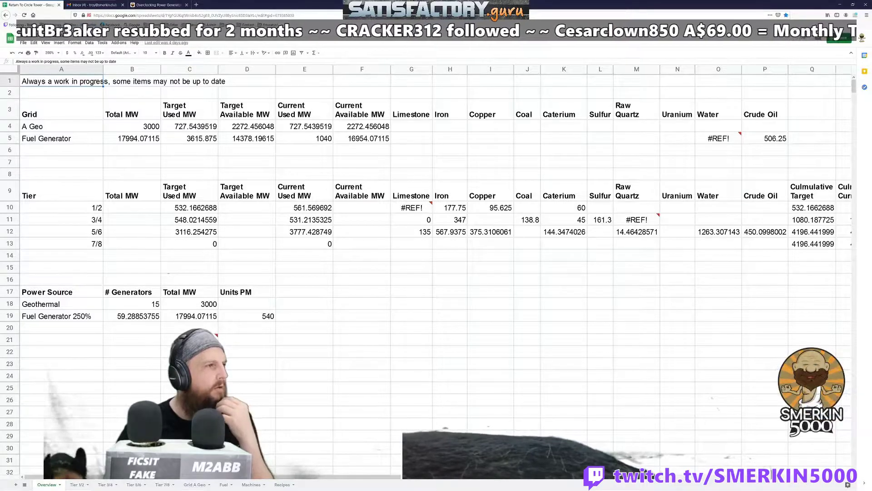
Open the Tier 1/2 sheet and review the Required By and Target # Machines cells for Iron Rod, Iron Plate and Rotor.
key("ctrl+Page_Down")
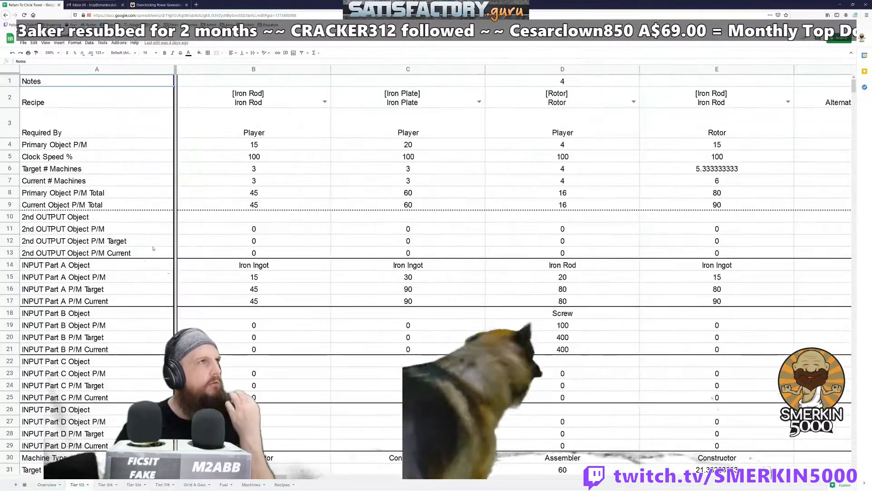
left_click(231, 132)
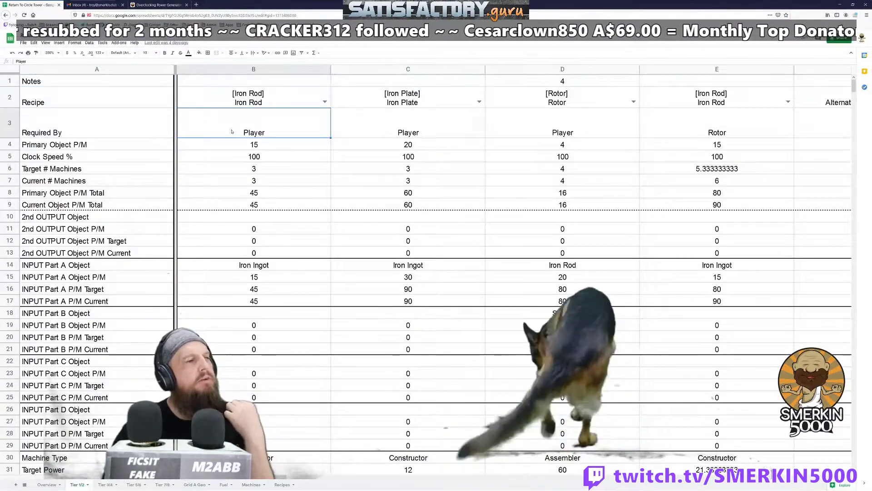
key("Left")
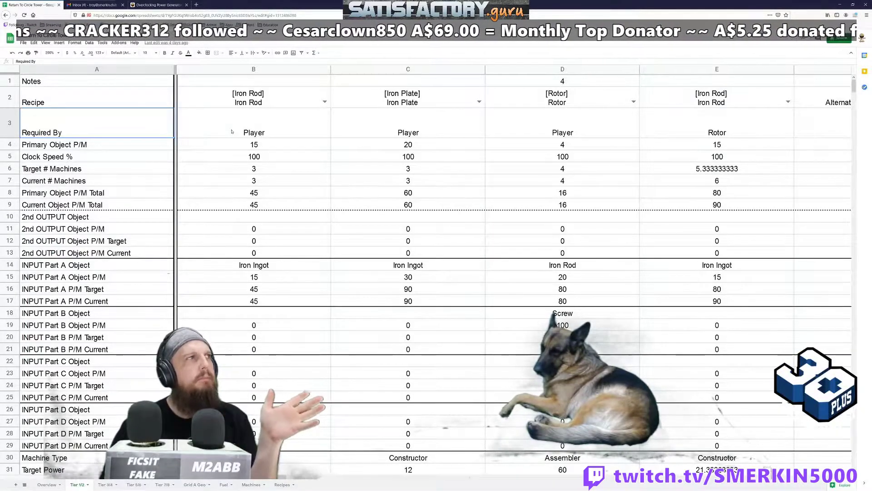
left_click(232, 132)
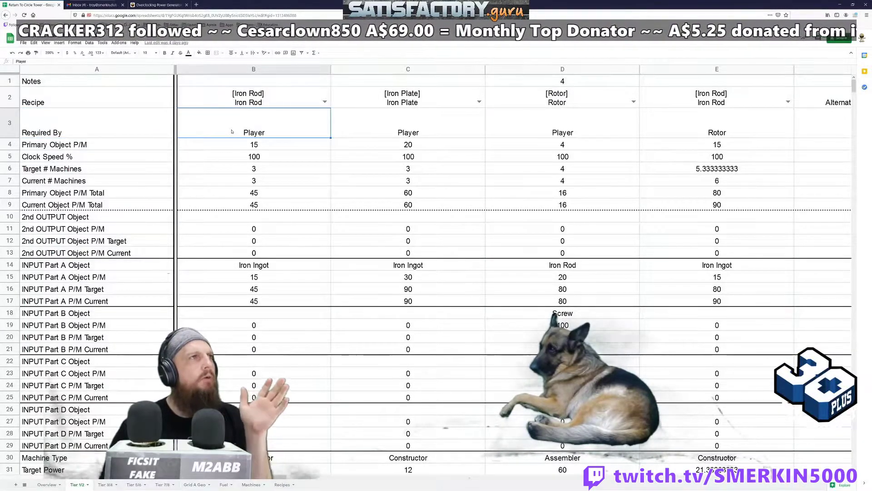
left_click(265, 170)
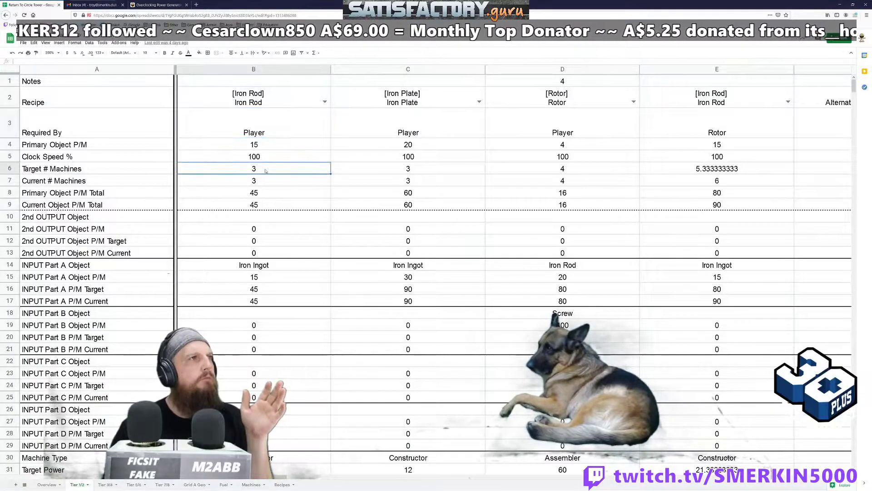
left_click(426, 103)
left_click(414, 169)
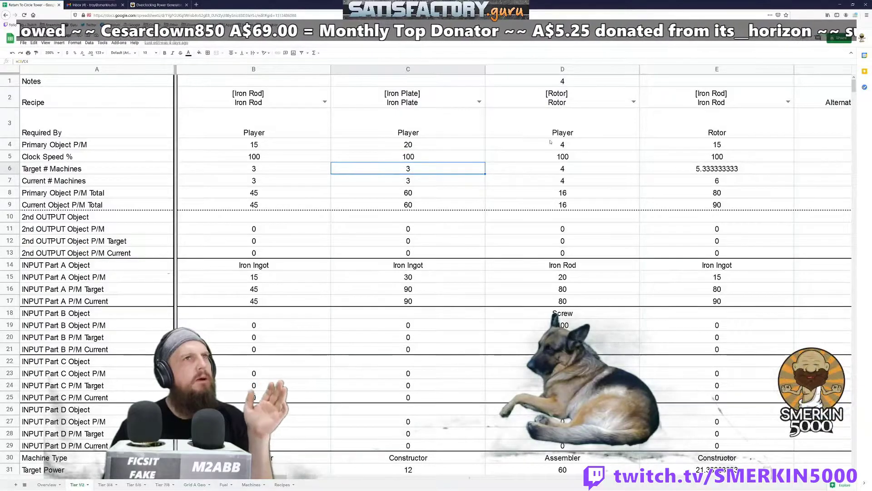
left_click(597, 129)
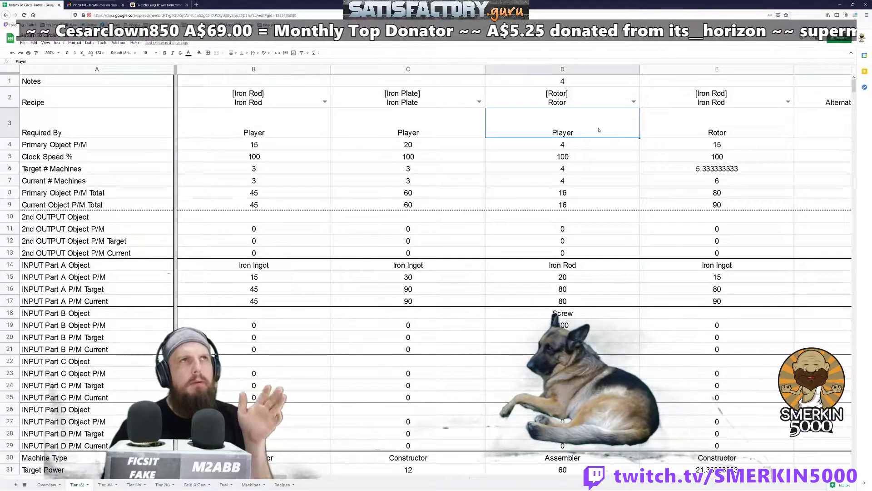
left_click(588, 168)
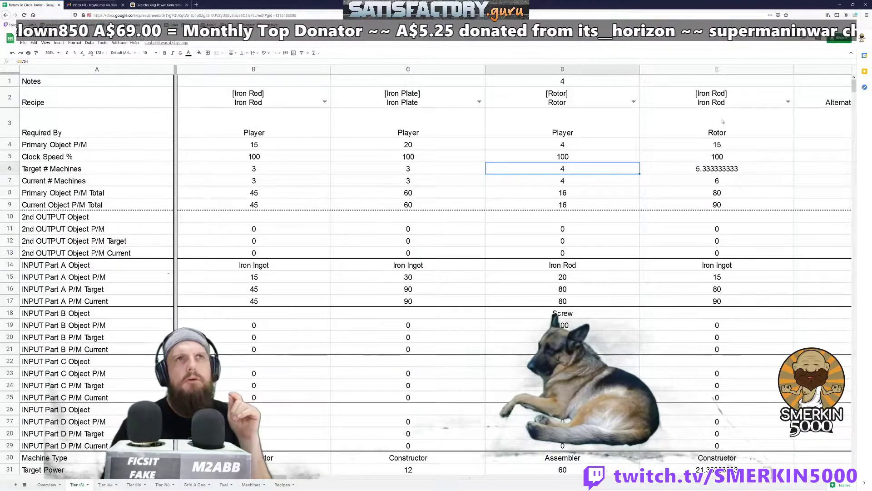
Examine the Rotor column's Required By cell and its Input Part A and Part B P/M targets.
key("Up")
key("Up")
key("Up")
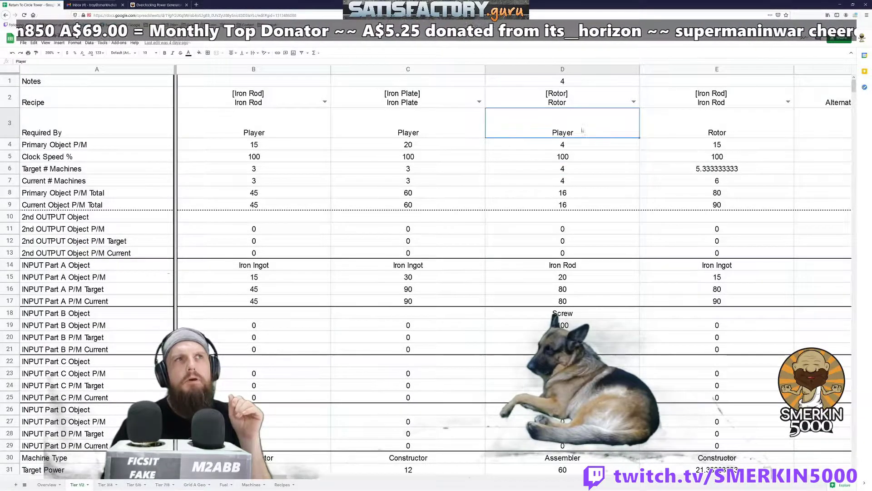
left_click(568, 293)
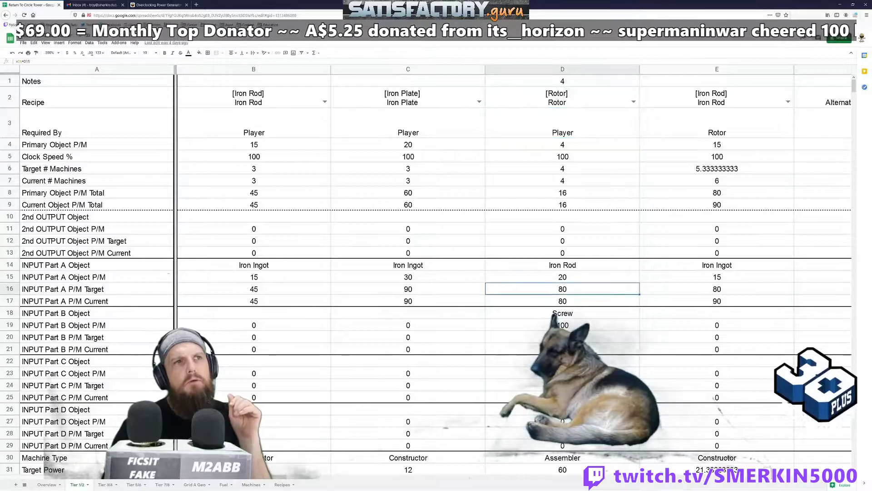
key("Down")
key("Down")
key("Down")
key("Down")
Inspect the Primary Object P/M Total formula in E8 for the Iron Rod required by the Rotor.
left_click(727, 131)
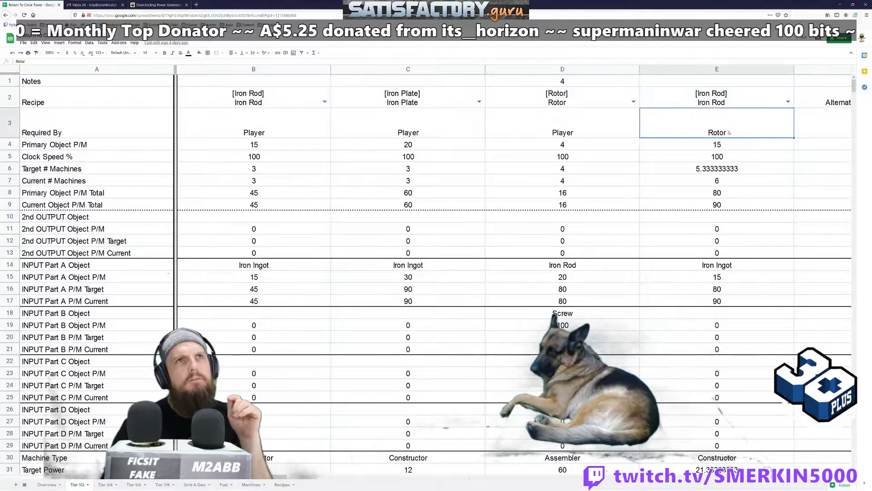
left_click(724, 195)
type("=sum(D16)")
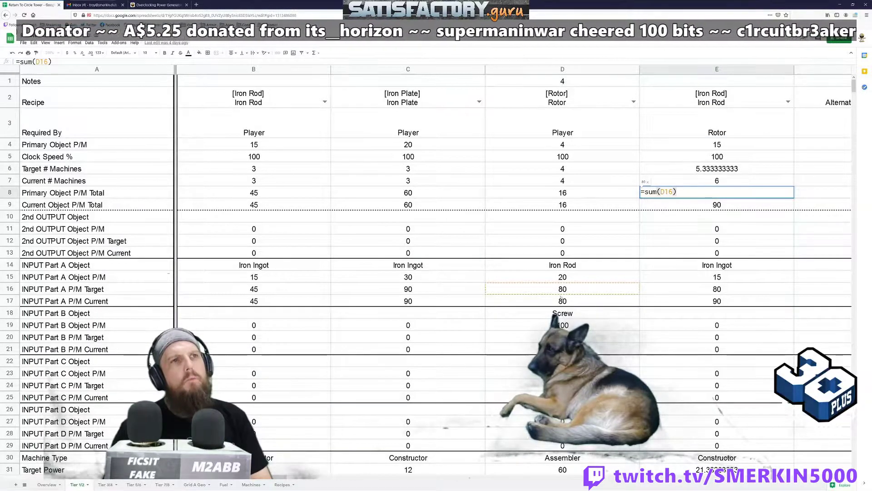
key("ctrl+Return")
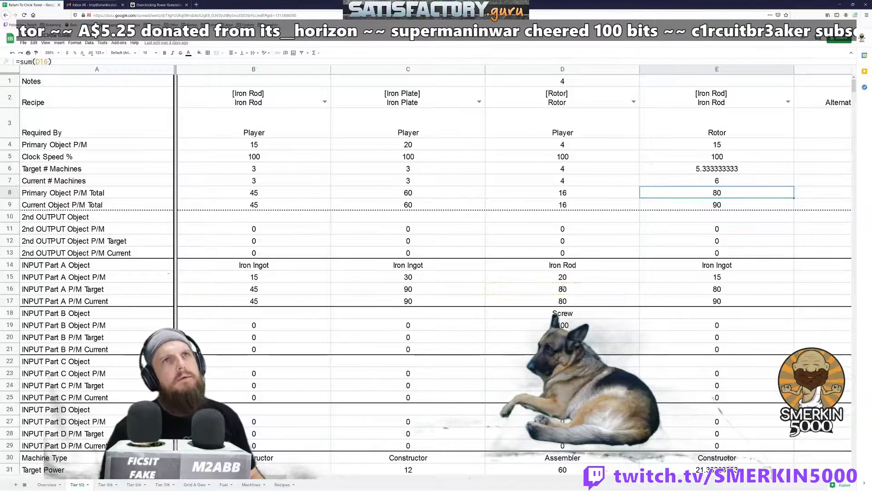
key("Left")
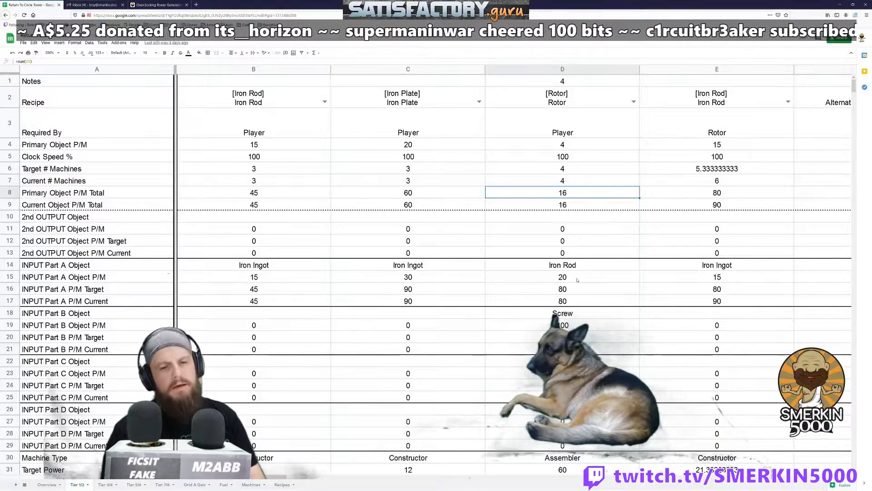
Inspect the Primary Object P/M Total formula in F8 for the Casted Screw required by the Rotor.
key("Right")
key("Right")
key("Right")
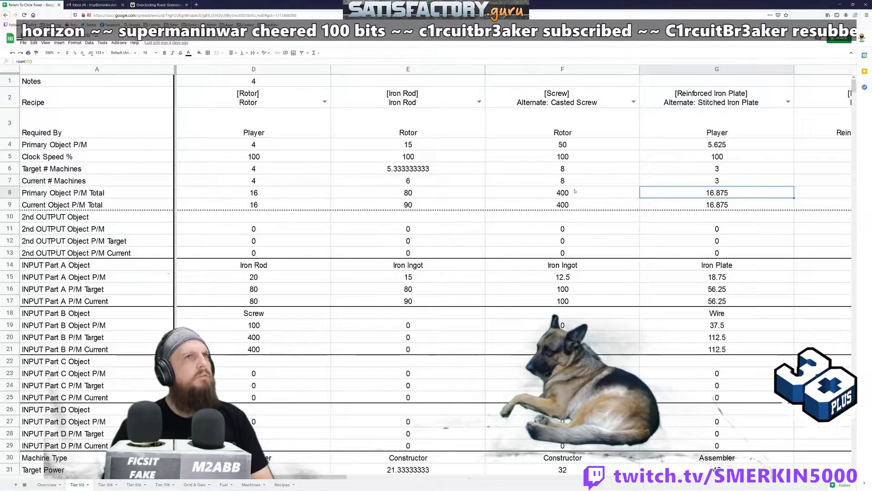
left_click(557, 194)
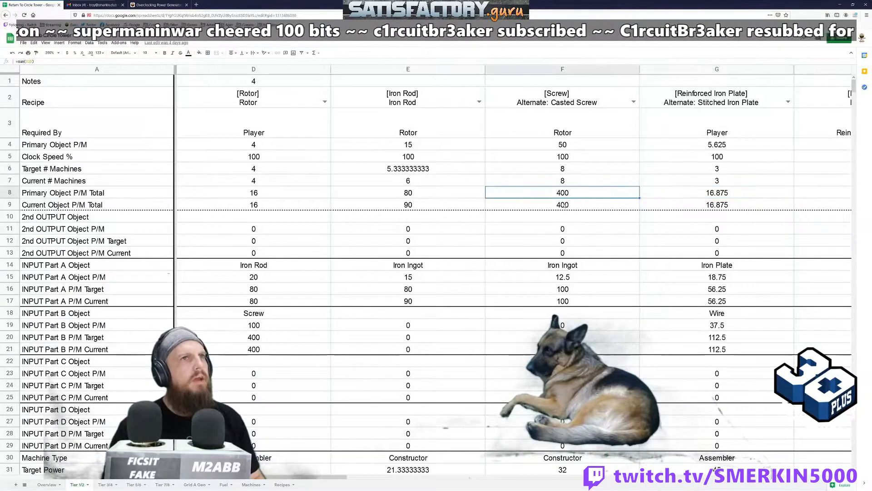
double_click(557, 194)
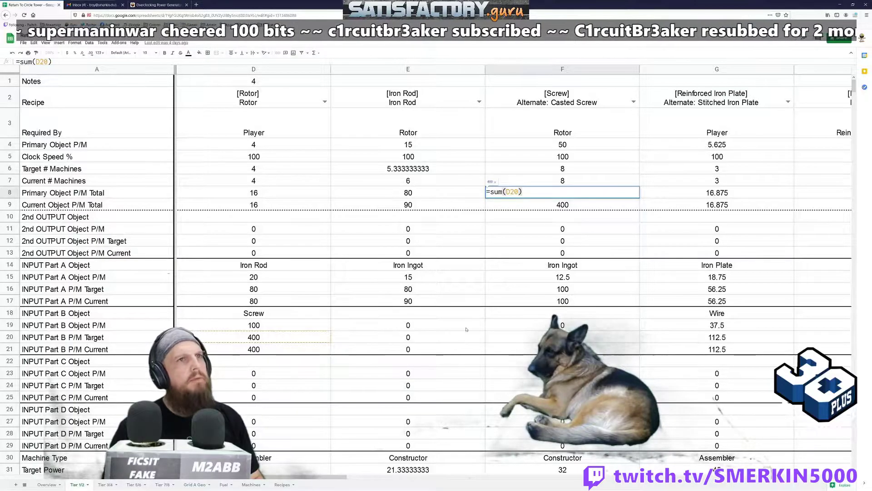
key("Escape")
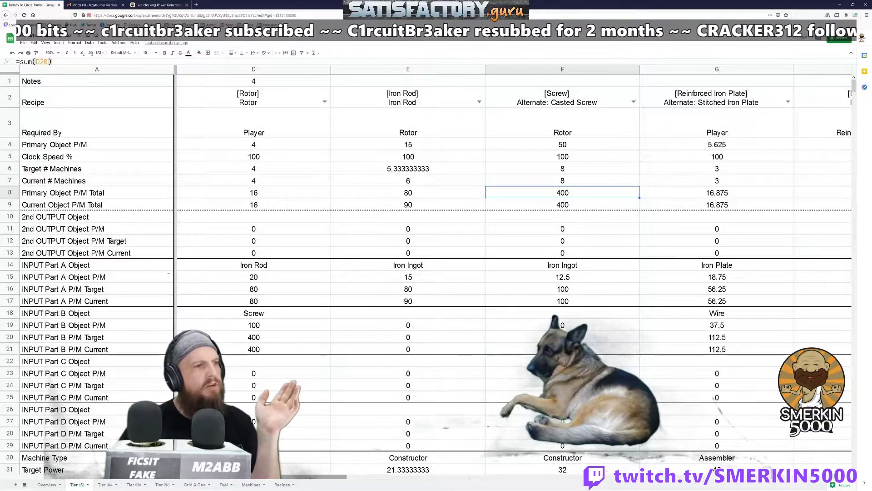
Open the Tier 3/4 sheet and review the Motor production chain, including its Steel Rotor, Stator and Steel Pipe columns.
left_click_drag(345, 477, 766, 440)
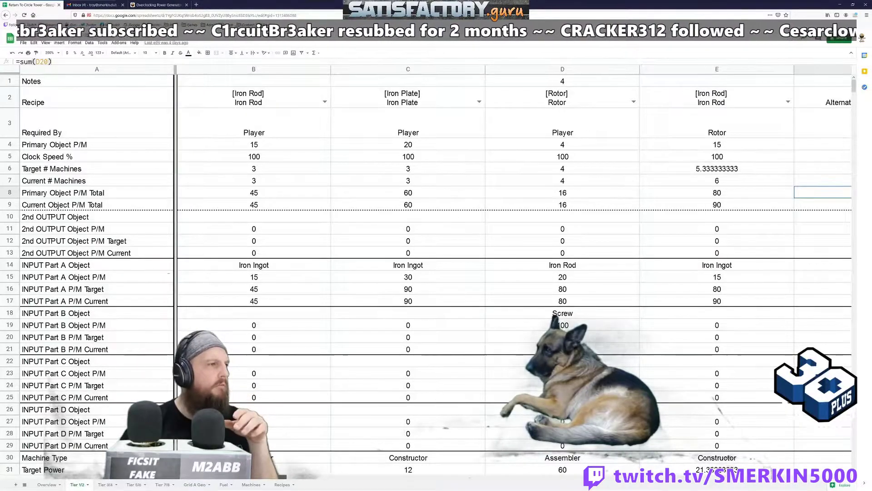
key("ctrl+shift+Page_Down")
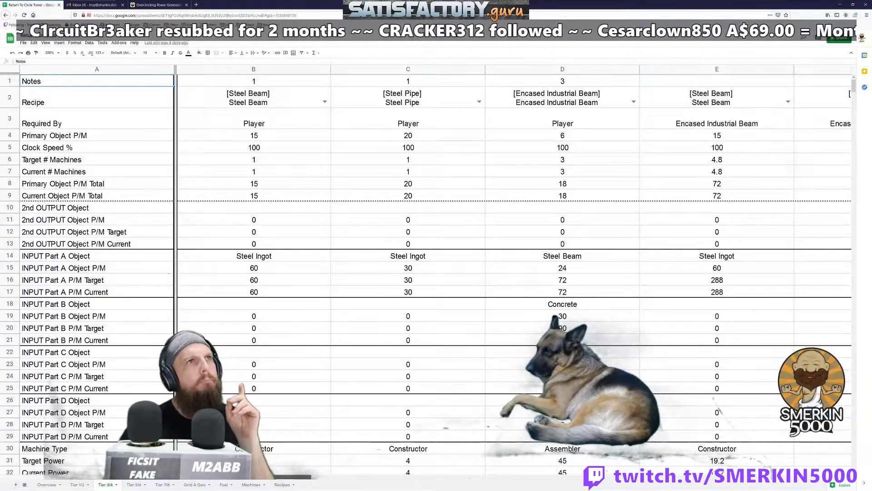
left_click_drag(278, 475, 425, 477)
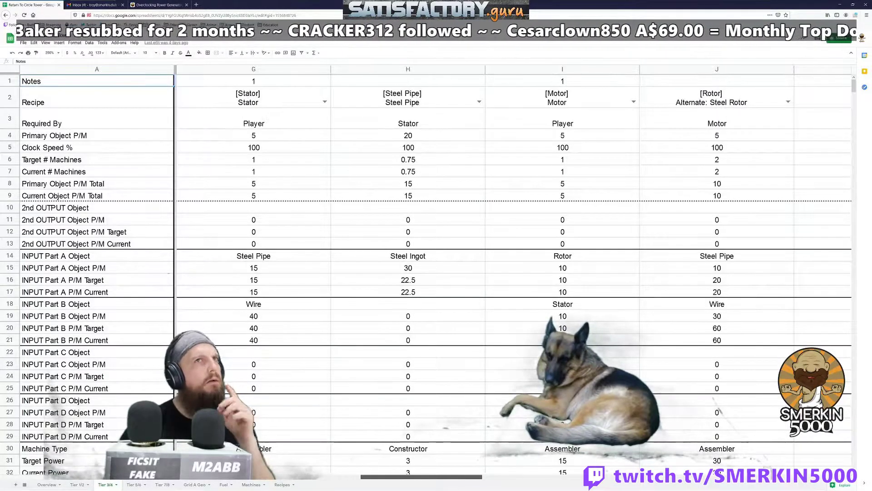
left_click(590, 123)
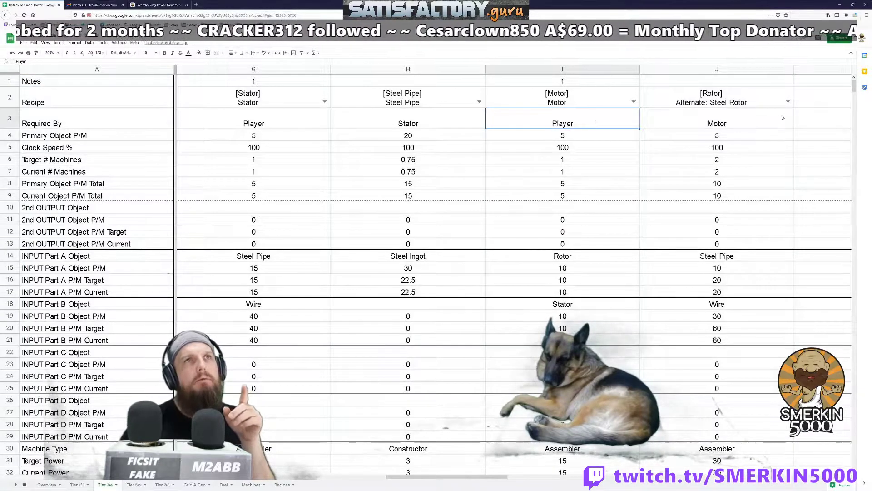
left_click(772, 127)
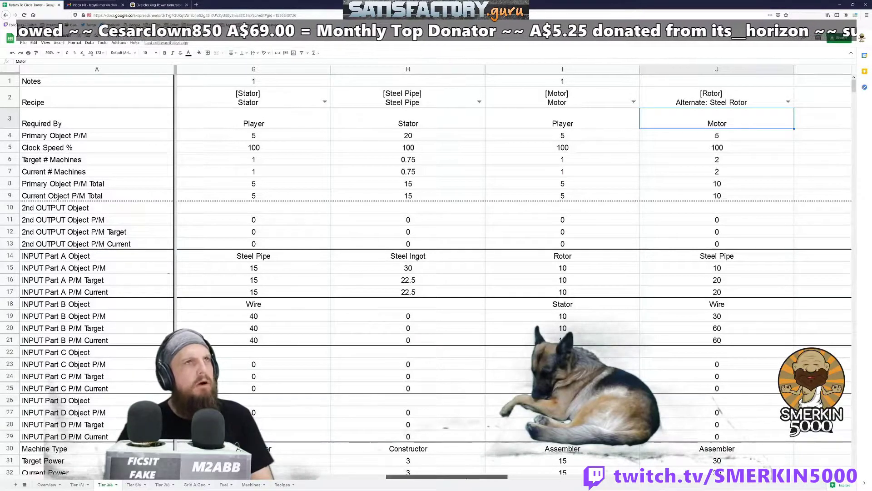
scroll(513, 272, "right", 2)
scroll(513, 273, "right", 1)
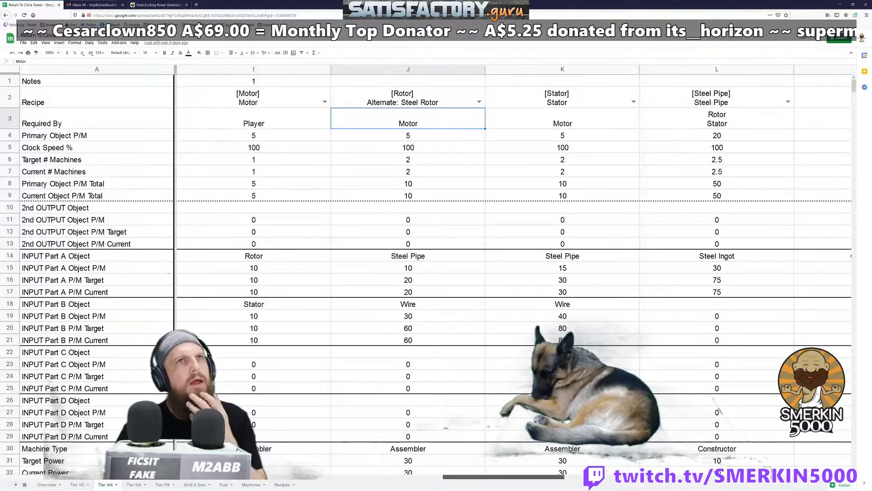
left_click_drag(537, 478, 252, 468)
scroll(766, 462, "down", 1)
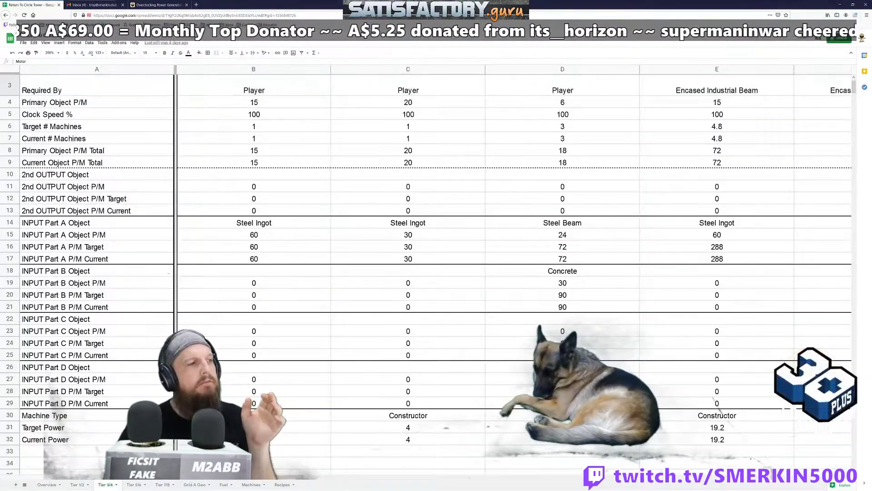
Open the Tier 5/6 sheet and look through its recipe row from Heavy Modular Frame across to Quickwire.
key("ctrl+Page_Down")
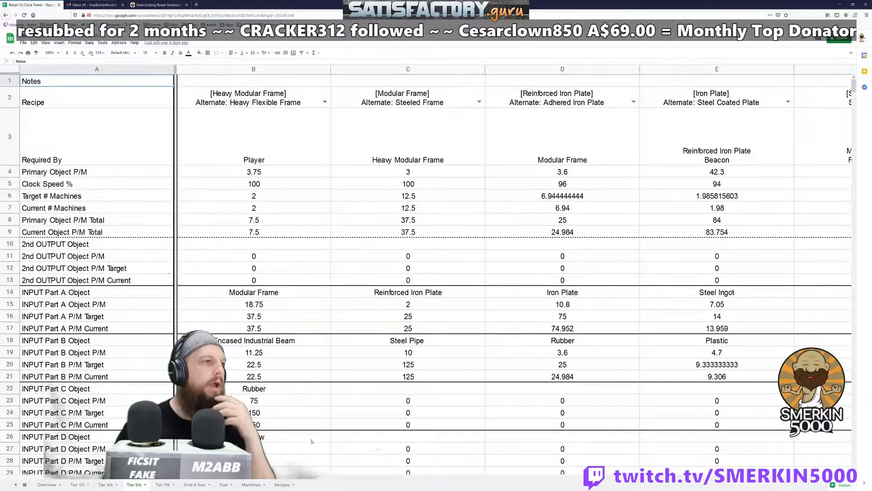
left_click(311, 123)
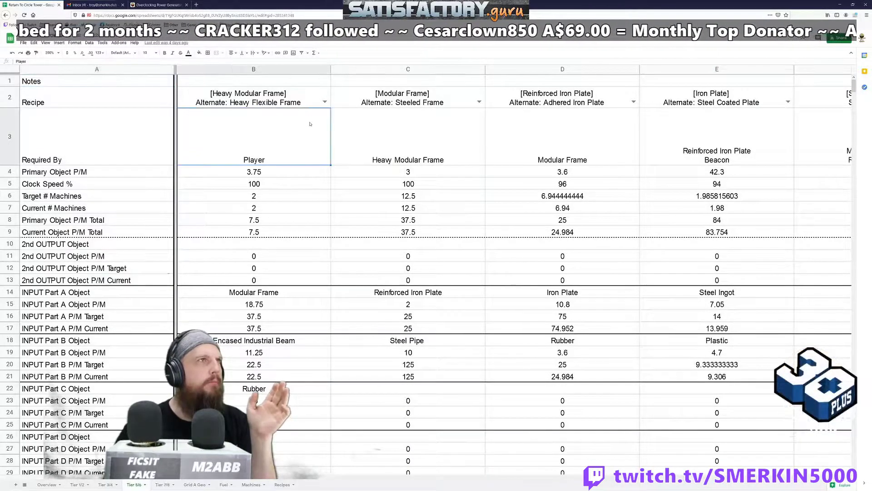
key("Up")
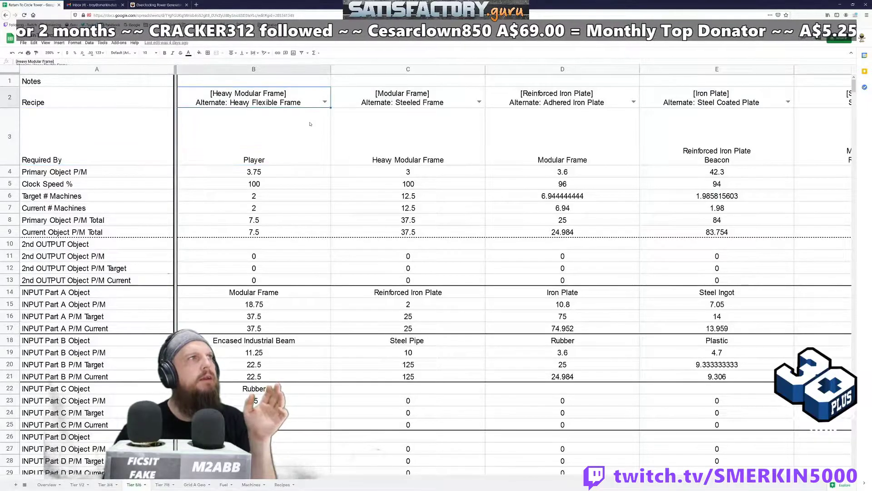
key("Right")
key("Right")
key("Right")
key("Right")
key("Right")
key("Right")
key("Right")
key("Right")
key("Right")
key("Right")
key("Right")
key("Right")
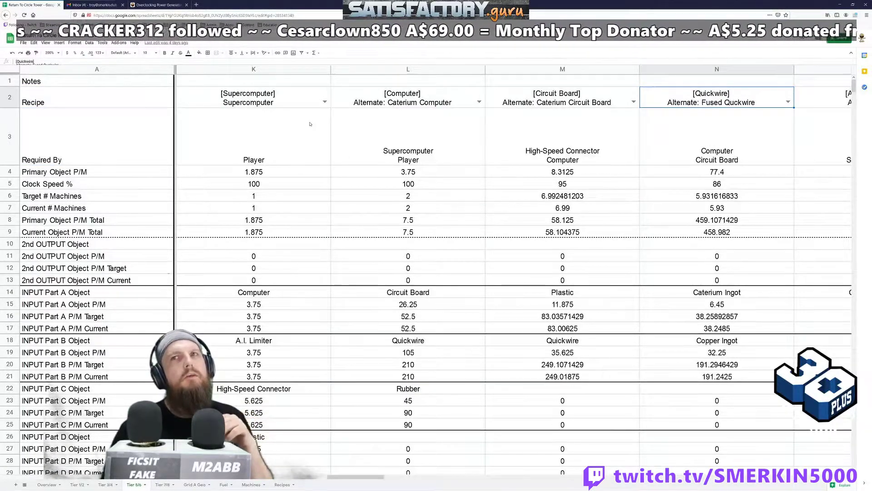
Look through the Tier 5/6 recipe row from A.I. Limiter across High-Speed Connector and Beacon to Silica.
key("Right")
key("Right")
key("Right")
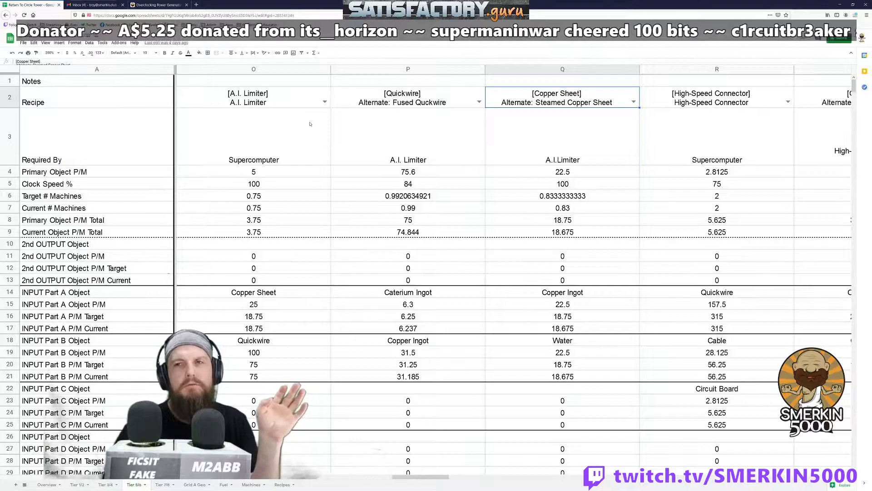
key("Right")
key("Right")
key("Right")
key("Right")
key("Right")
key("Right")
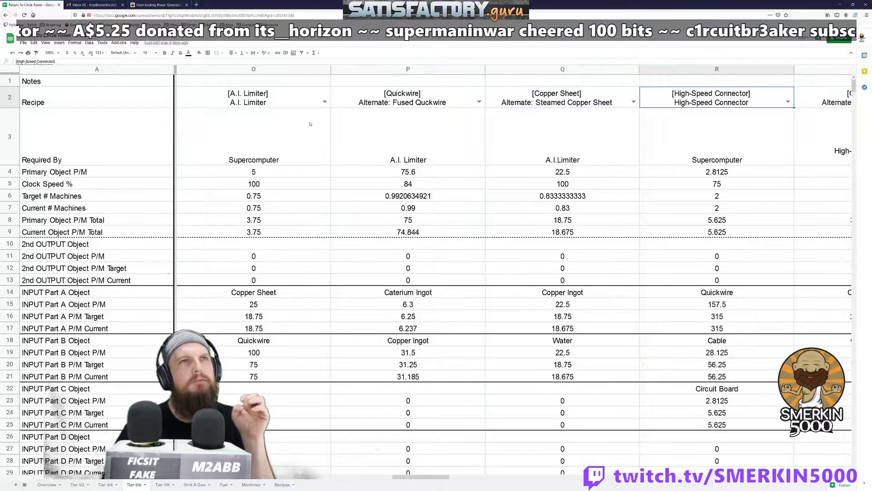
key("Right")
key("Right")
key("Right")
key("Right")
key("Right")
key("Right")
key("Right")
key("Right")
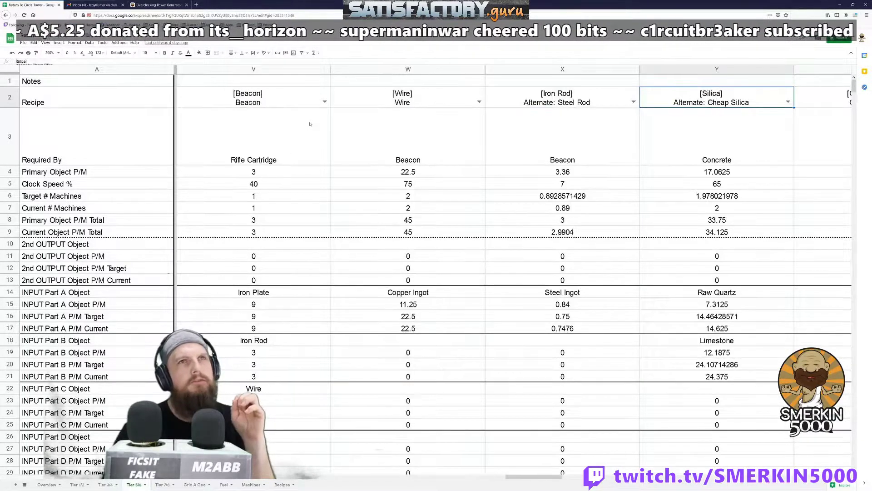
Review the recipe columns from Petroleum Coke through Residual Plastic and Residual Rubber to Diluted Packaged Fuel.
key("Right")
key("Right")
key("Right")
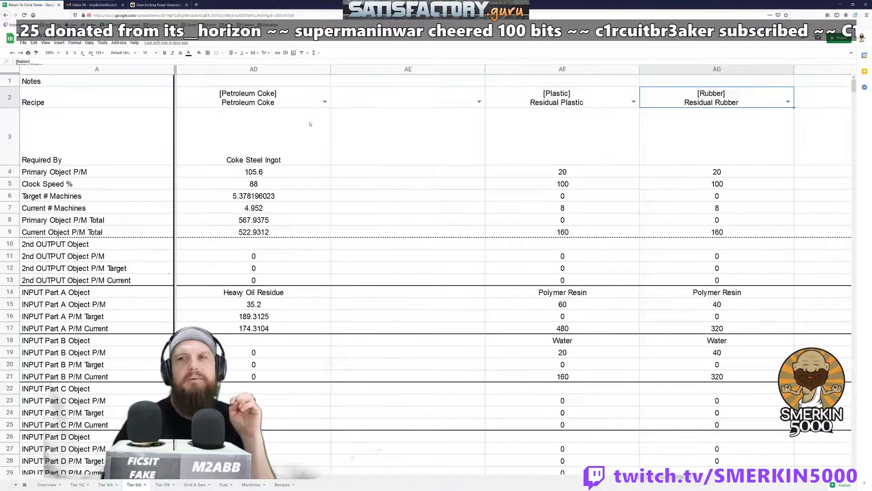
key("Right")
key("Right")
key("Right")
key("Right")
key("Right")
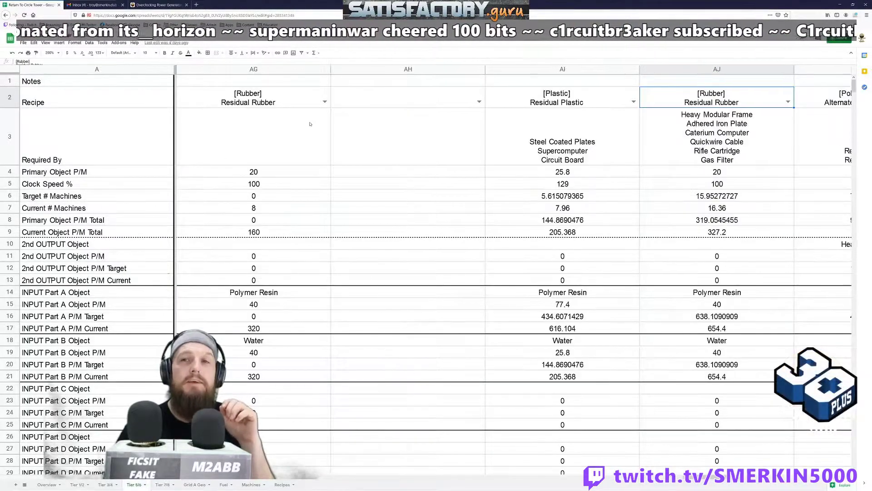
key("Right")
key("Right")
key("Right")
key("Right")
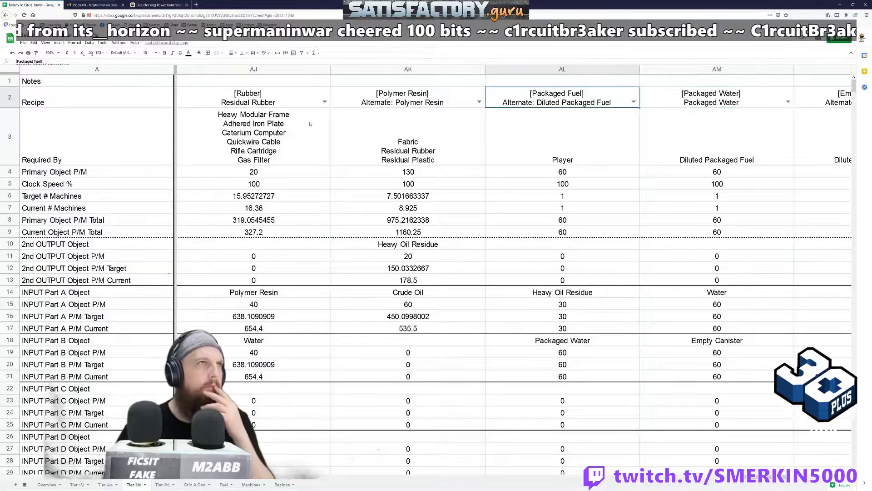
Look over the closing canister and ingot recipe columns and return to the Heavy Modular Frame recipe in B2.
key("Left")
key("Left")
key("Left")
key("Left")
key("Left")
key("Left")
key("Left")
key("Left")
key("Left")
key("Left")
key("Left")
key("Left")
key("Left")
key("Left")
key("Left")
key("Left")
key("Left")
key("Left")
key("Left")
key("Left")
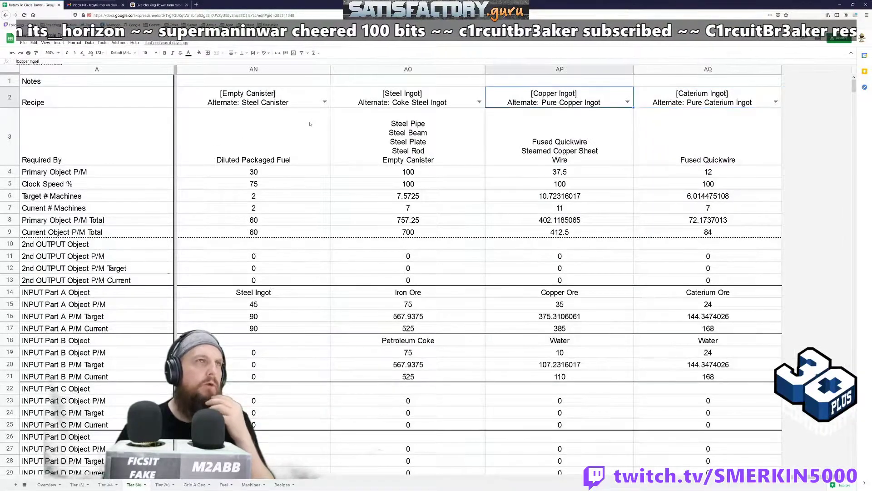
key("Left")
key("Left")
key("Left")
key("Left")
key("Left")
key("Left")
key("Left")
key("Left")
key("Left")
key("Left")
key("Left")
key("Left")
key("Left")
key("Left")
key("Left")
key("Left")
key("Left")
key("Left")
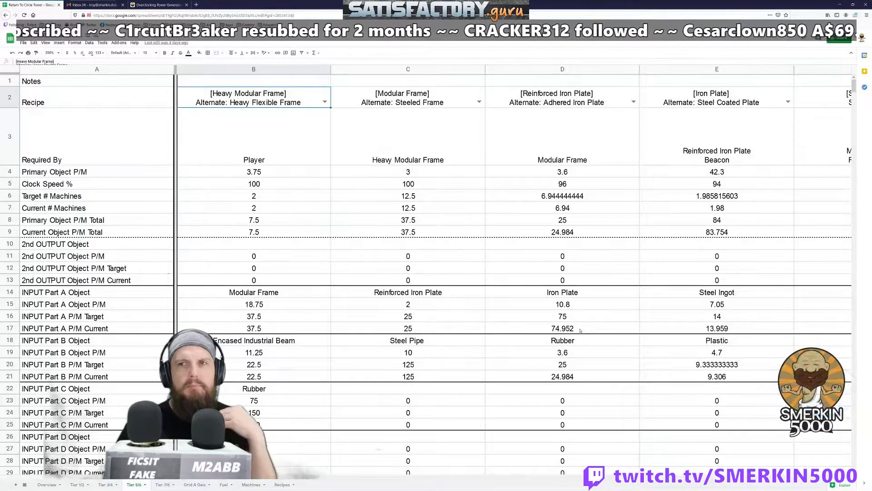
Switch the recipe in B2 to the standard Heavy Modular Frame.
left_click(572, 355)
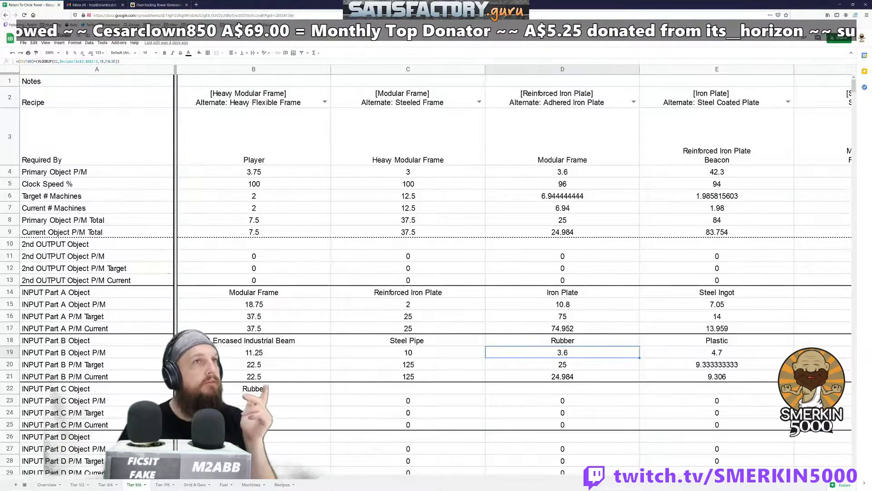
left_click(258, 115)
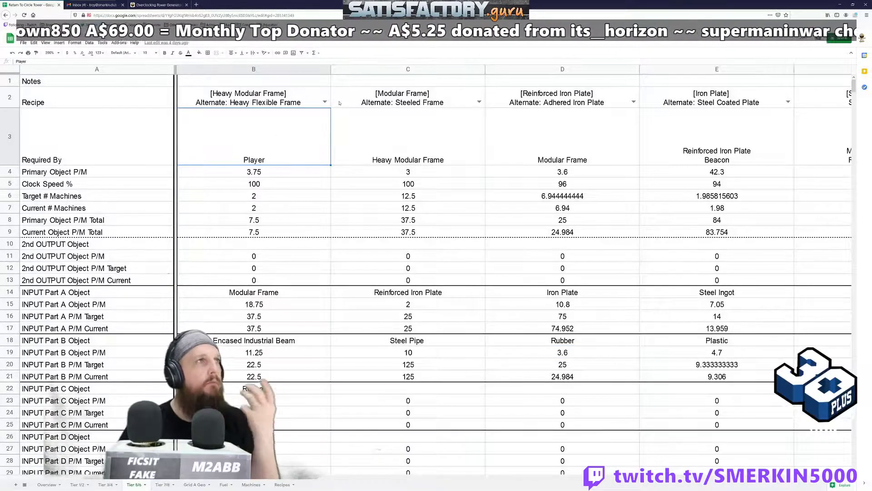
double_click(314, 99)
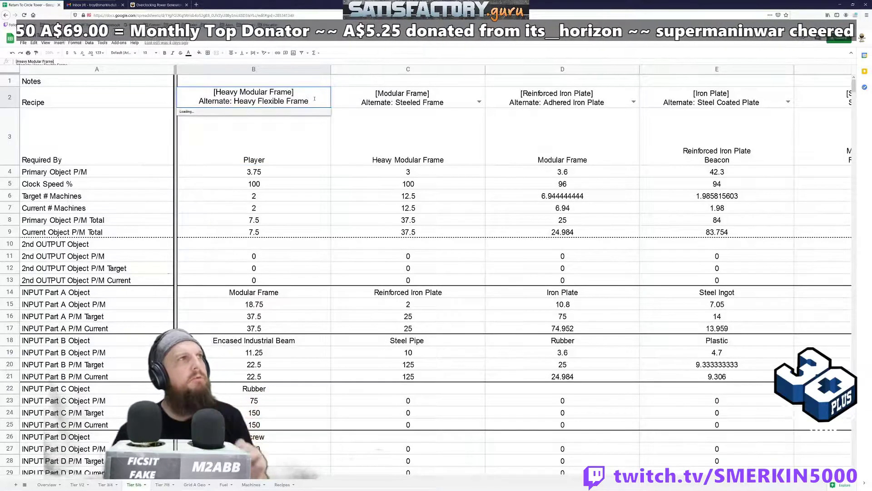
key("ctrl+a")
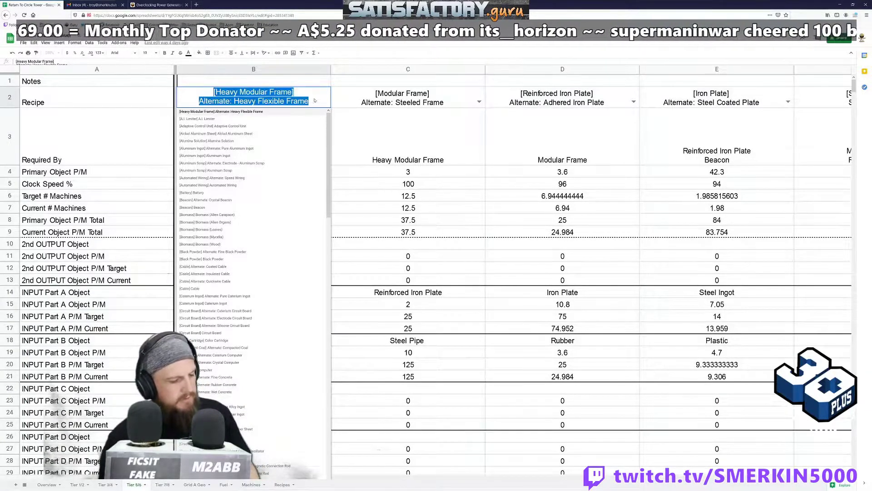
type("heavy")
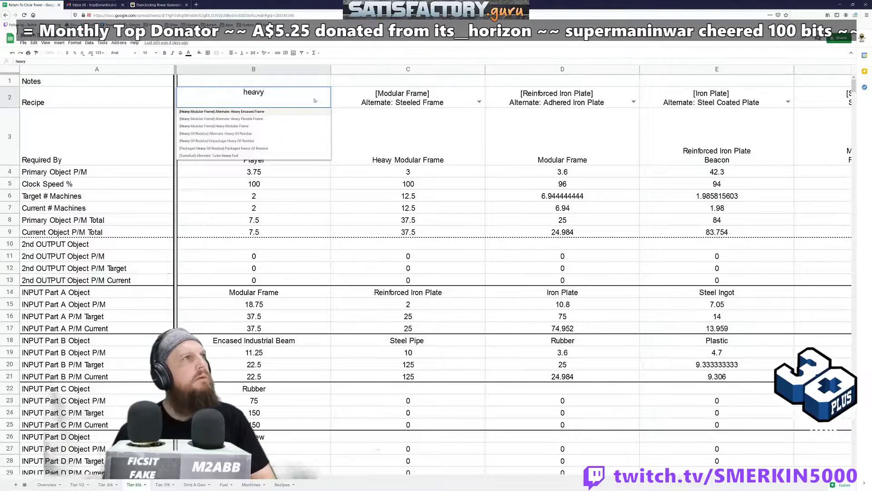
left_click(267, 127)
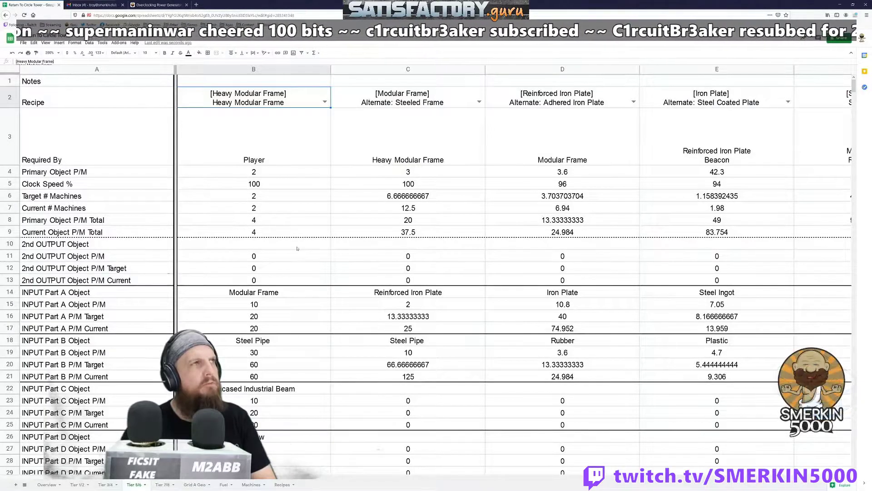
Switch the Heavy Modular Frame recipe in B2 to Alternate: Heavy Encased Frame.
double_click(298, 101)
key("ctrl+a")
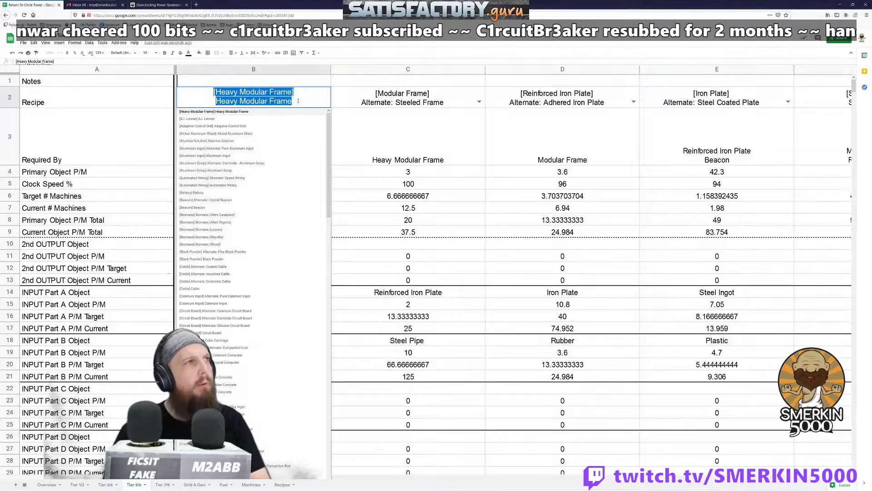
type("heavy")
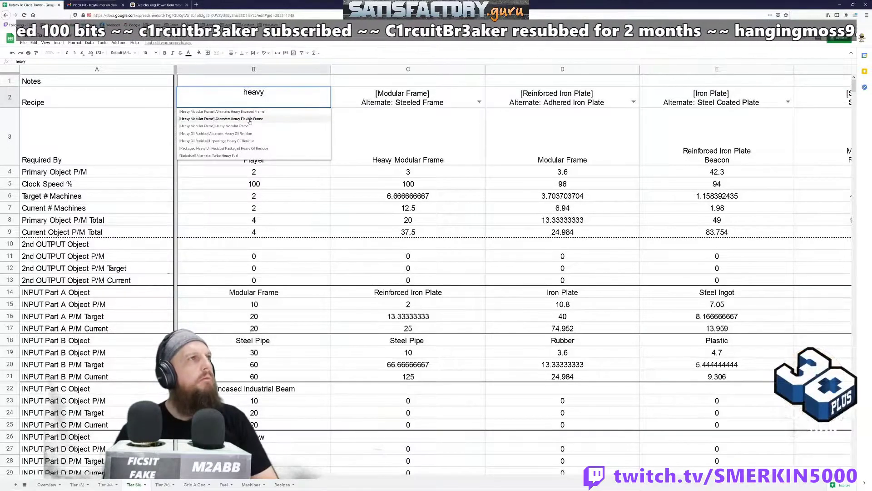
left_click(248, 113)
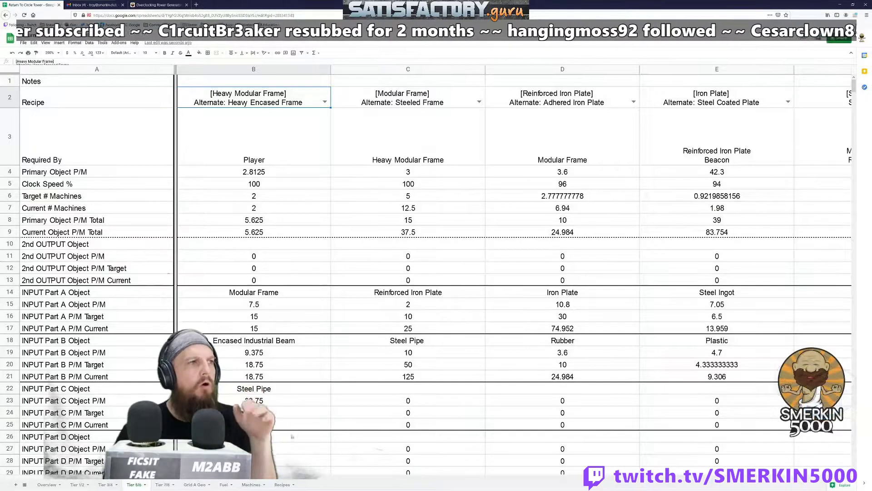
Switch the Heavy Modular Frame recipe in B2 to Alternate: Heavy Flexible Frame.
double_click(299, 95)
key("ctrl+a")
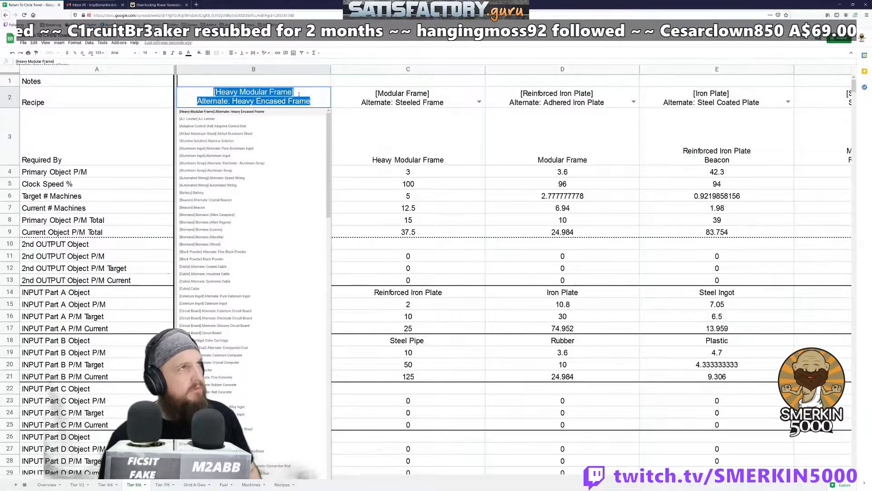
type("heavy")
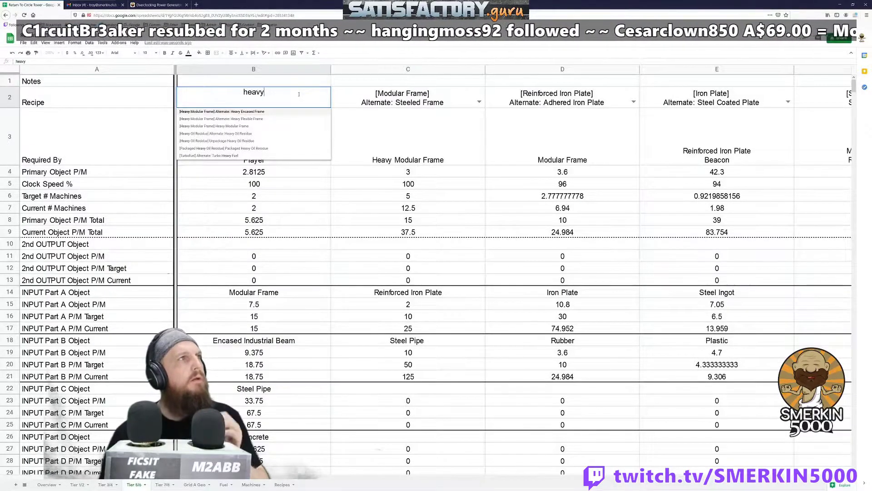
left_click(260, 120)
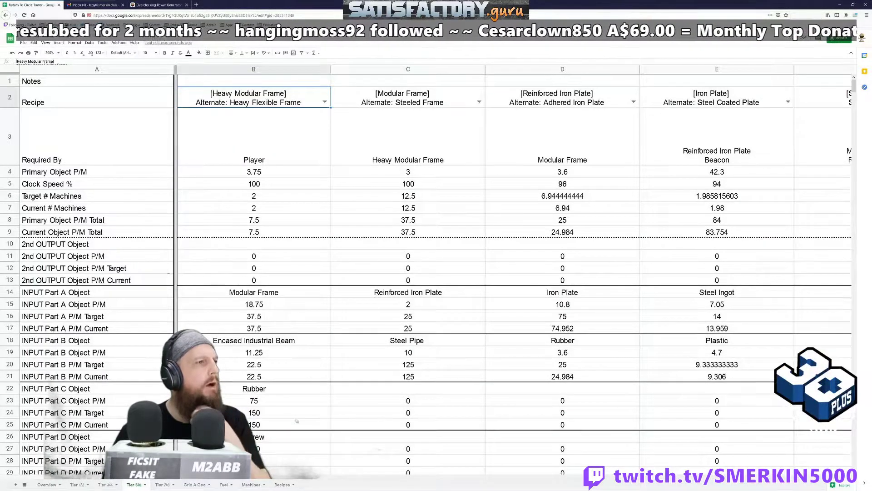
Set the Heavy Modular Frame recipe in B2 to Alternate: Heavy Encased Frame.
double_click(293, 93)
key("ctrl+a")
key("BackSpace")
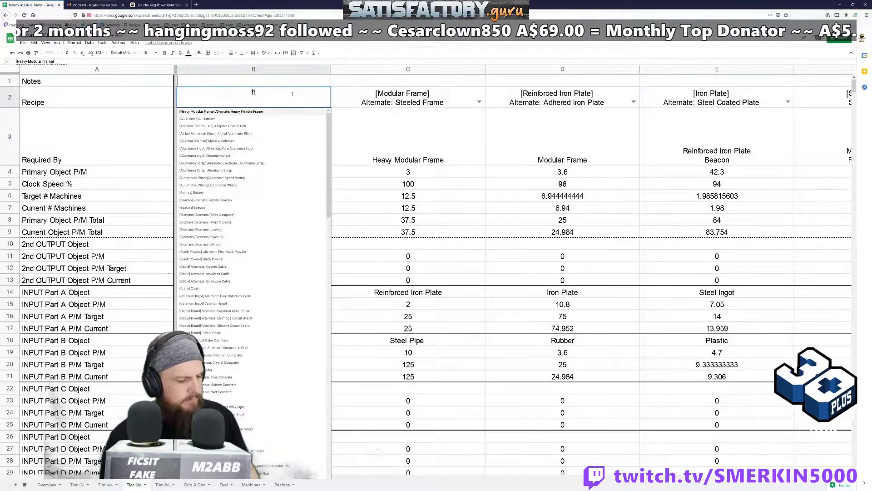
type("heavy")
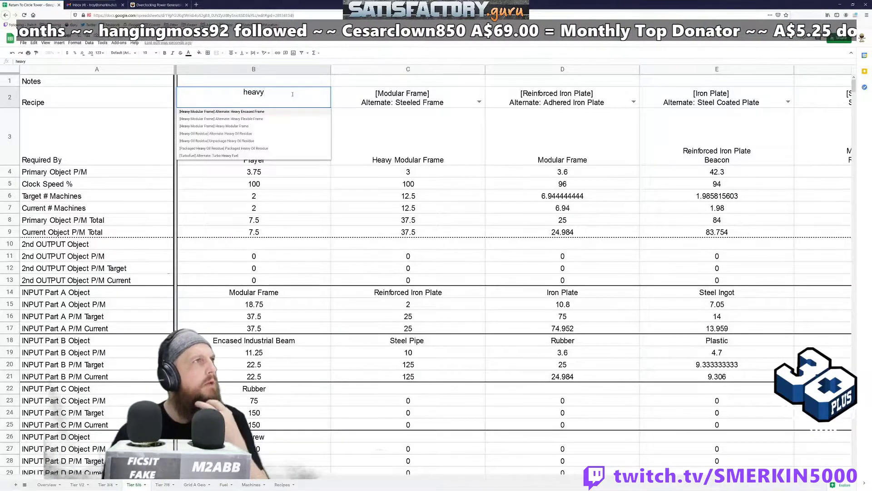
left_click(268, 112)
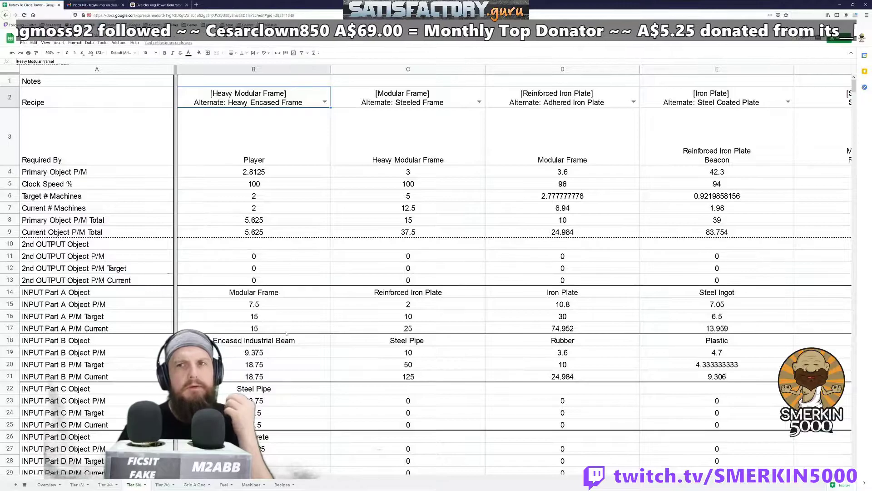
Clear the Current # Machines value for the Modular Frame in C7.
left_click(422, 104)
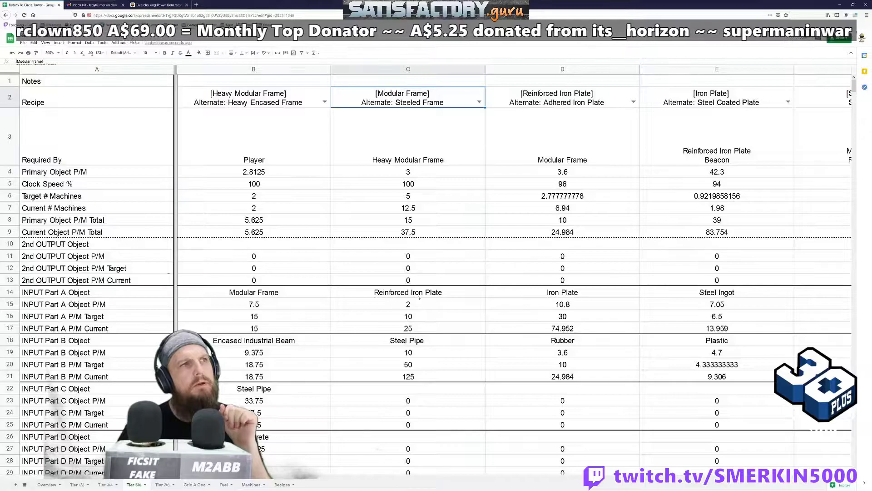
left_click(422, 220)
left_click(438, 207)
key("Delete")
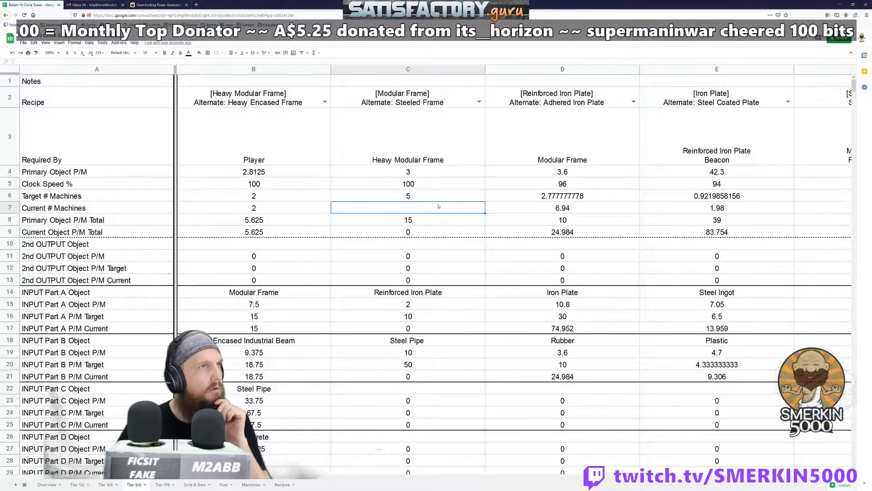
key("Left")
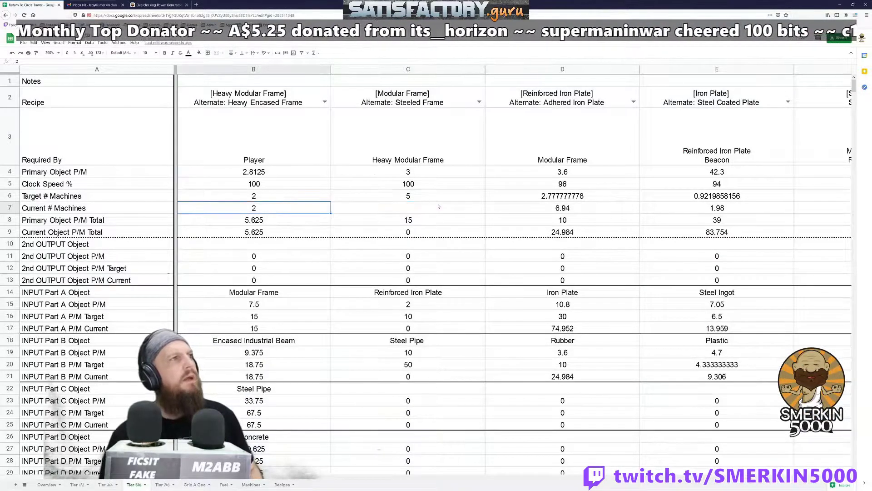
key("Right")
key("Right")
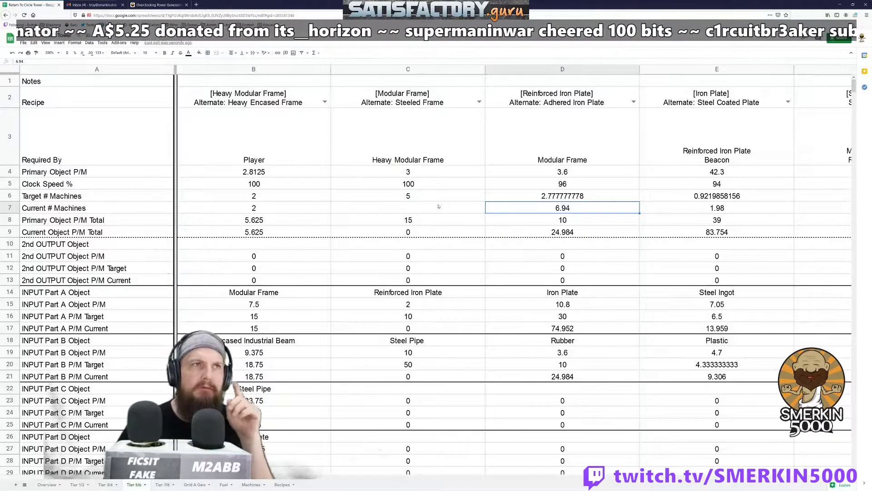
Try a clock speed of 80% for the Reinforced Iron Plate in D5, and undo it.
left_click(550, 184)
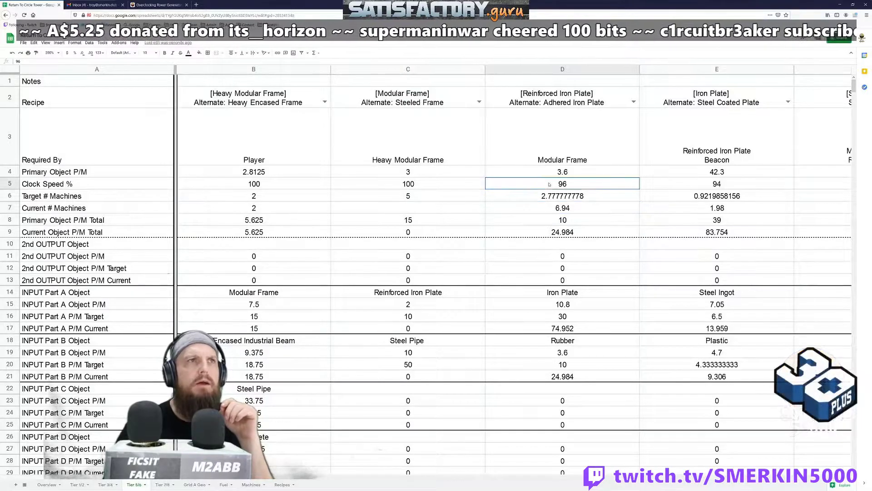
type("80")
key("Return")
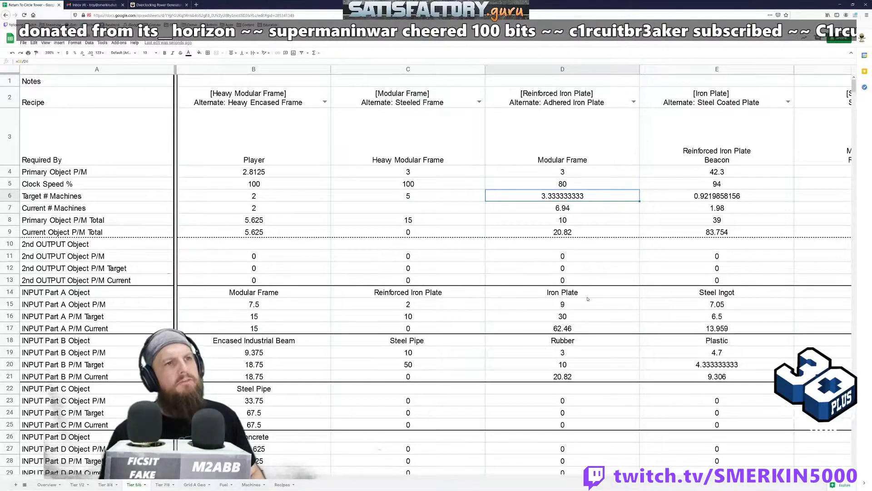
key("ctrl+z")
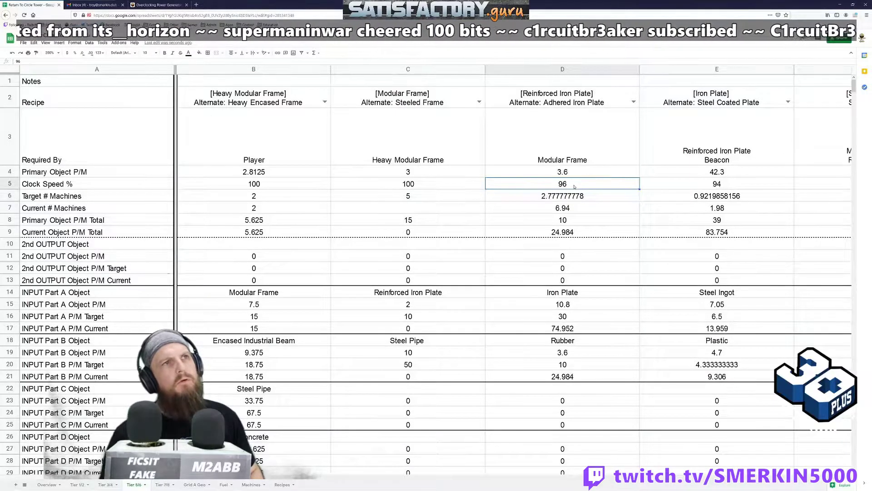
Set the Reinforced Iron Plate's Clock Speed % in D5 to 100.
left_click(422, 188)
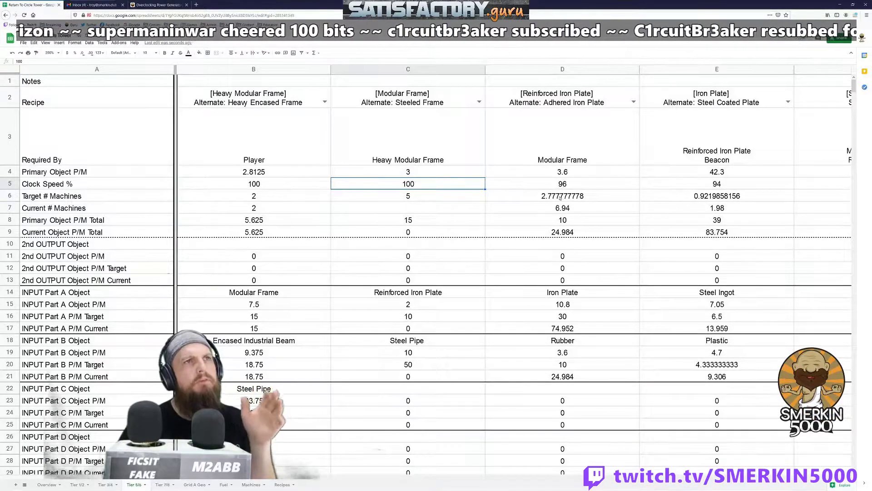
left_click(612, 182)
type("100")
key("Return")
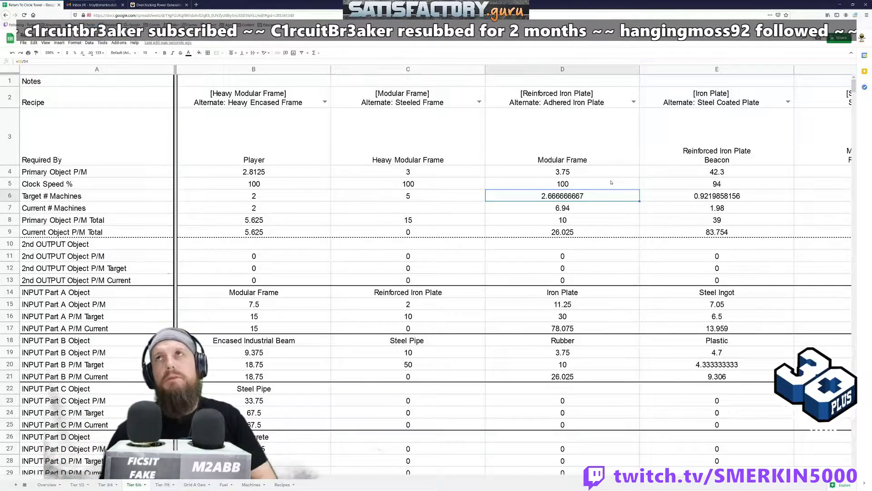
Inspect the formula behind the Modular Frame's Primary Object P/M Total in C8.
left_click(382, 208)
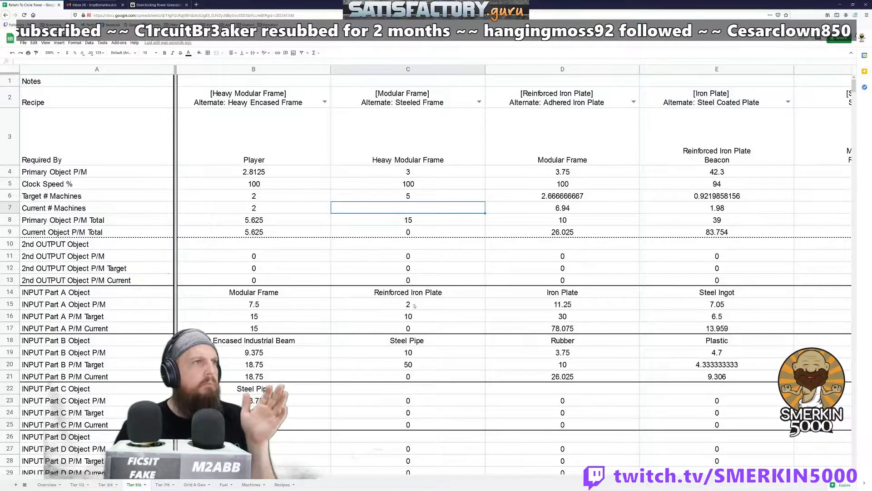
left_click(413, 218)
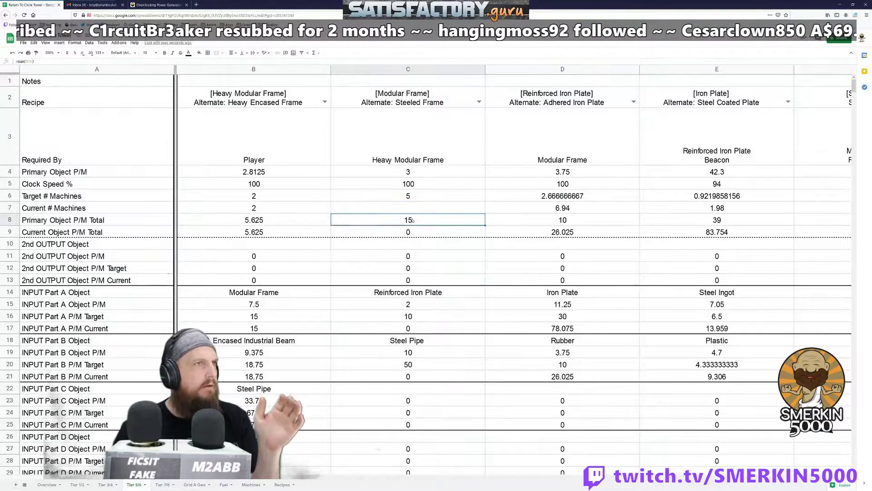
type("=sum(B16)")
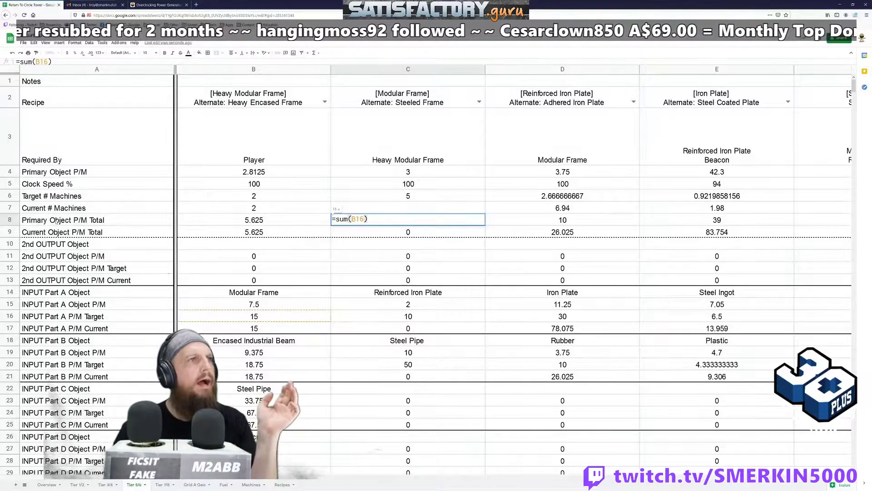
key("Return")
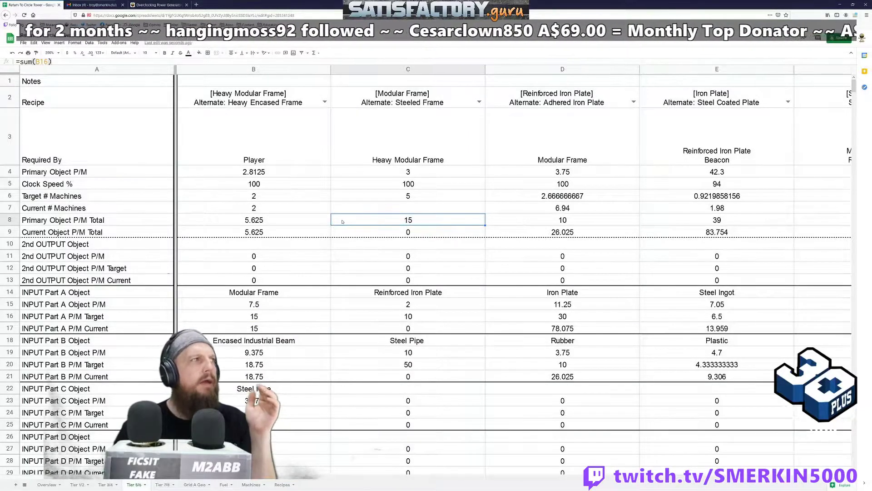
Highlight the Primary Object P/M Total, Target # Machines and Current # Machines rows in turn to compare them.
left_click(10, 221)
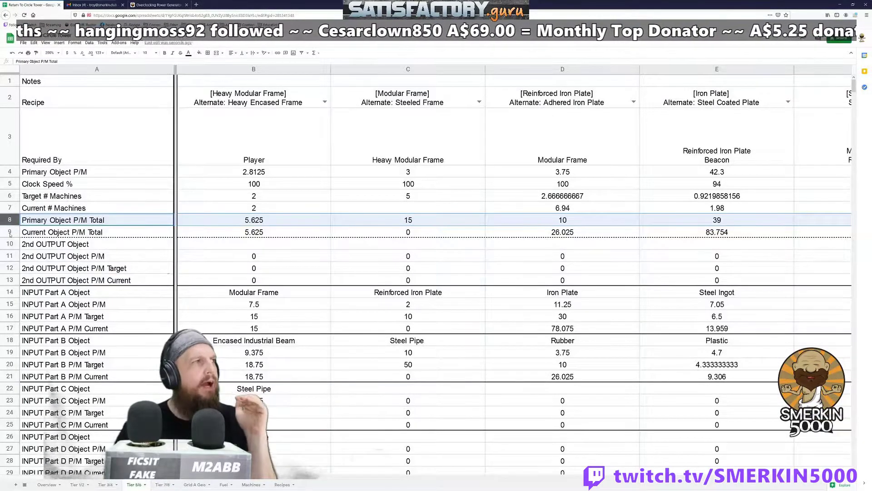
key("ctrl+c")
left_click(9, 221)
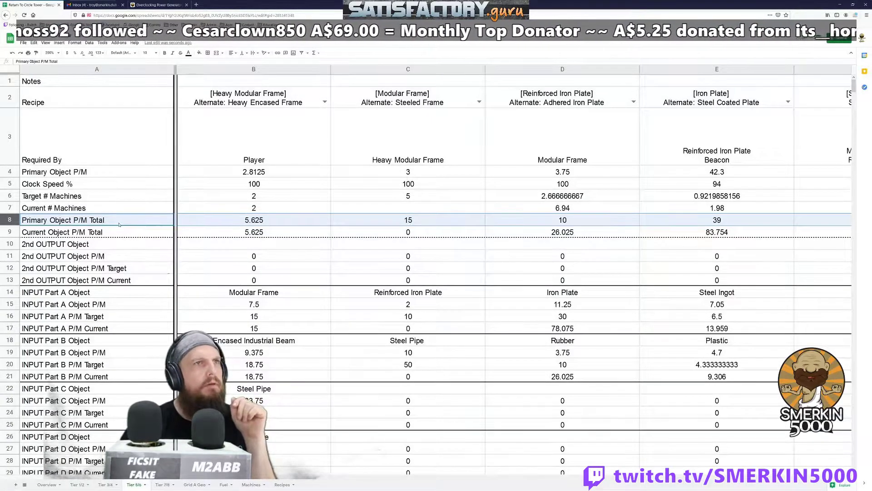
left_click(10, 195)
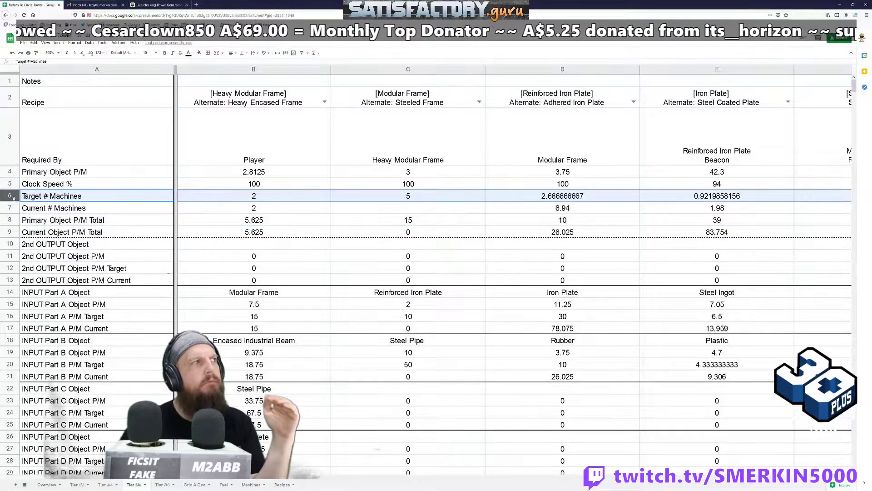
left_click(13, 209)
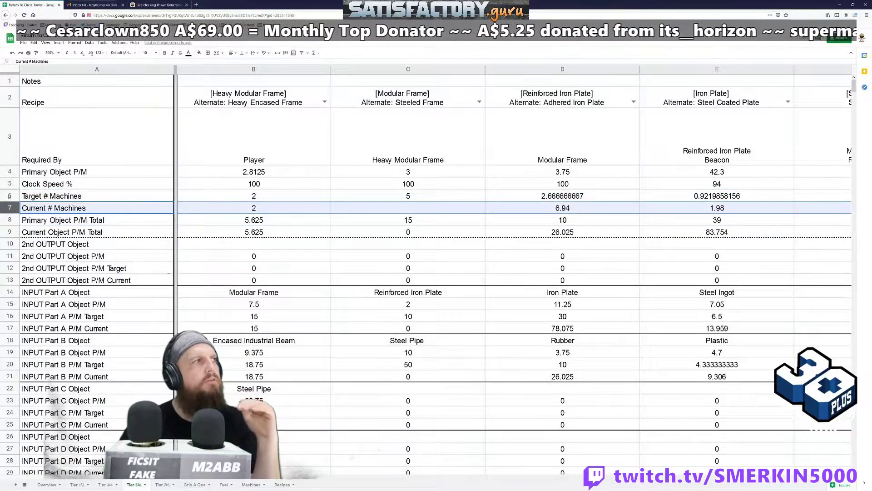
left_click(13, 195)
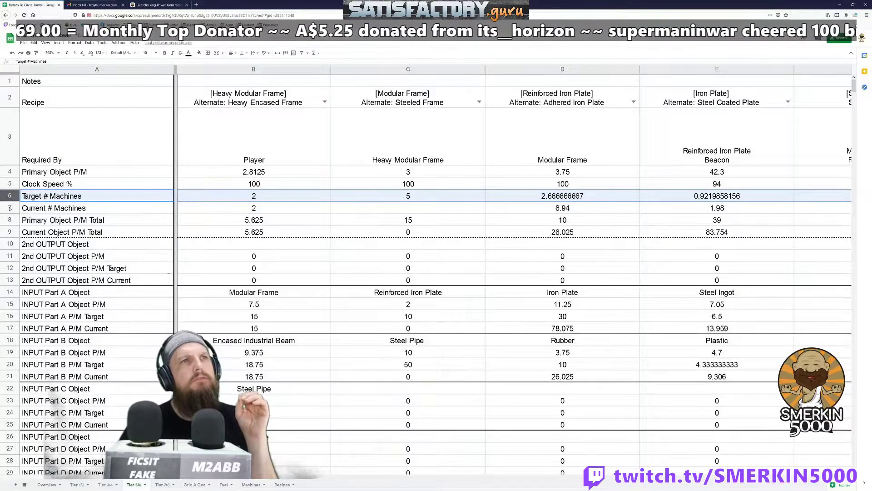
left_click(9, 208)
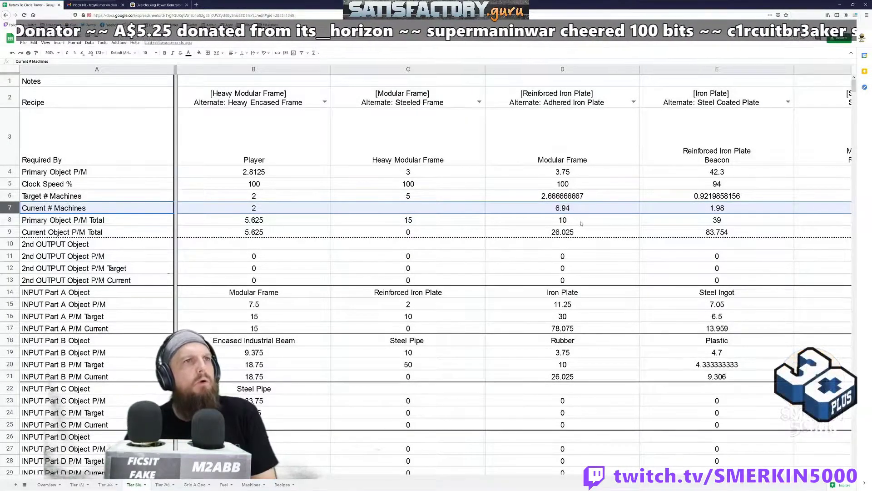
Inspect the Reinforced Iron Plate's Primary Object P/M Total formula in D8 and Current Object P/M Total formula in D9.
left_click(560, 221)
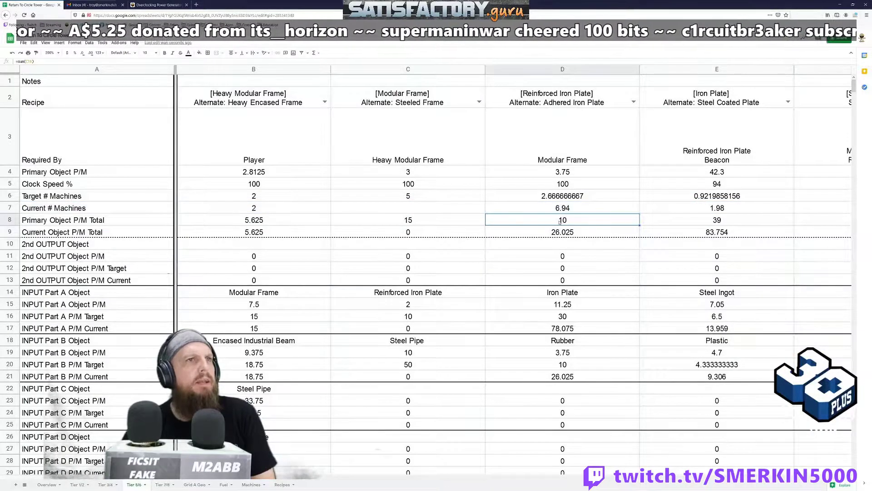
double_click(559, 222)
key("Escape")
double_click(581, 232)
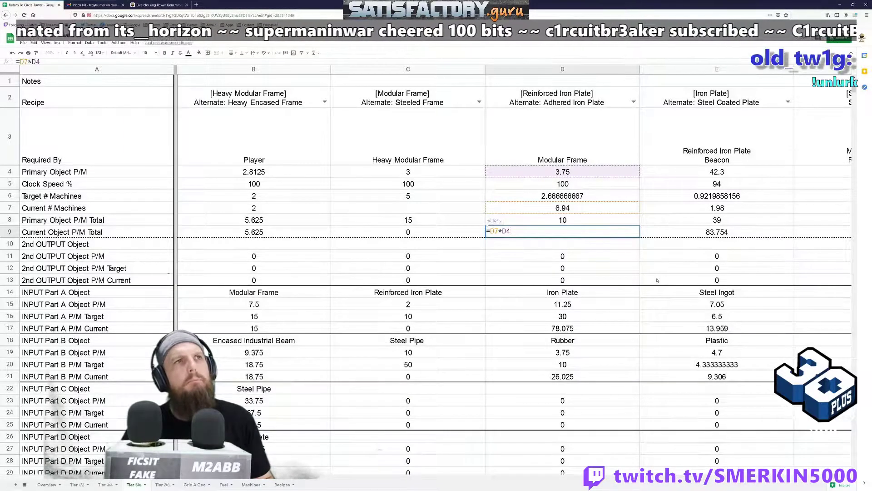
key("Escape")
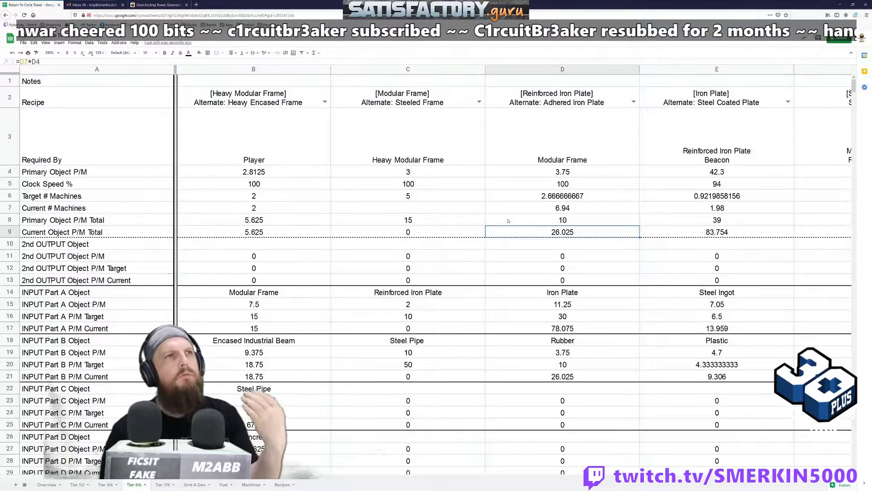
Recheck how the Modular Frame's Primary Object P/M Total in C8 references the Heavy Modular Frame's Part A target.
left_click(427, 209)
left_click(423, 221)
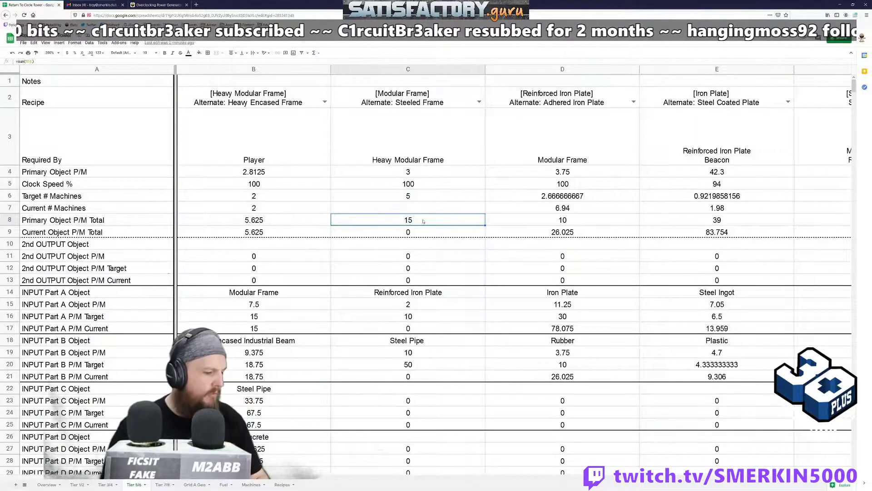
double_click(423, 221)
key("Escape")
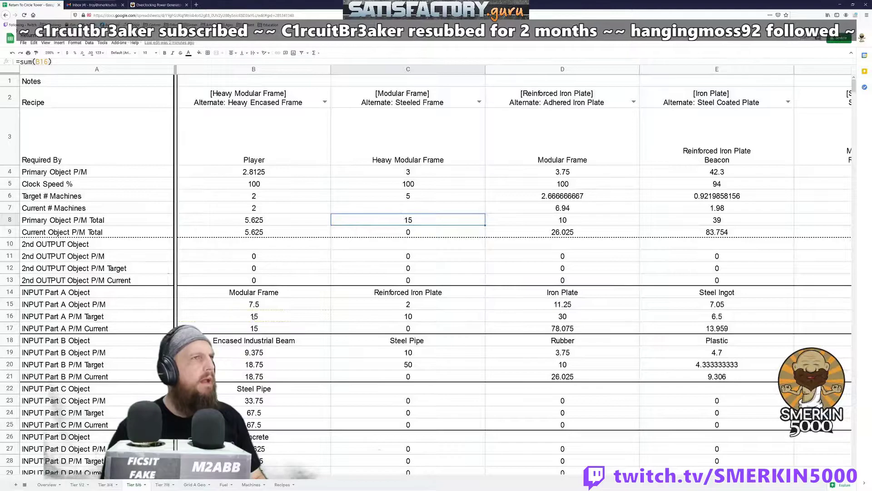
Set the Reinforced Iron Plate recipe in D2 to Alternate: Stitched Iron Plate.
left_click(562, 103)
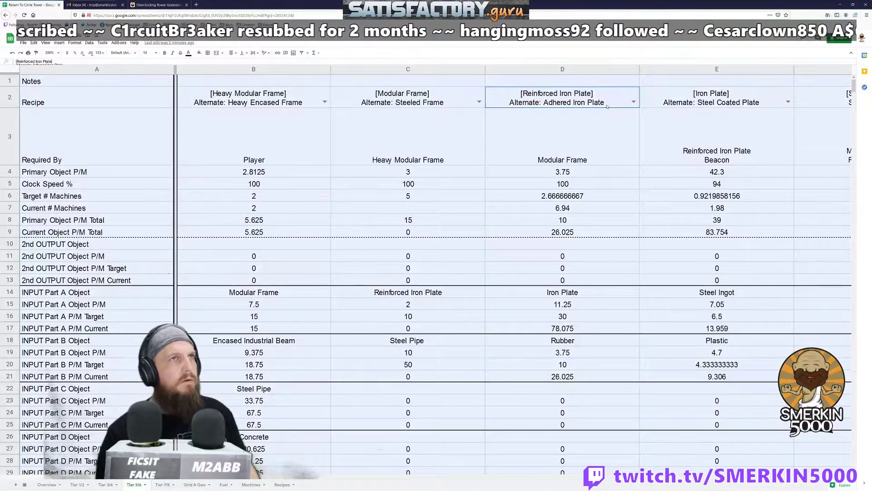
double_click(607, 104)
key("ctrl+a")
type("rein")
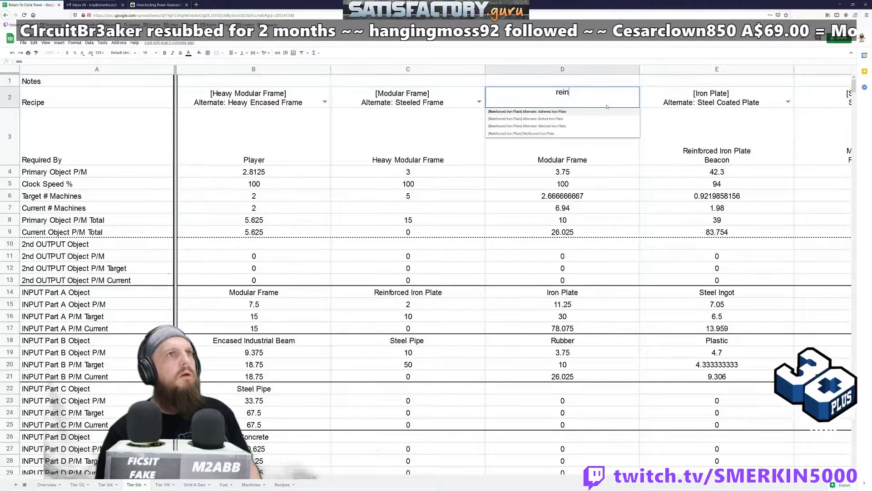
left_click(563, 128)
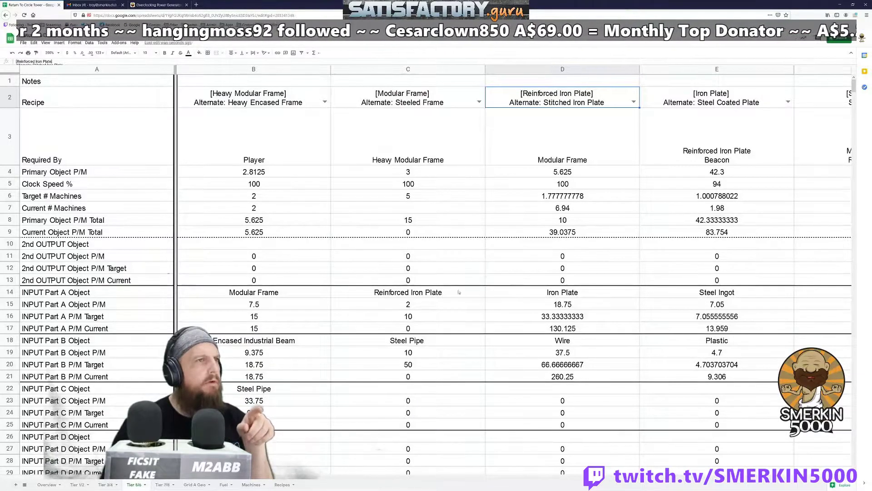
Try clearing the Reinforced Iron Plate's Primary Object P/M Total in D8, and undo it.
left_click(575, 222)
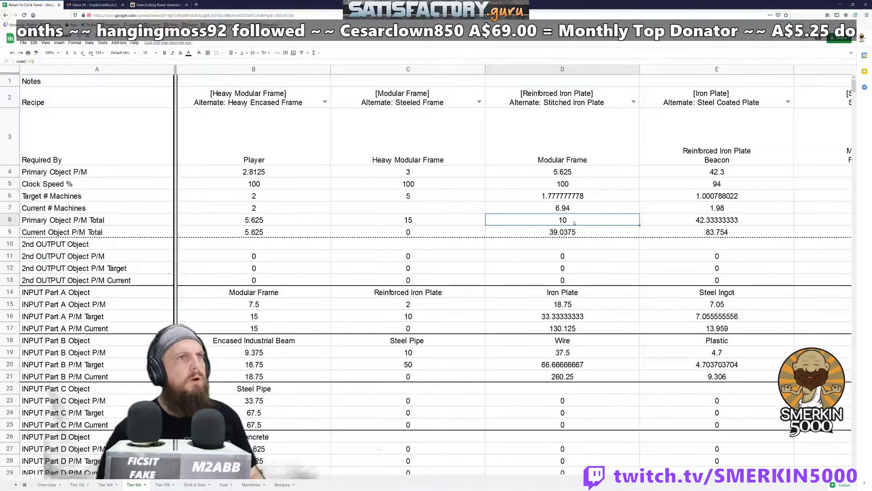
key("Delete")
key("Up")
key("Return")
key("Escape")
key("ctrl+z")
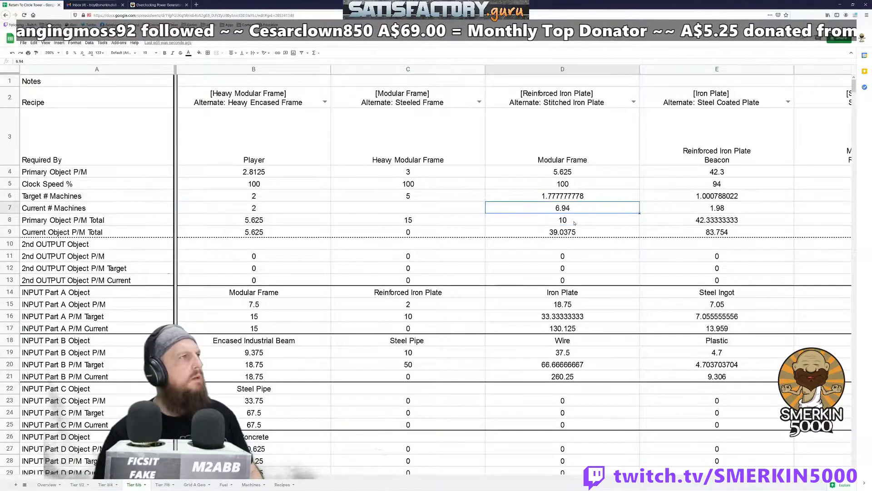
Check that the Reinforced Iron Plate's Primary Object P/M Total in D8 uses the formula =sum(C16).
left_click(575, 223)
type("=sum(C16)")
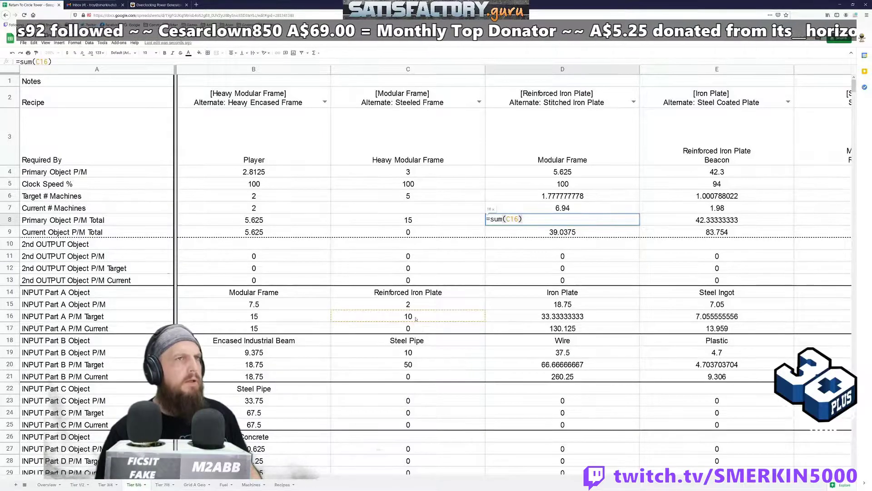
key("Return")
Clear the Current # Machines values for the Reinforced Iron Plate in D7 and the Iron Plate in E7.
key("Up")
key("Delete")
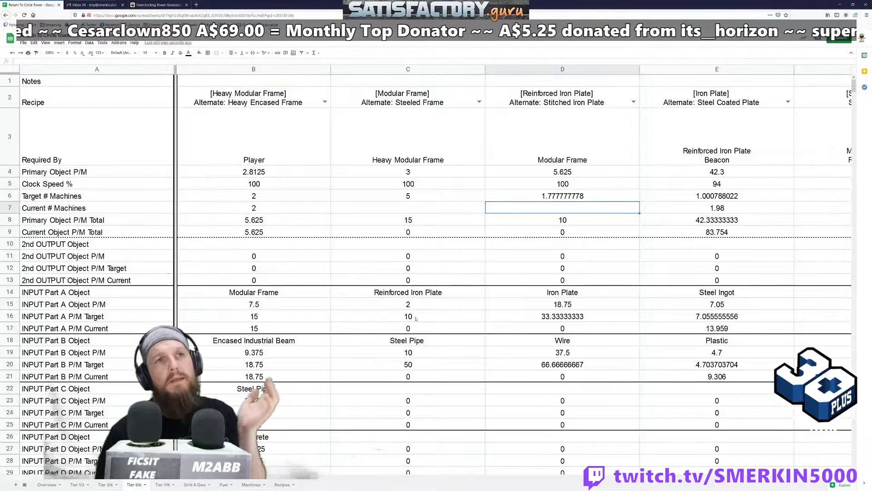
key("Right")
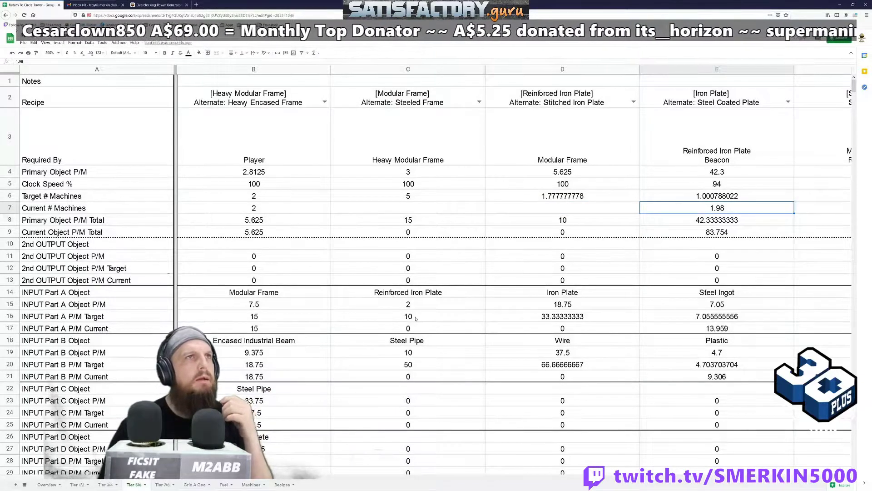
key("Delete")
key("Left")
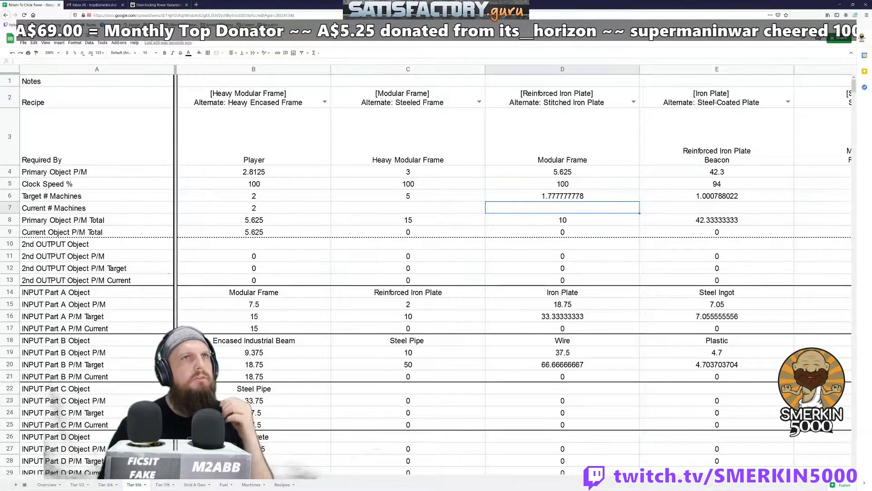
Inspect which cells feed the Iron Plate's Primary Object P/M Total formula in E8.
left_click(564, 292)
left_click(721, 219)
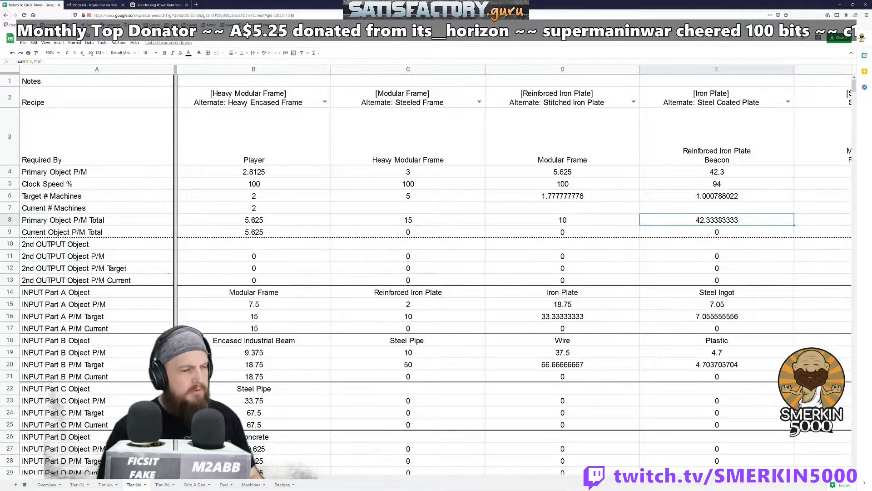
double_click(720, 219)
key("Escape")
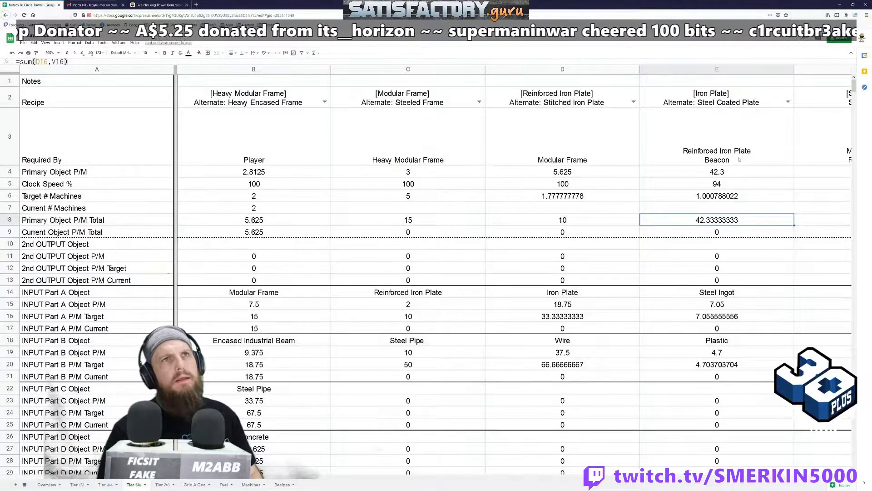
Remove Beacon from the Iron Plate's Required By entry in E3, leaving only Reinforced Iron Plate.
double_click(747, 137)
key("BackSpace")
key("BackSpace")
key("BackSpace")
key("BackSpace")
key("BackSpace")
key("BackSpace")
key("BackSpace")
key("Return")
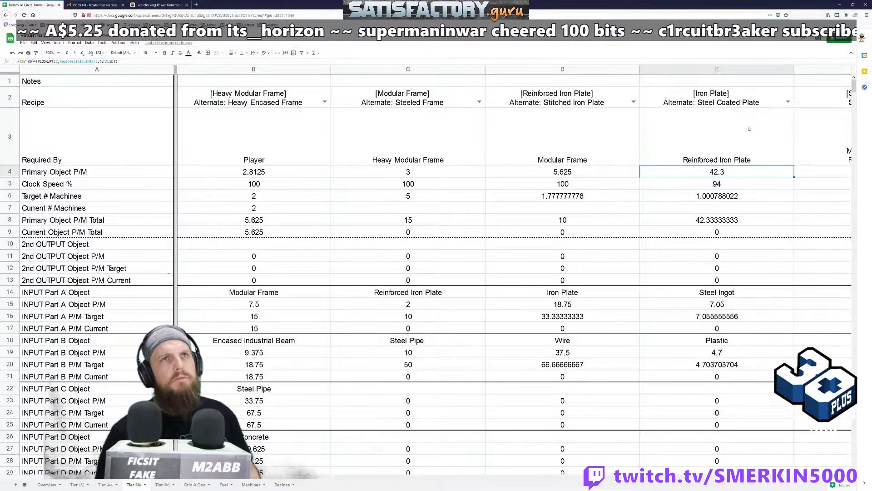
Remove the V16 reference from the Iron Plate's Primary Object P/M Total formula in E8, making it =sum(D16).
left_click(730, 219)
double_click(731, 218)
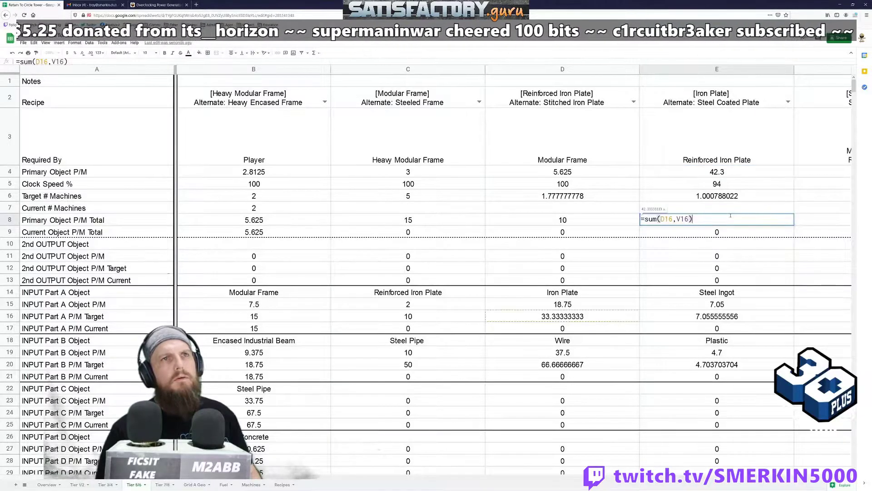
key("Left")
key("shift+Left")
key("shift+Left")
key("shift+Left")
key("shift+Left")
key("shift+Left")
key("shift+Left")
key("shift+Left")
key("shift+Right")
key("shift+Right")
key("shift+Right")
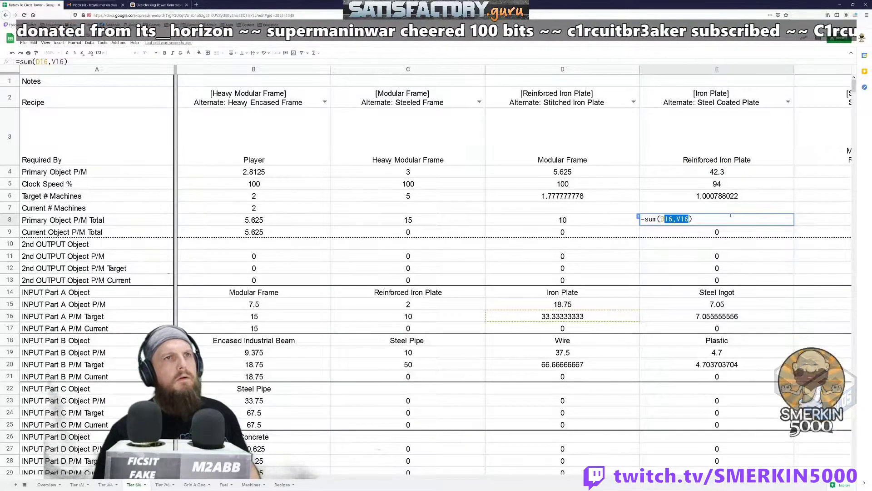
key("BackSpace")
key("Return")
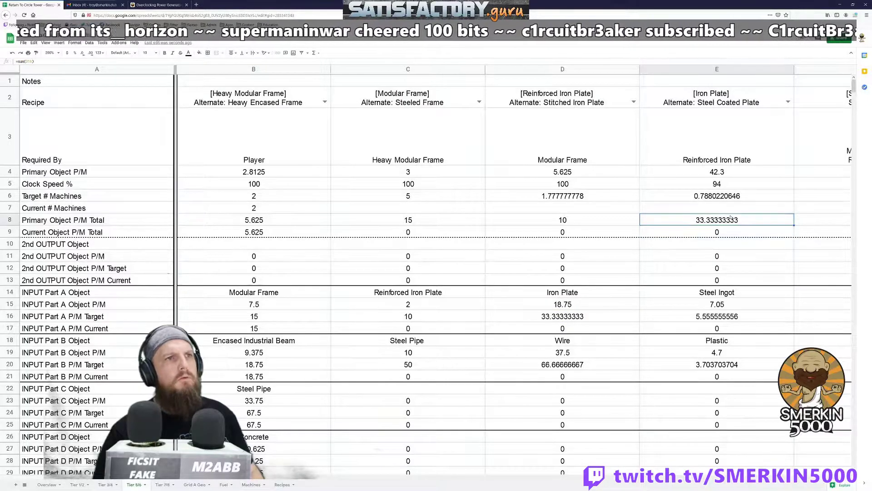
double_click(730, 217)
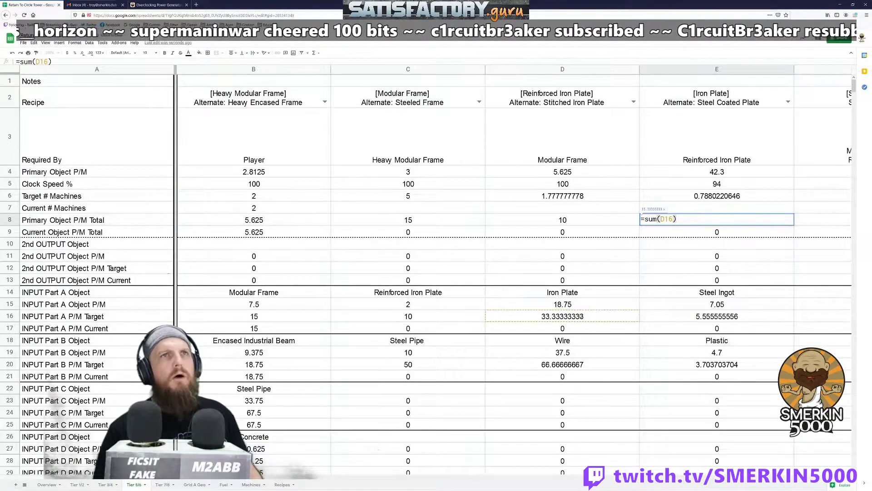
key("Escape")
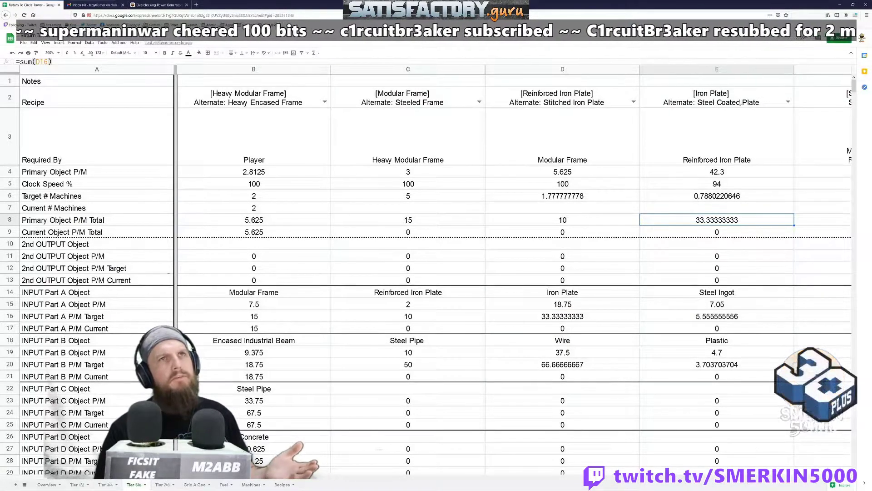
Change the recipe in E2 from the steel coated alternate to the standard [Iron Plate] Iron Plate.
double_click(728, 91)
key("ctrl+a")
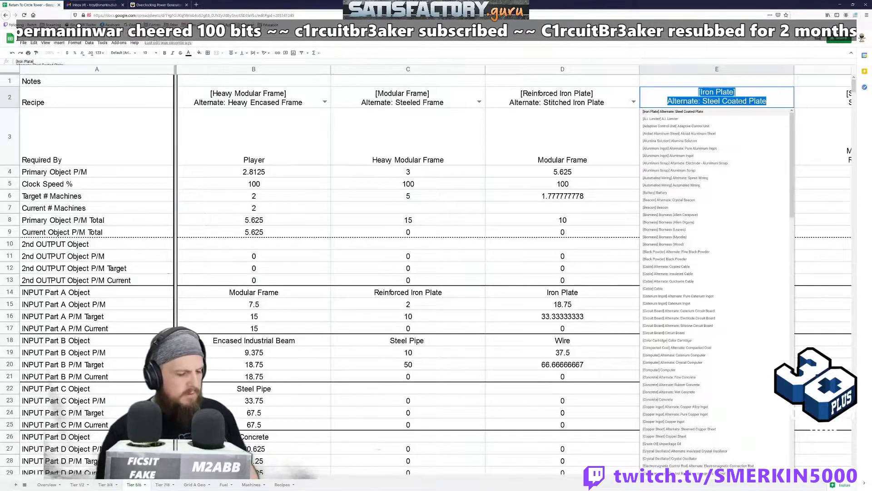
type("irop")
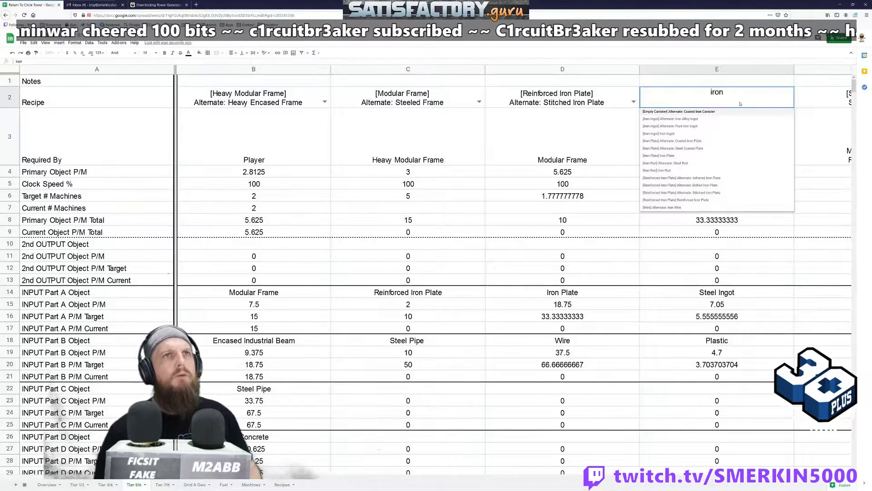
type("pla")
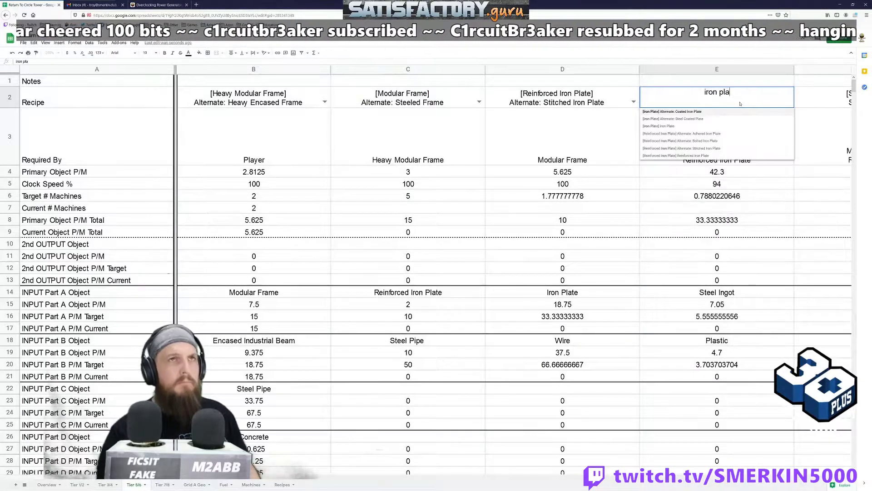
left_click(699, 127)
Set the Iron Plate's Clock Speed % in E5 to 100.
left_click(703, 197)
left_click(724, 185)
type("100")
key("Return")
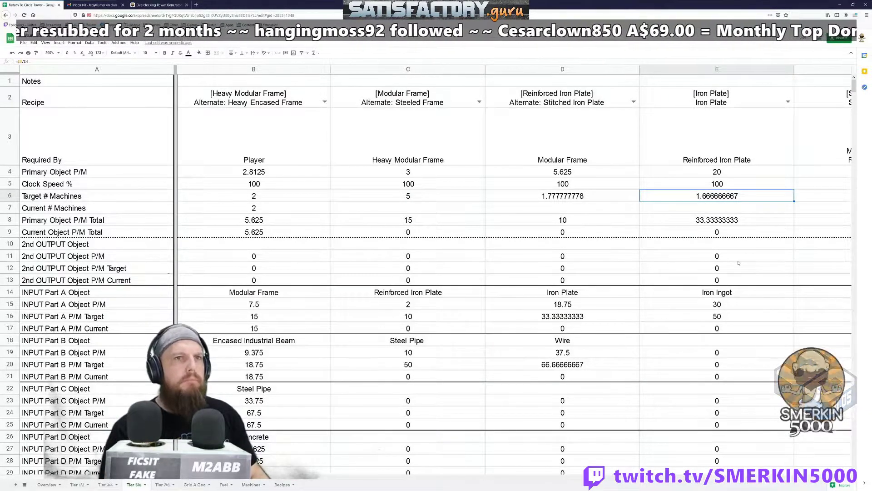
left_click(731, 312)
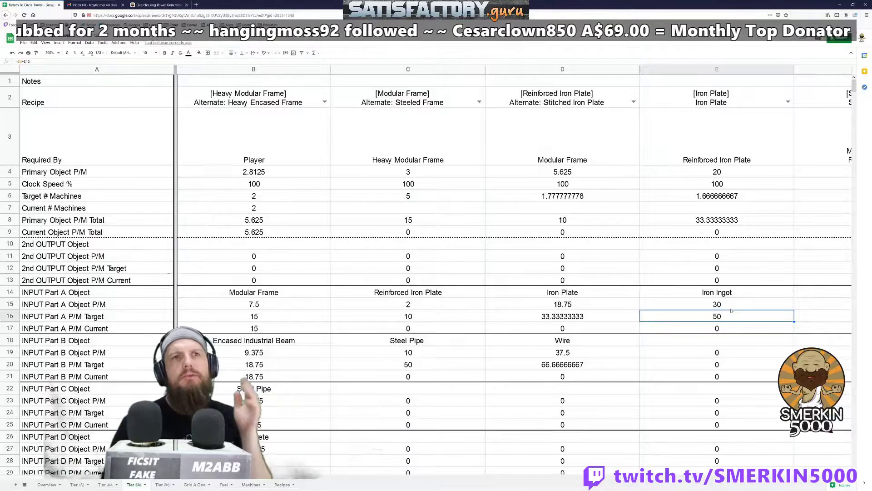
Remove Rifle Cartridge from the Steel Pipe's Required By entry in F3, leaving only Modular Frame.
left_click(720, 138)
key("Right")
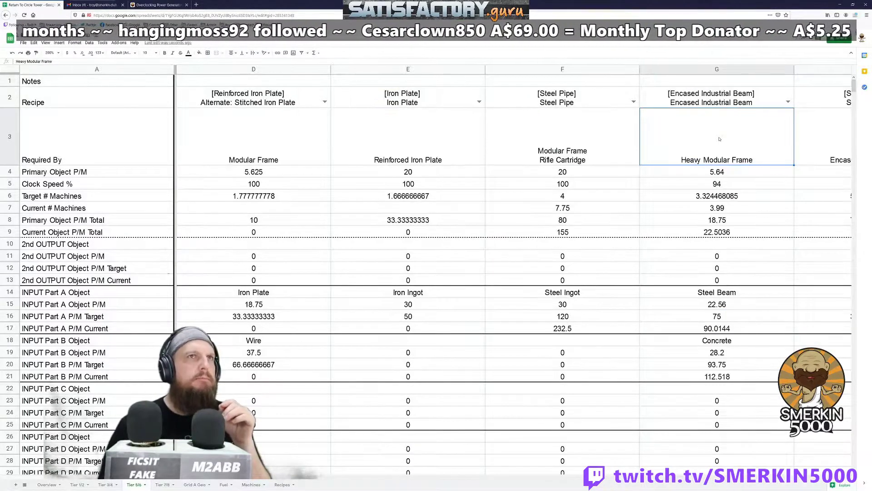
key("Left")
key("Left")
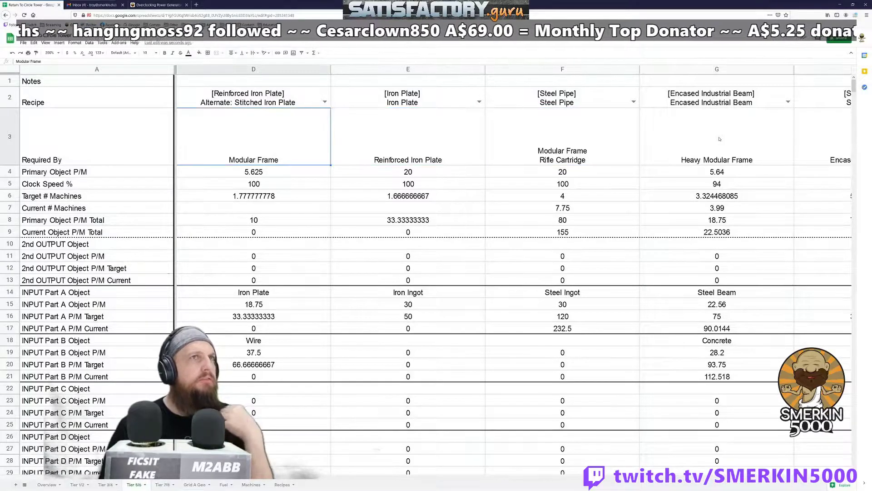
key("Right")
key("Right")
key("Return")
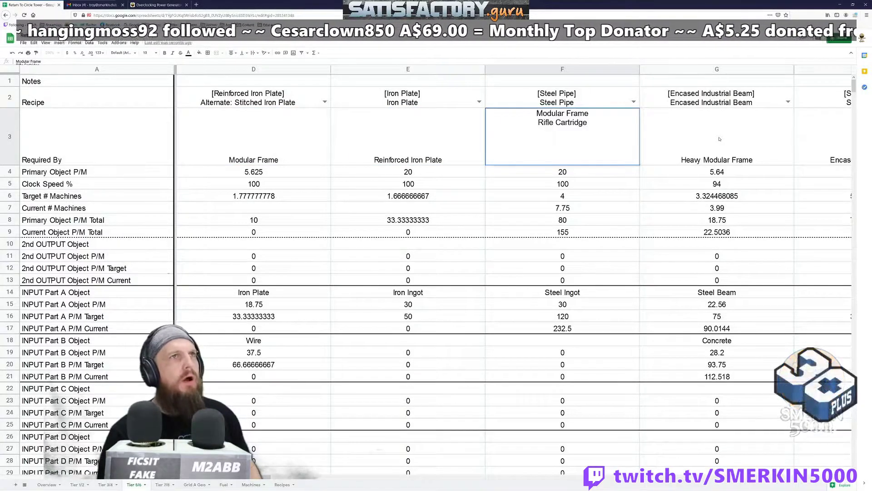
key("shift+Home")
key("BackSpace")
key("Return")
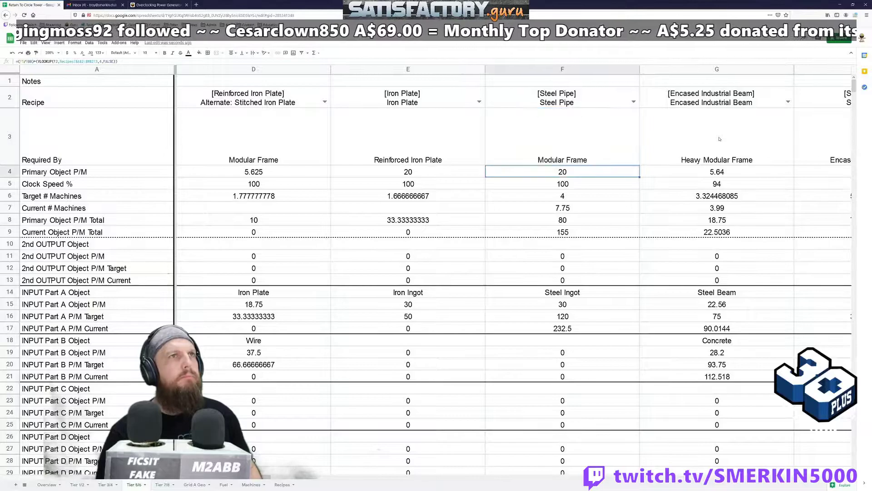
Copy Heavy Modular Frame from G3 and add it on its own line above Modular Frame in the Steel Pipe's Required By entry, F3.
key("Up")
key("Return")
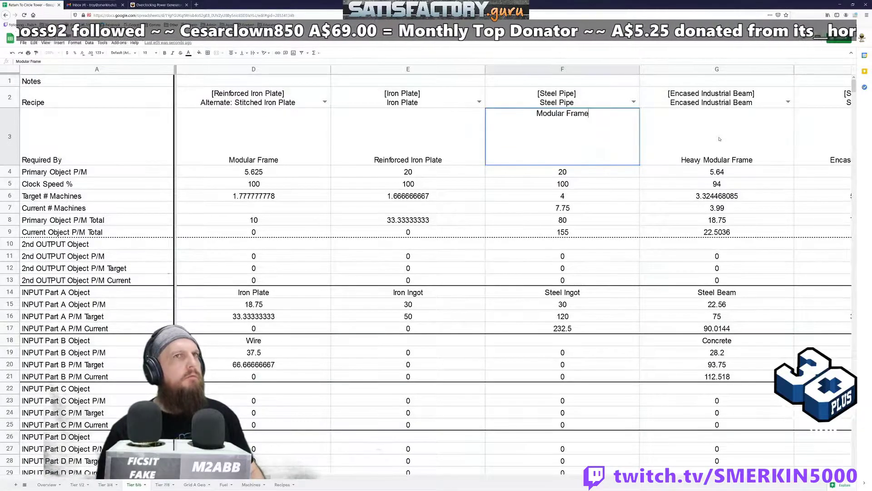
key("Tab")
key("Return")
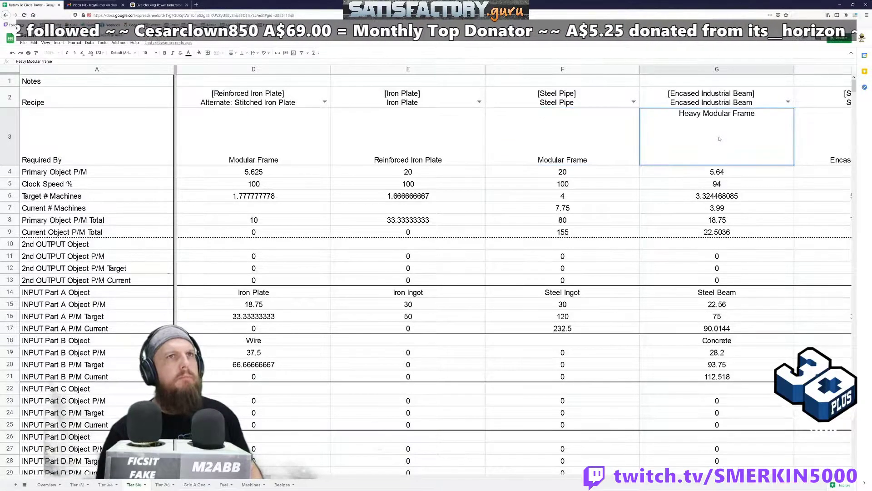
key("ctrl+a")
key("ctrl+c")
key("Escape")
key("Left")
key("Return")
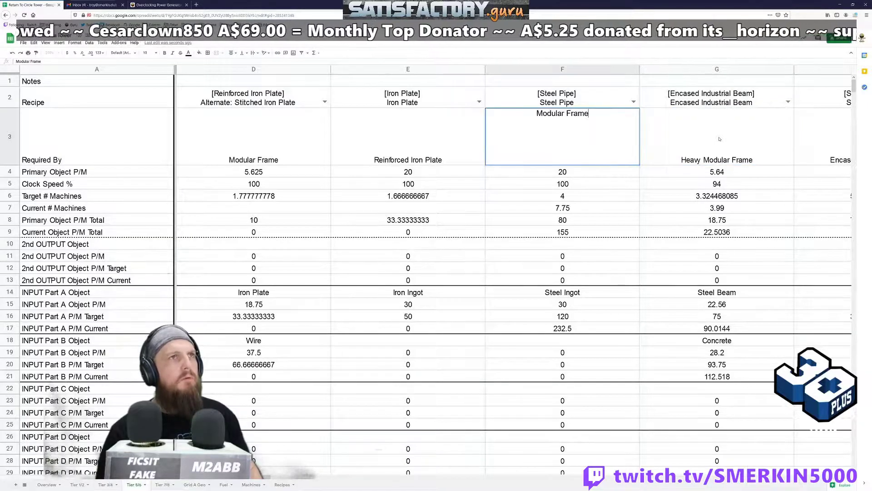
key("ctrl+v")
key("alt+Return")
key("Return")
key("Up")
key("Down")
key("Down")
key("Down")
key("Down")
key("Down")
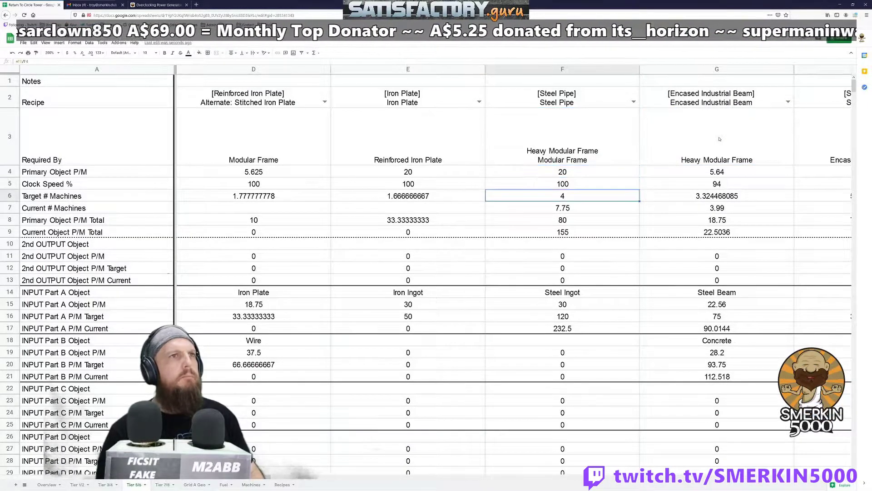
key("Delete")
key("Up")
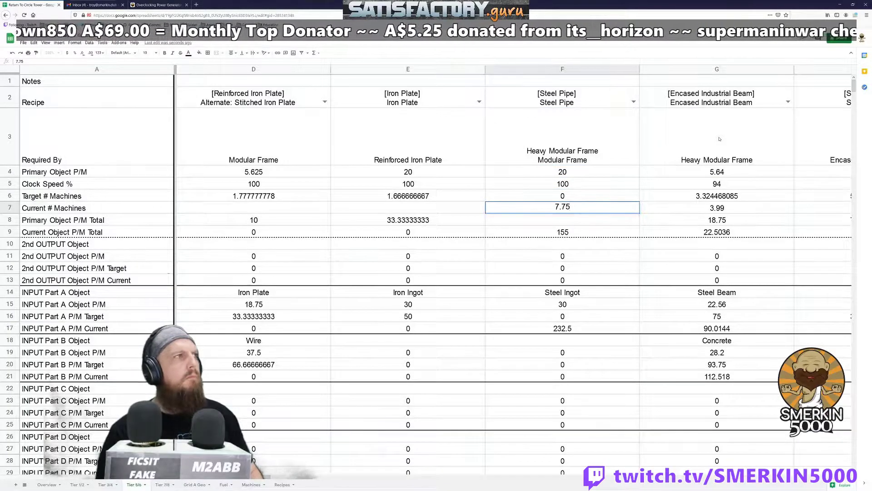
key("Down")
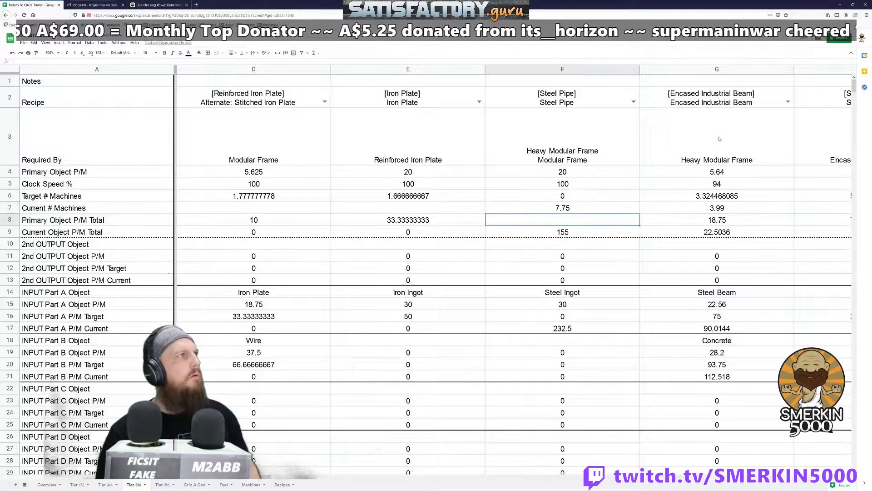
key("ctrl+z")
Clear the Steel Pipe's Current # Machines value in F7.
key("Up")
key("Delete")
key("Down")
Change the Steel Pipe's Primary Object P/M Total formula in F8 to =sum(B24,C20), dropping the U20 reference.
key("F2")
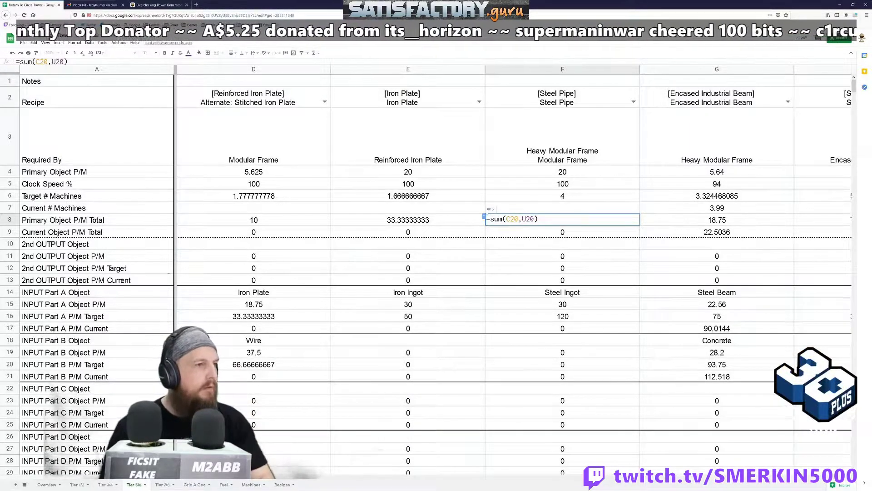
scroll(513, 268, "left", 5)
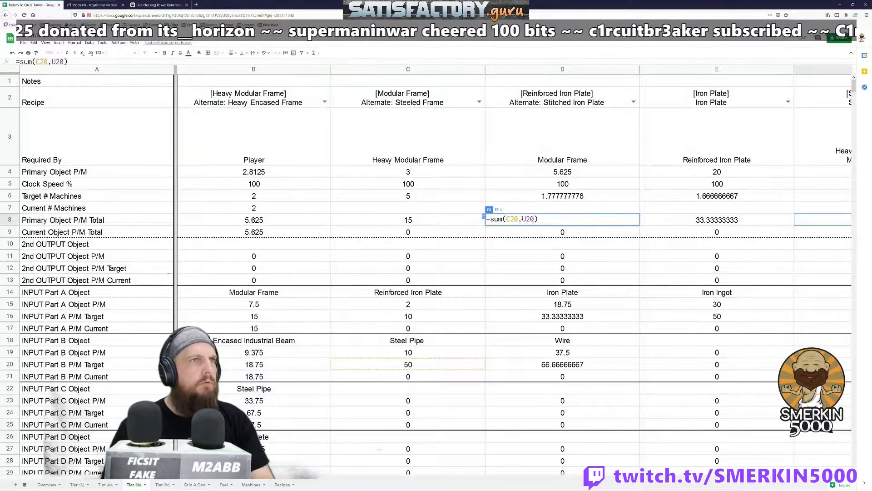
key("BackSpace")
key("BackSpace")
key("BackSpace")
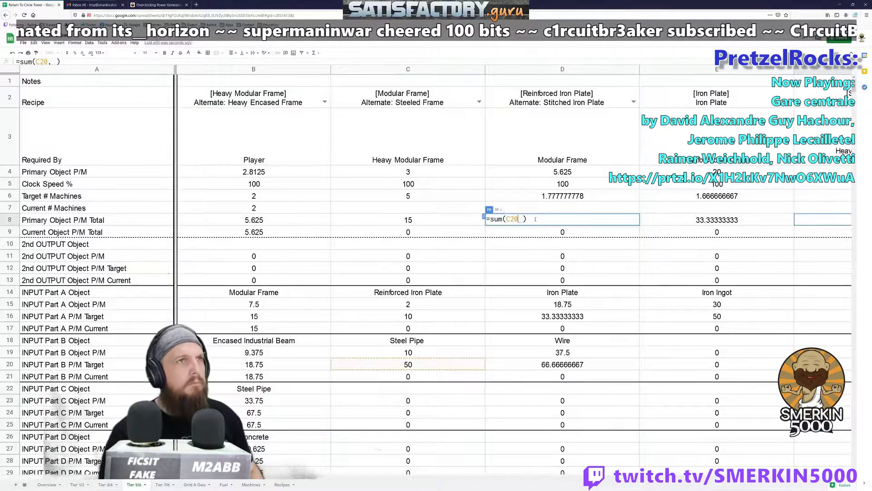
key("Delete")
key("Delete")
key("Left")
key("Left")
key("Left")
type("B24,")
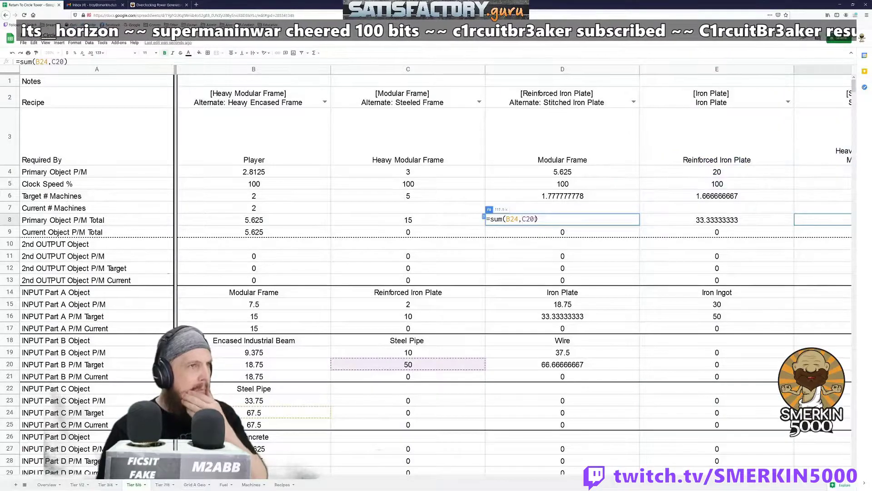
key("Return")
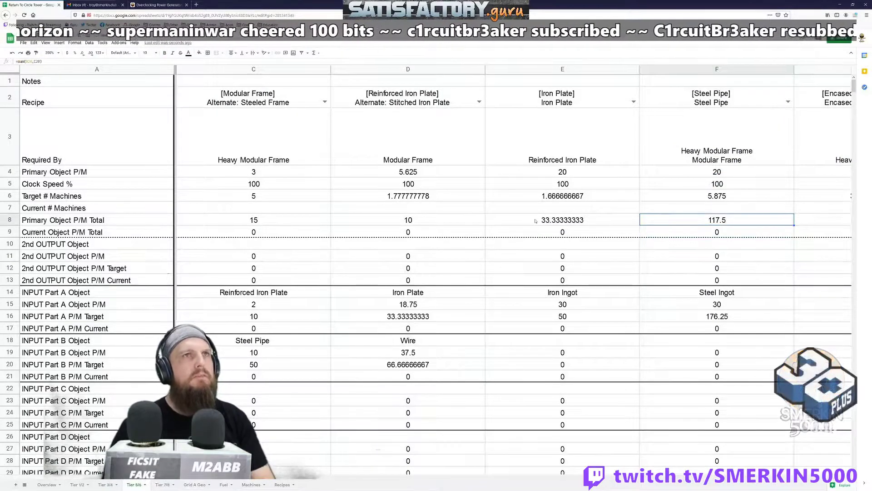
Review the Primary Object P/M Total cells in row 8 across the Heavy Modular Frame chain's part columns.
key("Left")
key("Left")
key("Right")
key("Right")
key("Left")
key("Left")
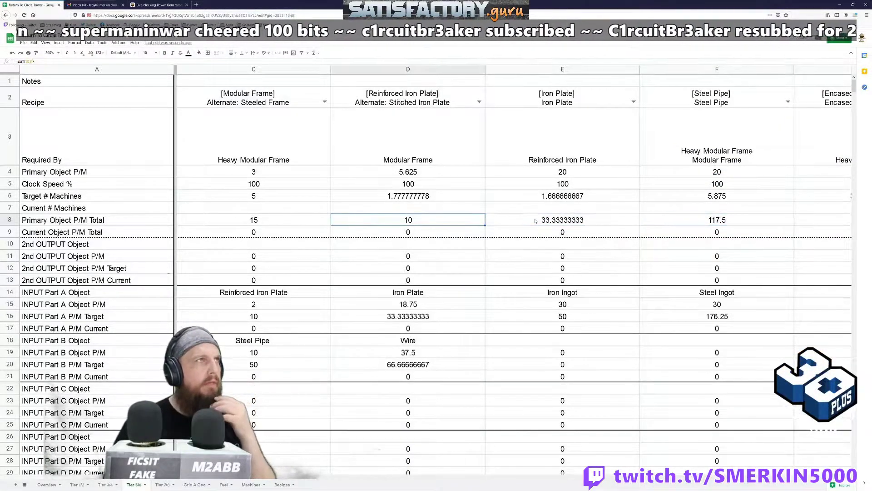
key("Right")
key("Right")
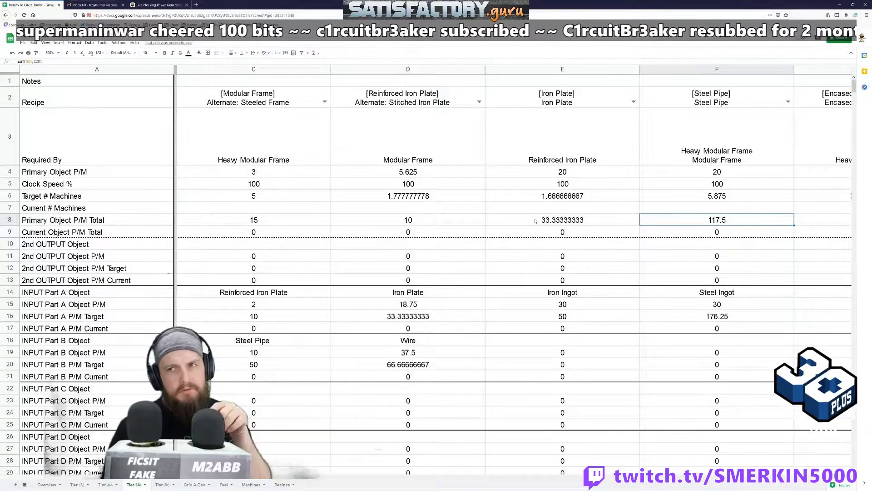
key("Left")
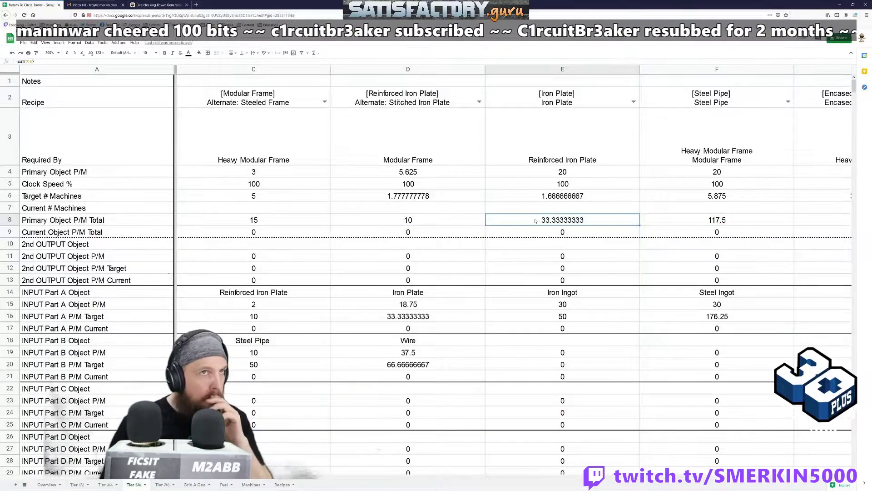
key("Right")
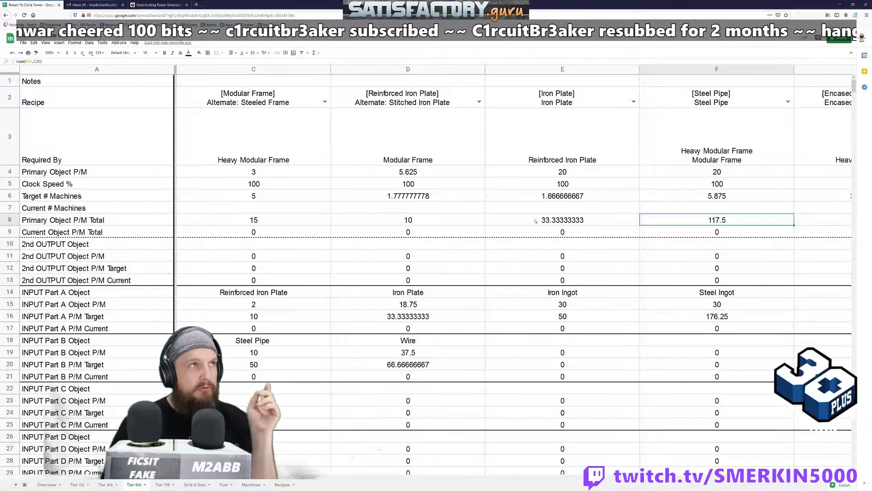
key("Left")
key("Right")
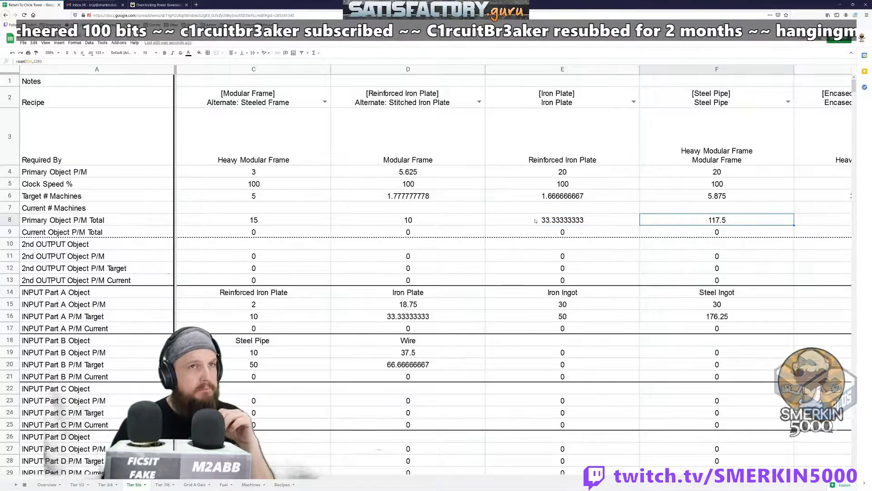
key("Left")
key("Left")
key("Left")
key("Left")
key("Left")
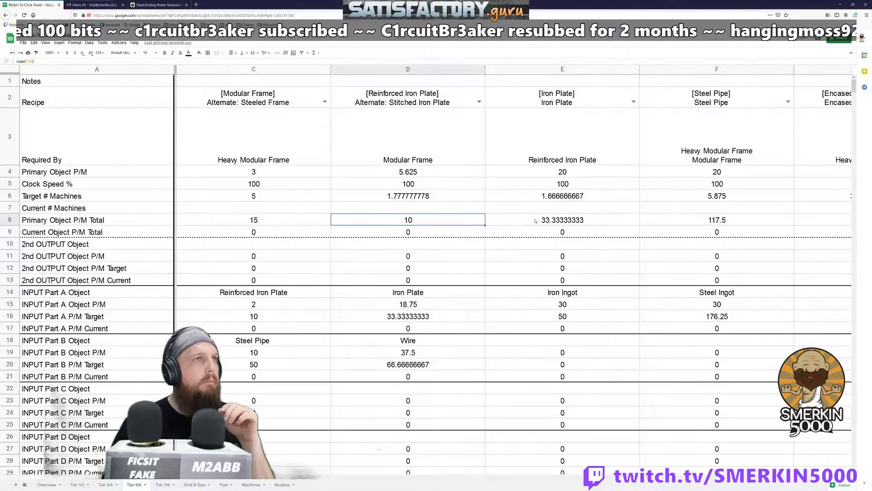
key("Right")
key("Right")
key("Right")
key("Right")
key("Right")
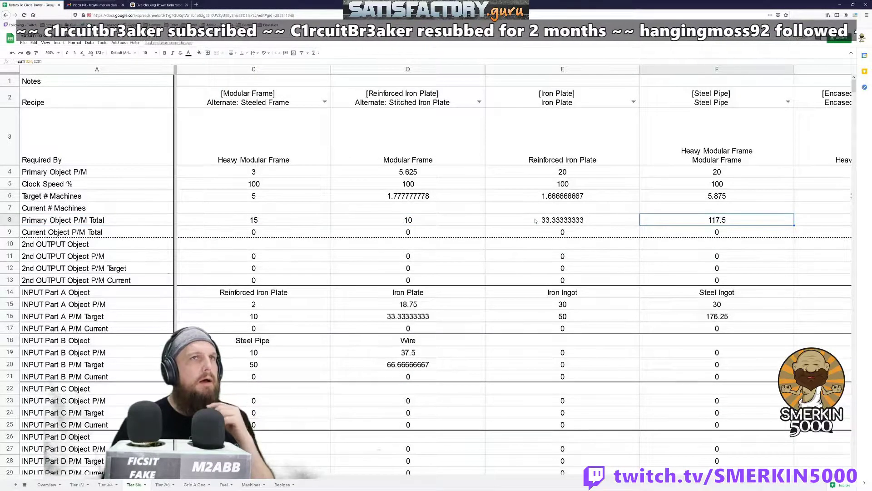
key("Right")
key("Left")
key("Left")
key("Left")
key("Left")
key("Left")
key("Left")
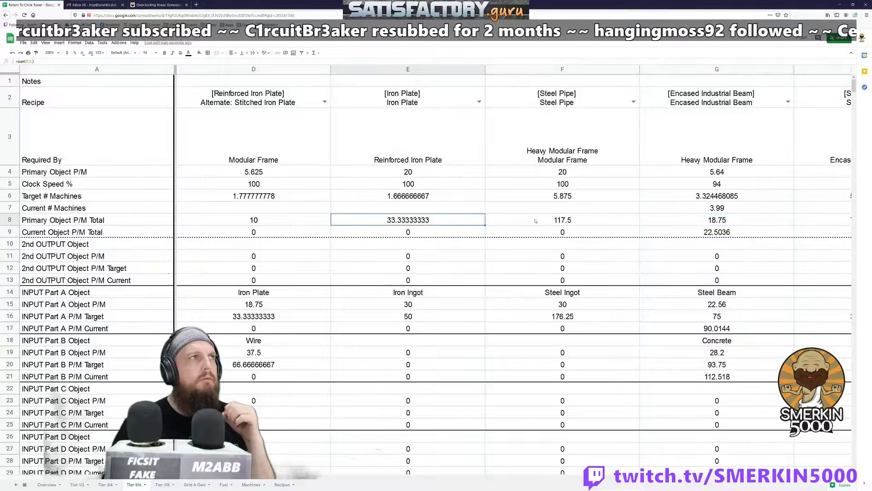
key("Right")
key("Right")
key("Right")
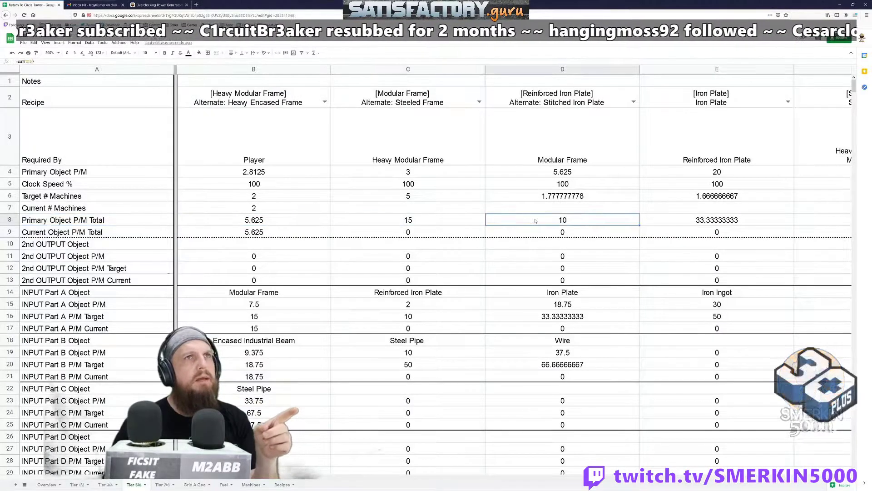
key("Right")
key("Left")
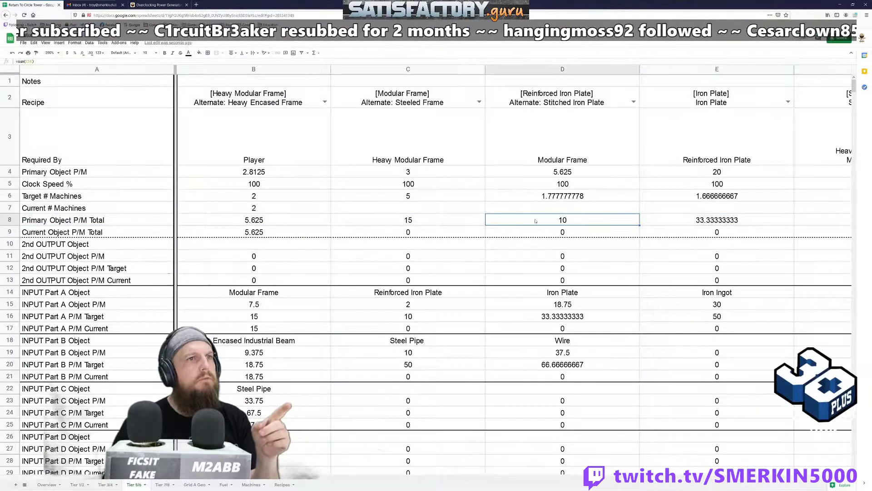
key("Right")
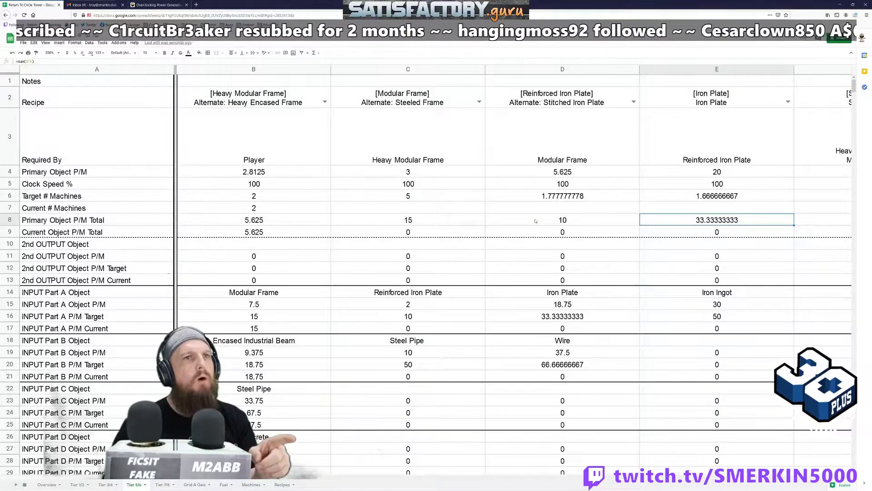
Insert an empty column between the Steel Pipe and Encased Industrial Beam columns.
key("Right")
key("Right")
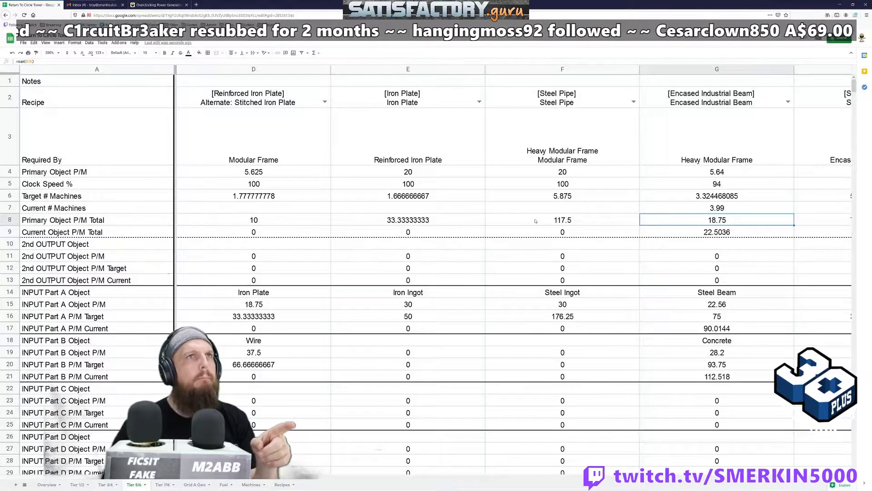
right_click(678, 70)
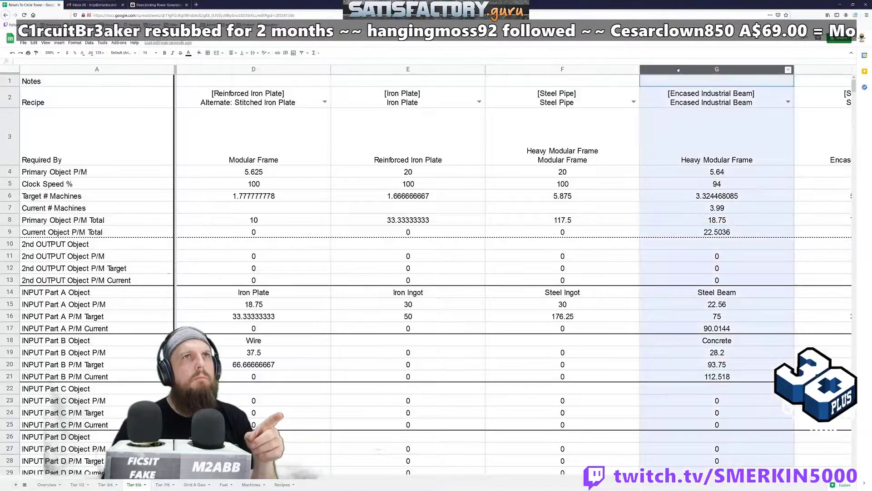
left_click(700, 118)
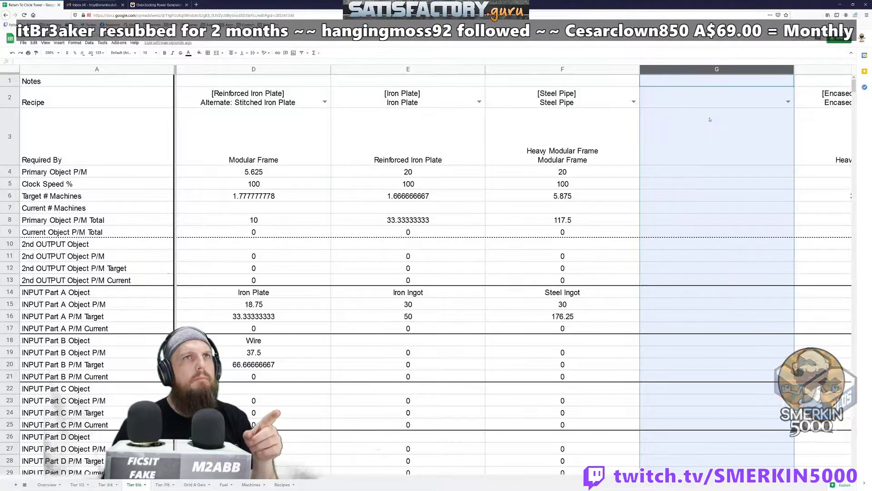
left_click(586, 136)
scroll(598, 246, "down", 3)
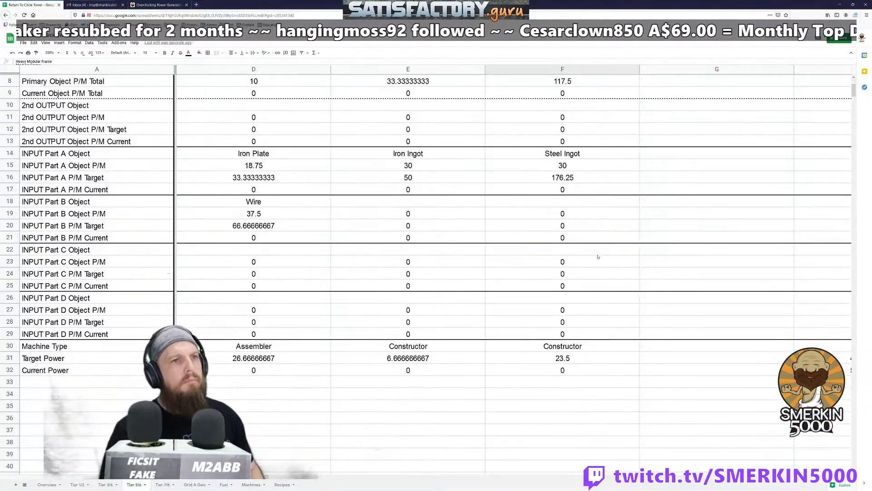
Copy the Steel Pipe column's cells from Required By down to Current Power into the empty column G, starting at G3.
left_click(581, 359, "shift")
key("ctrl+c")
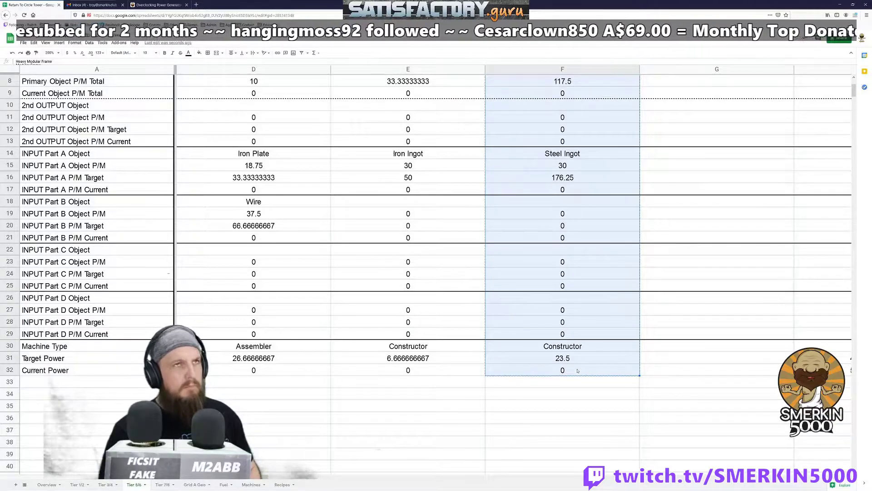
scroll(577, 371, "up", 3)
left_click(764, 143)
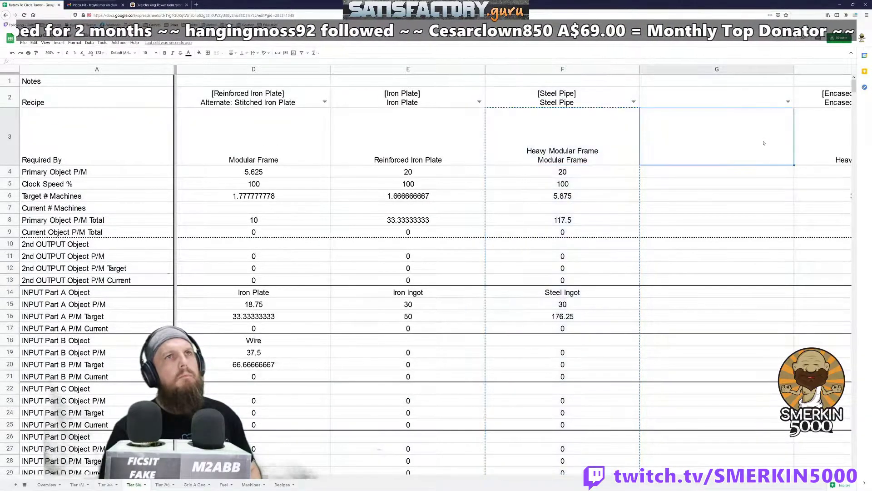
key("ctrl+v")
Replace the copied Required By entry in G3 with "Stiched Iron Plate".
double_click(759, 151)
key("shift+Home")
key("shift+Up")
type("Wire")
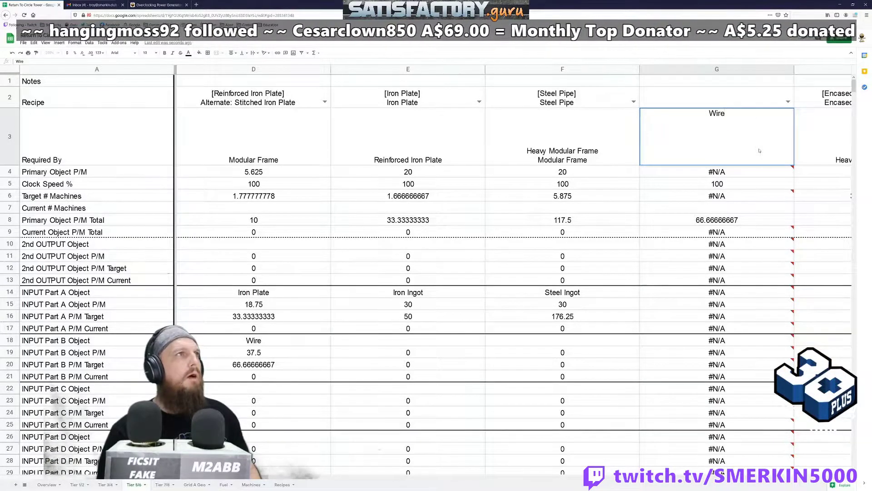
key("shift+Home")
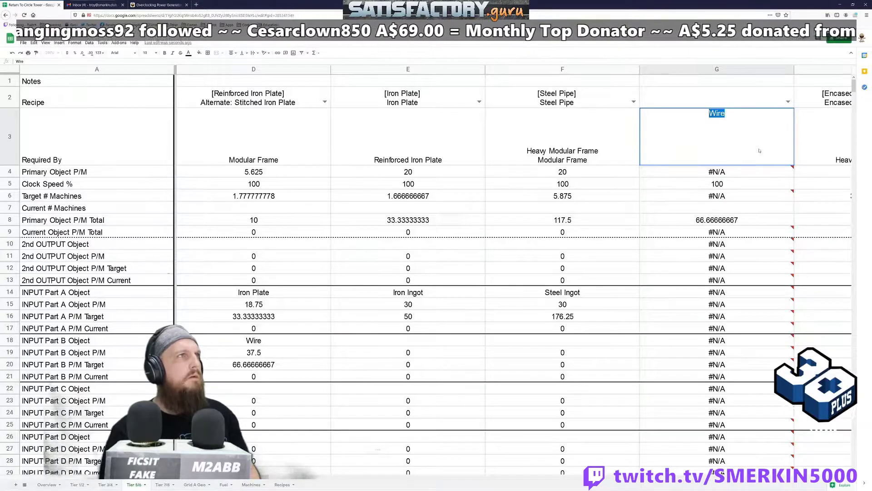
type("Sit")
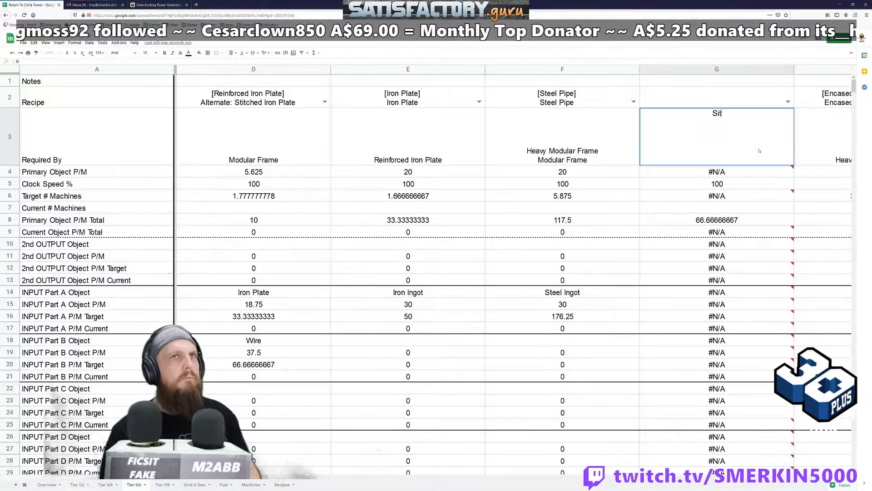
key("BackSpace")
key("BackSpace")
type("tiched")
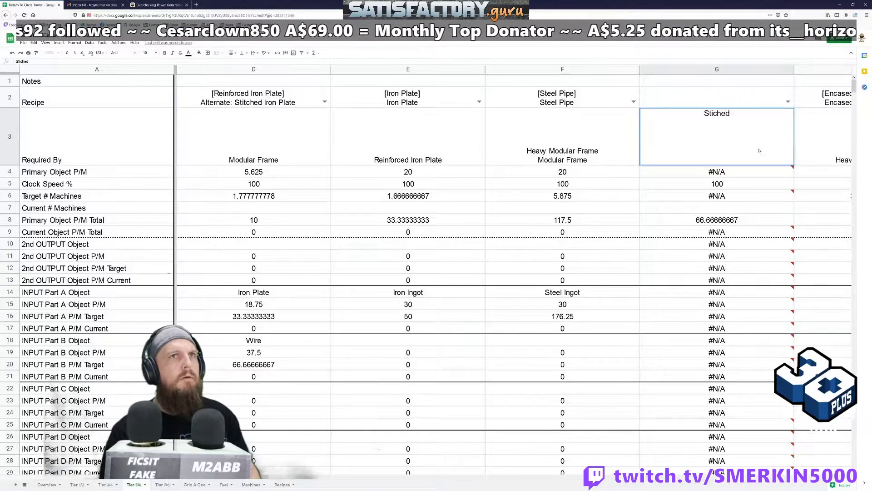
type(" Iron Pal")
key("BackSpace")
key("BackSpace")
type("la")
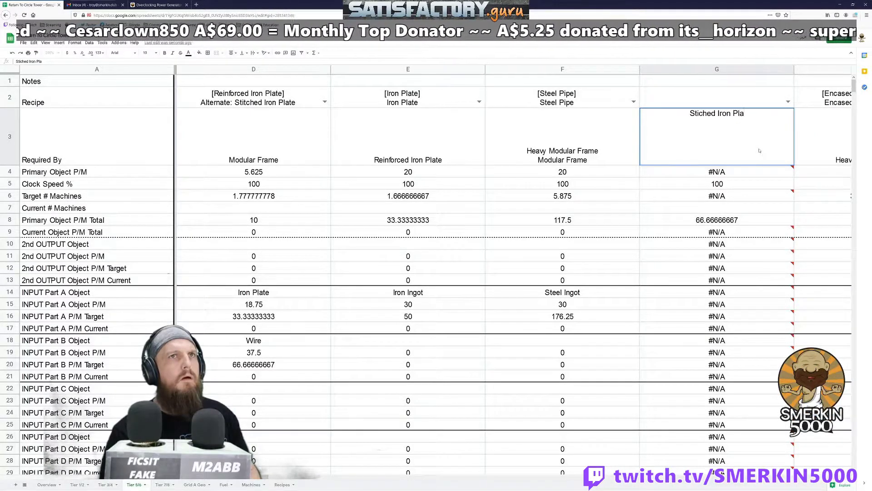
type("te")
key("Return")
Set the recipe of column G to [Wire] Wire.
key("Up")
key("Up")
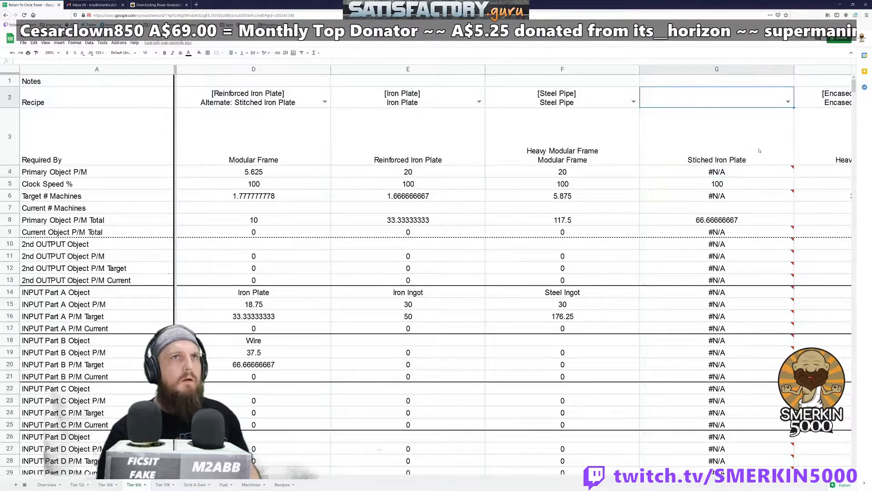
type("wi")
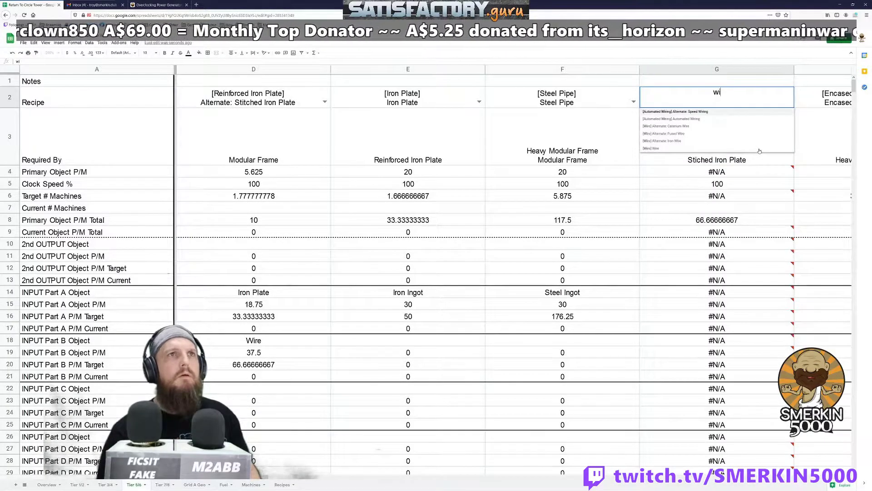
left_click(701, 153)
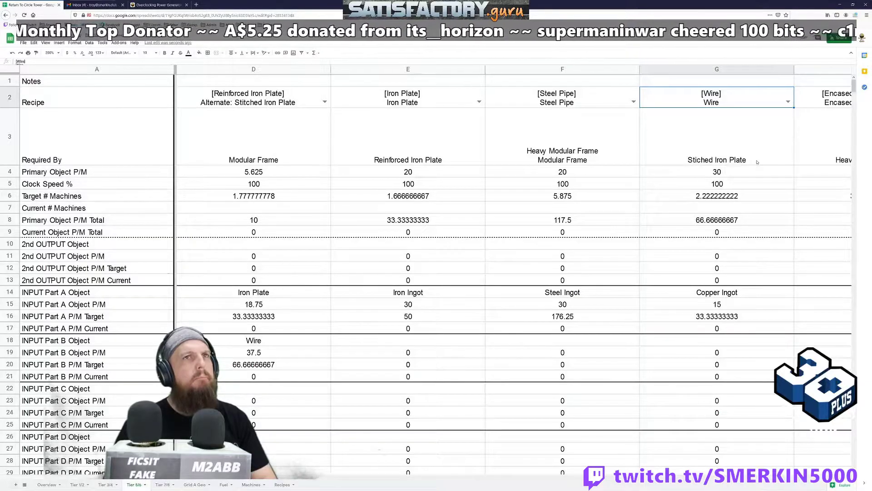
Change the Wire's Primary Object P/M Total formula in G8 to =sum(D20), dropping the C24 reference.
left_click(755, 221)
key("Return")
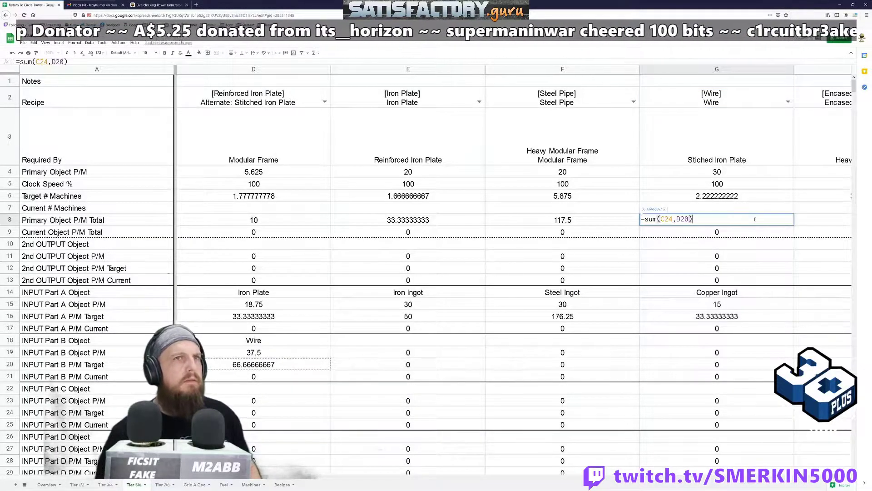
key("Left")
key("ctrl+shift+Left")
key("ctrl+shift+Left")
key("BackSpace")
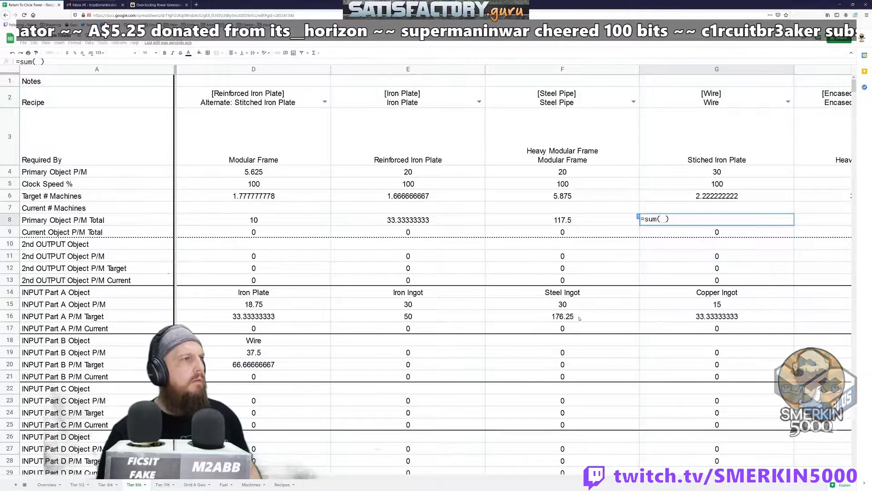
left_click(264, 366)
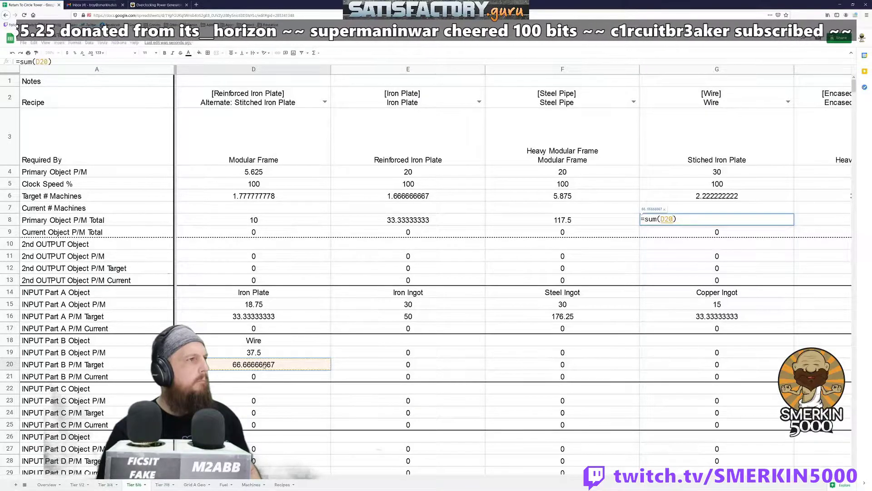
key("Return")
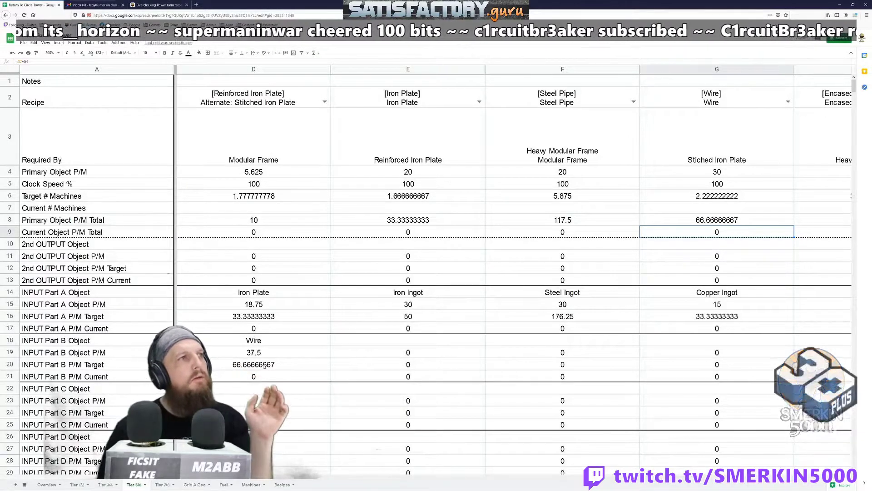
Review the Heavy Modular Frame's total and the input parts in row 14 from Modular Frame through Wire.
key("Left")
key("Left")
key("Left")
key("Left")
key("Left")
key("Left")
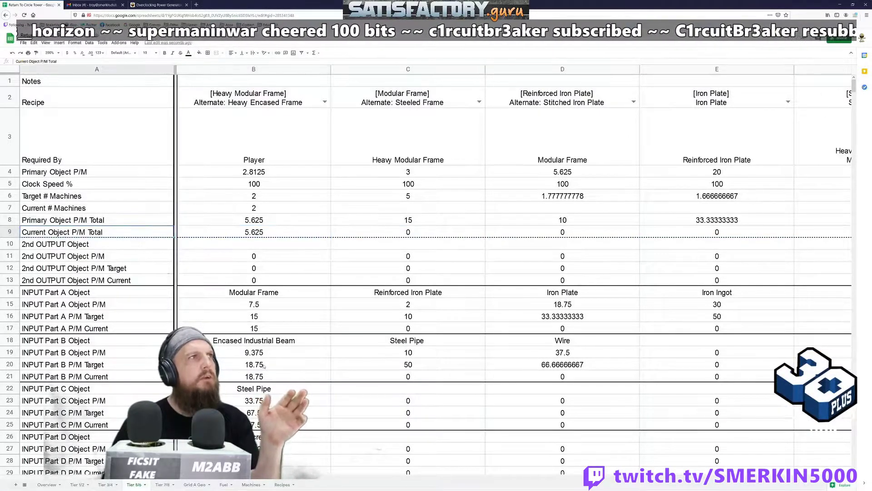
key("Right")
key("Up")
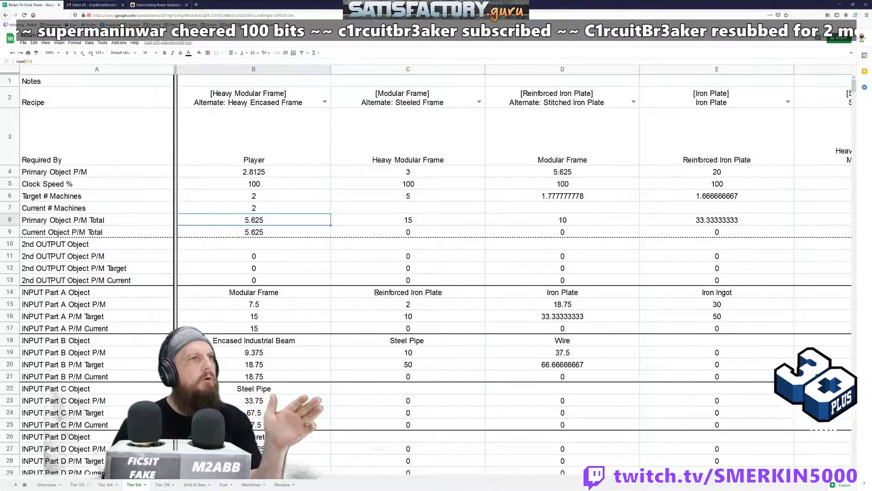
left_click(377, 293)
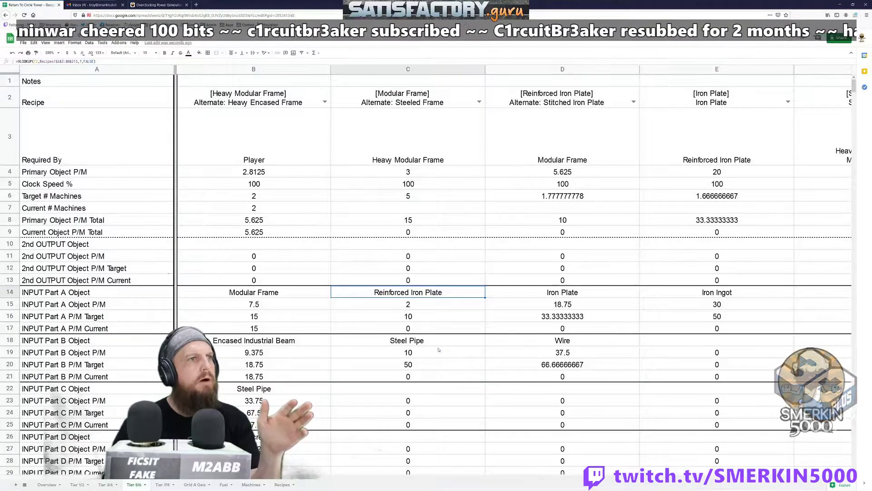
left_click(584, 295)
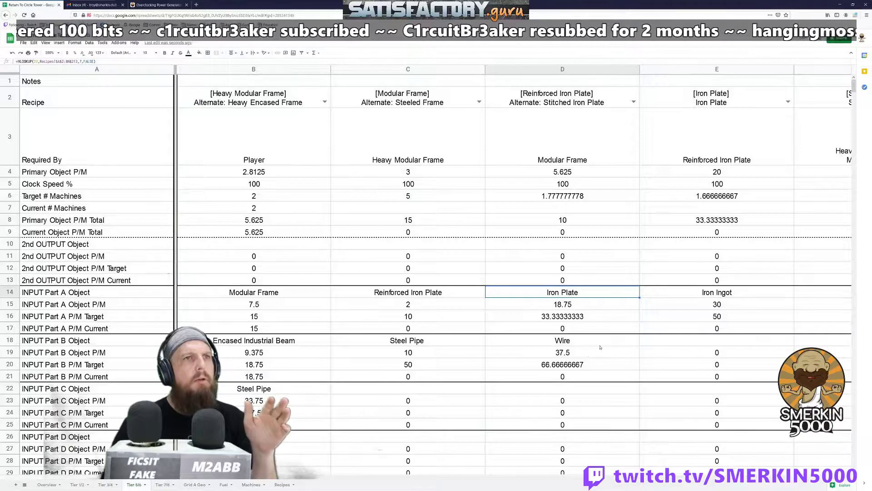
left_click(756, 296)
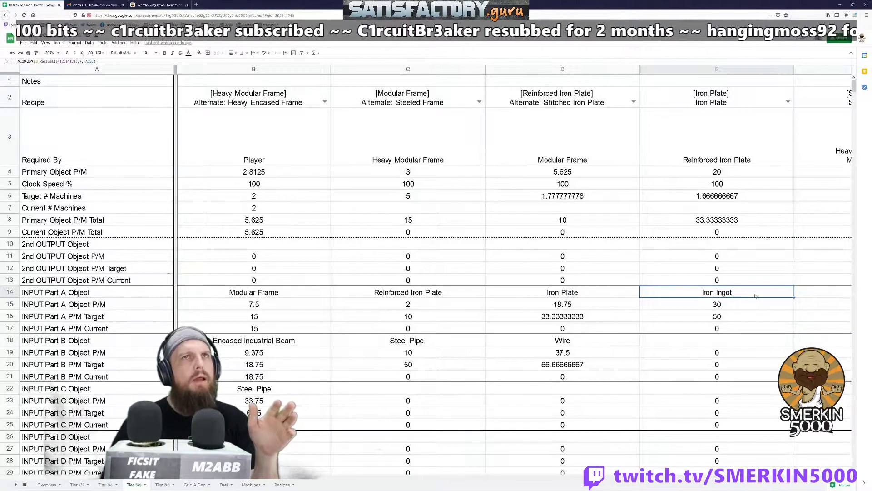
key("Right")
key("Right")
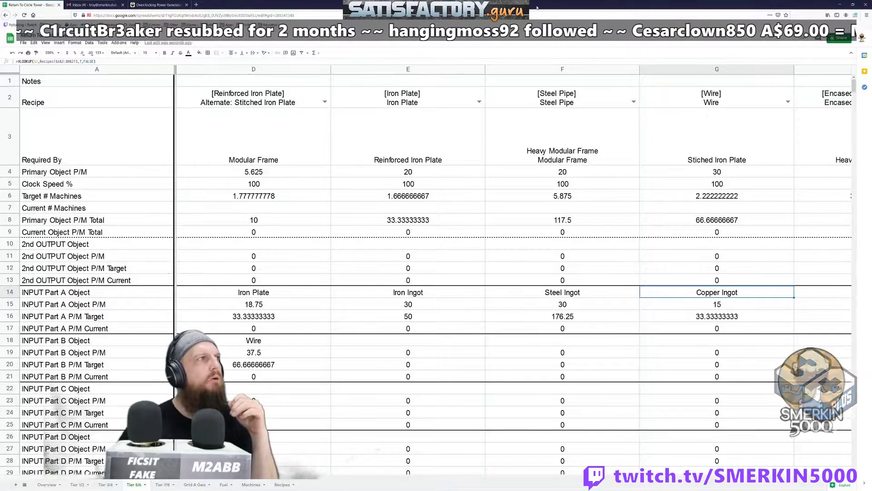
Examine the Required By entries in row 3 across the part columns from Heavy Modular Frame to Encased Industrial Beam.
left_click(9, 135)
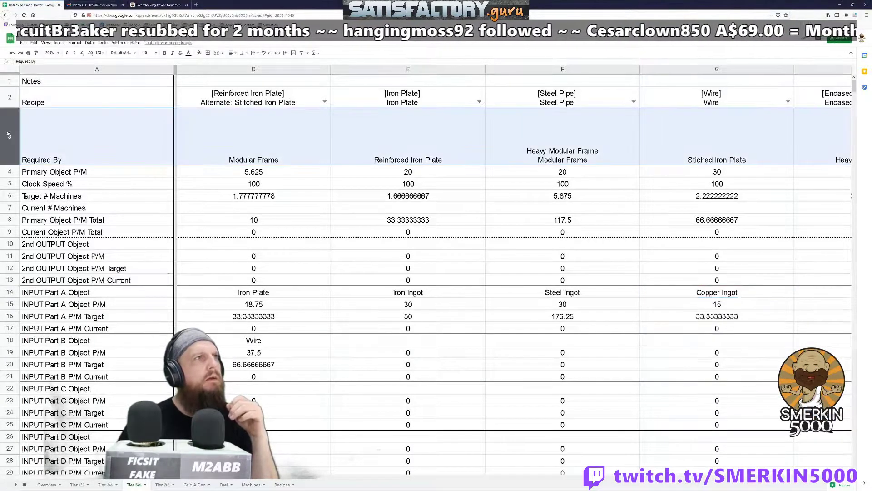
left_click(414, 83)
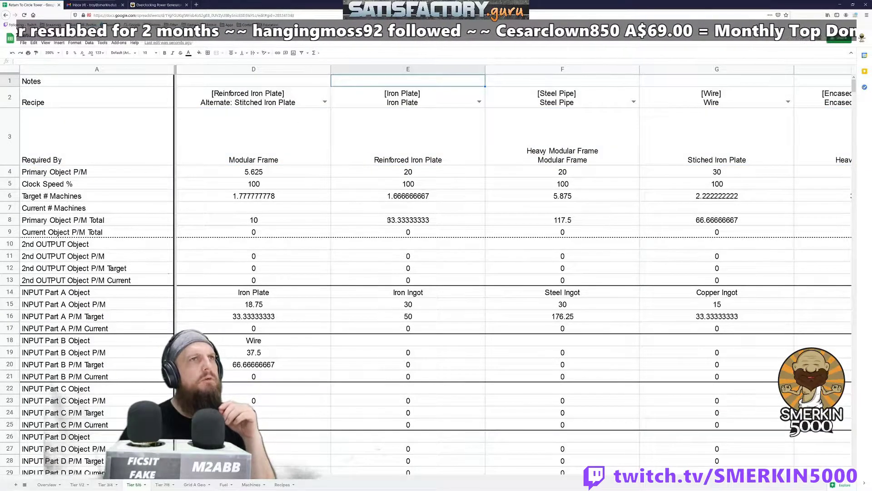
key("Down")
key("Down")
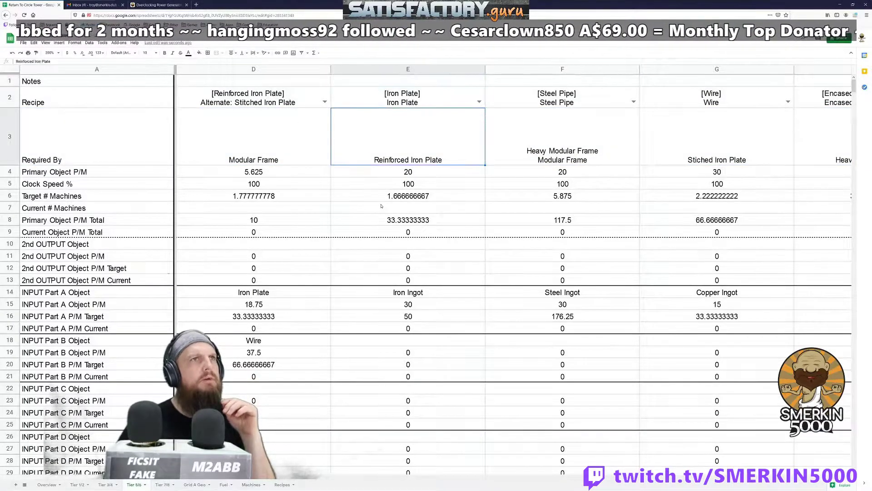
key("Right")
key("Right")
key("Left")
key("Right")
key("Right")
key("Left")
key("Left")
key("Left")
key("Left")
key("Left")
key("Left")
key("Left")
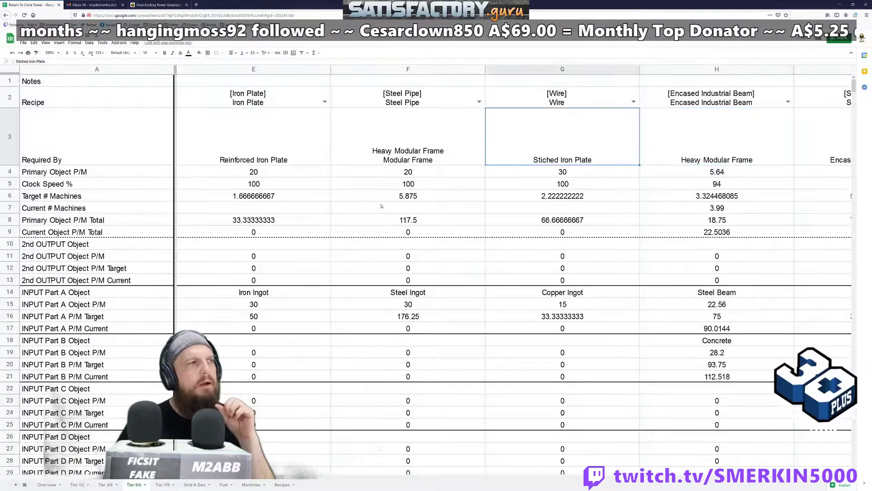
key("Right")
key("Right")
key("Right")
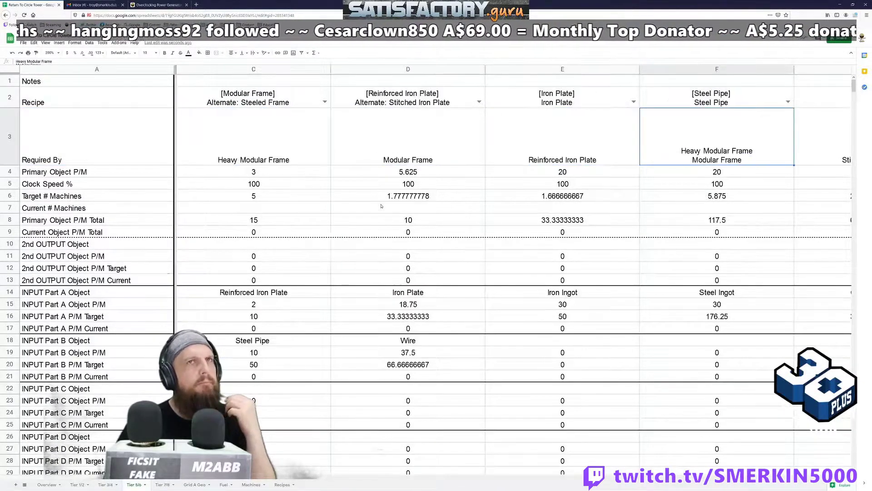
key("Right")
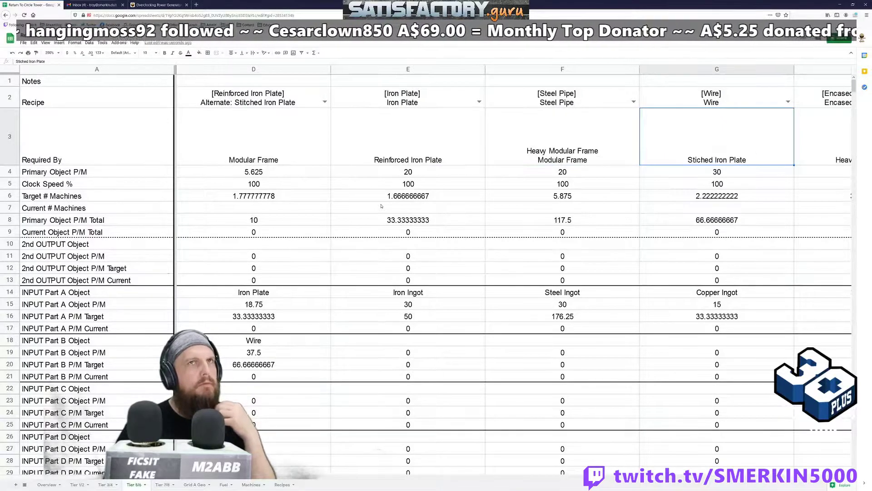
key("Left")
key("Left")
key("Left")
key("Left")
key("Left")
key("Left")
key("Right")
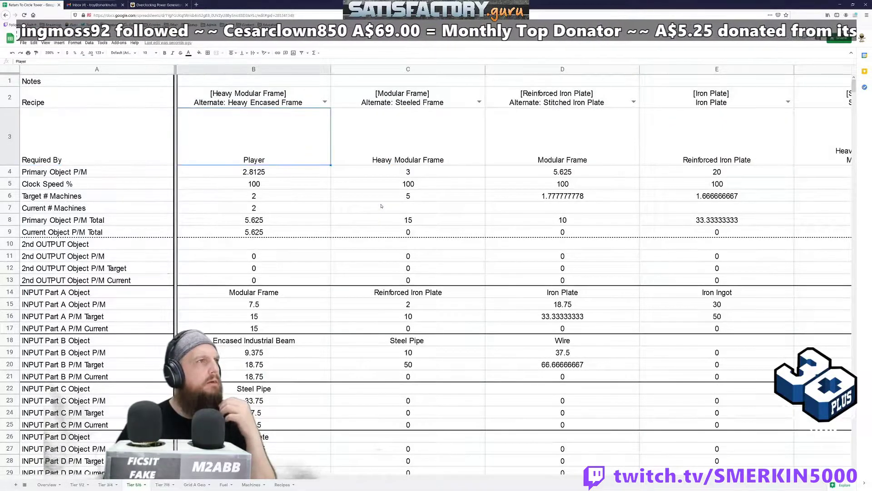
Review the Heavy Modular Frame's input parts and compare the target and current machine counts in rows 6 and 7.
left_click(212, 295)
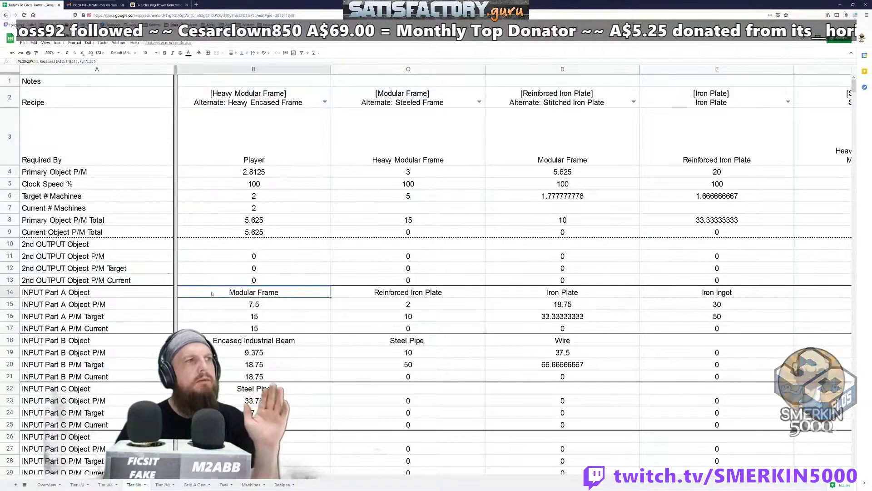
left_click(212, 340)
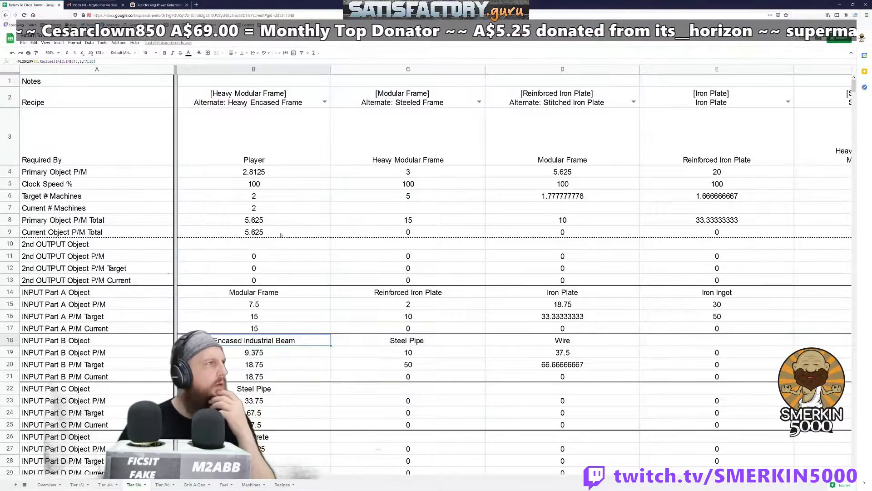
left_click(290, 208)
left_click(682, 218)
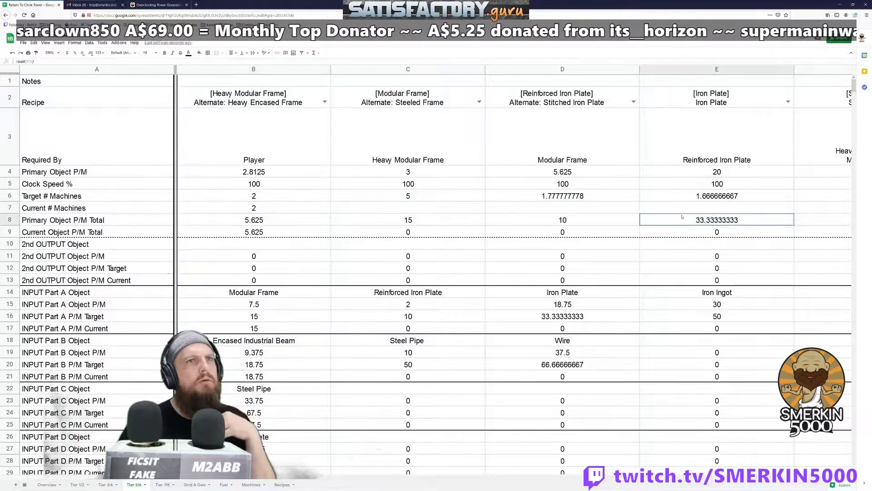
left_click(708, 208)
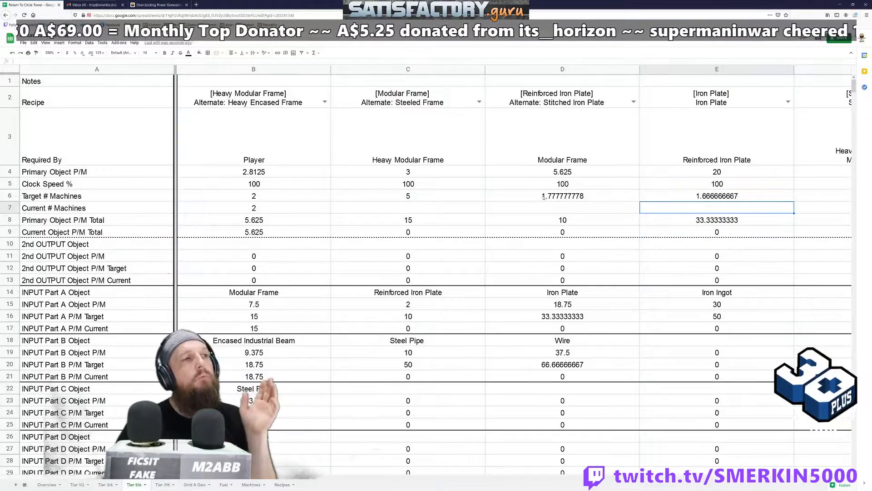
left_click(270, 209)
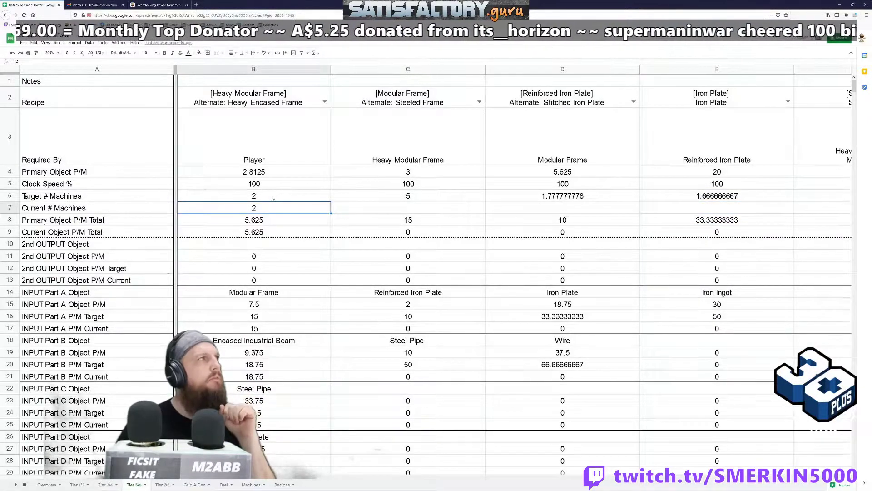
left_click(272, 198)
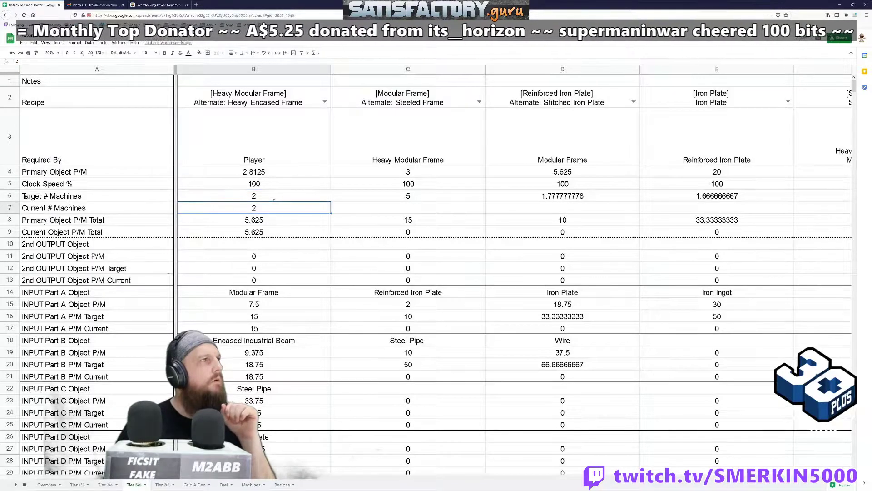
key("Down")
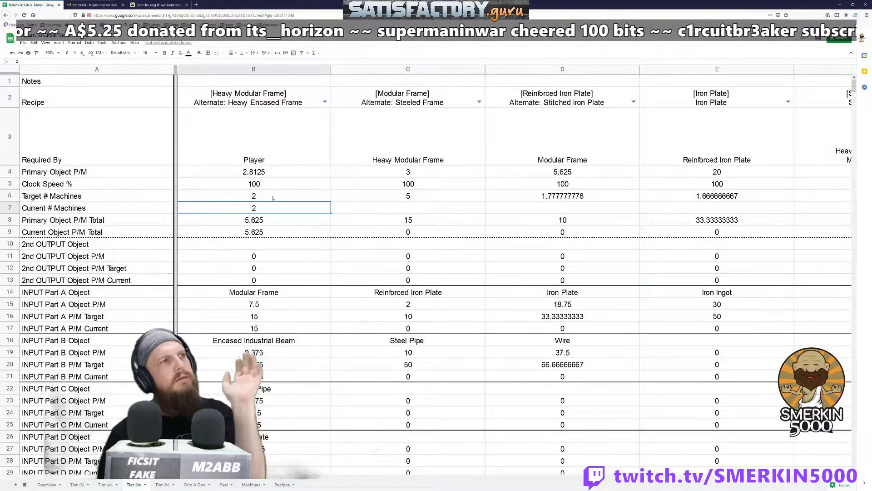
left_click(272, 198)
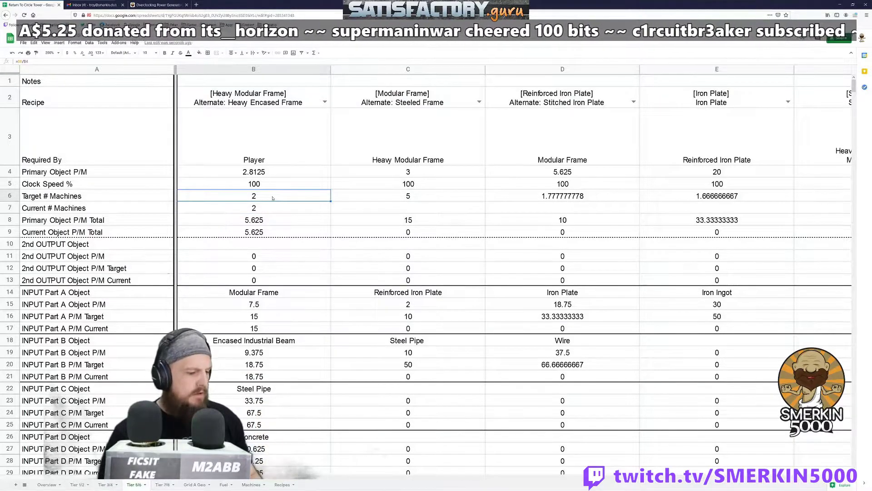
Examine the Heavy Modular Frame's Target # Machines formula in B6 and its Primary Object P/M Total formula in B8.
double_click(273, 197)
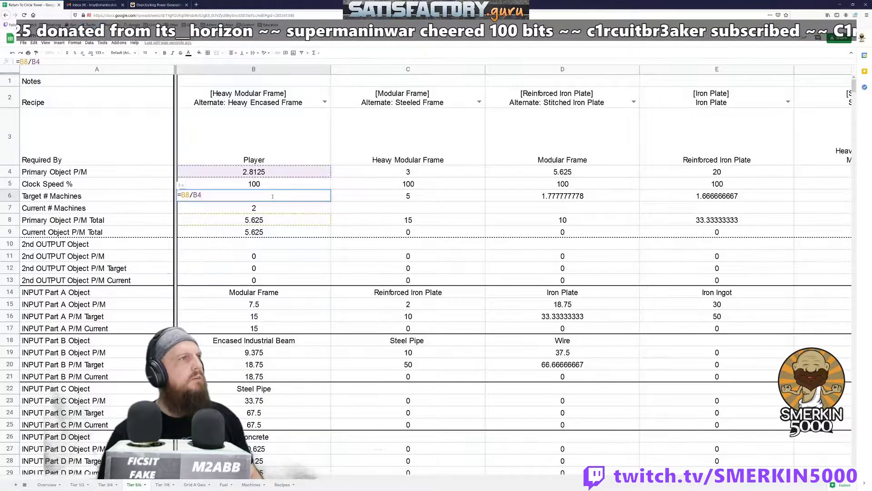
key("Escape")
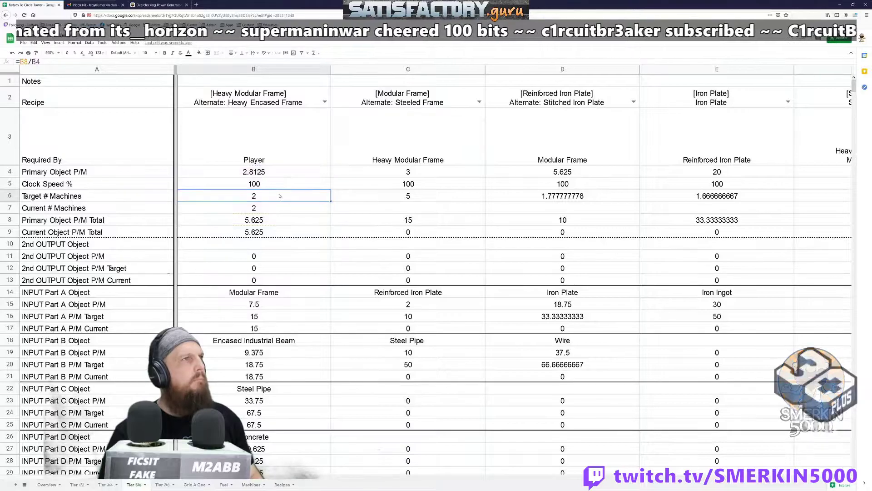
double_click(279, 219)
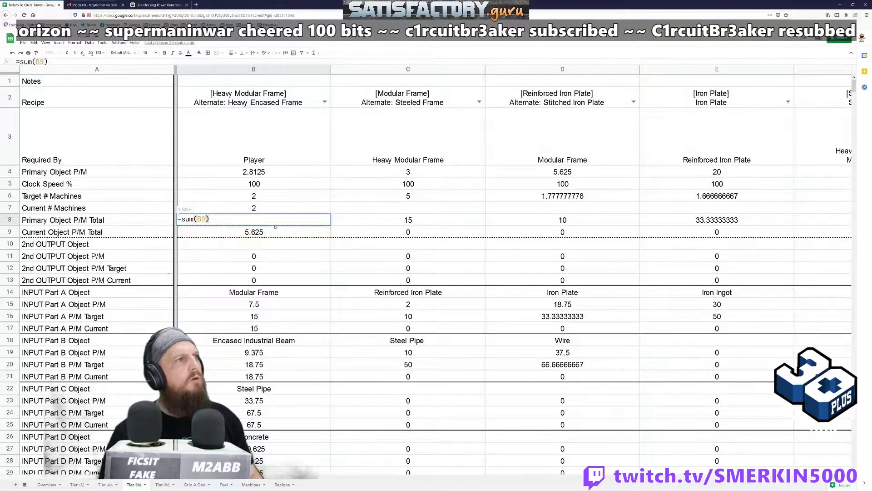
key("Escape")
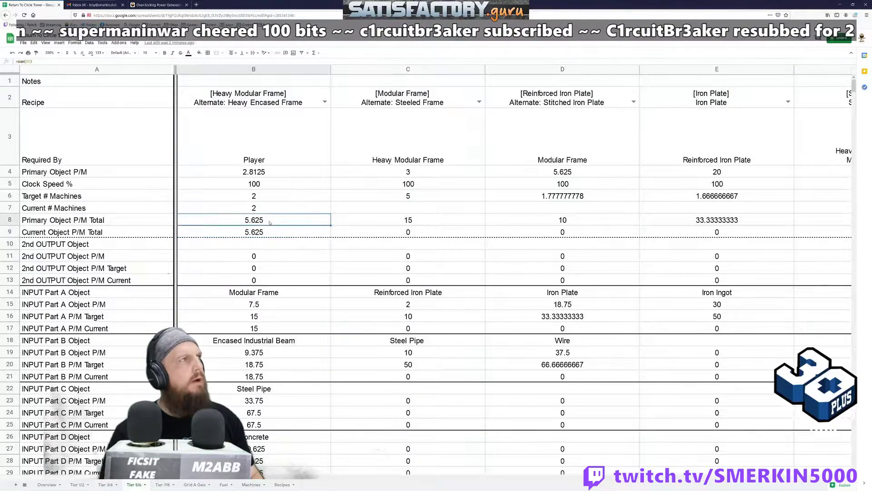
double_click(269, 222)
key("Escape")
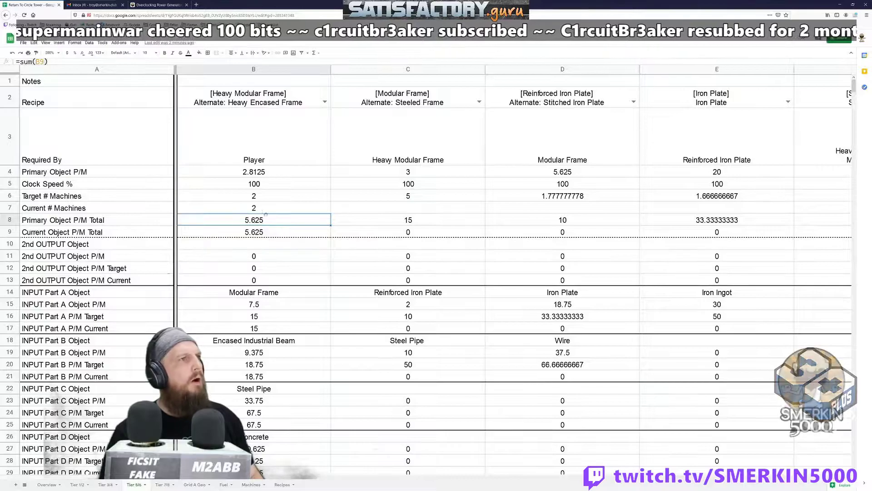
Clear the Heavy Modular Frame's Current # Machines in B7 and set it back to 2.
left_click(264, 208)
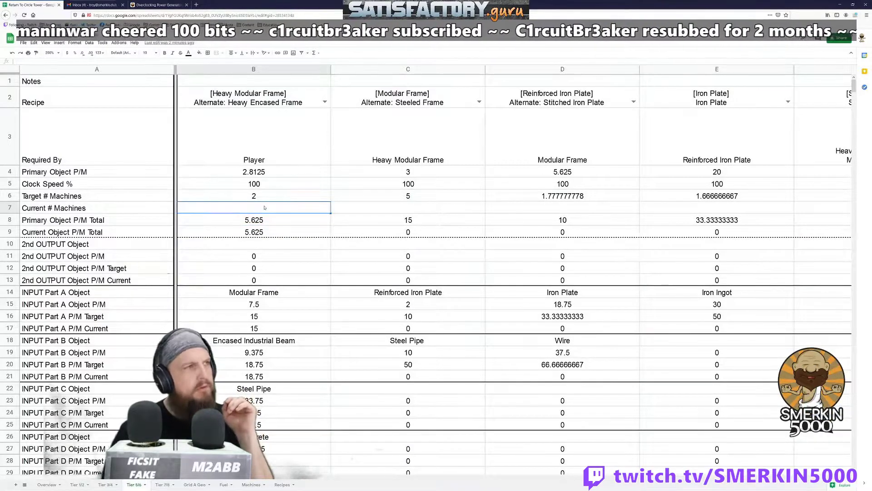
key("Delete")
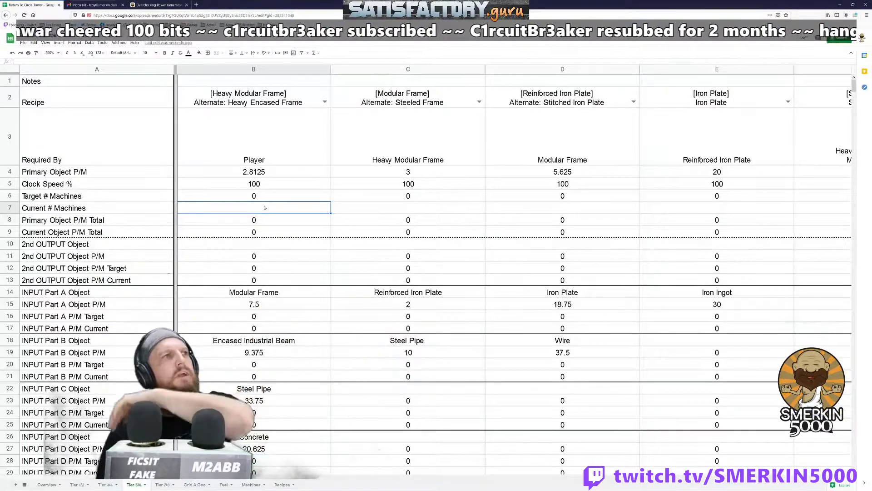
type("2")
key("Return")
left_click(265, 207)
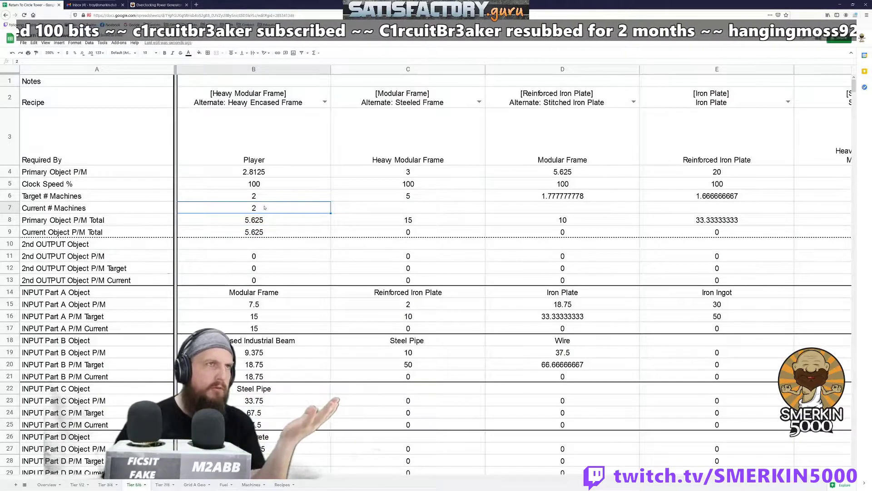
Set the Encased Industrial Beam's Clock Speed % in H5 to 100.
key("Tab")
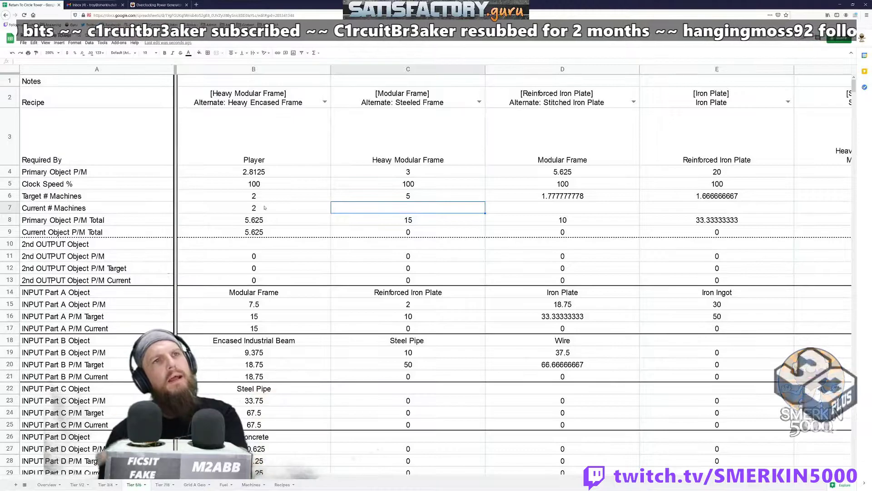
key("Tab")
key("Tab")
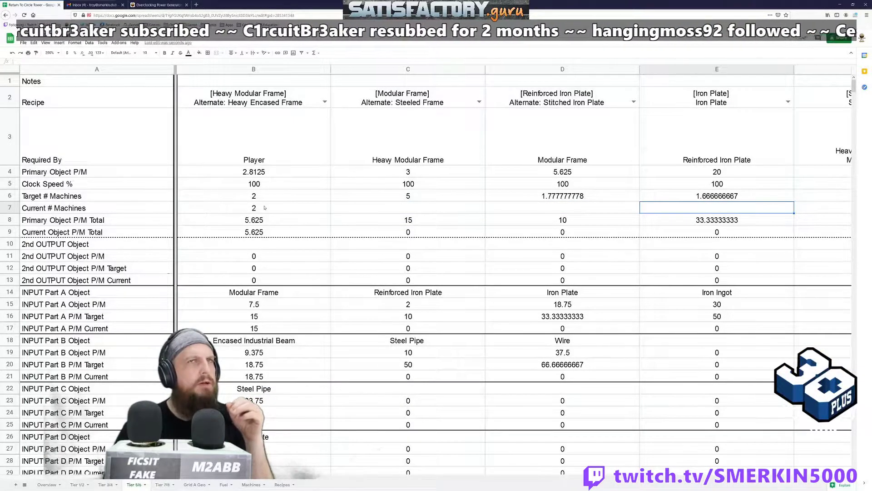
key("Tab")
key("Tab")
key("Tab")
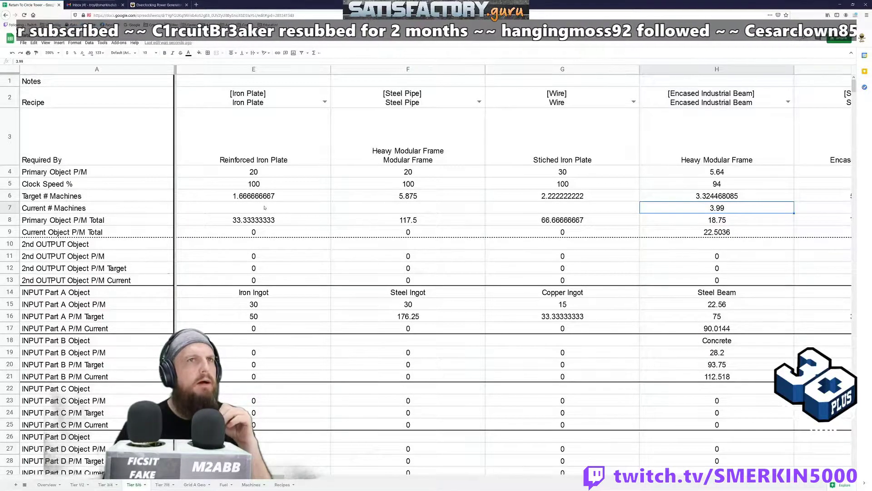
key("Up")
key("Up")
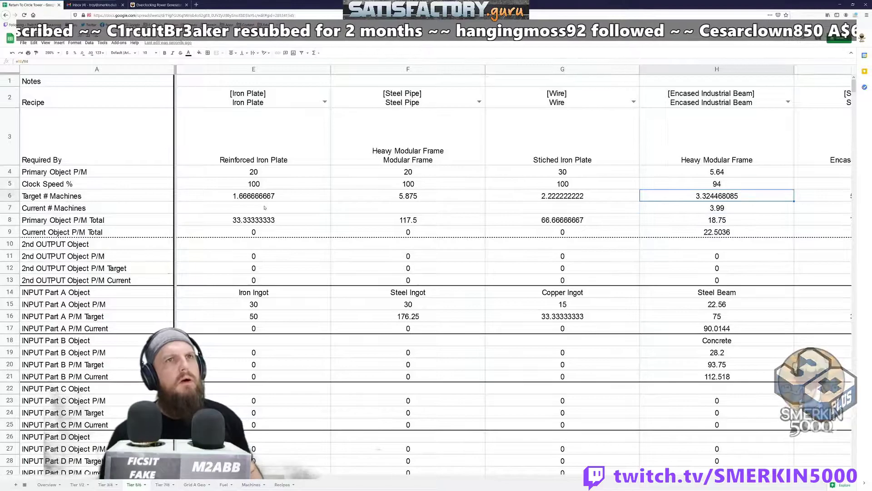
type("100")
key("Return")
Examine the Encased Industrial Beam's Primary Object P/M Total formula in H8 and trace its reference to B20.
key("Down")
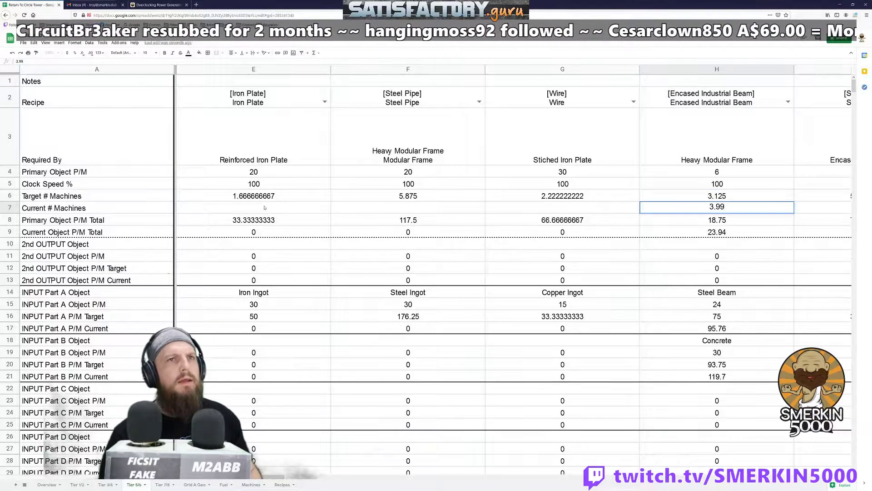
key("Down")
type("=sum(B20)")
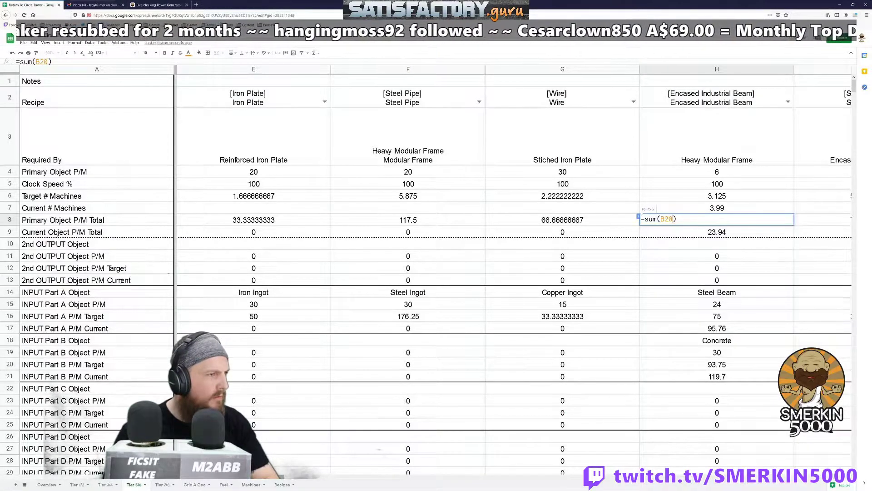
scroll(513, 272, "left", 3)
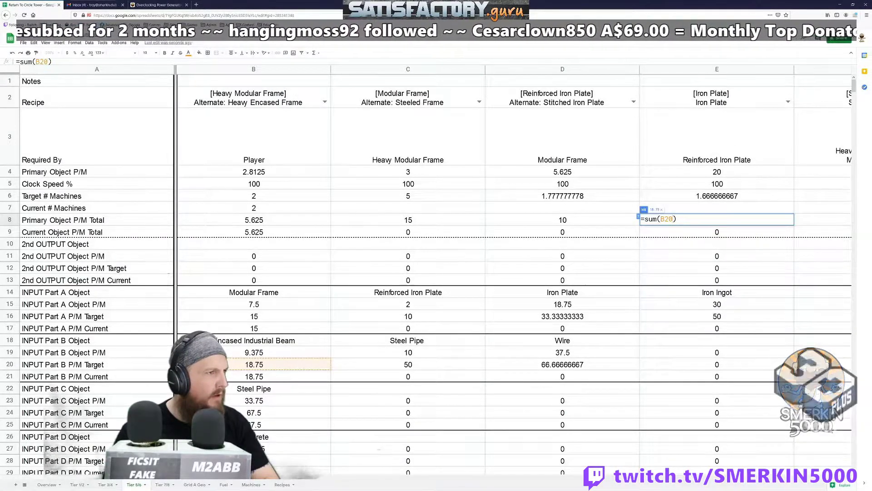
scroll(513, 273, "right", 1)
scroll(514, 273, "right", 1)
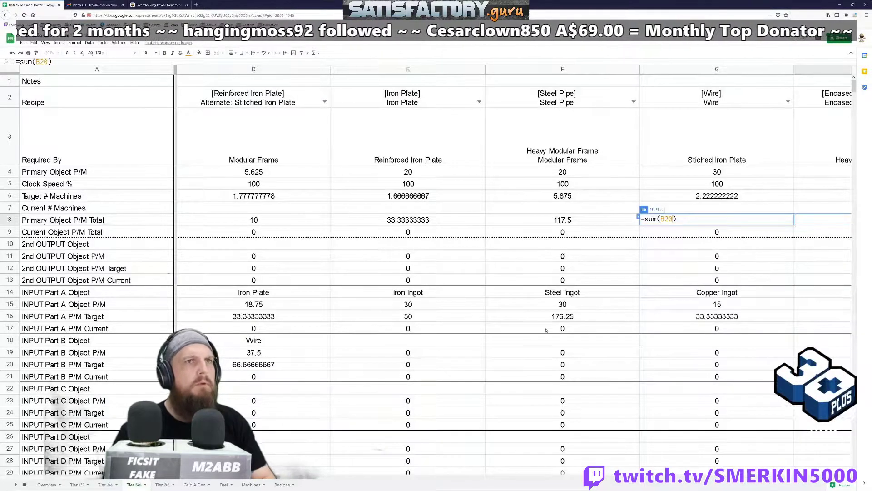
key("Return")
Try a Clock Speed % of 110 for the Wire in G5.
left_click(750, 196)
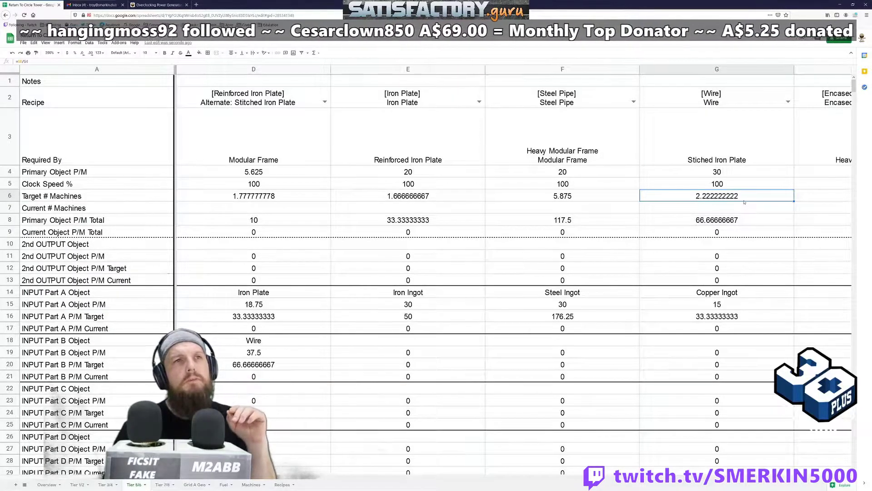
key("Up")
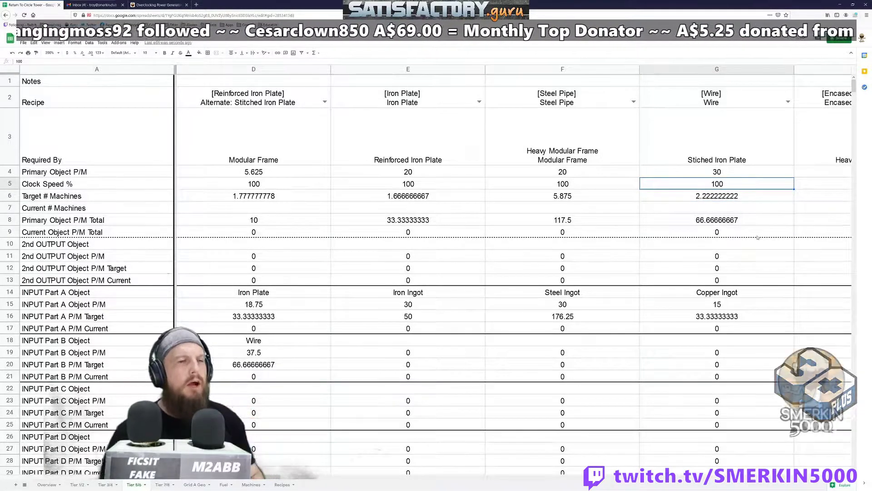
type("110")
key("Return")
key("Up")
key("Return")
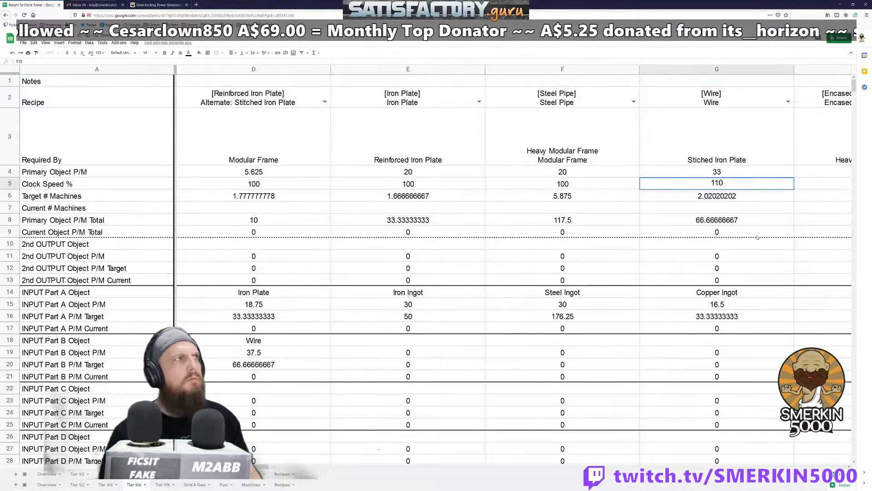
key("Escape")
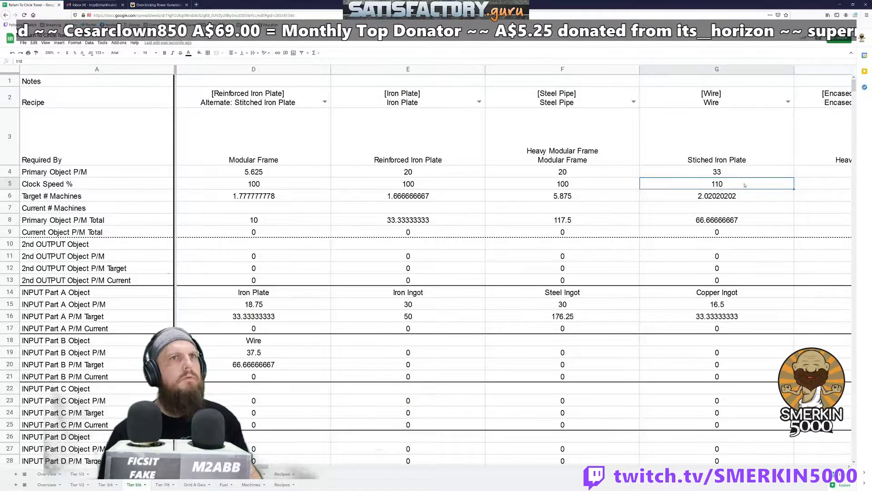
Try raising the Wire's Clock Speed % in G5 to 111 and to 112.
key("Return")
key("BackSpace")
type("1")
key("Return")
key("Up")
key("Return")
key("BackSpace")
type("2")
key("Return")
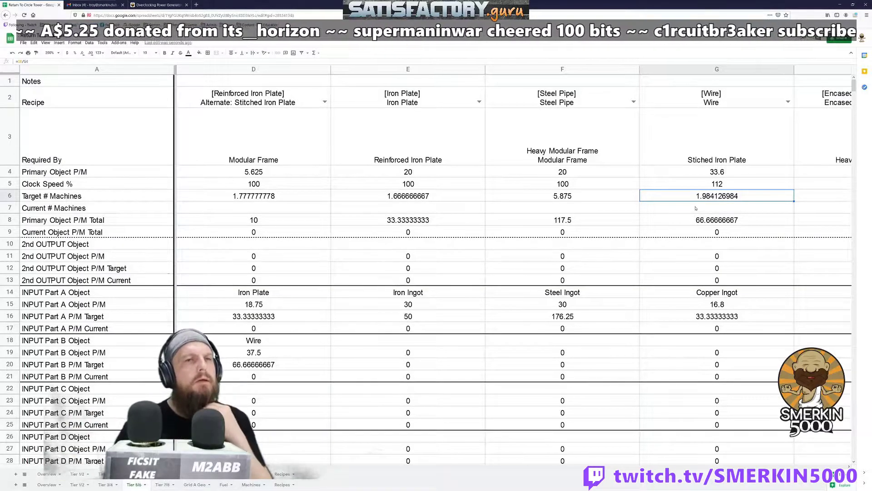
Try Clock Speed % values of 111 and 110 for the Wire in G5, and set it back to 100.
left_click(699, 189)
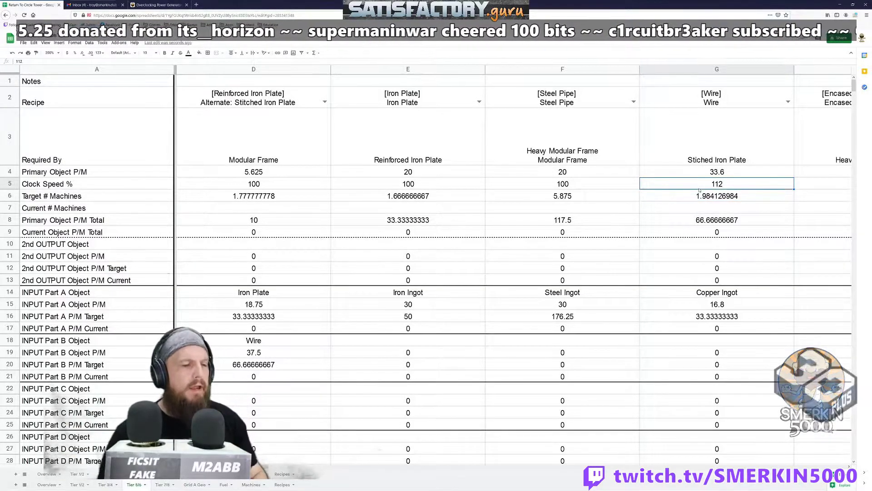
type("111")
left_click(699, 189)
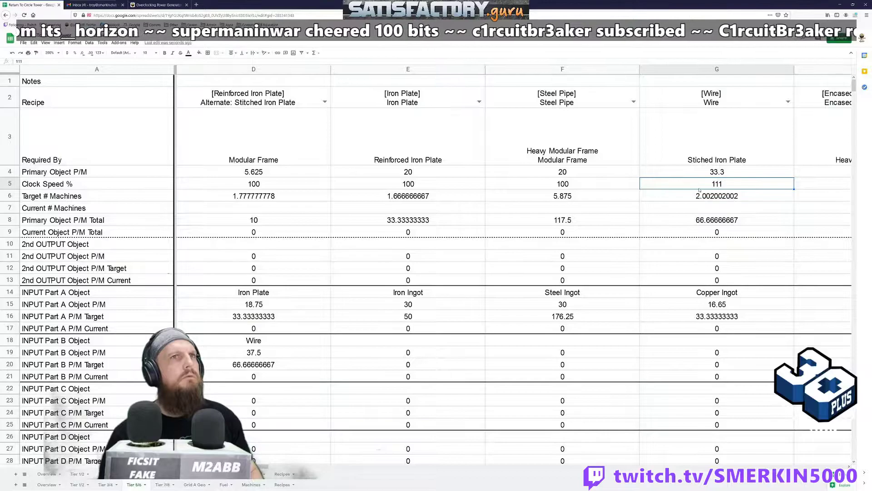
type("110")
left_click(699, 190)
type("100")
key("Left")
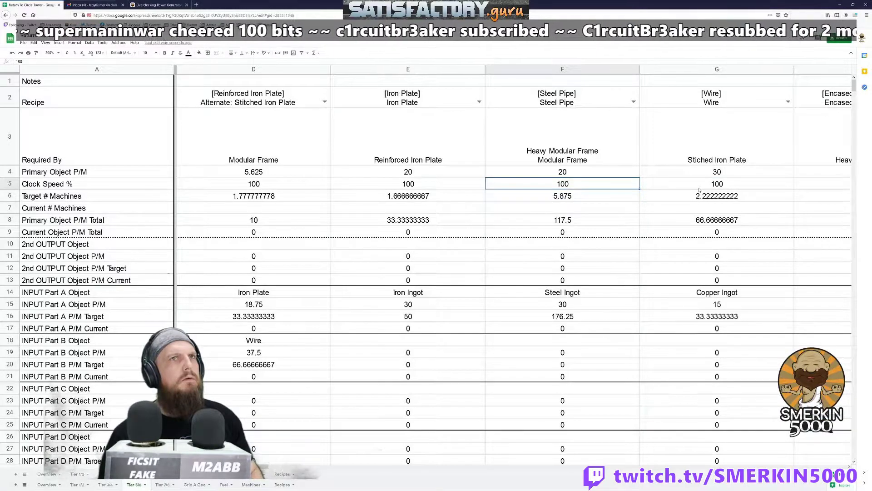
Set the Clock Speed % of the Encased Industrial Beam column to 100 in H5.
key("Right")
key("Right")
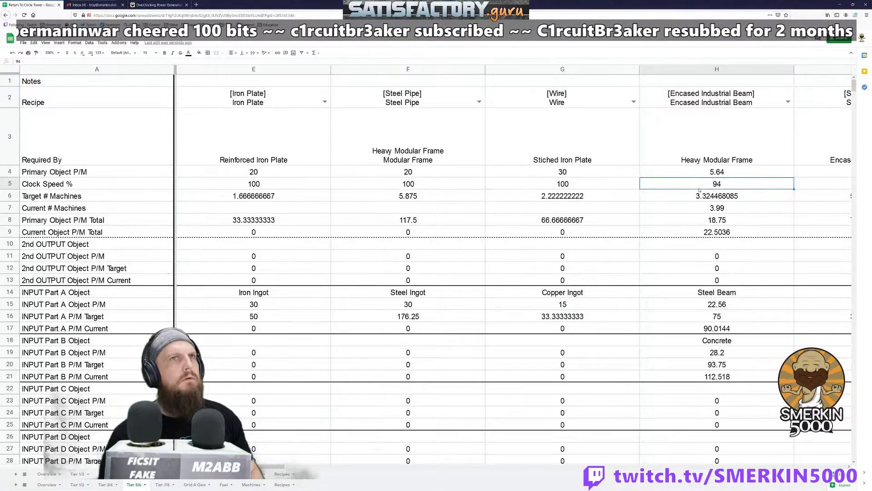
type("100")
key("Return")
Compare the Clock Speed % and Target # Machines values across the Wire, Encased Industrial Beam and Steel Beam columns.
key("Up")
key("Right")
key("Left")
key("Left")
key("Left")
key("Left")
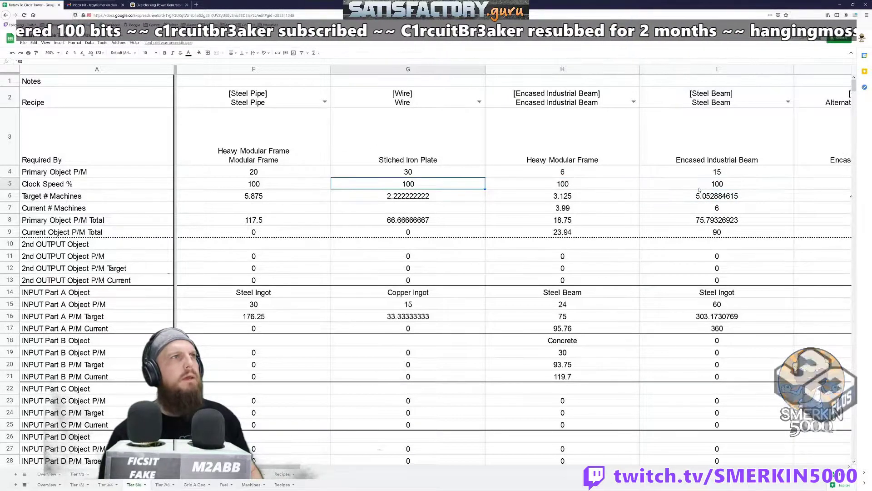
key("Right")
key("Right")
key("Right")
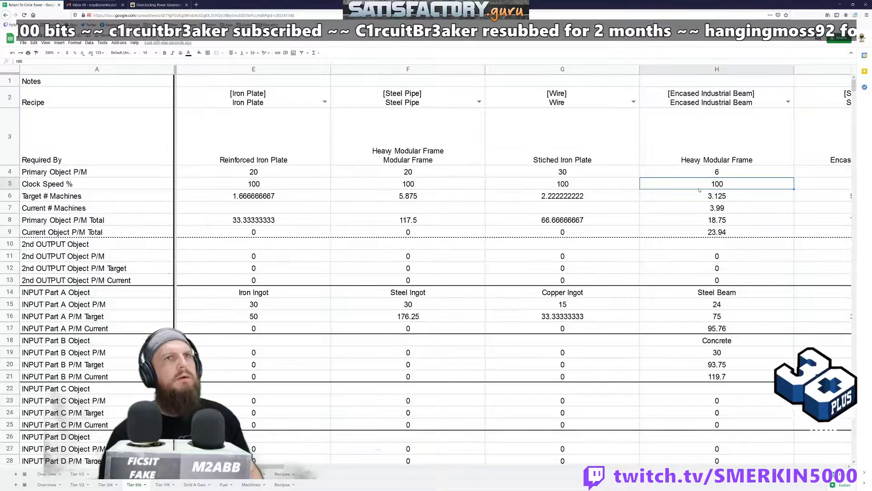
key("Right")
key("Left")
key("Left")
key("Right")
key("Left")
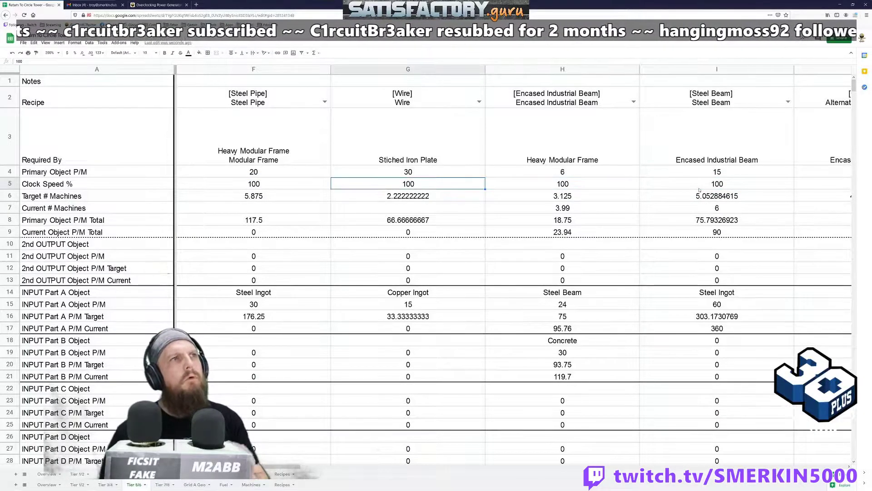
key("Down")
key("Up")
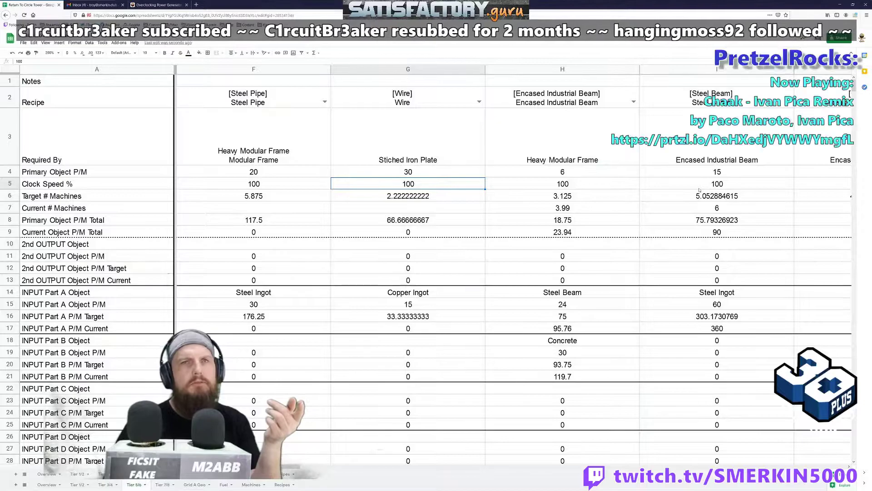
key("Right")
key("Down")
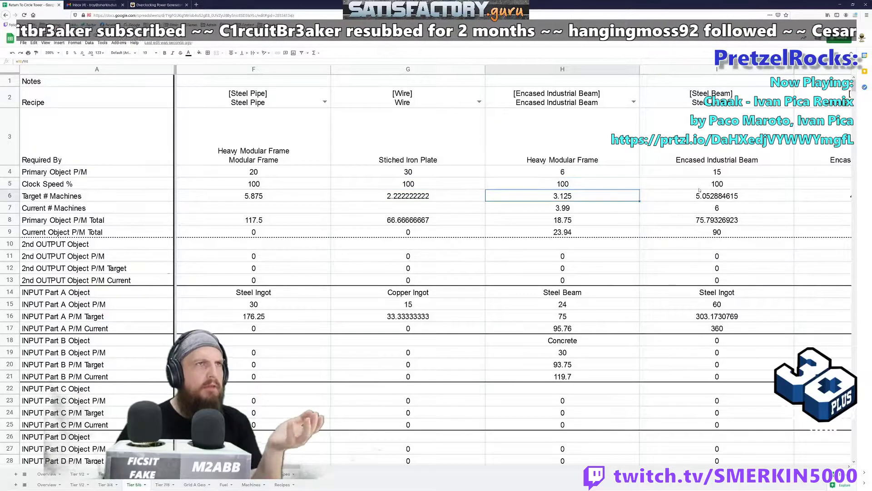
Try a Clock Speed % of 110 for the Encased Industrial Beam in H5 and return it to 100.
key("Up")
type("110")
key("Return")
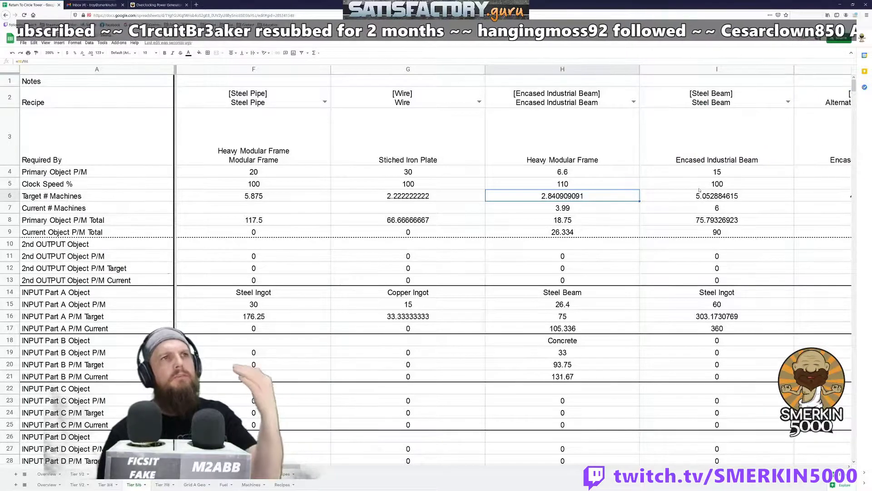
key("Up")
type("100")
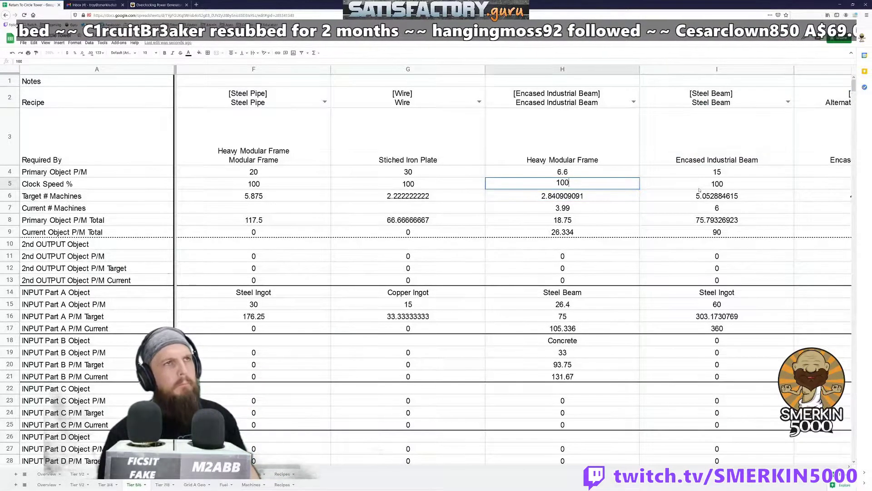
key("Return")
key("Up")
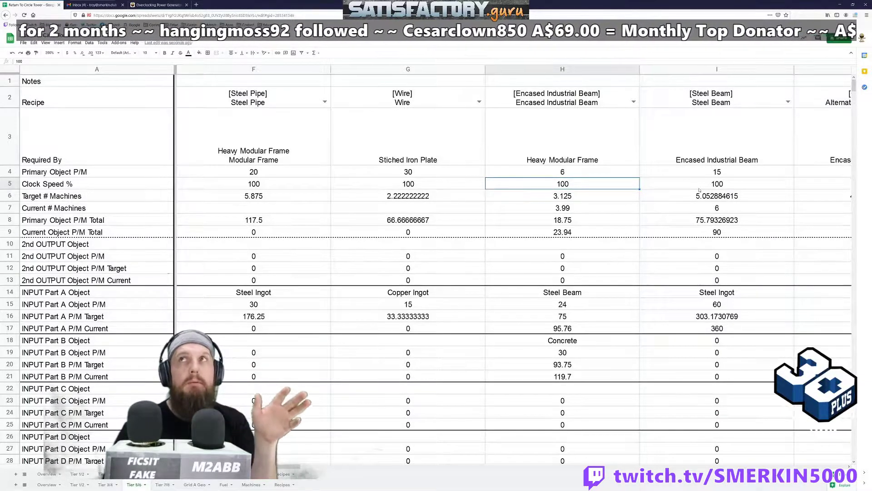
Clear the Encased Industrial Beam's Current # Machines entry in H7.
key("Down")
key("Down")
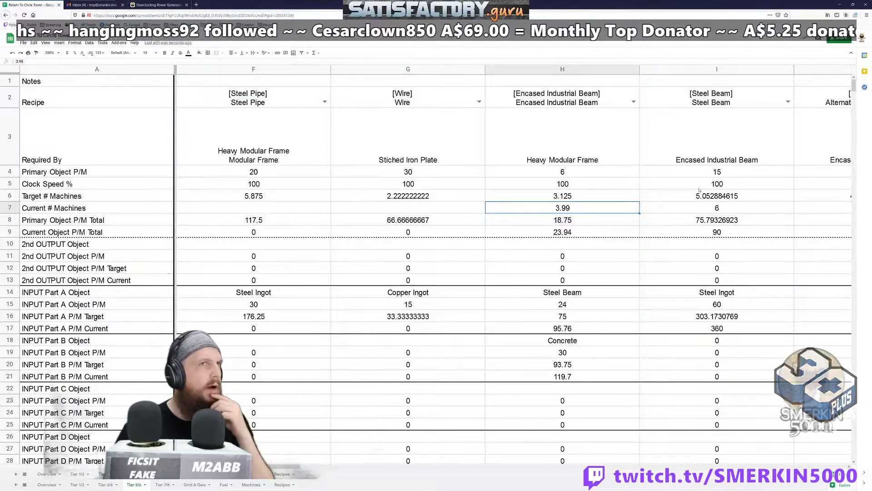
key("Delete")
key("Up")
key("Down")
key("Down")
key("Up")
key("Up")
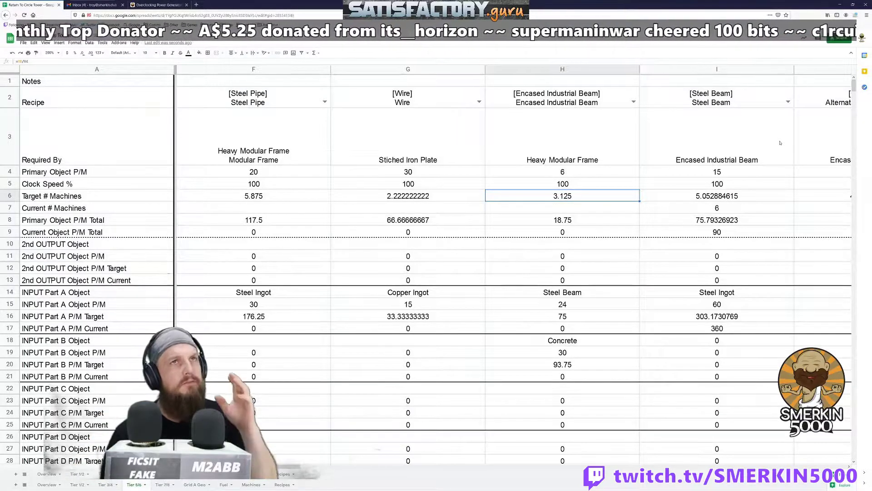
Delete the Steel Beam column from the sheet.
left_click(740, 69)
right_click(739, 69)
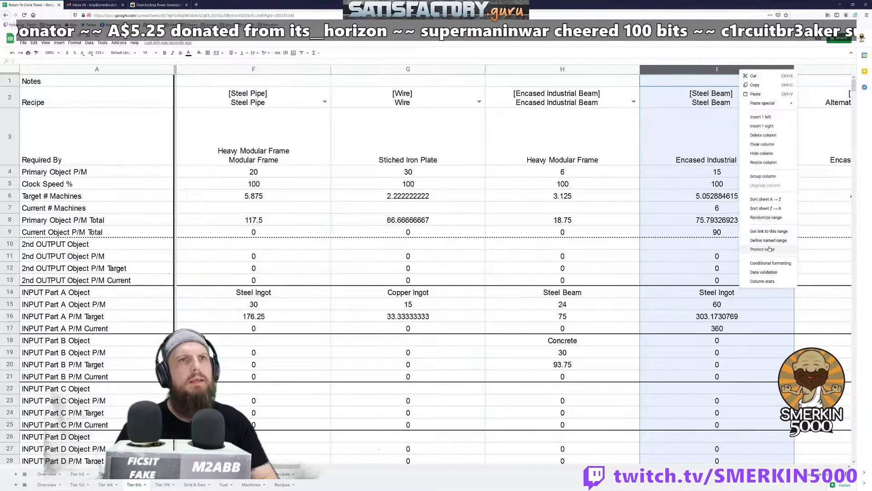
left_click(763, 135)
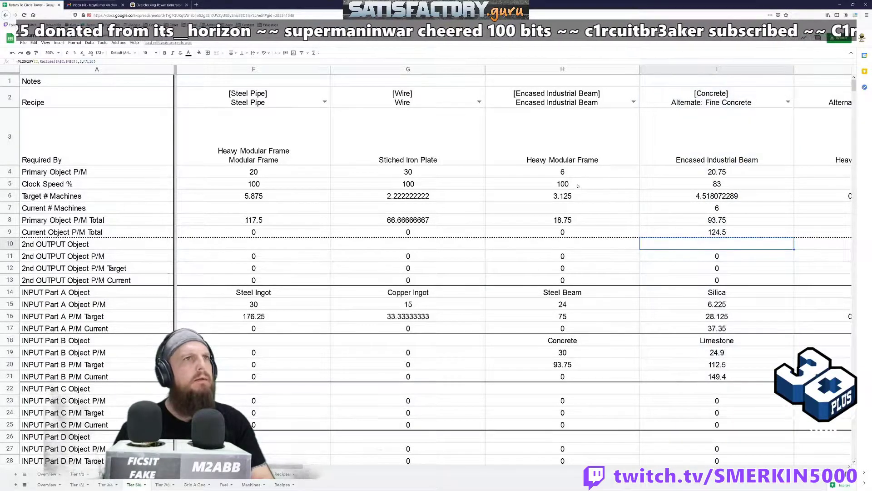
Change the Encased Industrial Beam recipe in H2 to the alternate Encased Industrial Pipe.
left_click(580, 158)
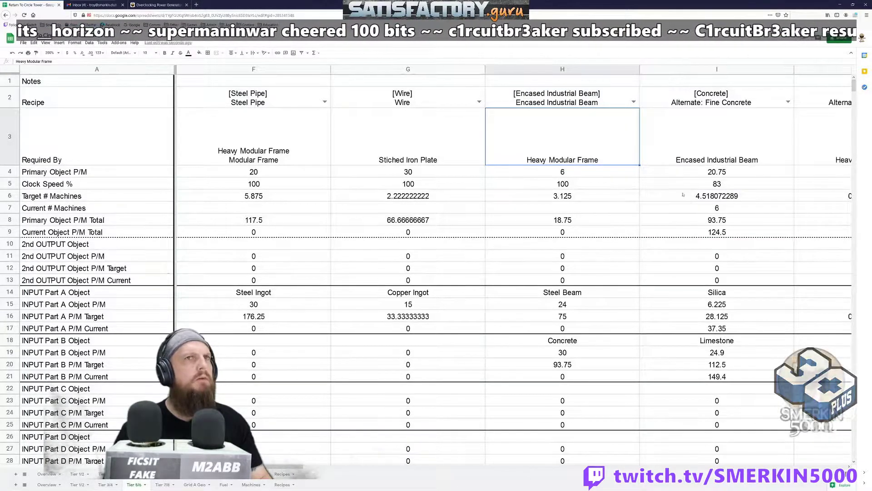
left_click(562, 296)
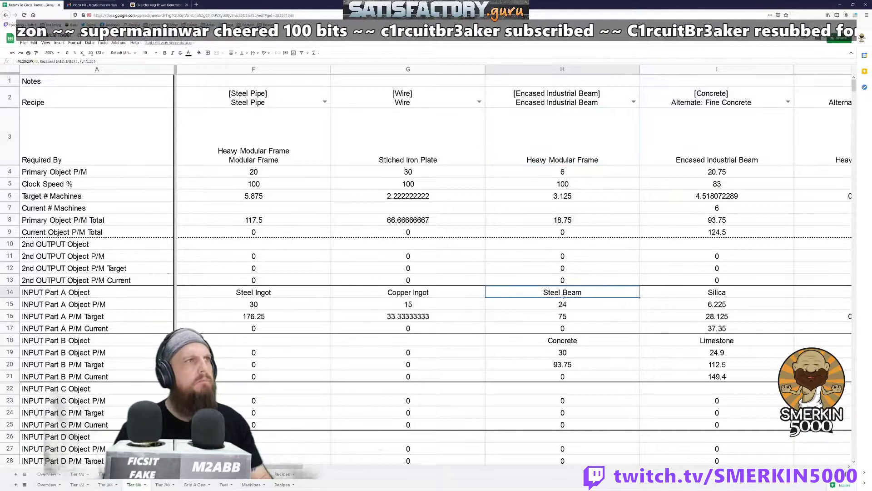
left_click(286, 154)
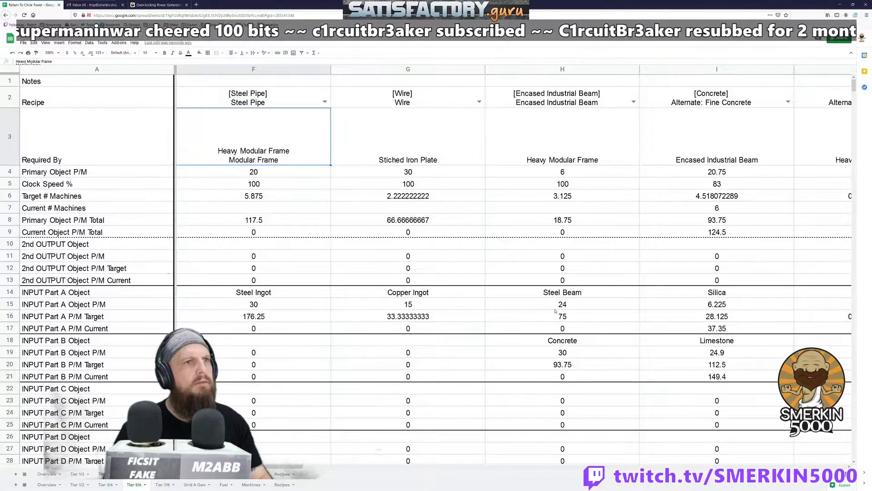
left_click(609, 94)
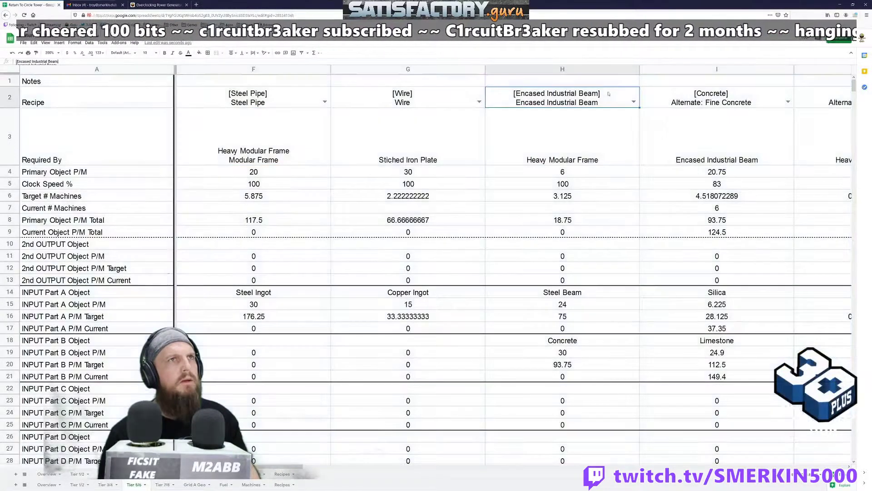
double_click(608, 93)
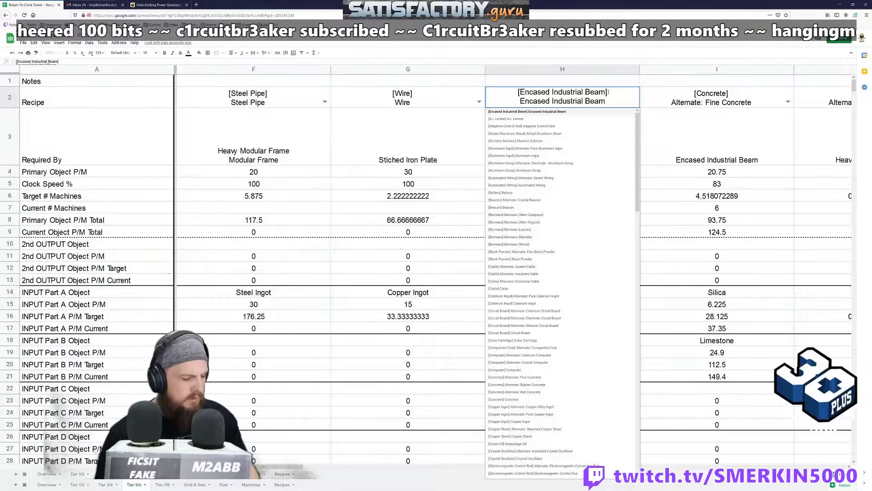
key("ctrl+a")
key("BackSpace")
type("enc")
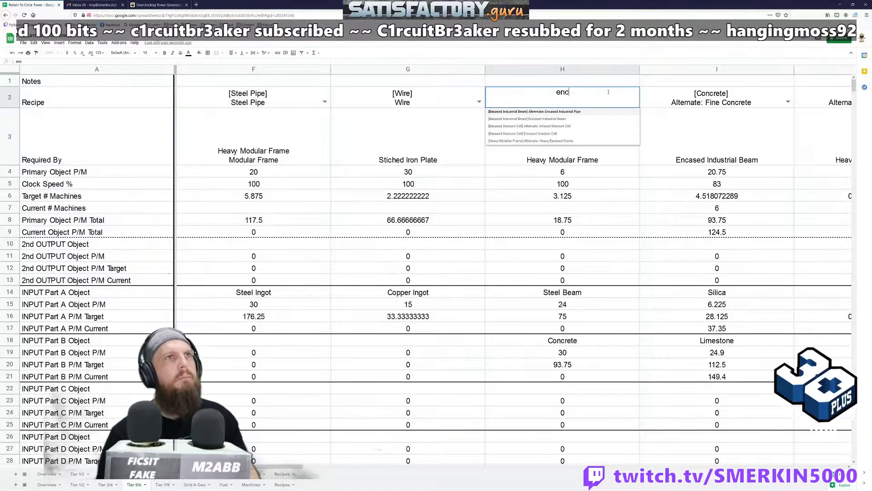
left_click(553, 113)
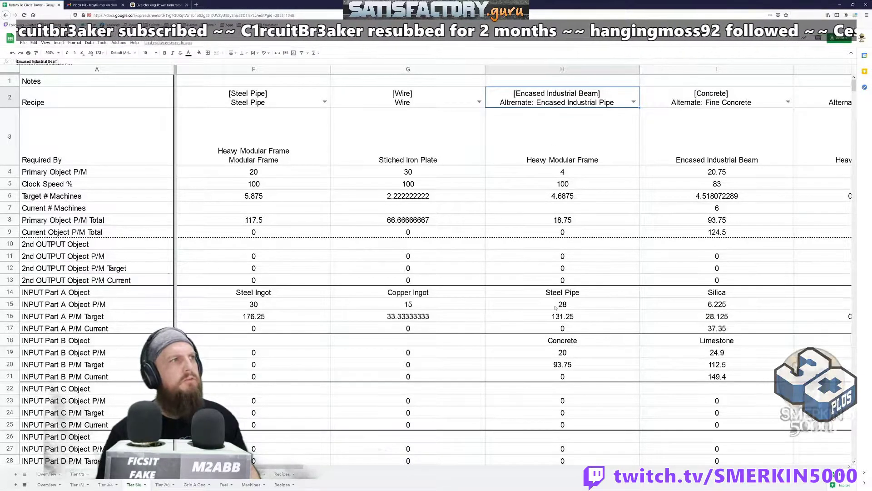
Add "Encased Industrial Pipe" on a new line in the Steel Pipe column's Required By cell, F3.
double_click(302, 163)
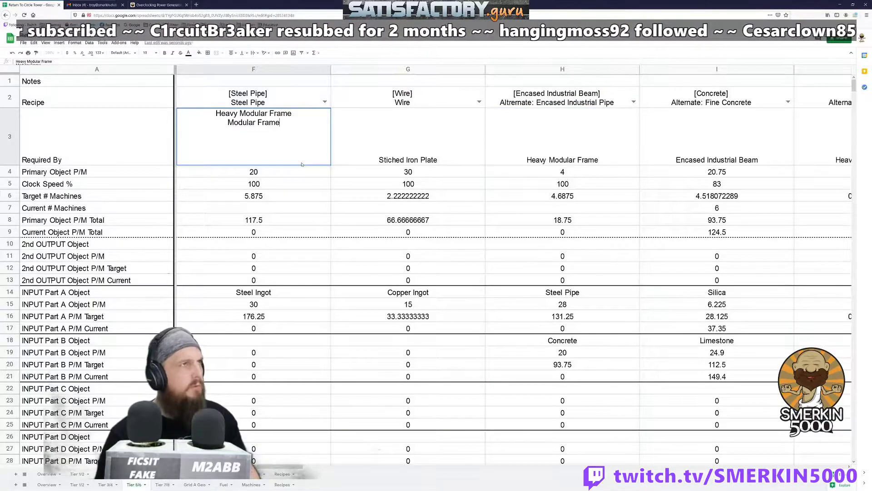
key("alt+Return")
type("Encase")
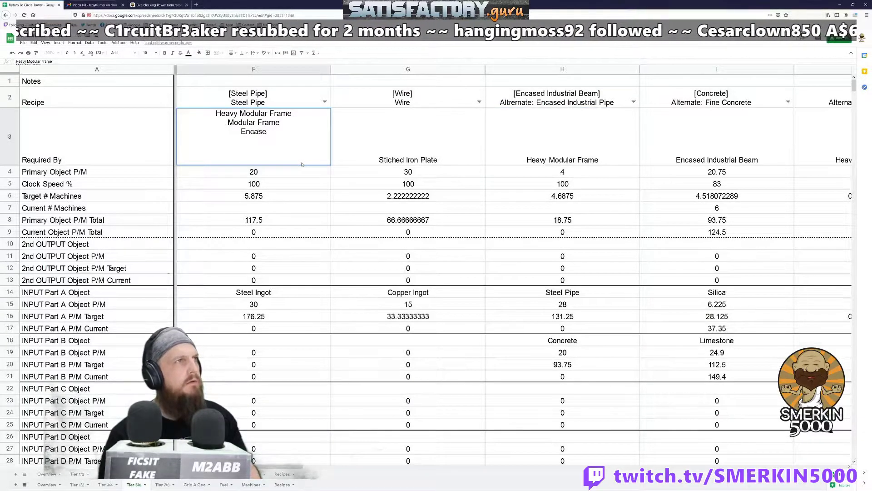
key("BackSpace")
key("BackSpace")
key("BackSpace")
type("ased Indua")
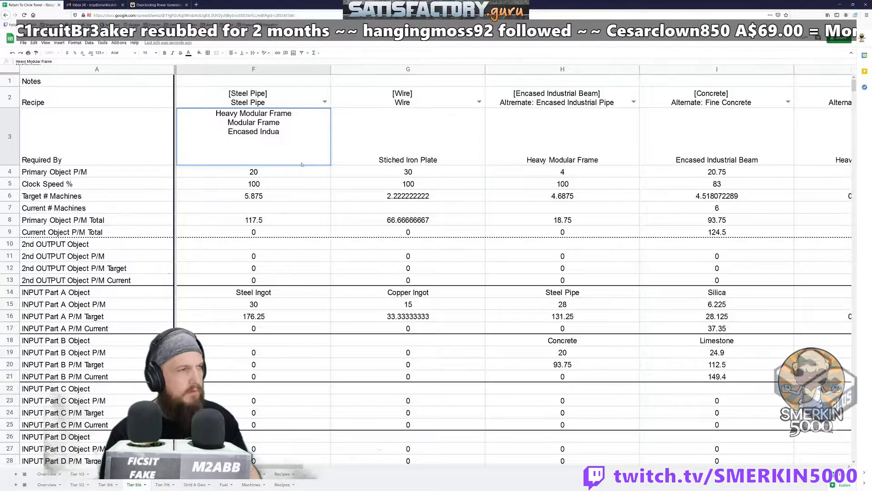
key("BackSpace")
type("str")
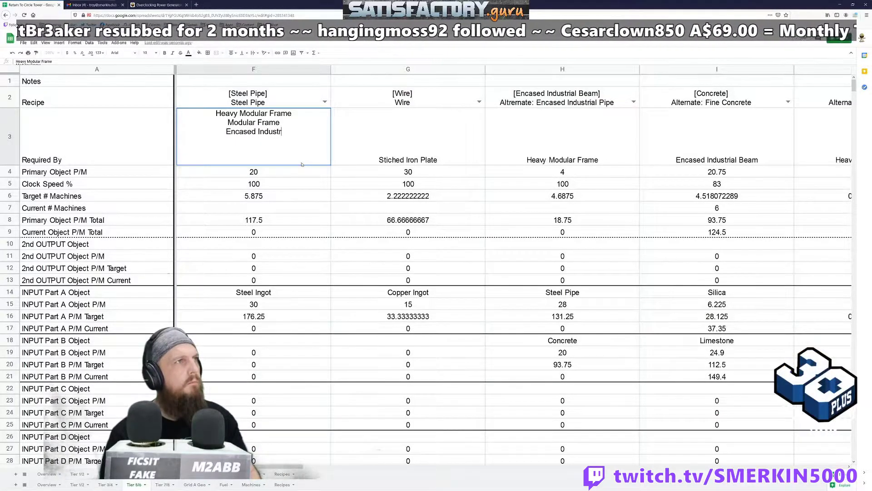
type("ial Pipe")
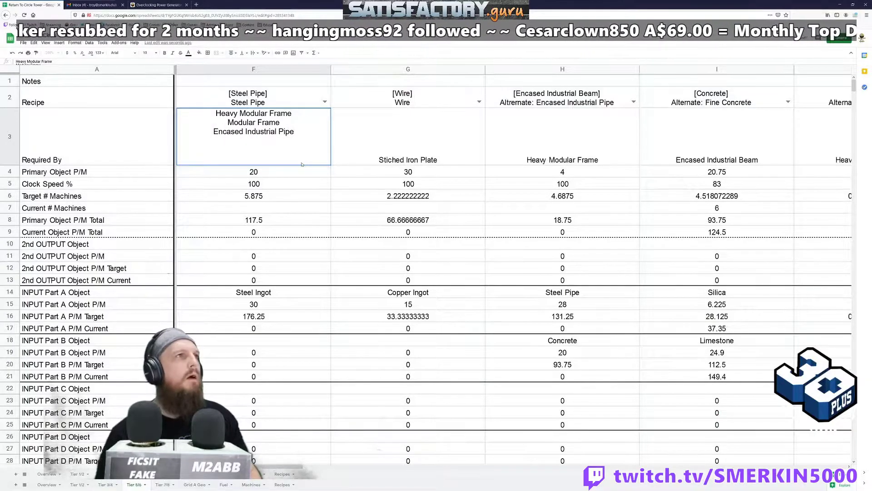
key("Return")
Add H16, the Encased Industrial Beam's Steel Pipe target, to the sum in Steel Pipe's Primary Object P/M Total, F8.
key("Down")
key("Down")
key("Down")
key("Down")
key("F2")
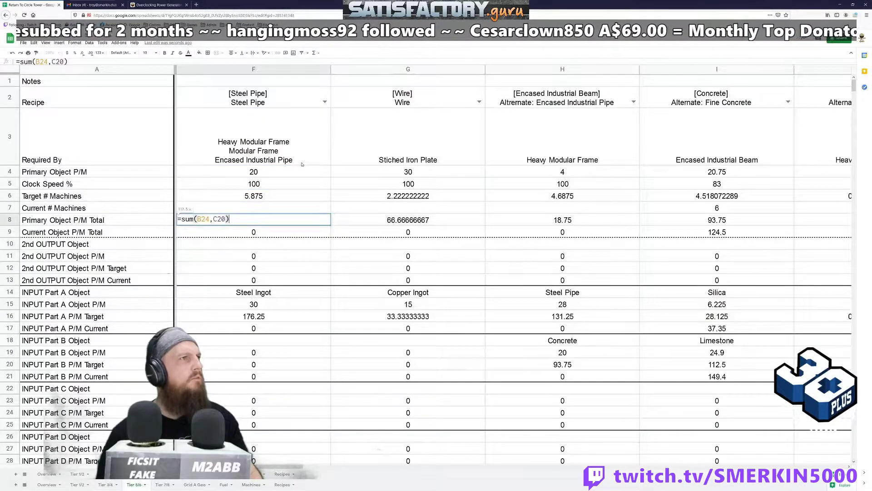
key("Left")
type(",")
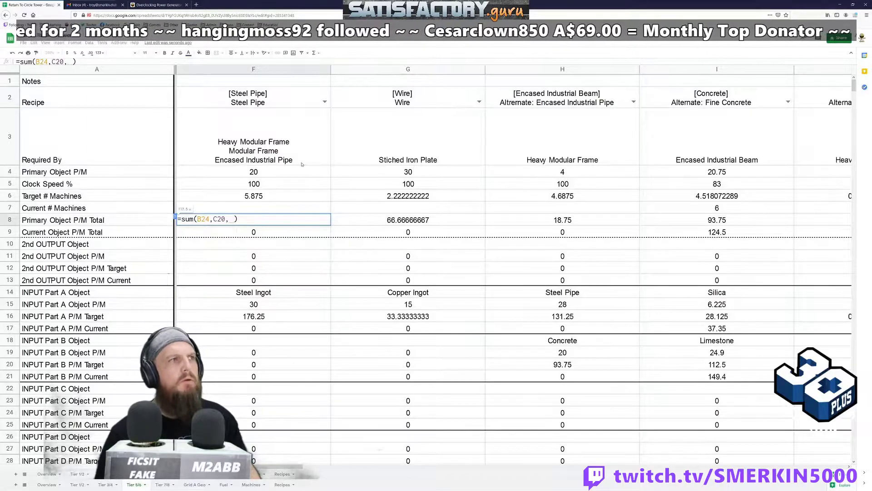
left_click(576, 319)
key("Return")
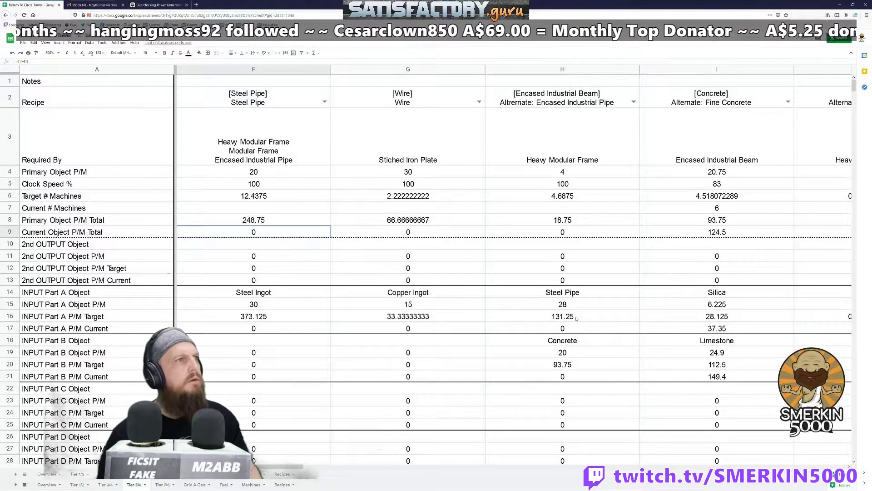
Switch the Concrete column's recipe in I2 to the standard Concrete and clear its Current # Machines entry in I7.
left_click(276, 197)
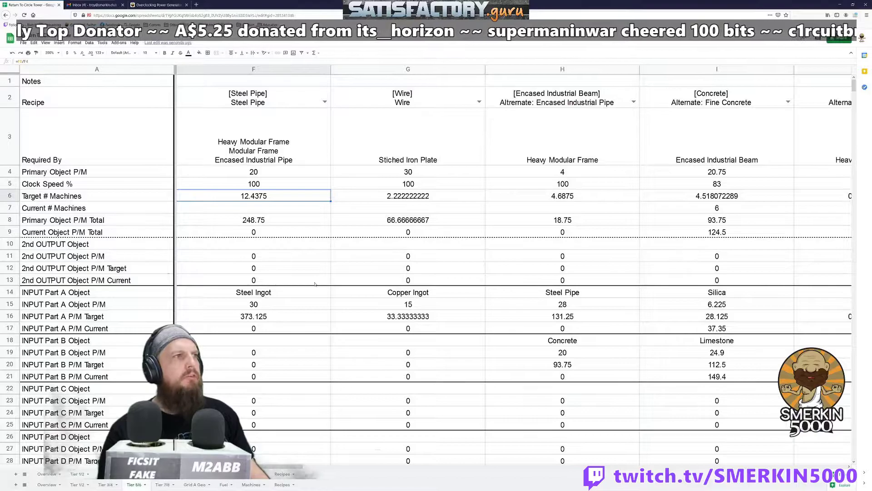
left_click(230, 320)
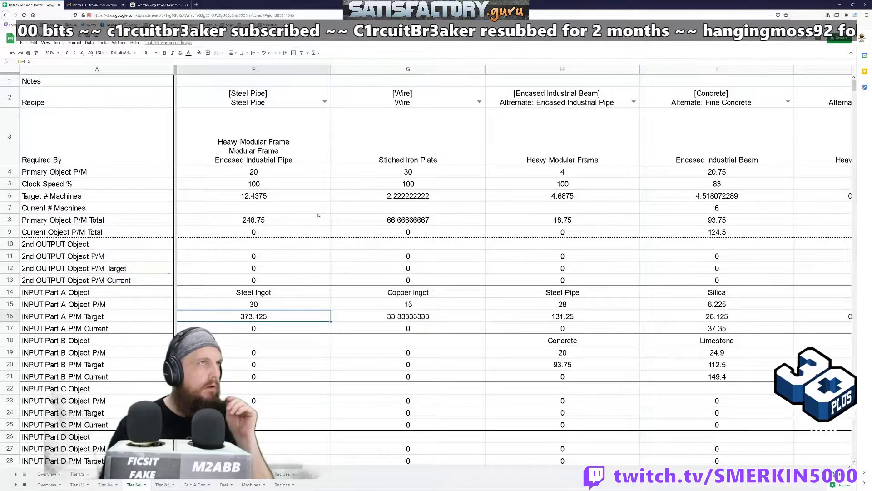
left_click(534, 207)
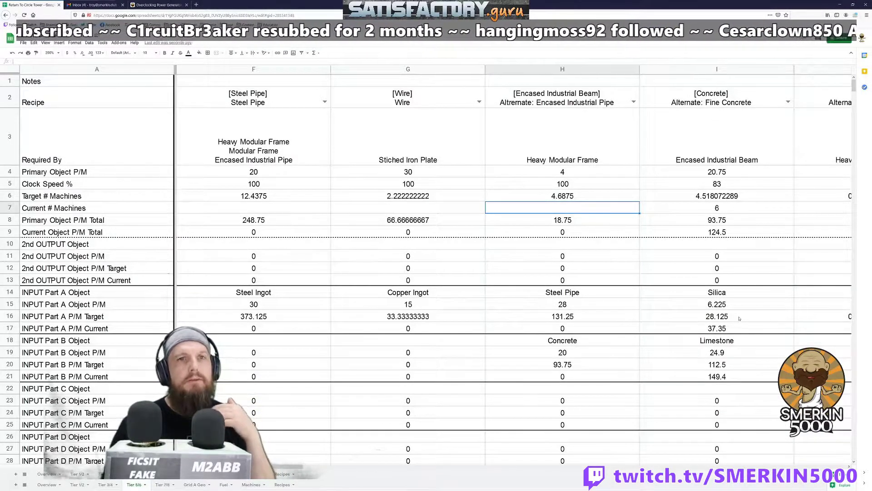
left_click(745, 96)
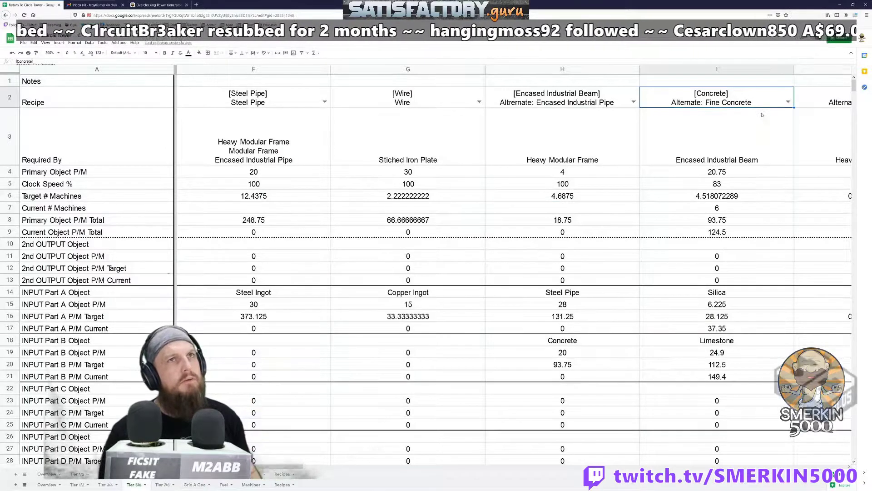
key("Return")
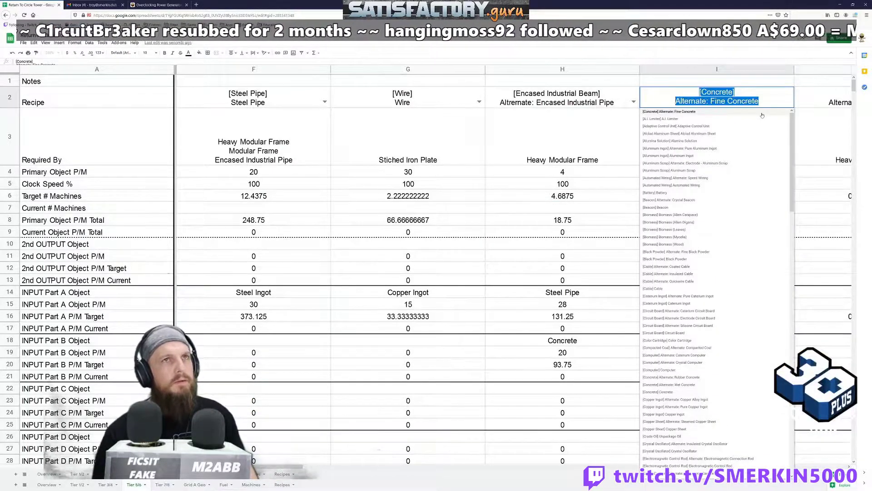
type("conc")
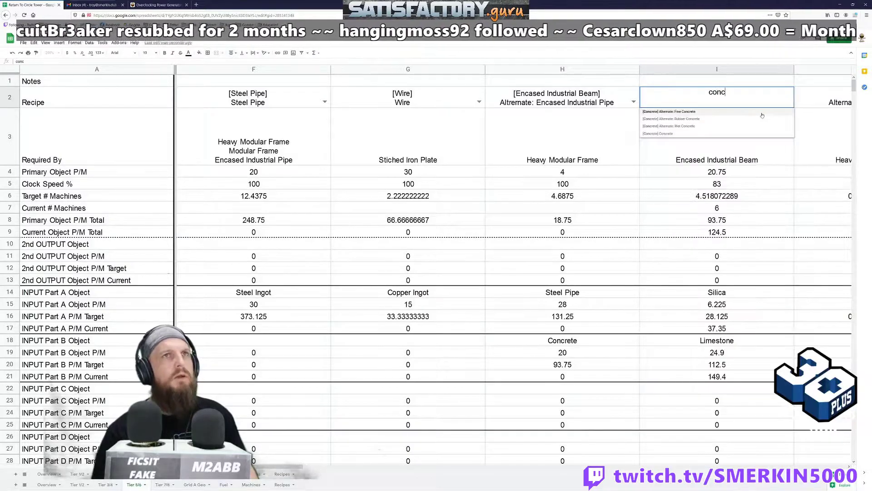
left_click(680, 134)
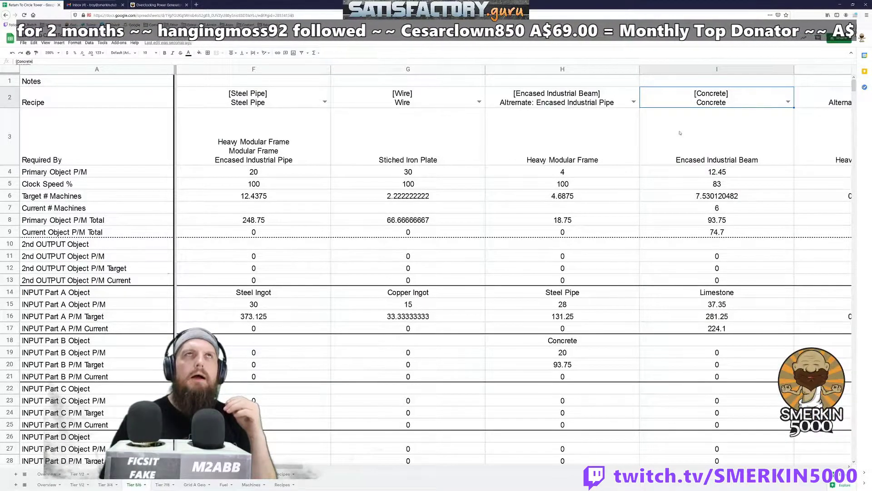
left_click(741, 207)
key("Delete")
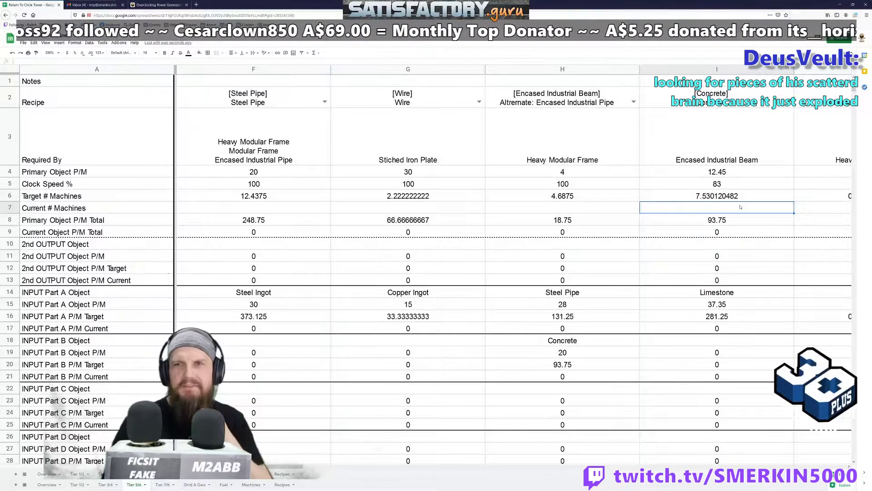
Check which cells feed the Concrete column's Primary Object P/M Total formula in I8.
key("Up")
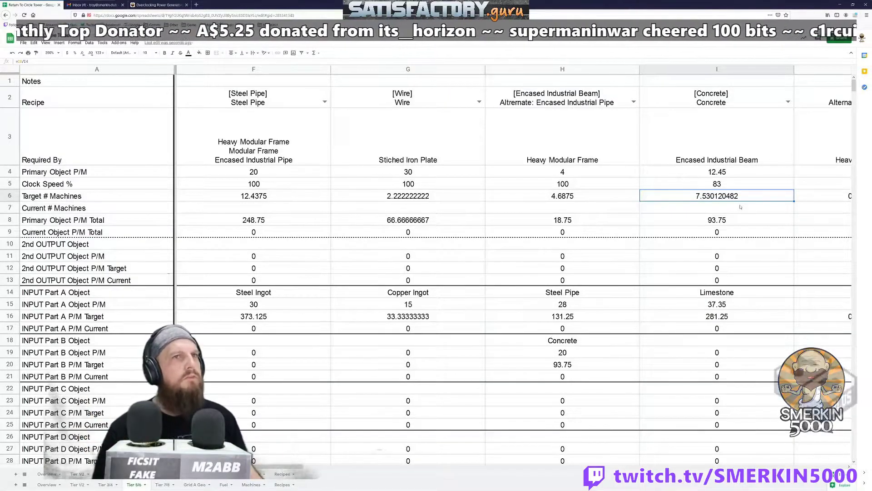
key("Down")
key("Down")
type("=sum(H20)")
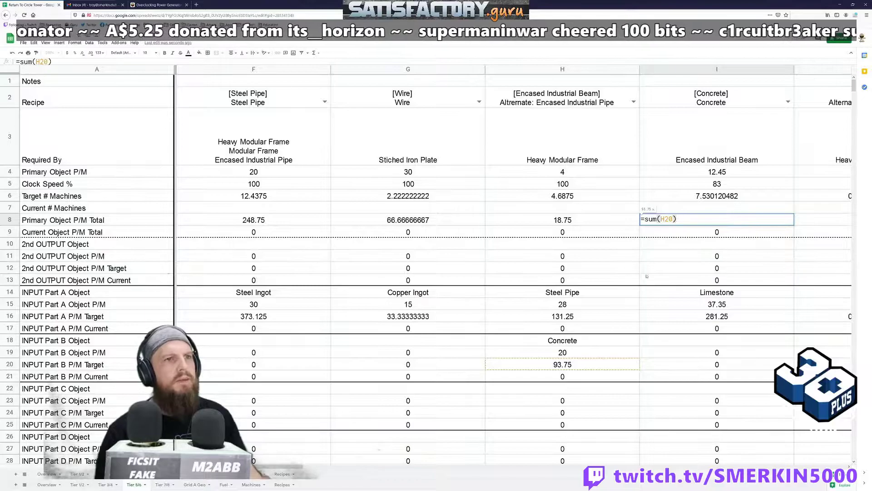
key("Return")
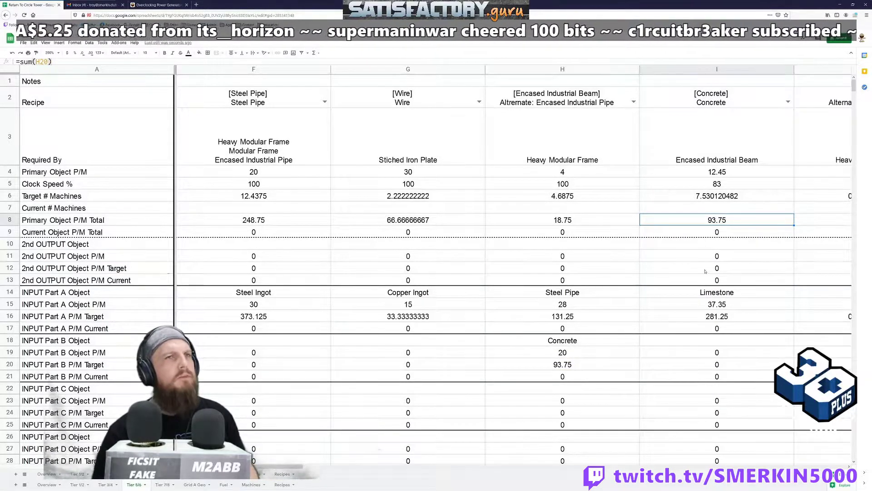
Review the Heavy Modular Frame column's Encased Industrial Beam, Steel Pipe and Concrete input requirements.
key("Left")
key("Left")
key("Left")
key("Left")
key("Left")
key("Left")
key("Left")
key("Left")
key("Right")
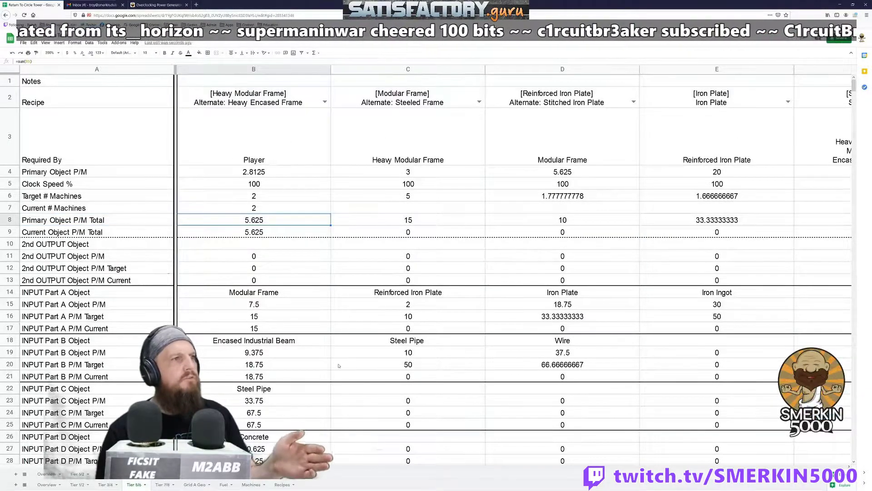
left_click(297, 342)
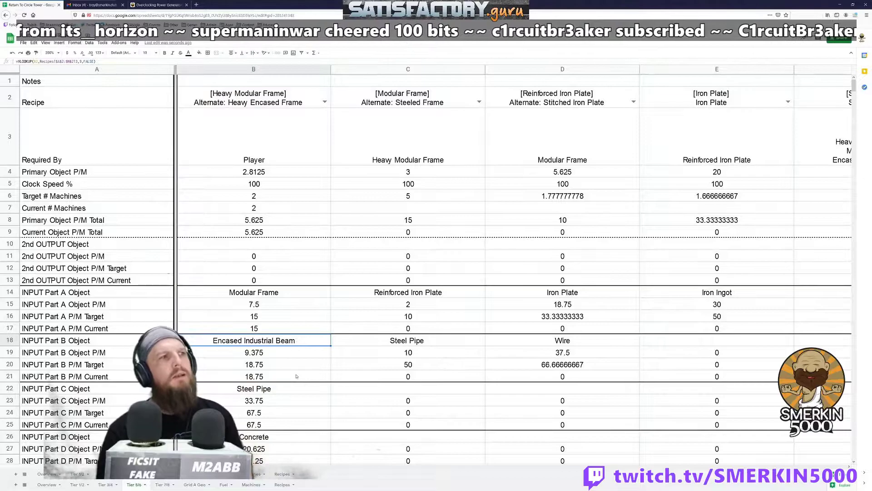
left_click(292, 389)
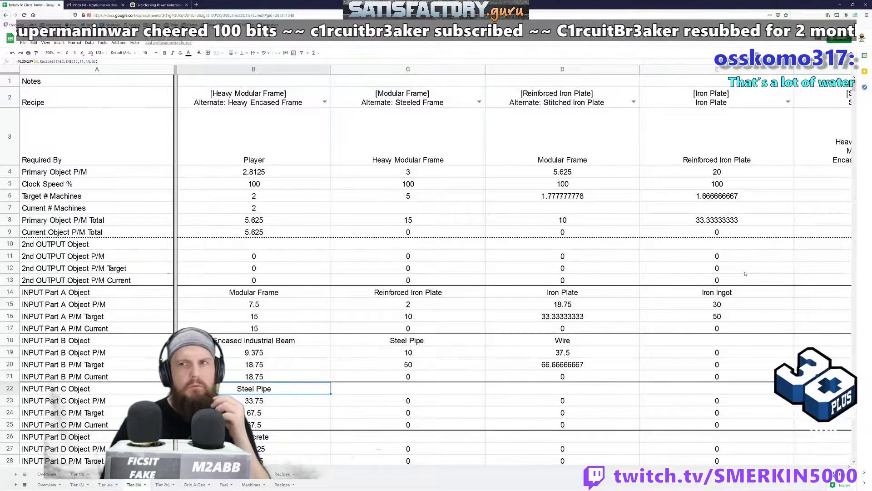
key("Up")
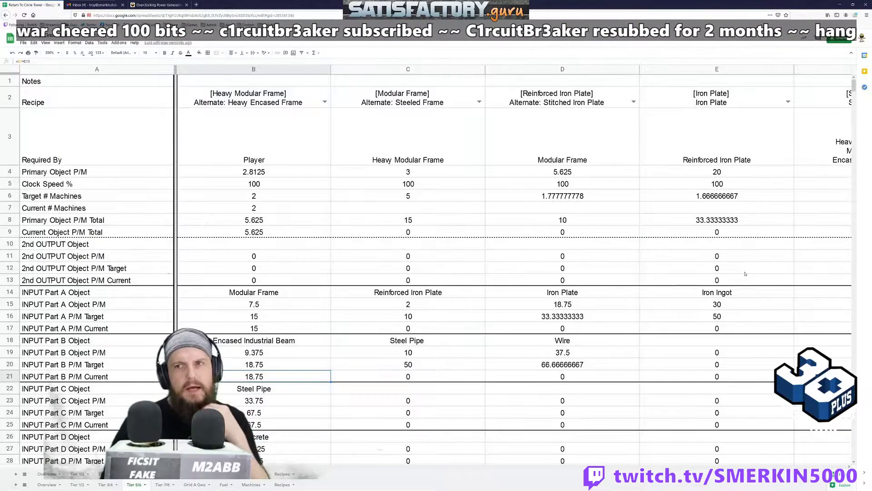
key("Down")
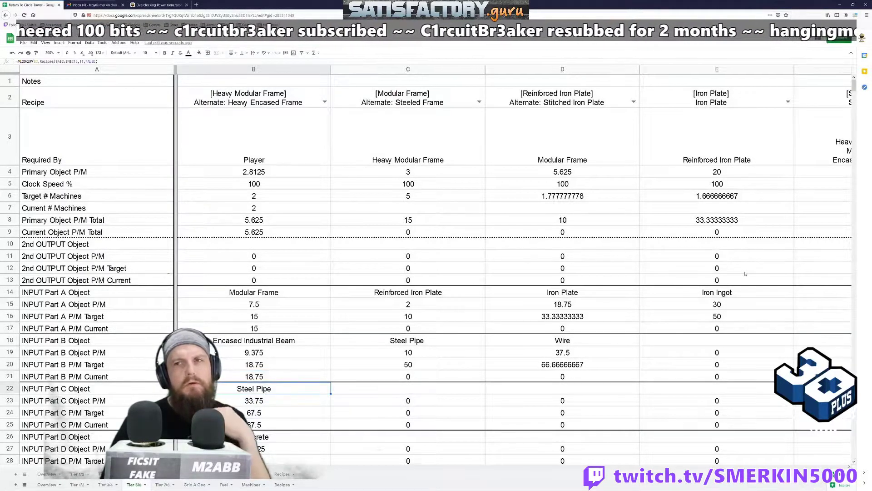
key("Down")
key("Down")
key("Down")
key("Down")
key("Down")
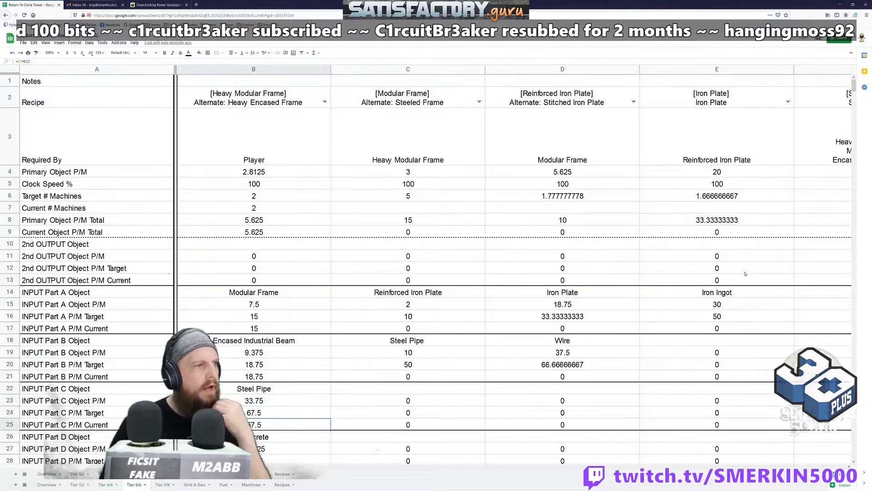
key("Up")
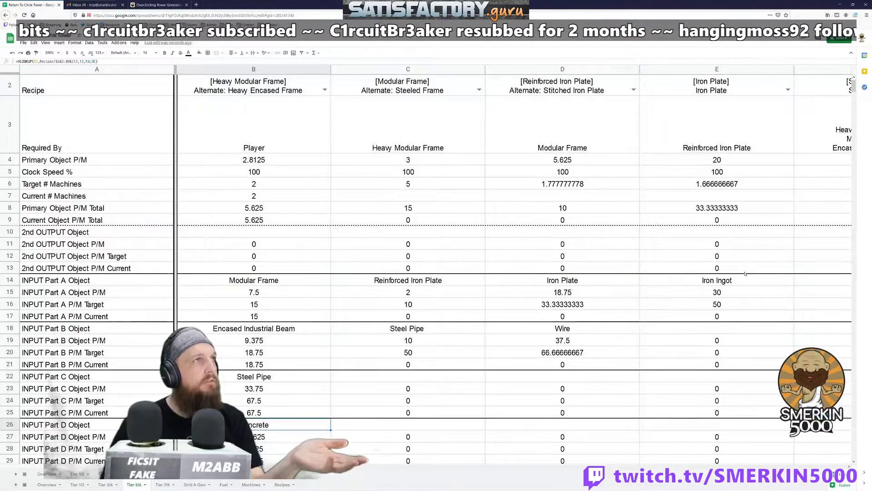
Add Heavy Modular Frame above Encased Industrial Beam in the Concrete column's Required By cell, I3.
key("Right")
key("Right")
key("Right")
key("Right")
key("Right")
key("Right")
key("Right")
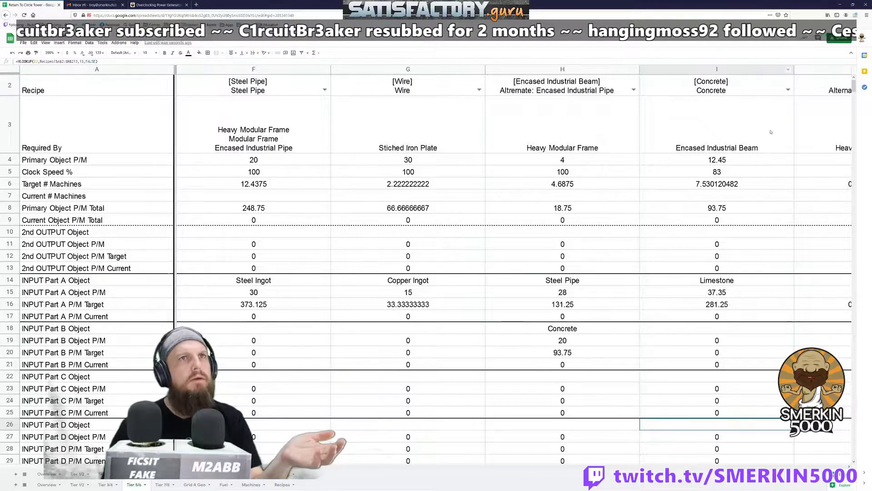
left_click(771, 133)
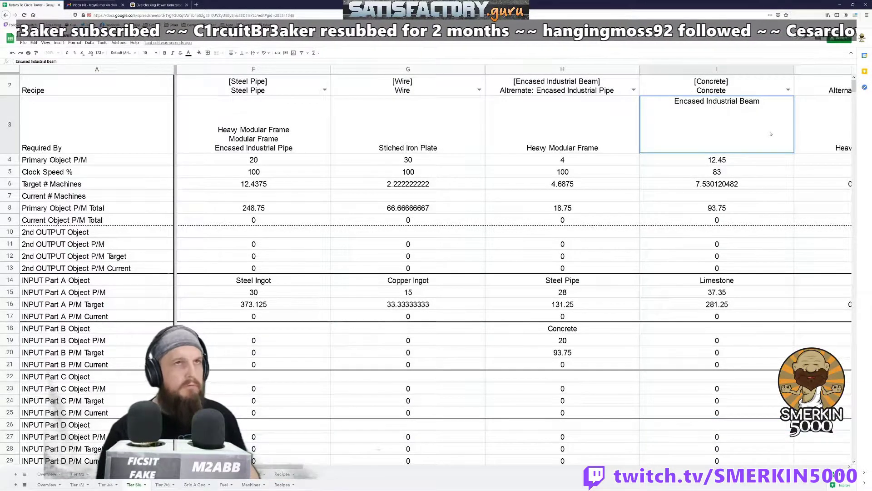
double_click(770, 133)
type("Heav")
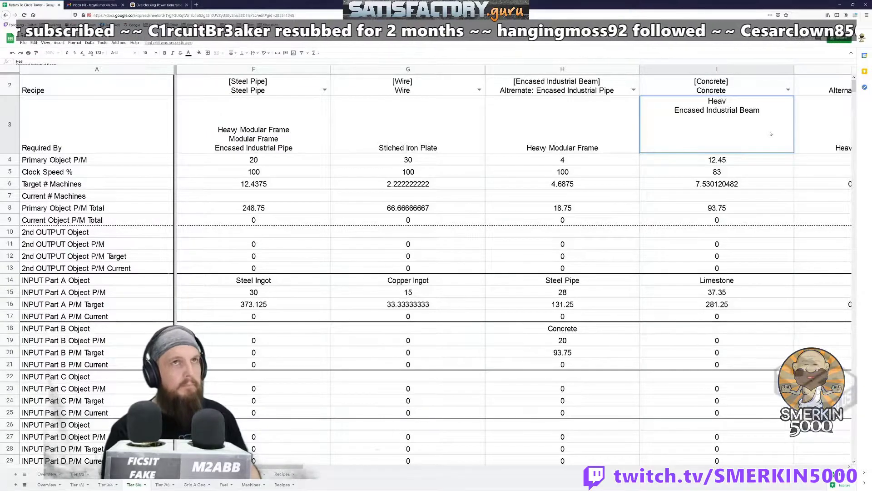
type("y Modular F")
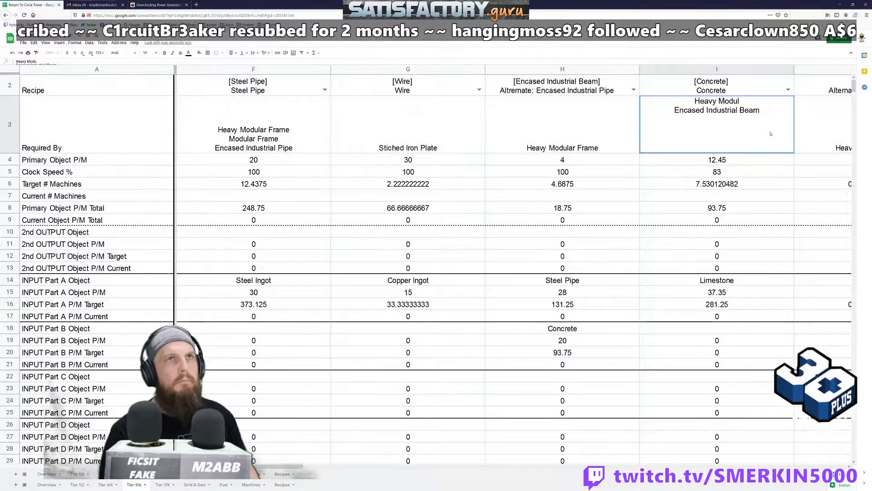
type("e")
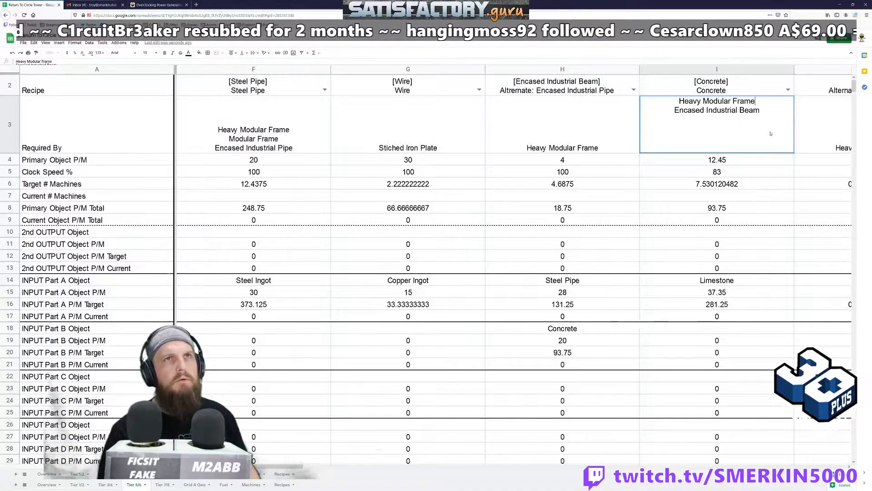
key("Return")
Add B28, the Heavy Modular Frame's Concrete target, to the sum with H20 in Concrete's Primary Object P/M Total, I8.
key("Down")
key("Down")
key("Down")
key("Down")
type("=sum(H20,")
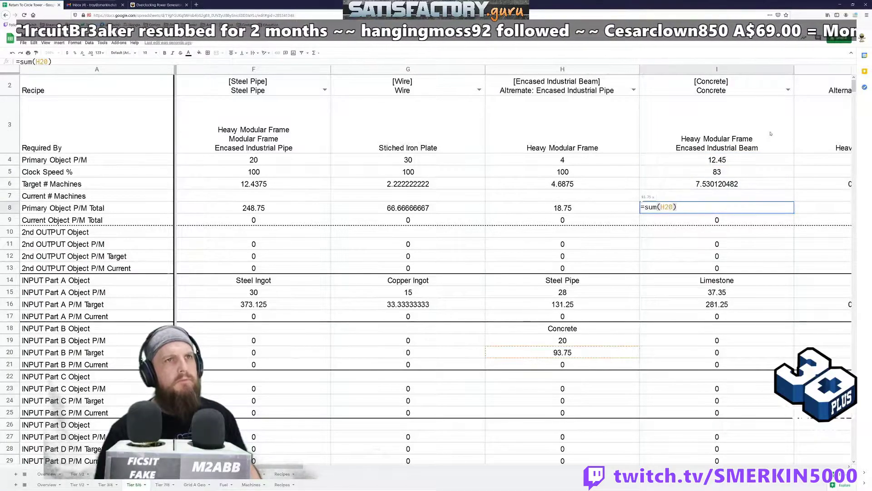
key("BackSpace")
key("BackSpace")
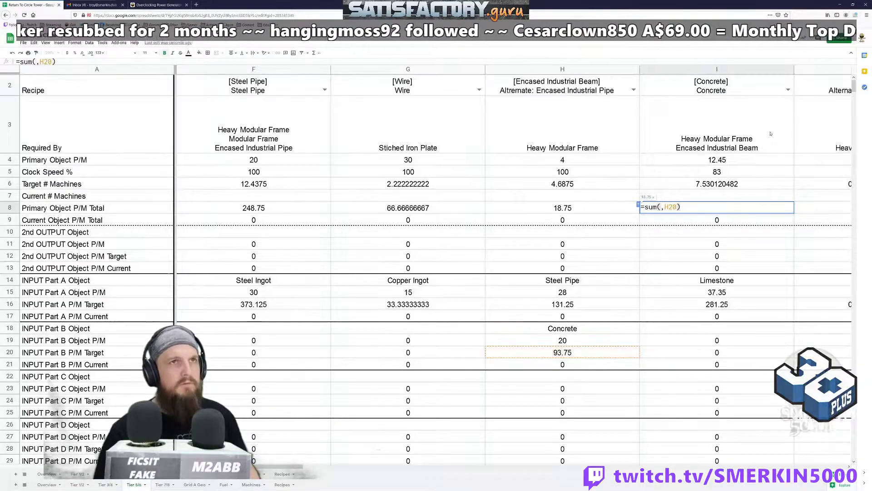
type(",")
key("Left")
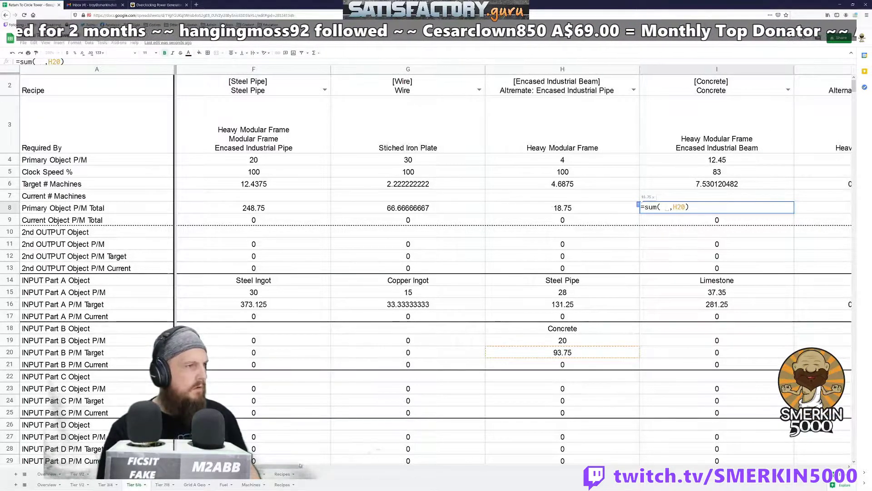
left_click_drag(289, 467, 248, 466)
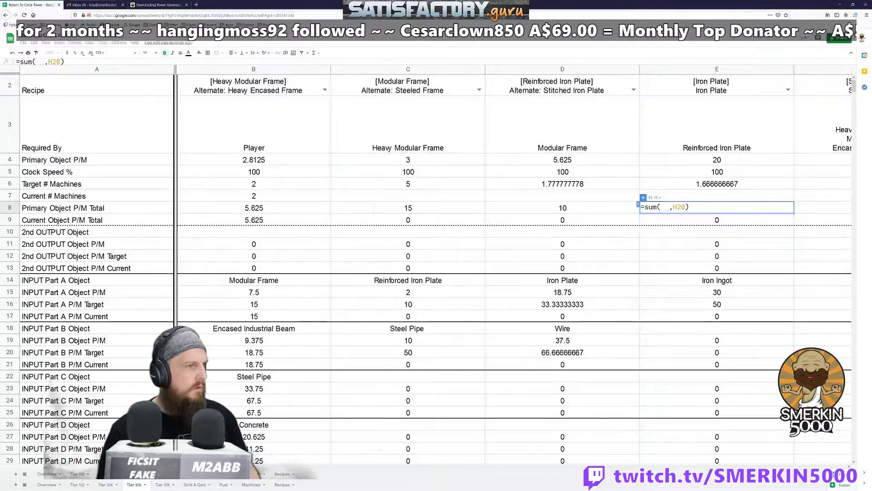
left_click(259, 449)
key("Return")
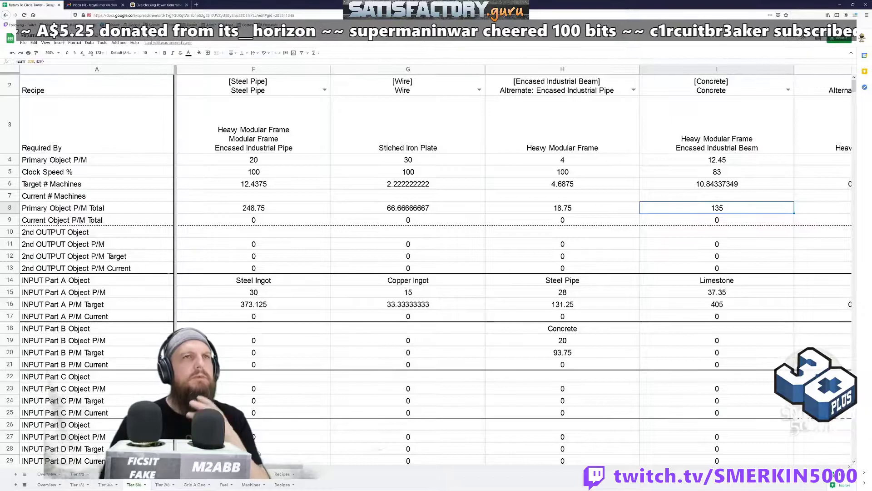
Review the Primary Object P/M Total row across the columns from Heavy Modular Frame to Concrete.
key("Left")
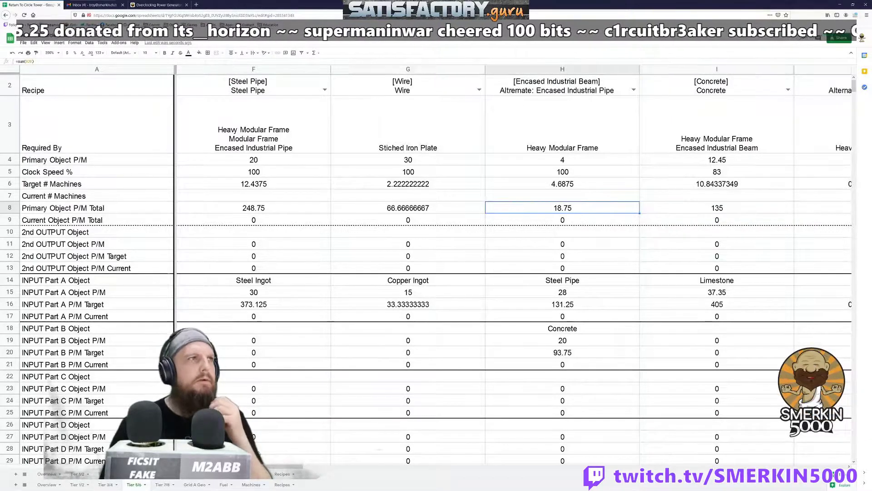
key("Left")
key("Left")
key("Left")
key("Right")
key("Right")
key("Right")
key("Left")
key("Left")
key("Left")
key("Left")
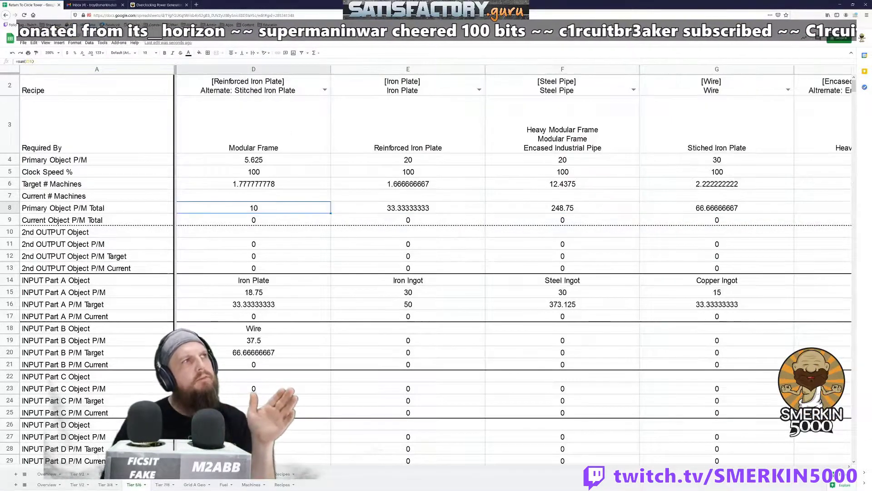
key("Left")
key("Left")
key("Left")
key("Right")
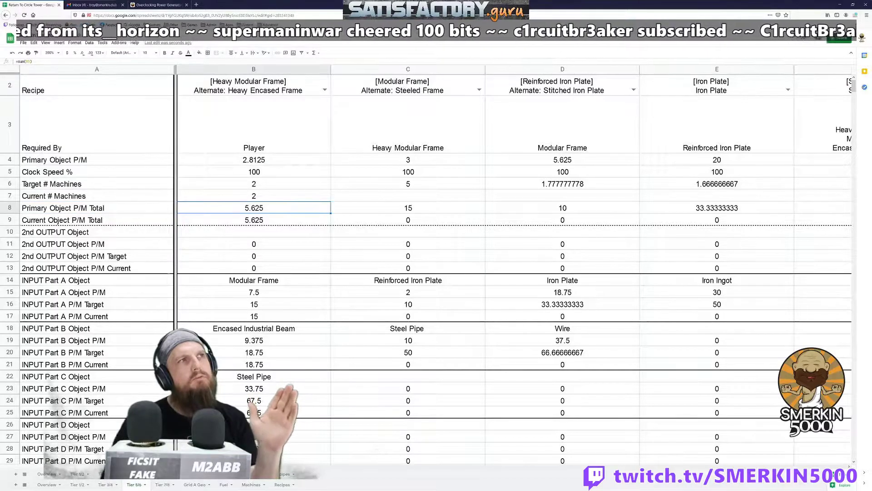
key("Down")
key("Up")
key("Right")
key("Right")
key("Right")
key("Right")
key("Right")
key("Right")
key("Right")
key("Right")
key("Right")
key("Right")
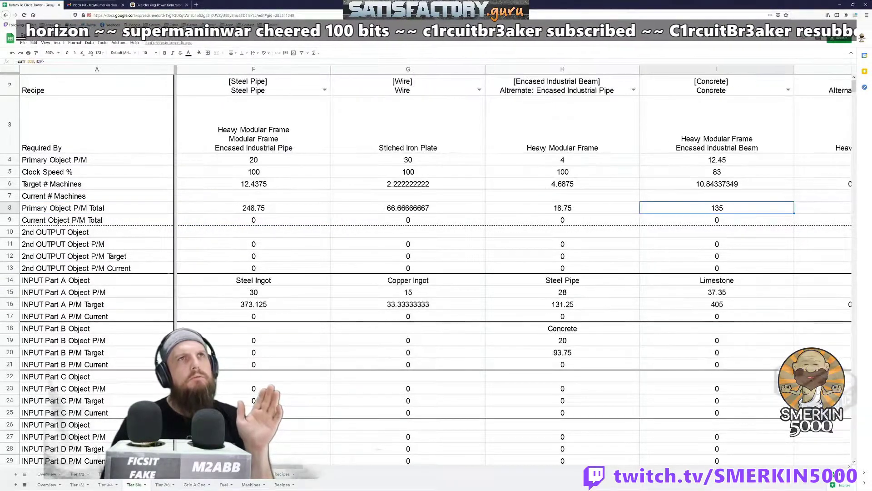
Delete the Supercomputer column, K, from the sheet.
key("Left")
key("Right")
key("Left")
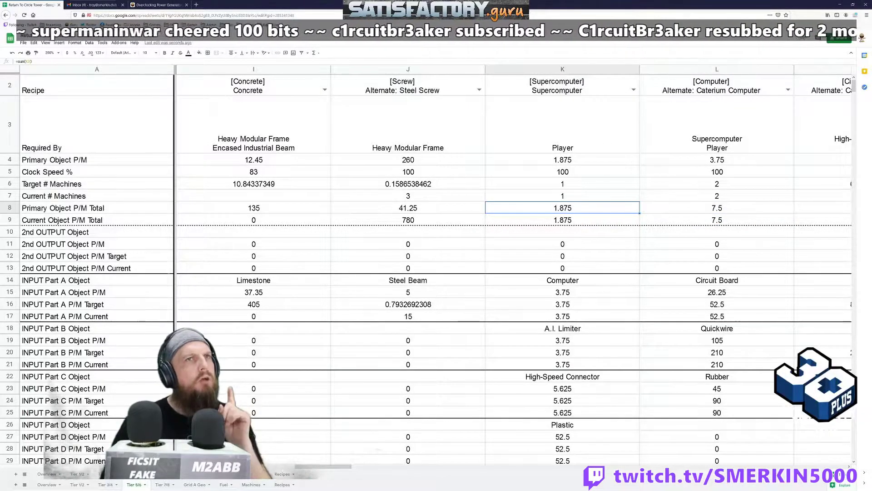
key("Right")
key("Right")
key("Left")
key("Left")
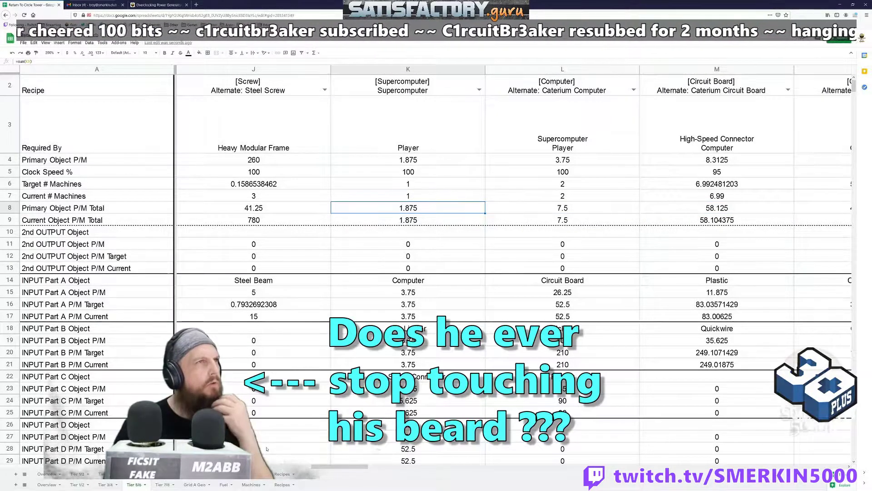
left_click(432, 69)
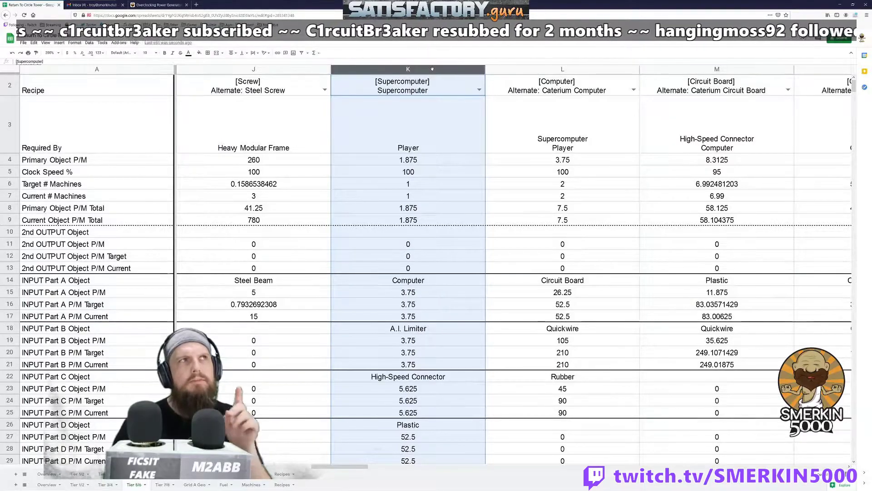
right_click(432, 69)
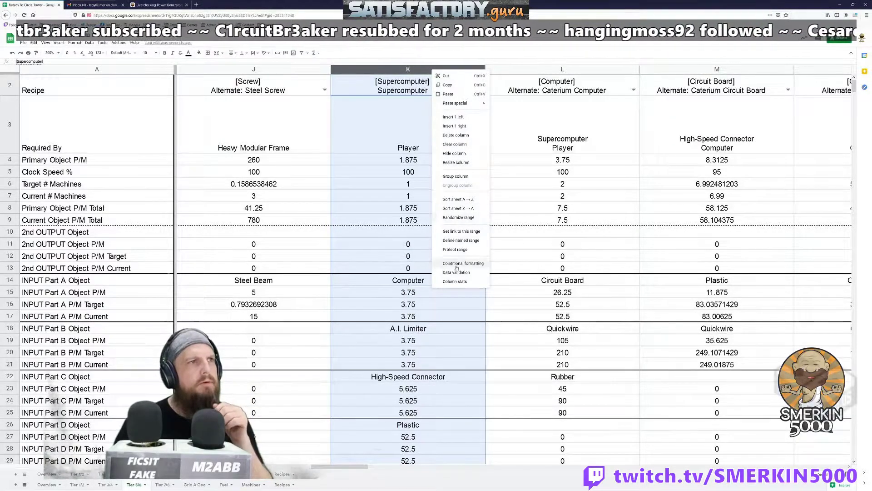
left_click(462, 135)
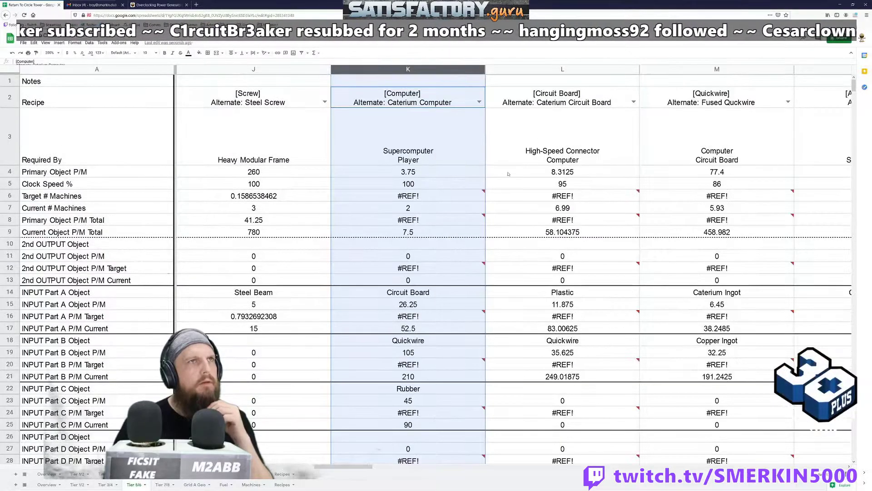
left_click(548, 218)
left_click(422, 119)
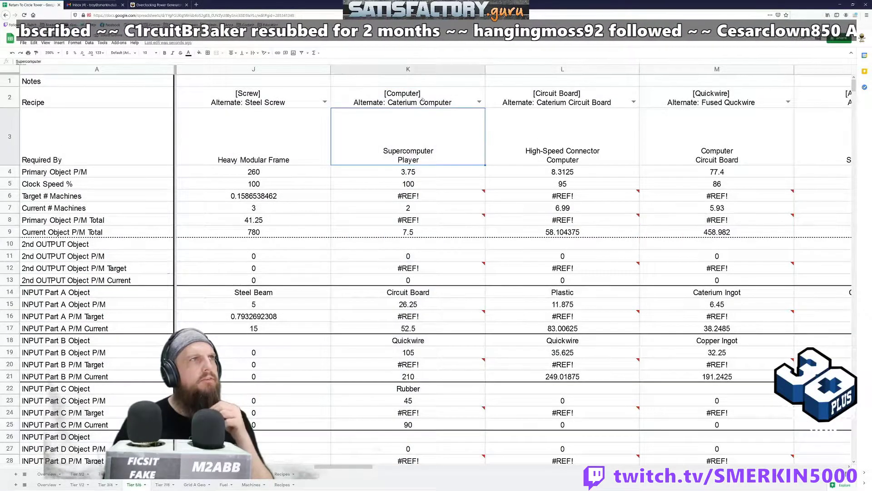
double_click(423, 99)
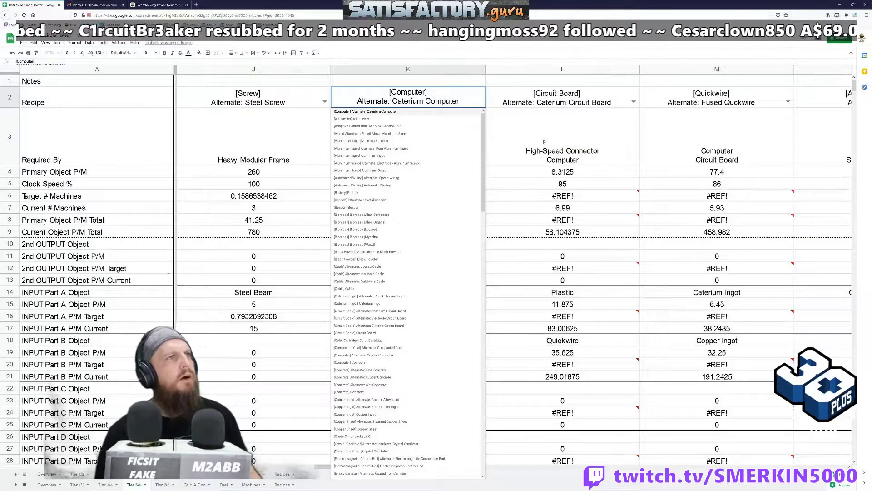
key("Escape")
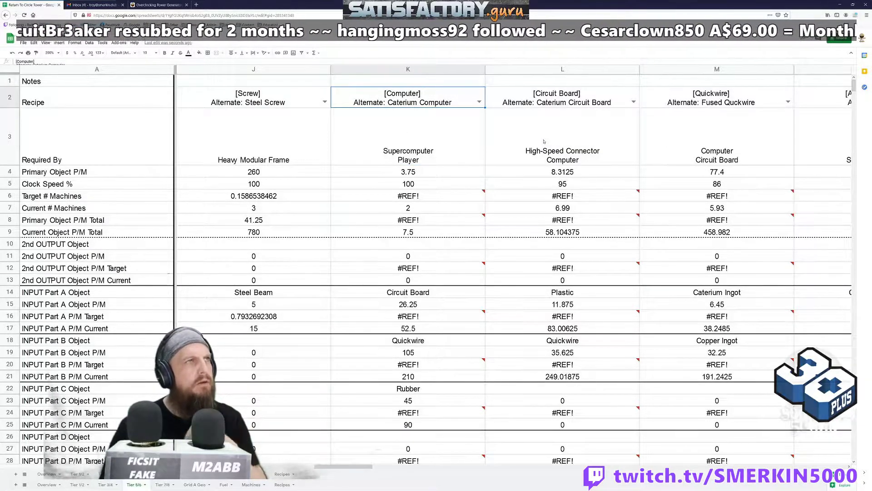
Remove the broken #REF! reference from the Computer column's Primary Object P/M Total in K8, making the formula =sum(K4).
key("Down")
key("Down")
key("Down")
key("Down")
key("Down")
key("Down")
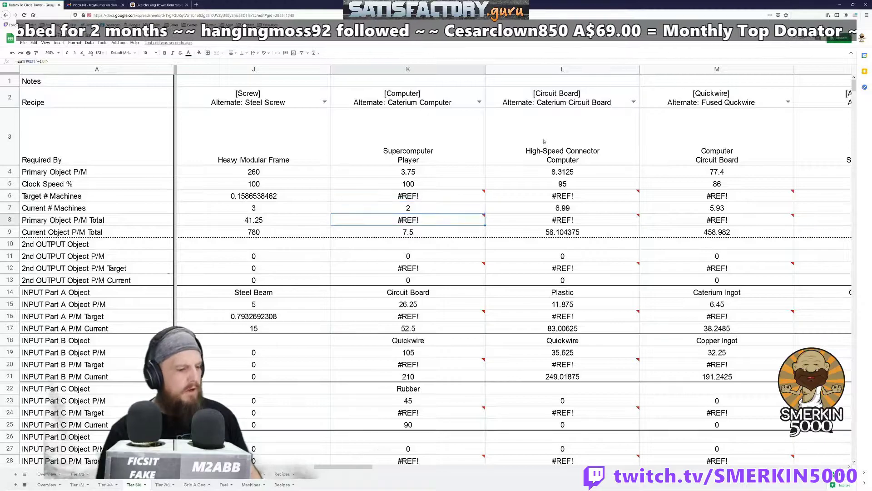
key("F2")
key("Left")
key("Left")
key("Left")
key("Left")
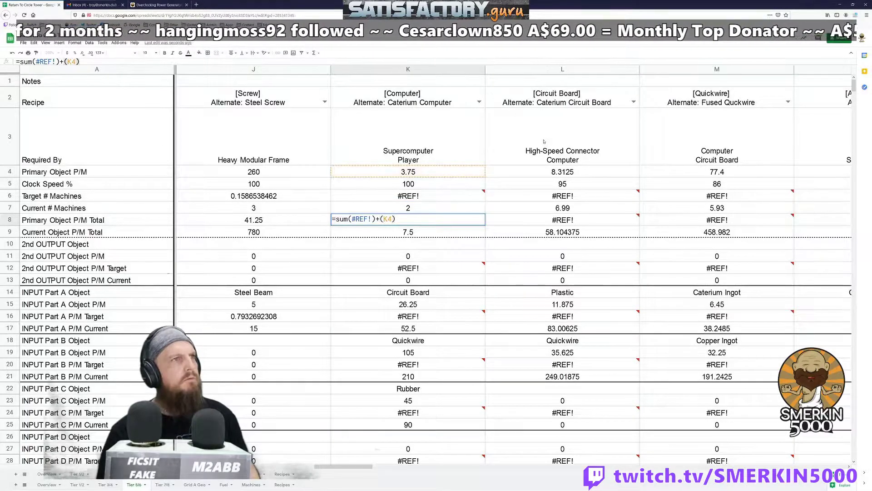
key("ctrl+shift+Left")
key("ctrl+shift+Left")
key("ctrl+shift+Left")
key("BackSpace")
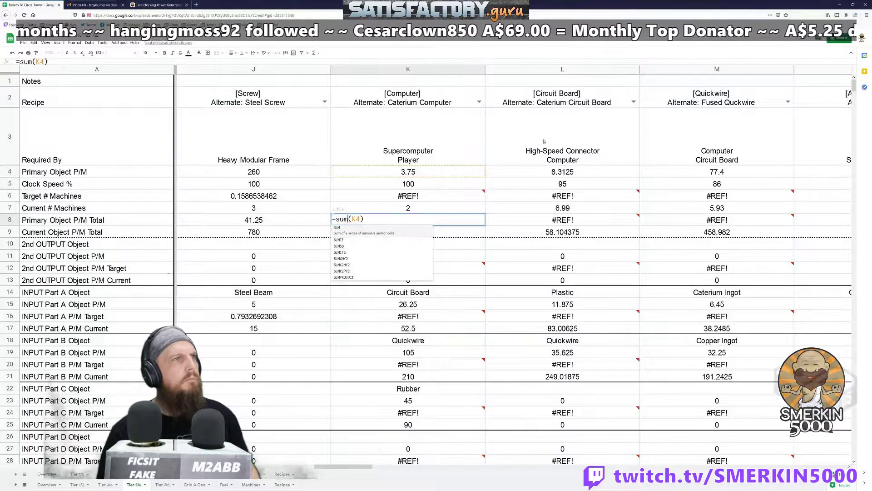
key("Return")
Try clearing the Computer column's Primary Object P/M Total in K8, then undo the deletion.
key("Up")
key("Up")
key("Up")
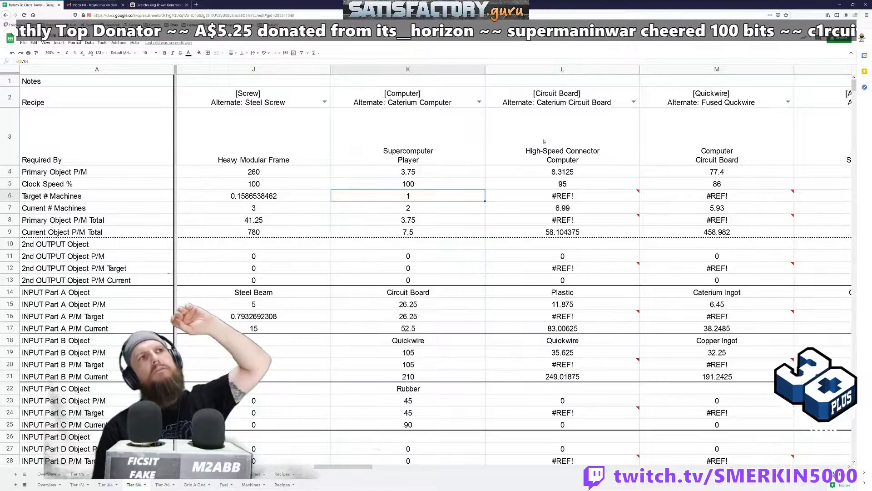
key("Down")
key("Down")
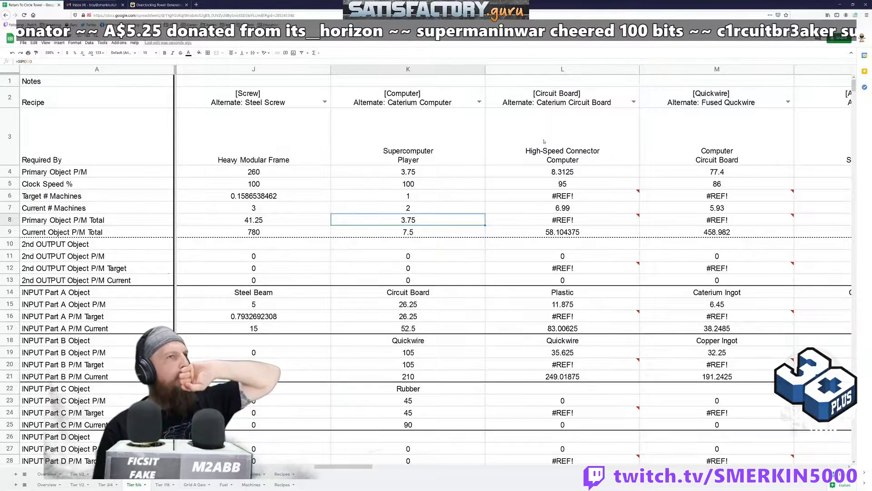
key("Up")
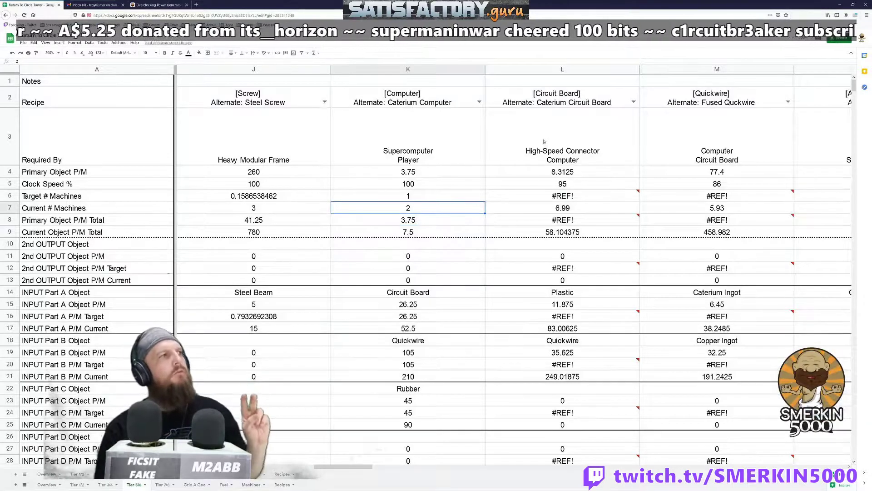
key("Up")
key("Down")
key("Up")
key("Down")
key("Down")
key("Delete")
key("Up")
key("Up")
key("Down")
key("Down")
key("ctrl+z")
key("Down")
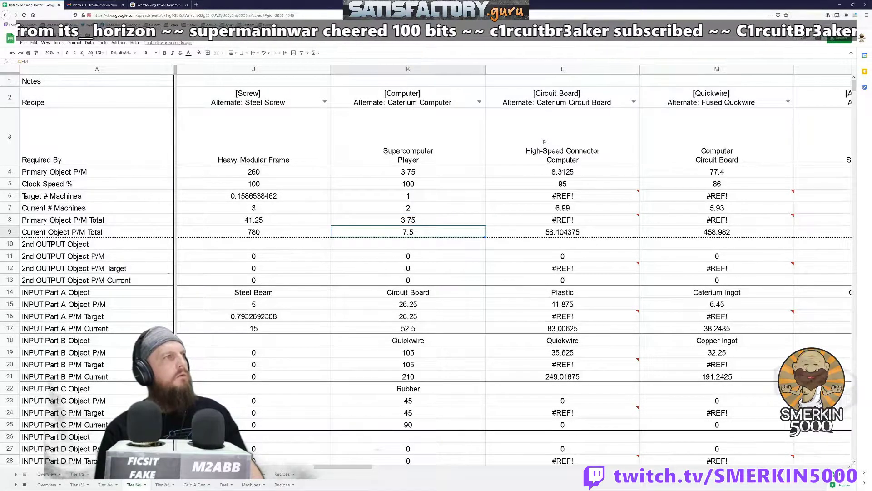
Clear the Computer column's Current # Machines entry in K7 and re-enter it as 2.
key("Up")
key("Up")
key("Delete")
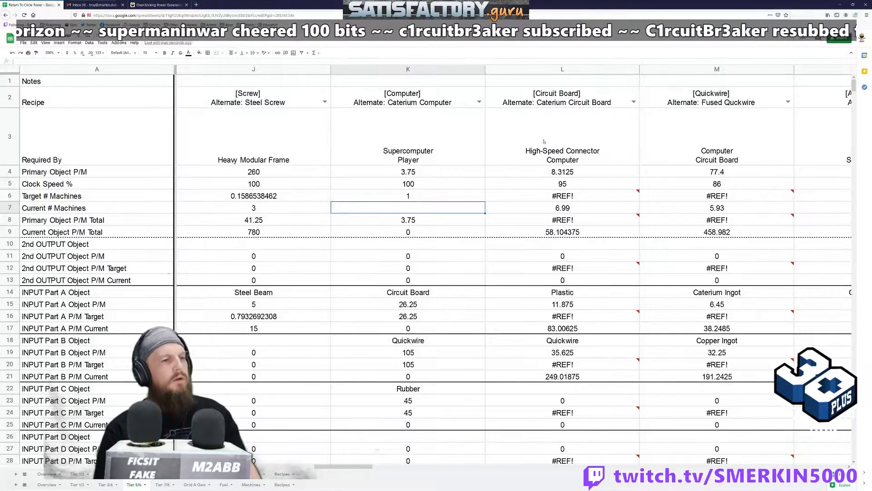
type("2")
key("Return")
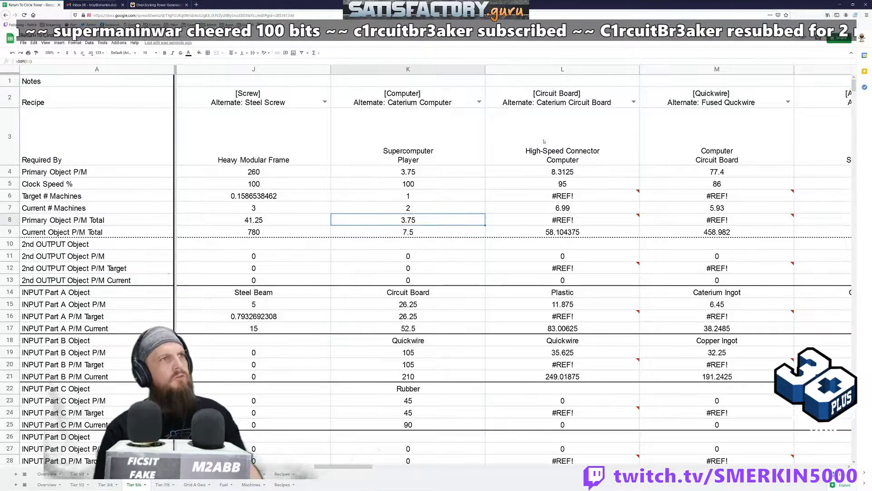
Remove the K4 reference from the SUM formula in the Computer column's Primary Object P/M Total, K8.
key("Return")
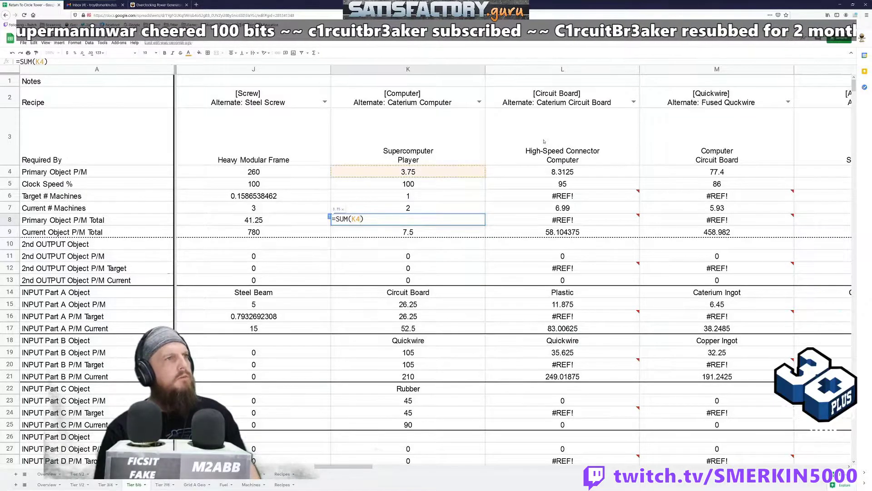
key("BackSpace")
key("BackSpace")
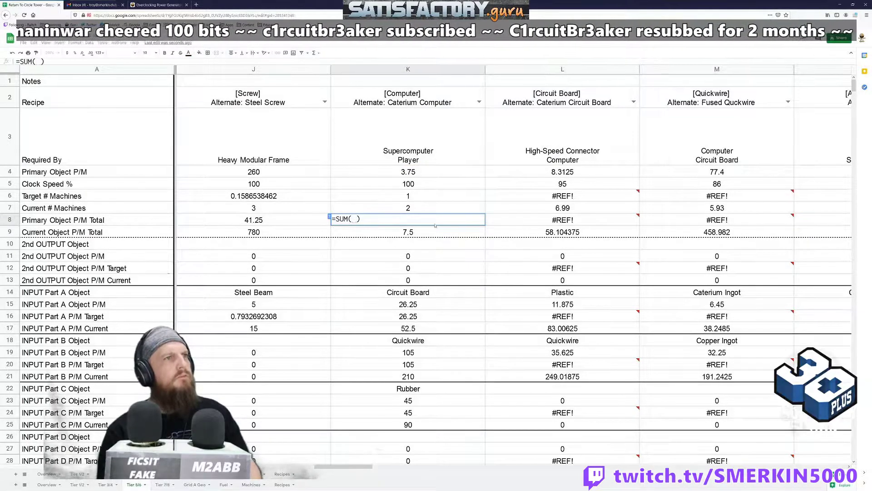
Complete the Computer column's Primary Object P/M Total formula in K8 so it sums the Current Object P/M Total in K9.
left_click(423, 232)
key("Return")
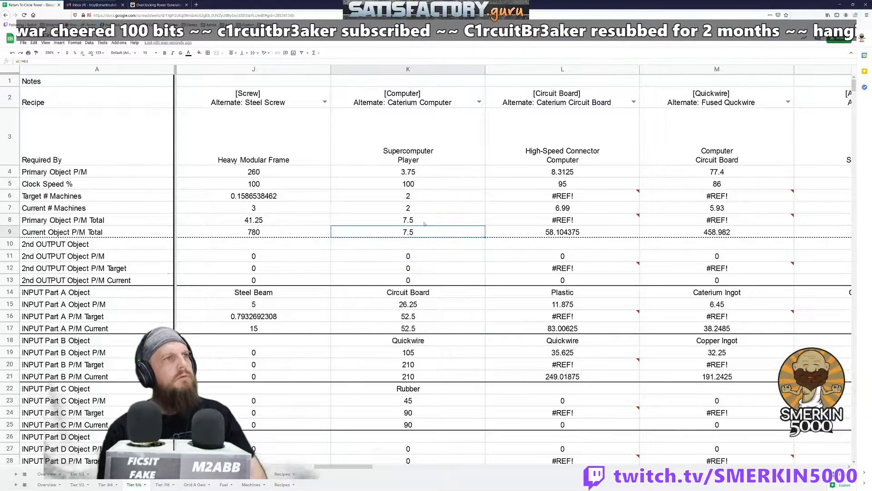
left_click(424, 223)
left_click(424, 210)
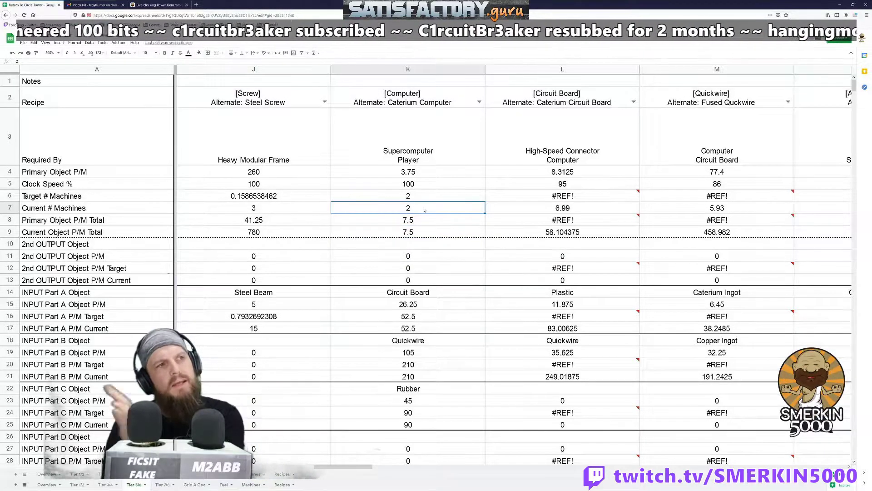
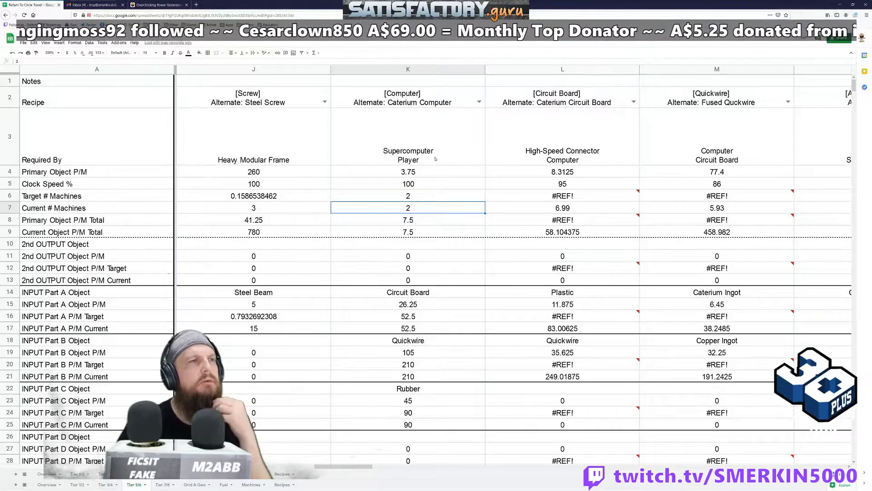
Remove Supercomputer from the Computer column's Required By cell, leaving only Player.
double_click(434, 154)
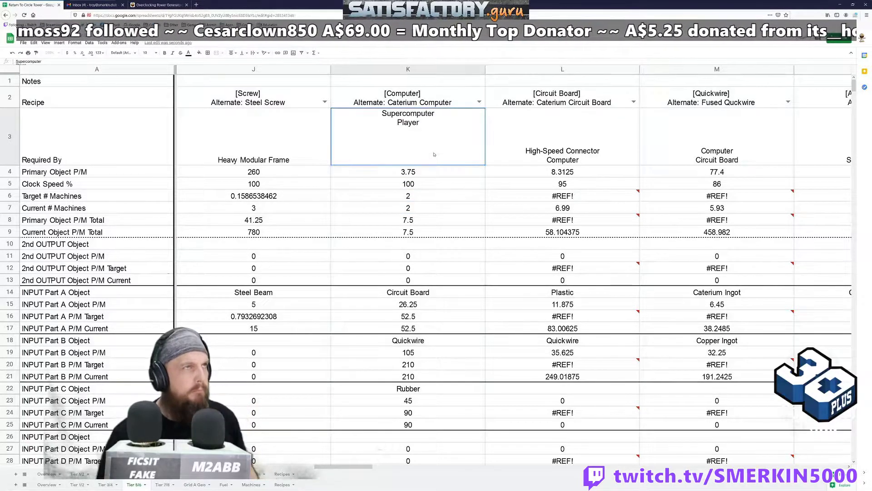
key("ctrl+Home")
key("shift+End")
key("Delete")
key("Delete")
key("Return")
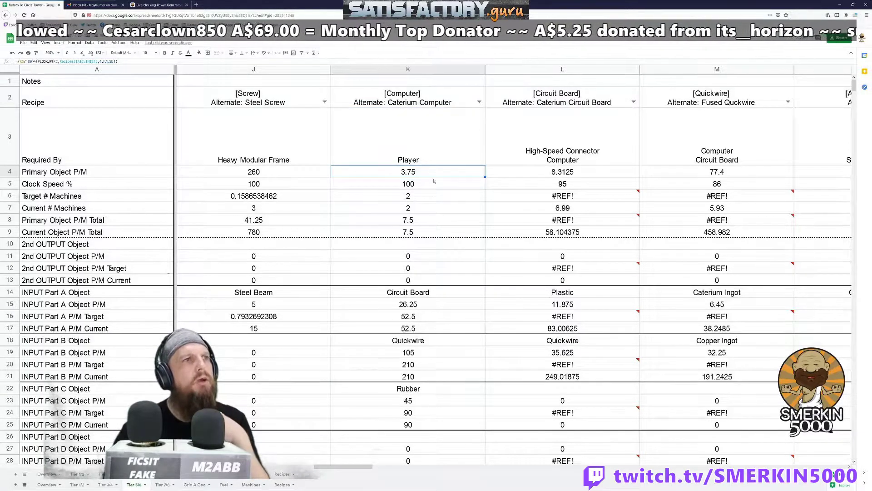
Examine the Computer's rubber input, the Heavy Oil Residue recipe's Polymer Resin output, and the Residual Plastic and Residual Rubber machine numbers and resin use.
left_click(432, 389)
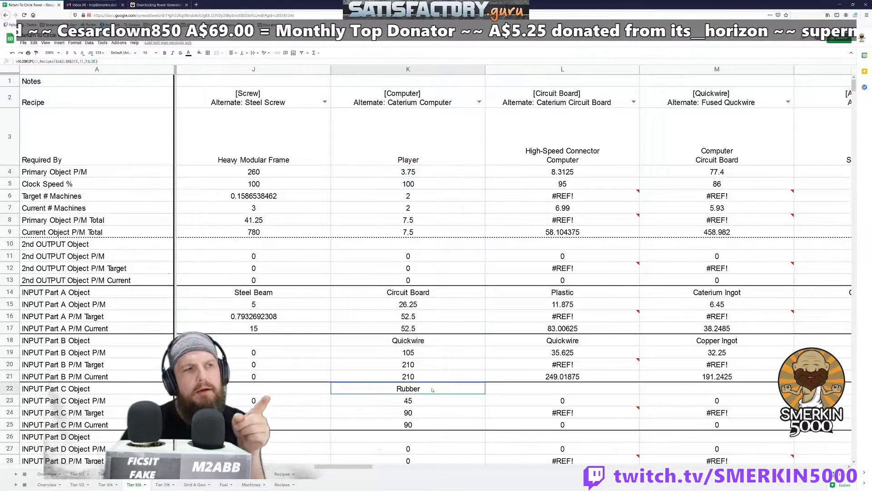
left_click(422, 414)
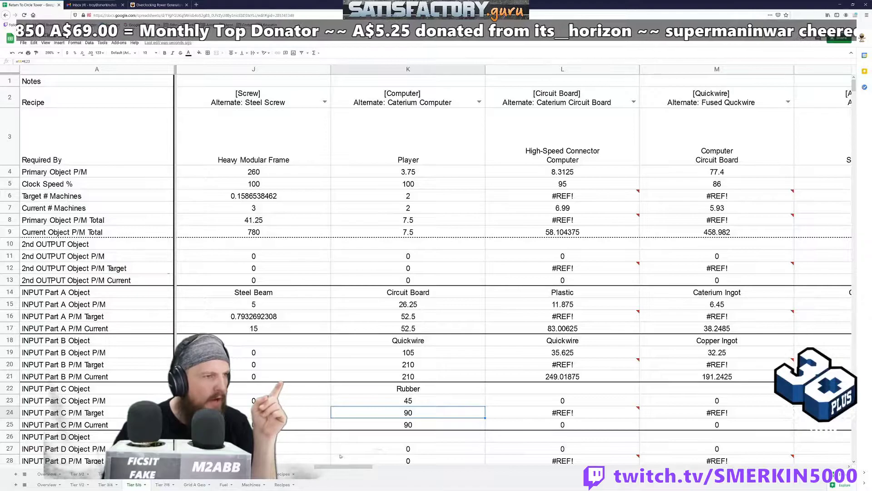
key("ctrl+Home")
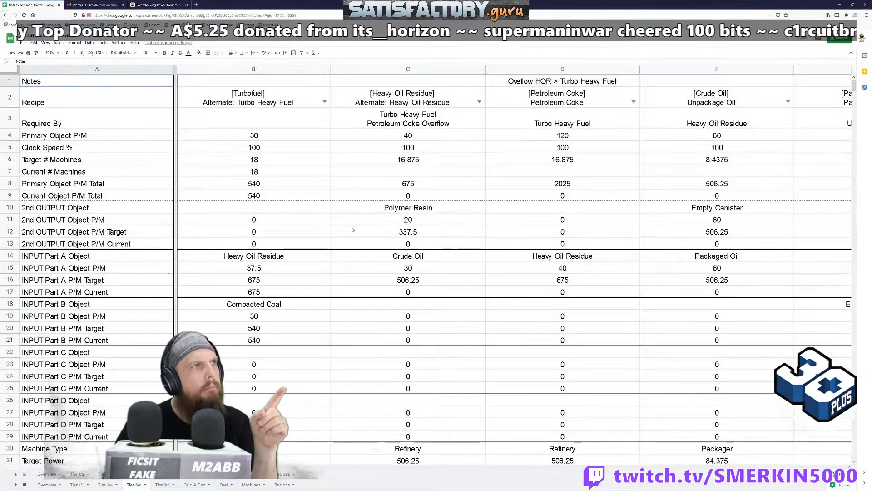
left_click(403, 233)
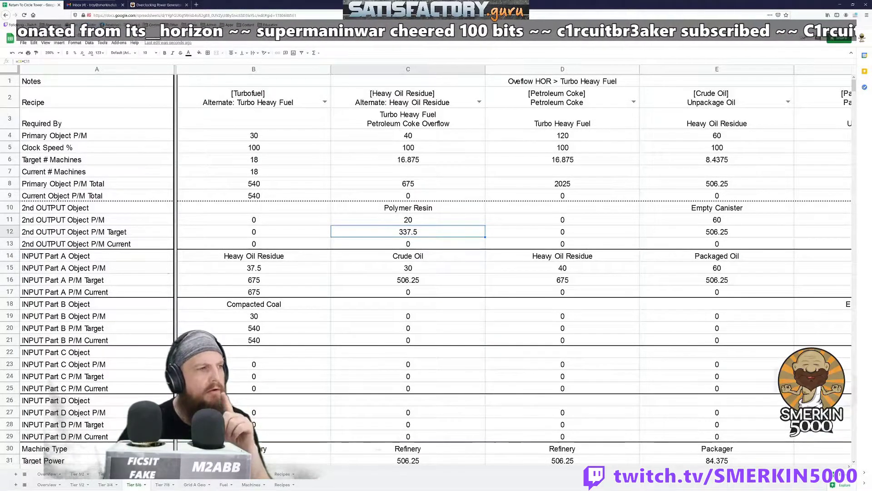
left_click_drag(218, 470, 681, 473)
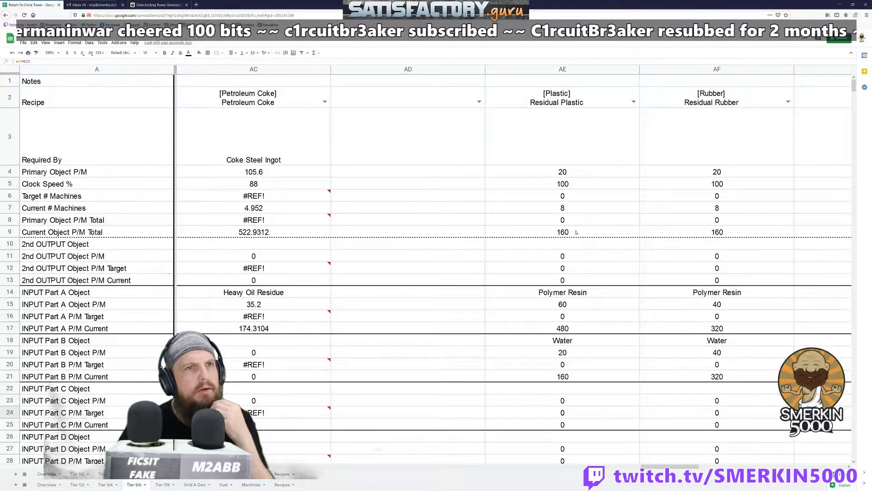
left_click(576, 232)
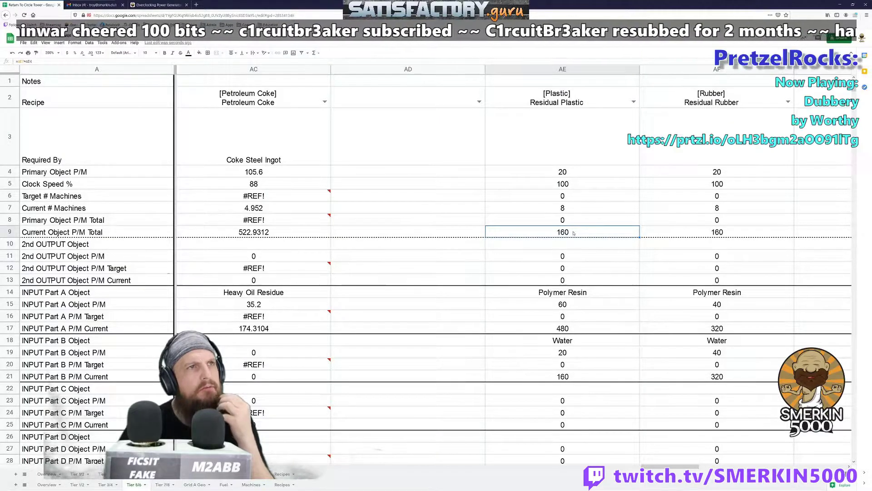
left_click(564, 209)
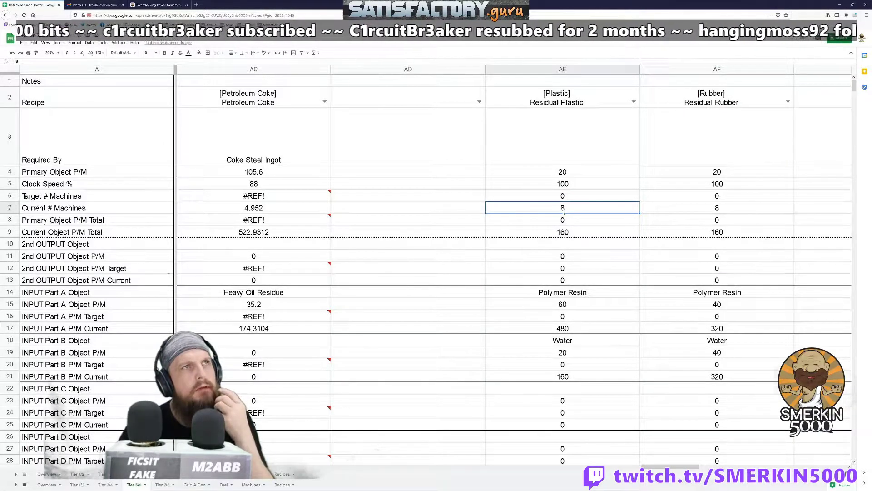
left_click(569, 331)
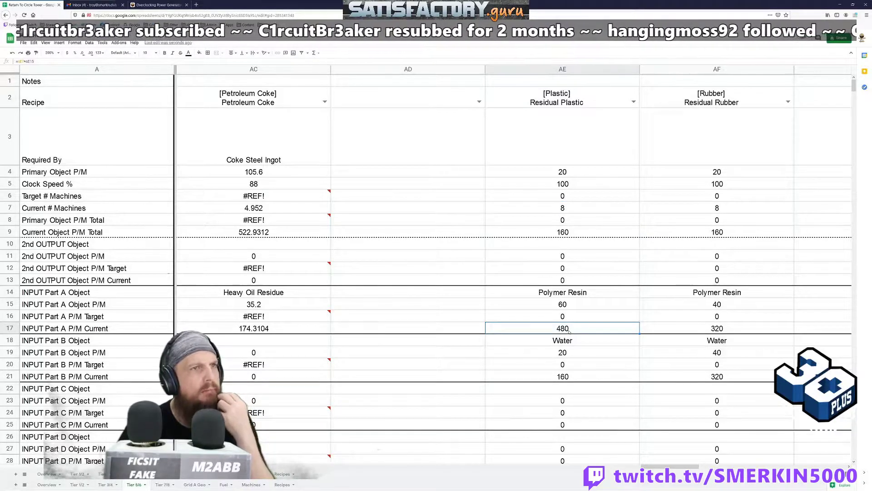
left_click(728, 210)
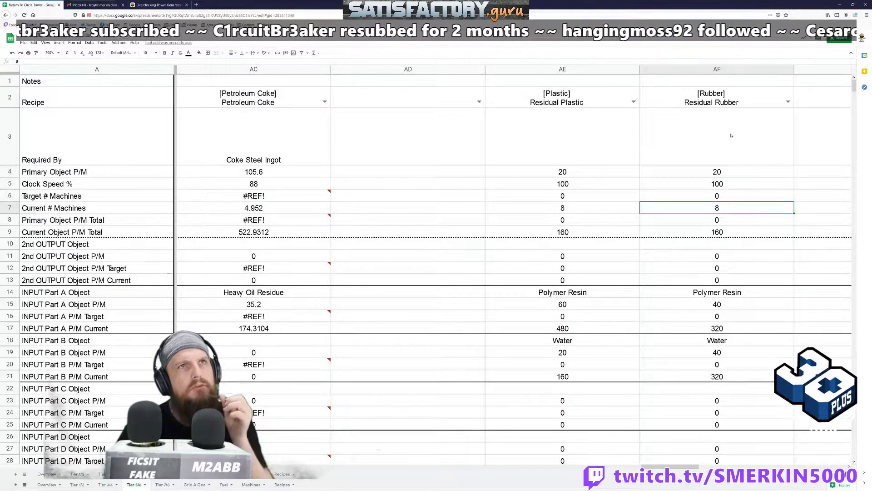
left_click(716, 329)
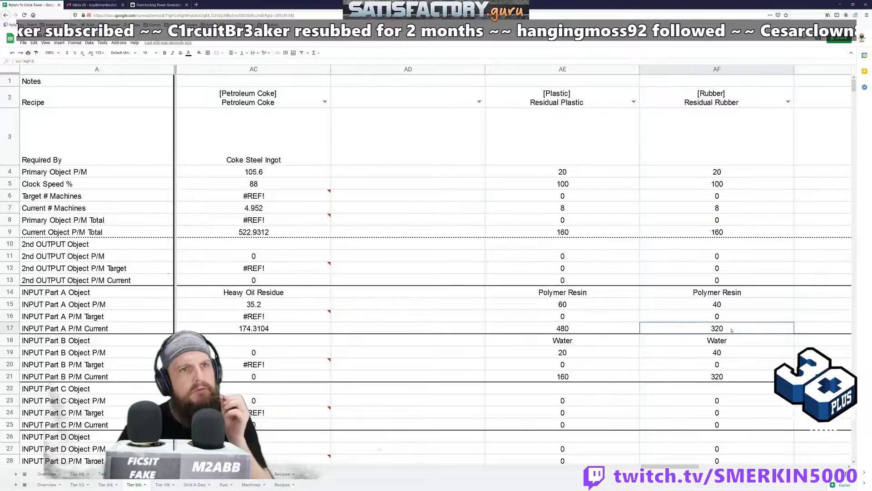
left_click_drag(670, 466, 339, 466)
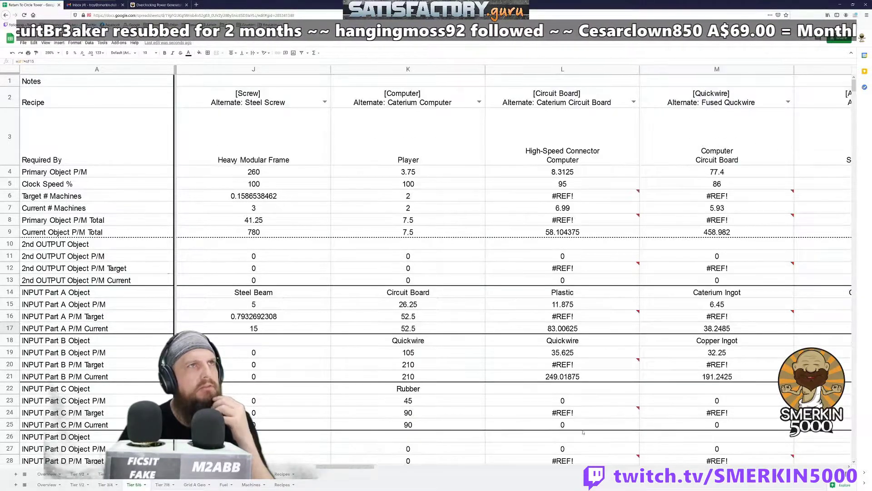
Check the Computer's rubber target and set Current # Machines for Residual Rubber to 5.
left_click(411, 415)
left_click_drag(356, 467, 689, 462)
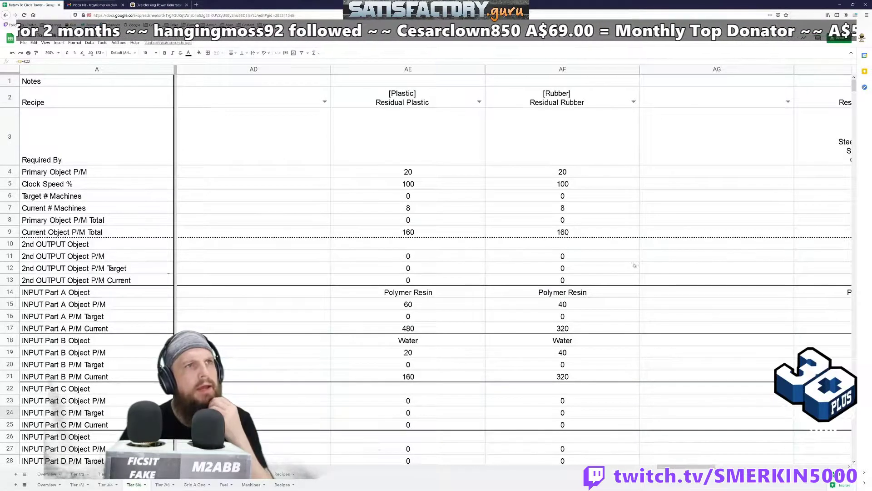
left_click(601, 212)
key("Return")
left_click(602, 212)
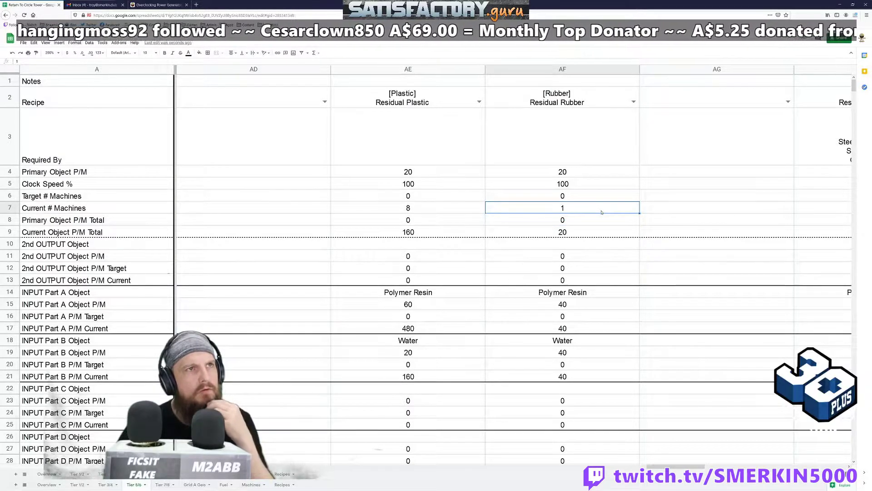
type("2")
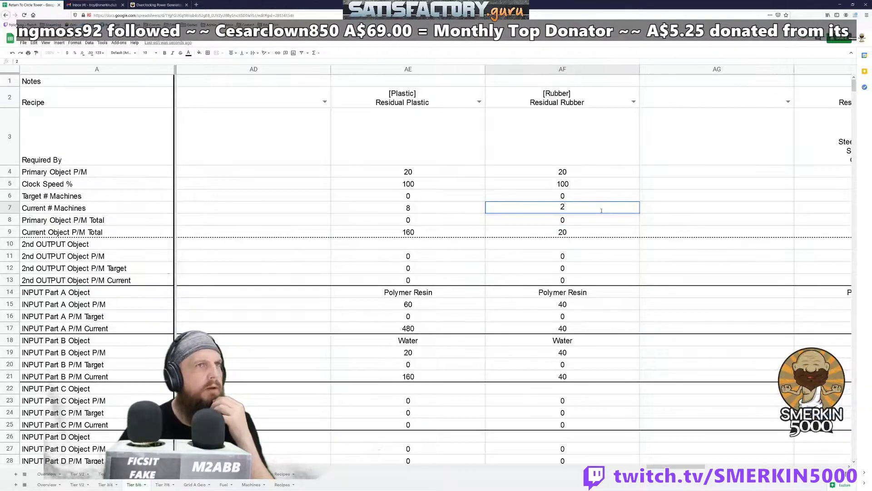
key("Escape")
key("Up")
key("Down")
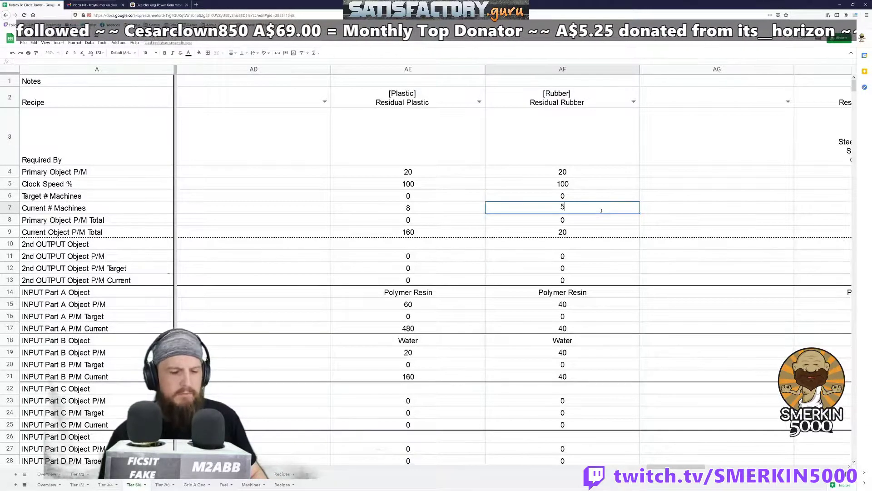
type("5")
key("Return")
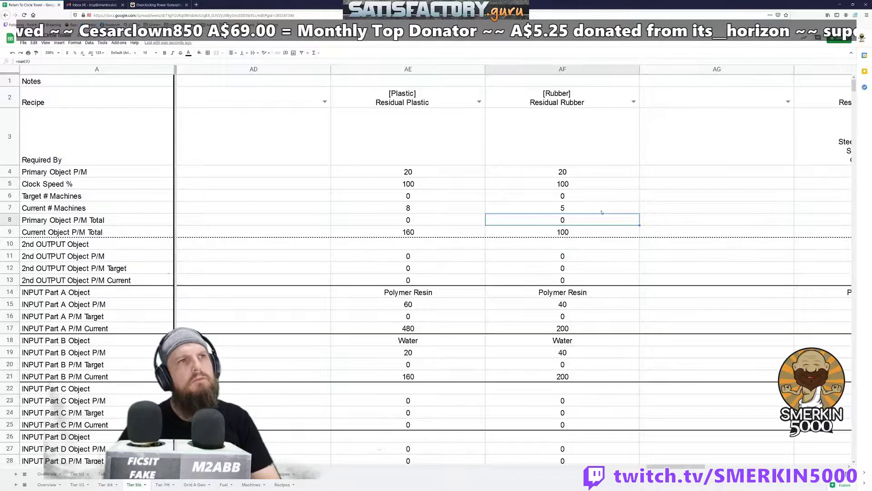
left_click(573, 328)
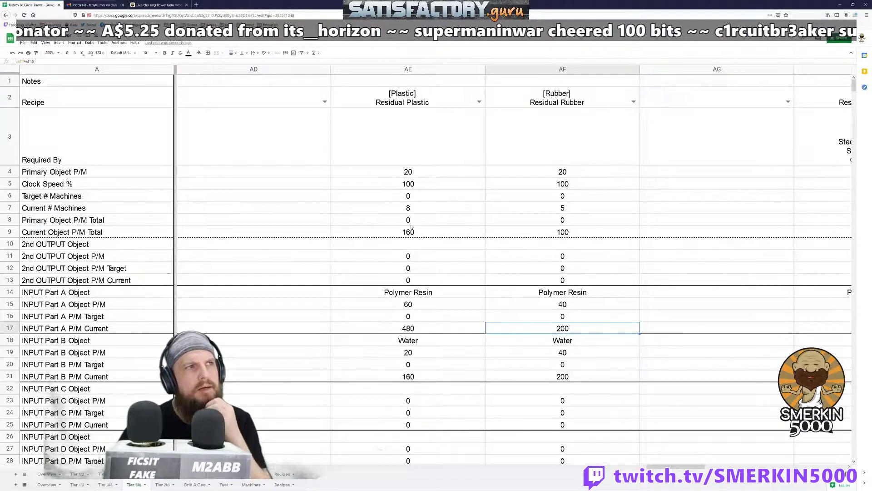
Set Current # Machines for Residual Plastic to 2.
left_click(408, 210)
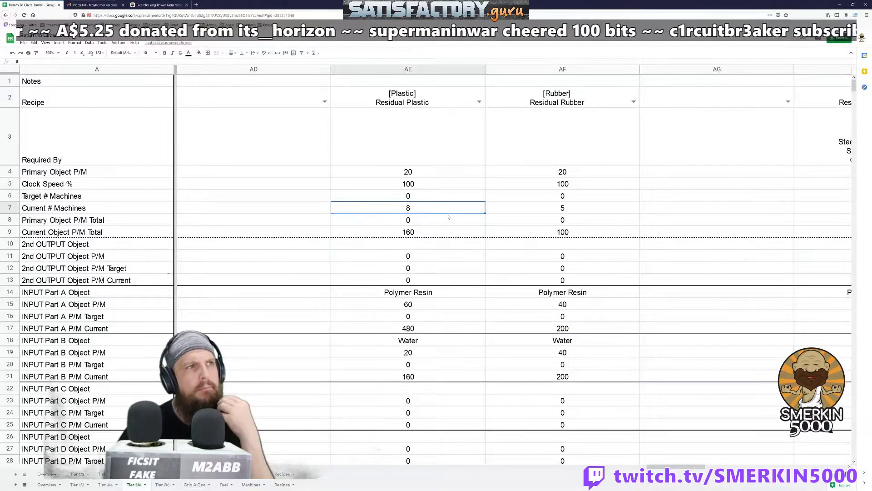
type("4")
key("Return")
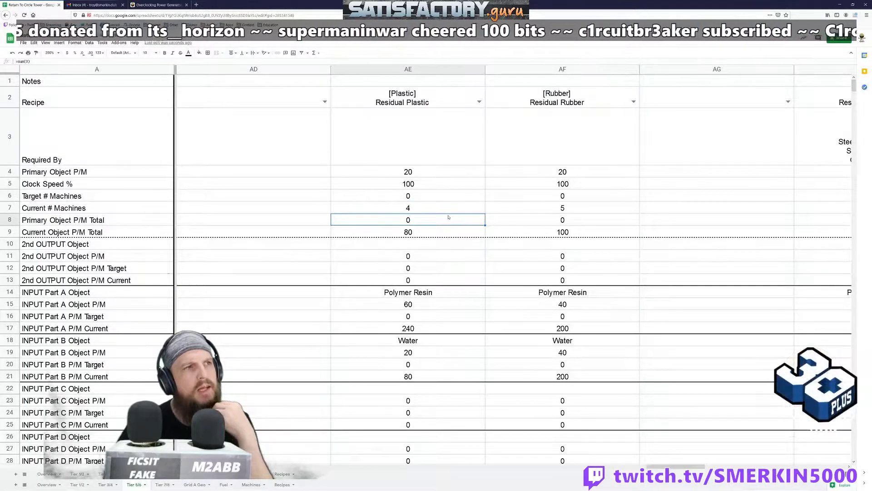
key("Up")
type("2")
key("Return")
key("Up")
type("2")
key("Return")
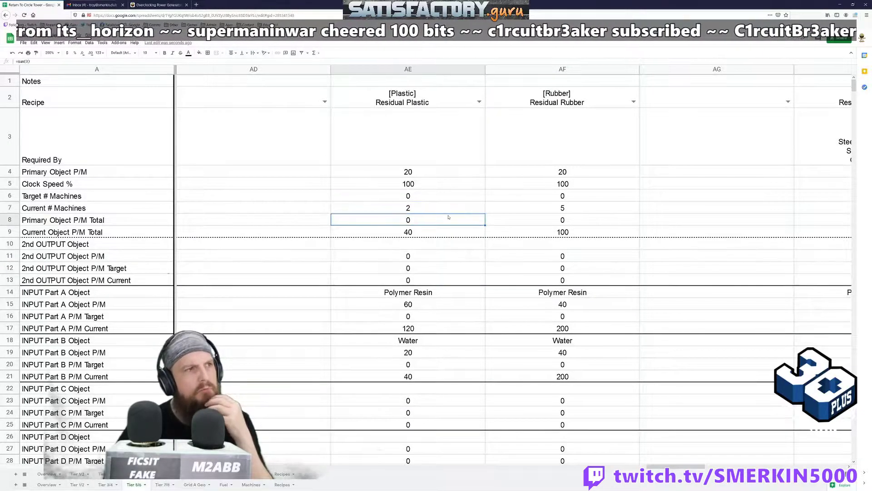
key("Up")
key("Down")
key("Down")
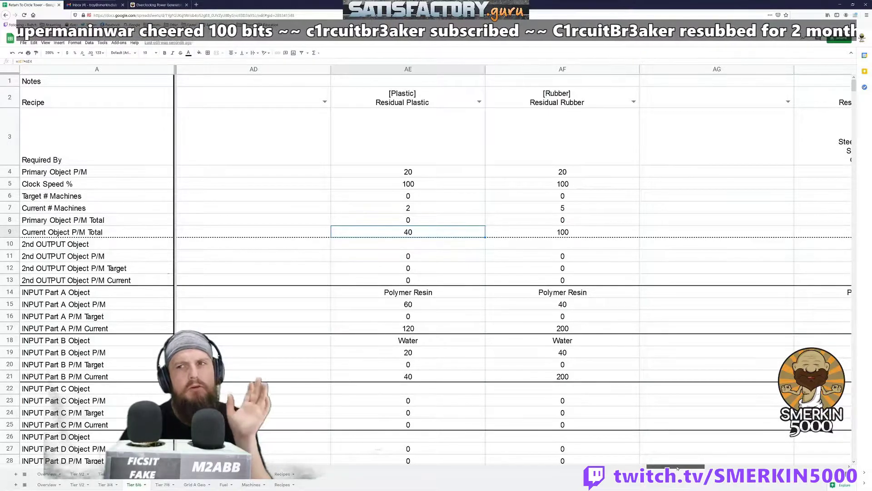
Remove the Q24 reference from the Circuit Board column's Primary Object P/M Total formula so it reads =sum(K16).
left_click_drag(677, 468, 343, 475)
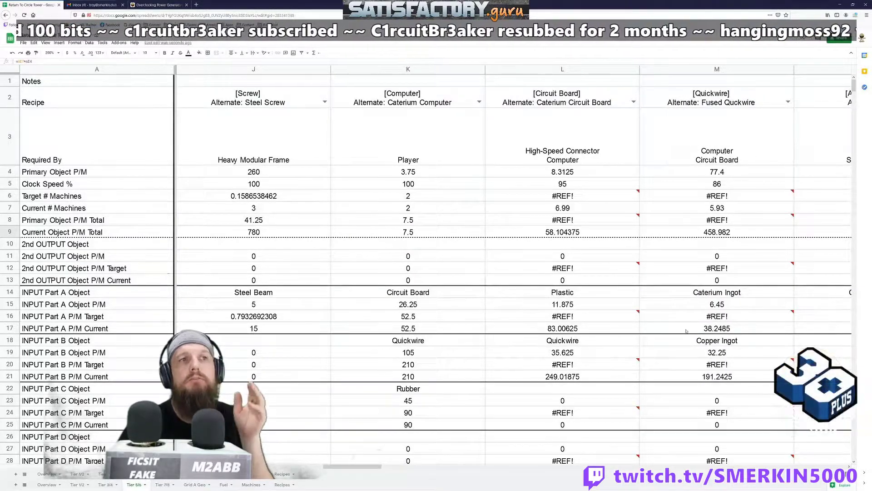
left_click(605, 270)
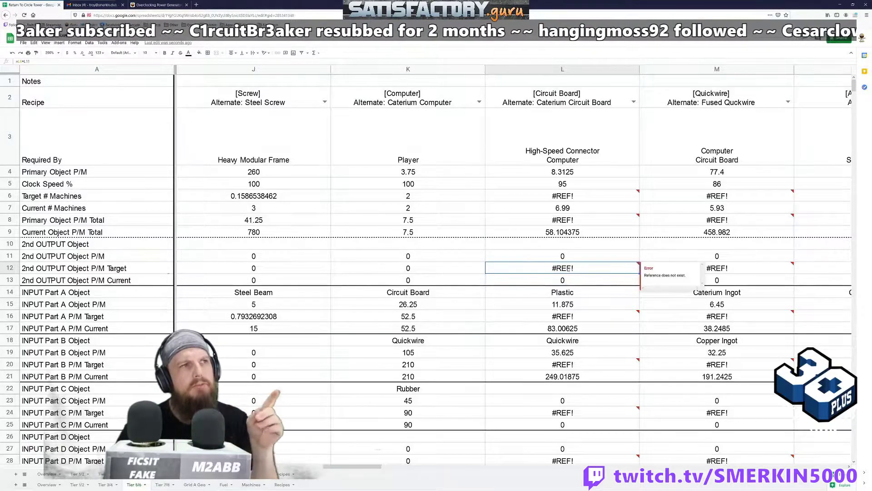
left_click(442, 159)
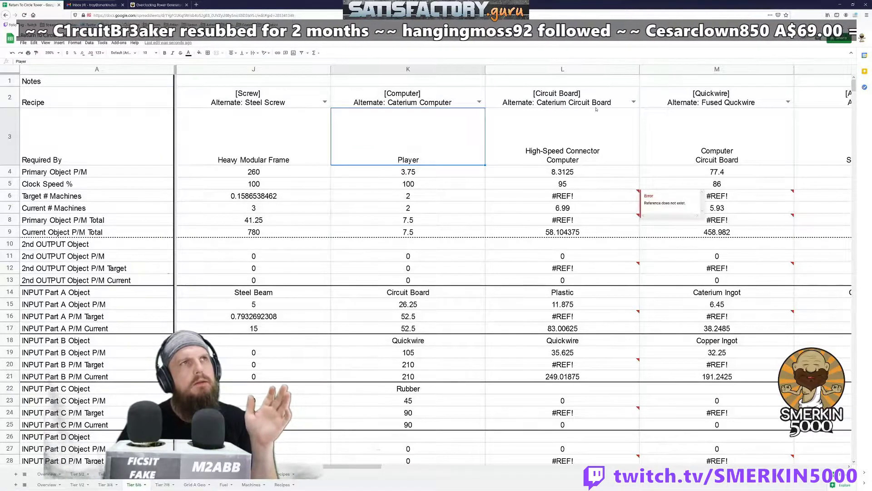
left_click(575, 149)
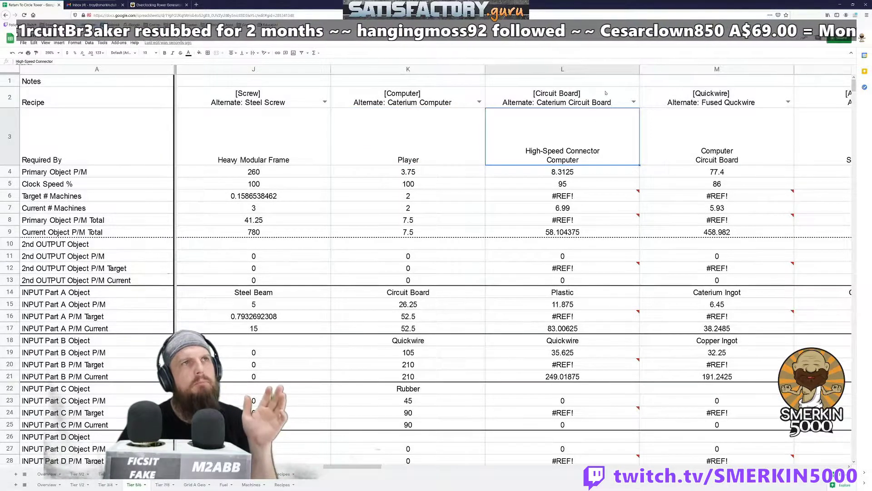
left_click(586, 220)
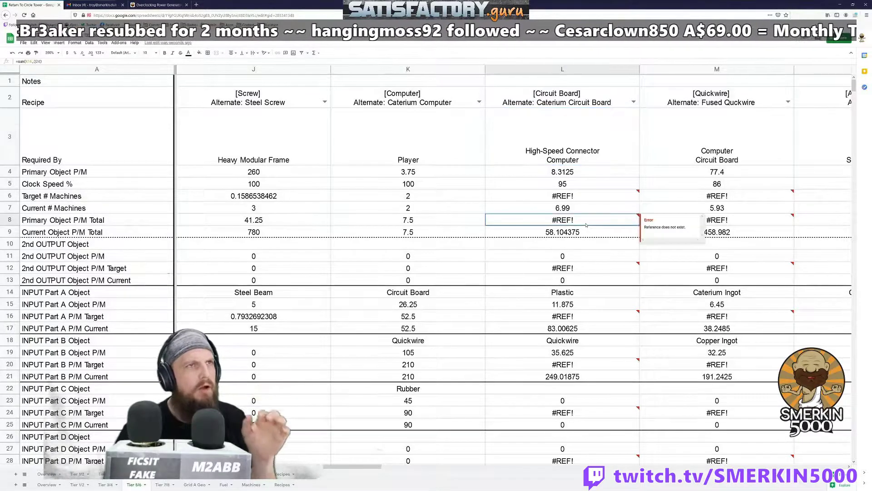
double_click(587, 220)
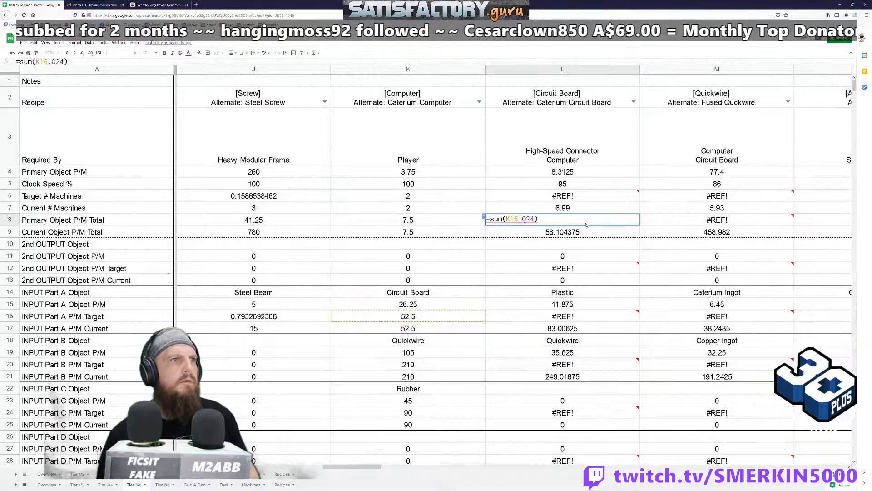
key("BackSpace")
key("BackSpace")
key("BackSpace")
key("BackSpace")
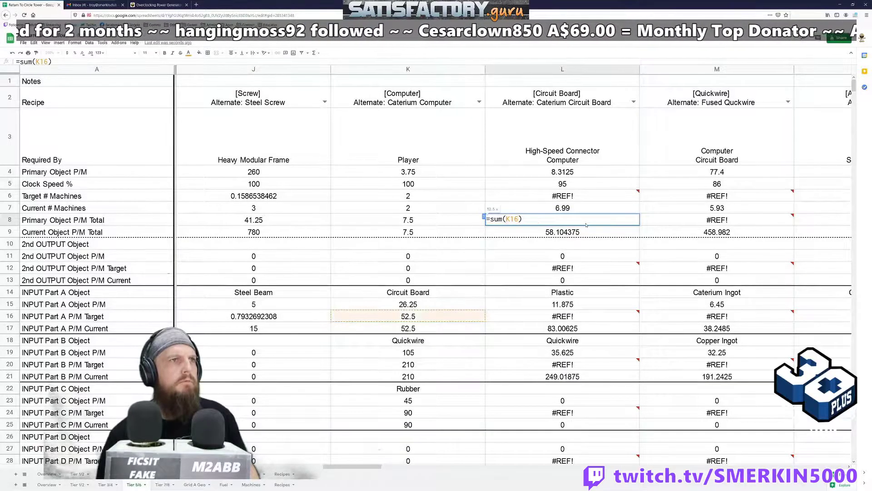
key("Return")
Inspect the Circuit Board column's Target # Machines and Current Object P/M Total formulas.
key("Up")
key("Up")
key("Up")
key("Return")
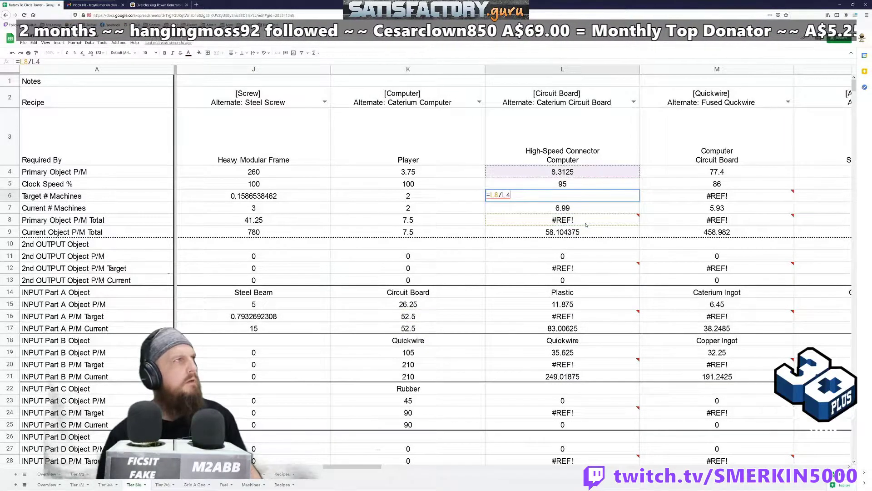
key("Return")
key("Down")
key("Down")
key("Return")
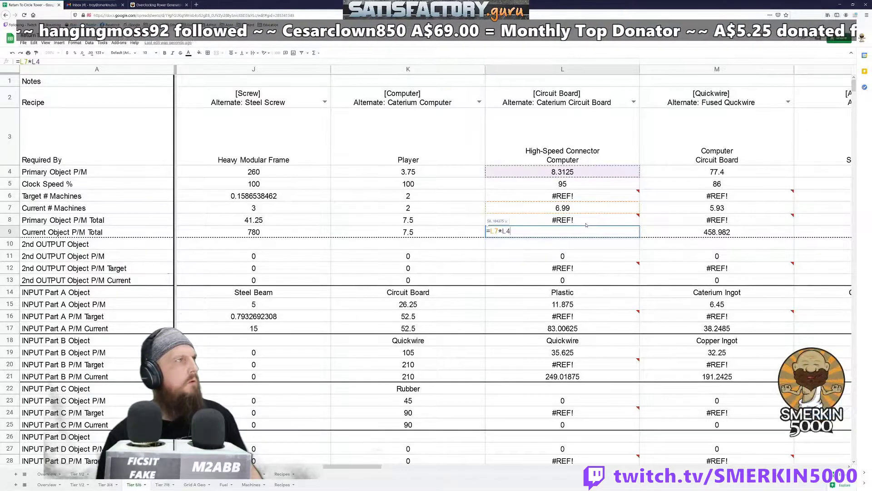
key("Escape")
Examine the Circuit Board's input object and input target cells, and recheck its Target # Machines formula for the source of the reference errors.
key("Down")
key("Down")
key("Down")
key("Down")
key("Down")
key("Down")
key("Down")
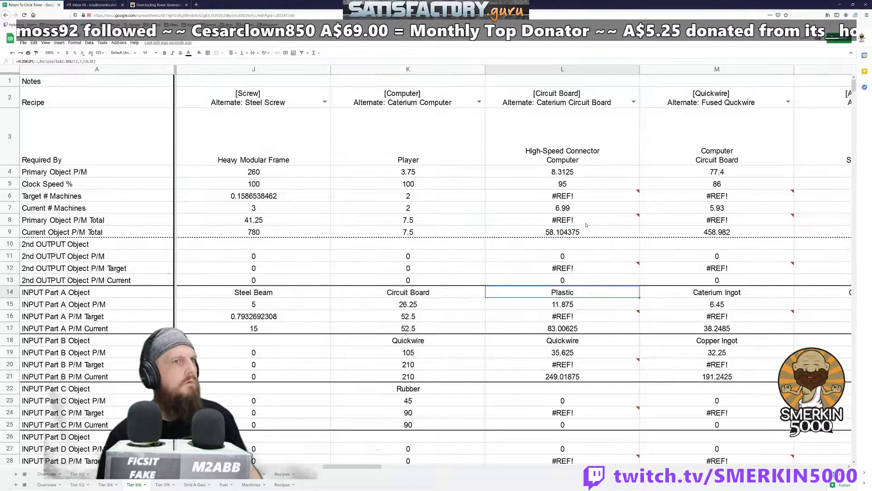
key("Down")
key("Down")
key("Down")
key("Down")
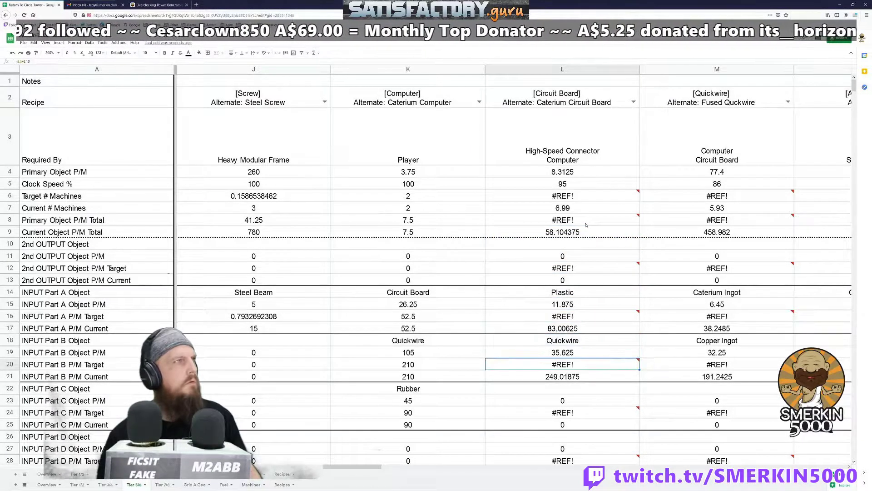
key("Down")
key("Down")
key("Down")
key("Down")
key("Up")
key("Up")
key("Up")
key("Up")
key("Up")
key("Up")
key("Up")
key("Up")
key("Up")
key("Up")
key("Up")
key("Up")
key("Up")
key("Up")
key("Up")
key("Up")
key("Up")
key("Up")
key("Up")
key("Up")
key("Down")
key("Down")
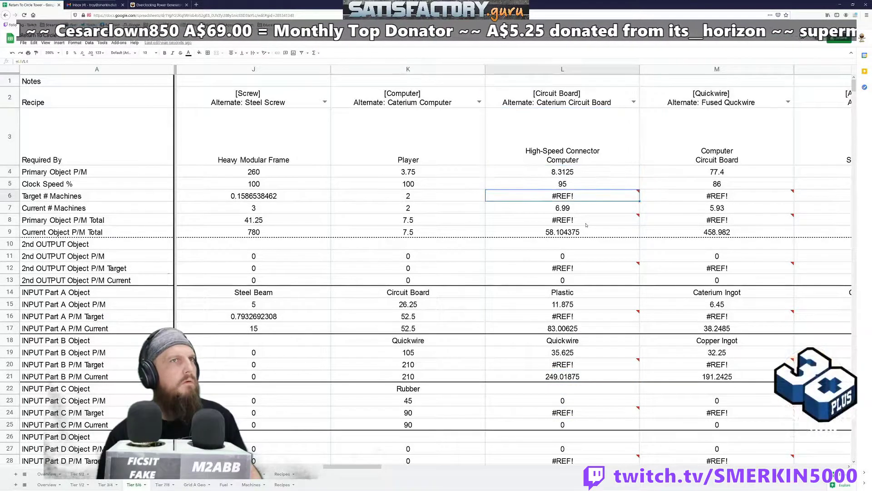
type("=L8/L4")
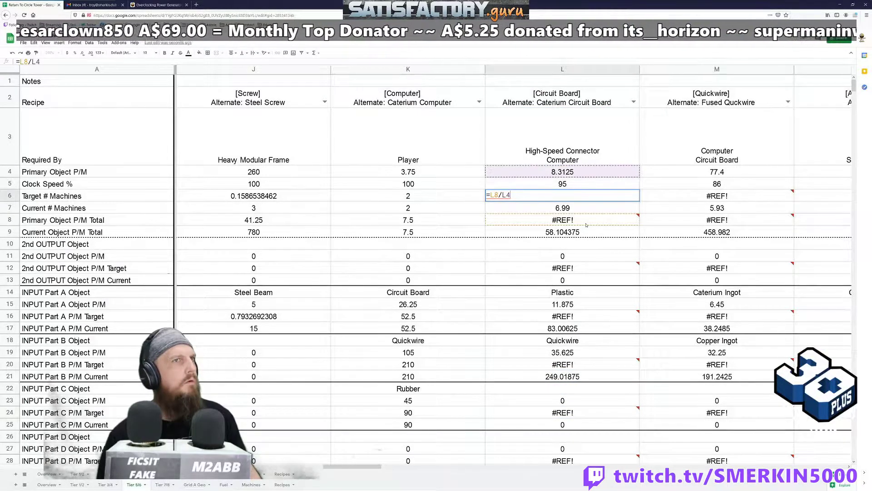
key("Return")
Delete the extra reference from the Circuit Board's Primary Object P/M Total formula, leaving =sum(K16).
key("Down")
key("Return")
key("Left")
key("shift+Left")
key("shift+Left")
key("shift+Left")
key("shift+Left")
key("BackSpace")
key("Return")
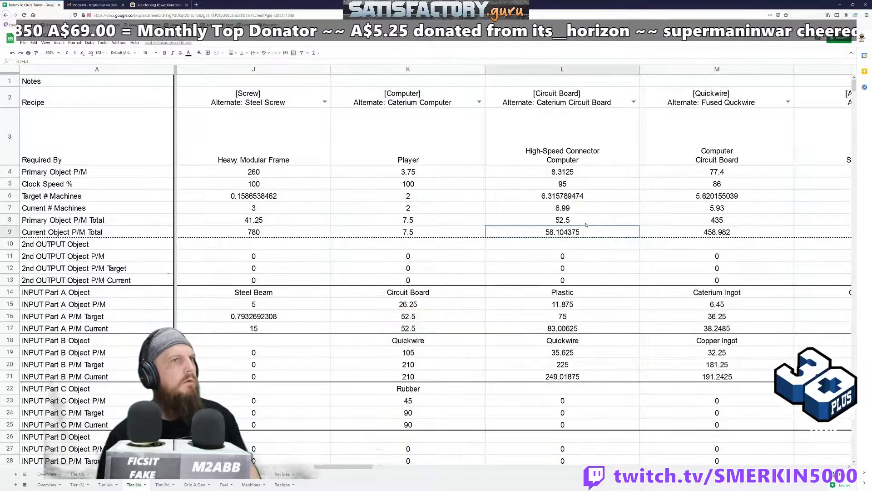
Clear the Circuit Board's Primary Object P/M Total cell.
key("Up")
key("Up")
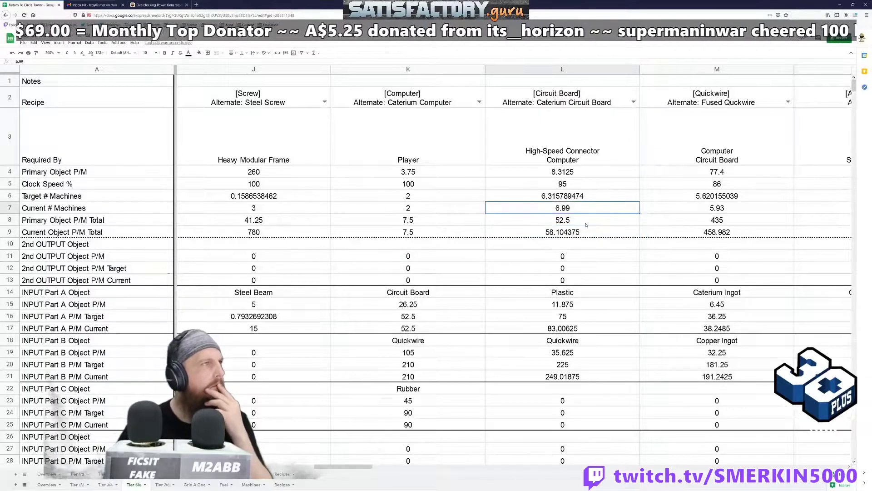
key("Down")
key("Delete")
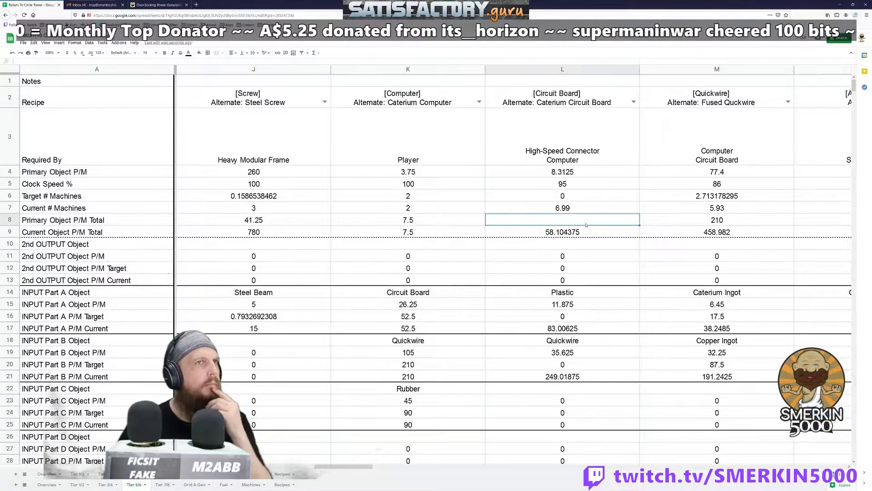
Delete the High-Speed Connector line from the Circuit Board's Required By cell.
key("Up")
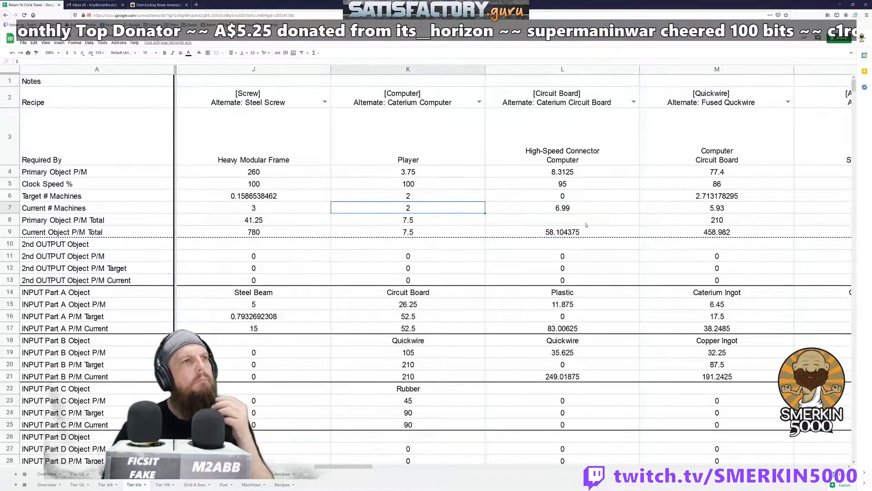
key("Up")
key("Up")
key("Up")
key("Up")
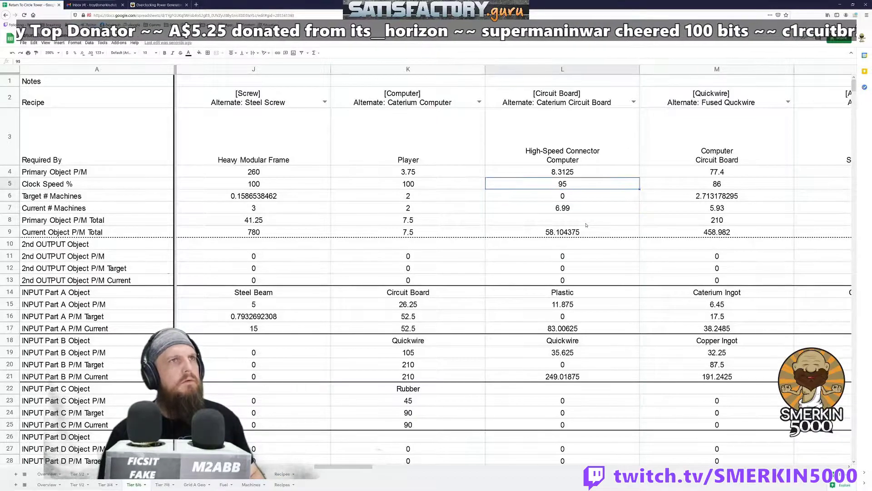
key("Return")
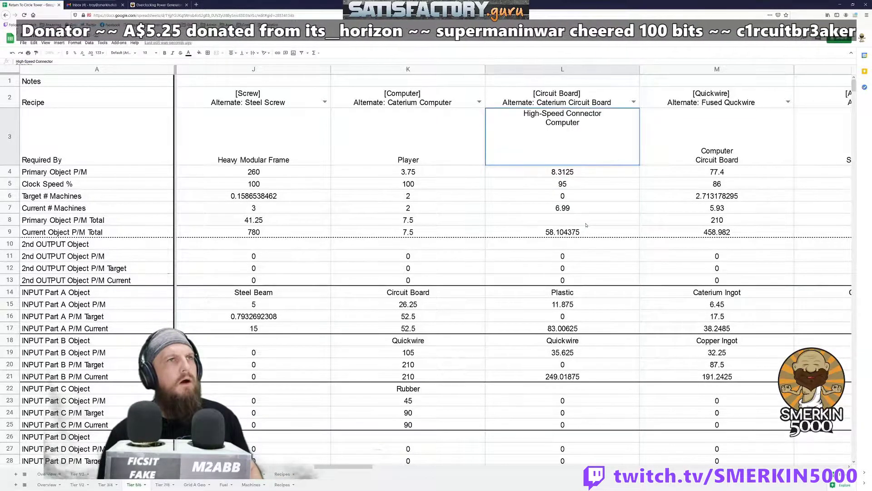
key("ctrl+Home")
key("shift+End")
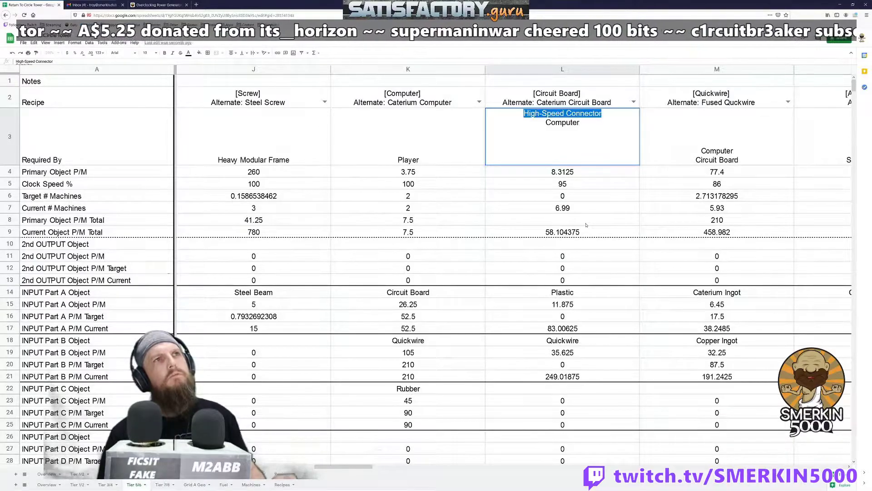
key("Delete")
key("Delete")
key("Return")
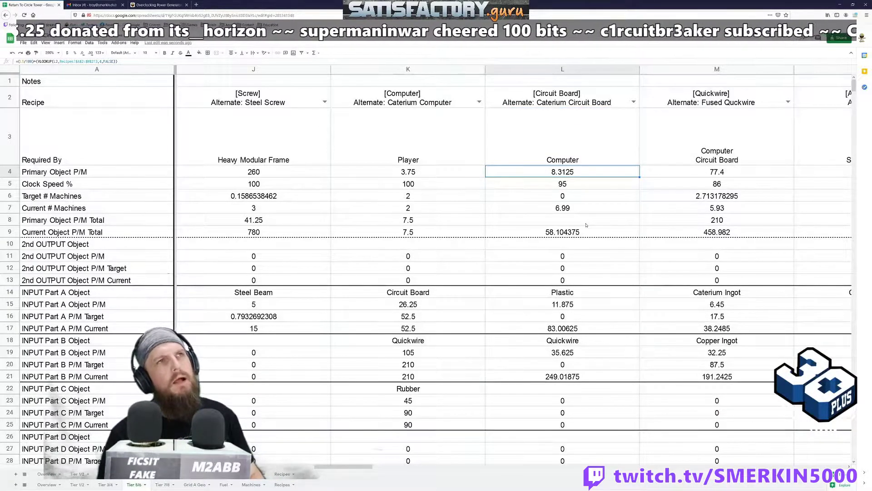
Clear the Circuit Board's Current # Machines and set its Clock Speed % to 100.
key("Down")
key("Down")
key("Down")
key("Down")
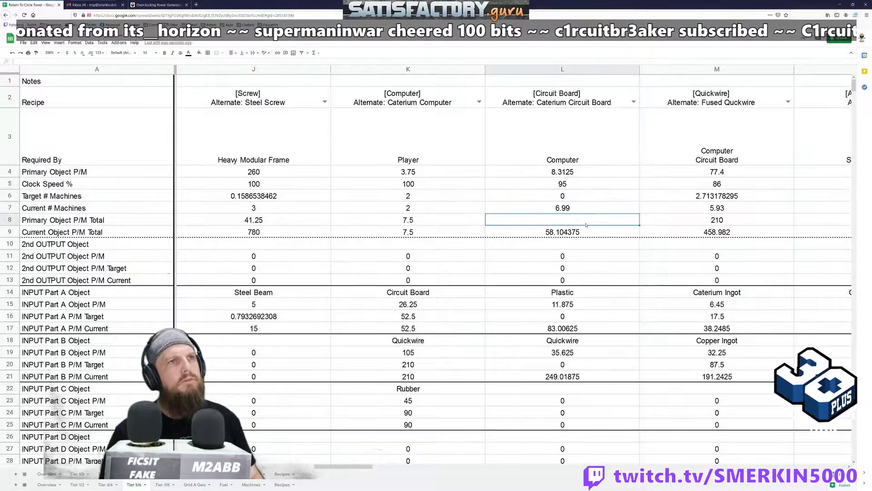
key("Up")
key("Down")
key("Down")
key("Up")
key("Up")
key("Delete")
key("Up")
key("Up")
type("100")
key("Return")
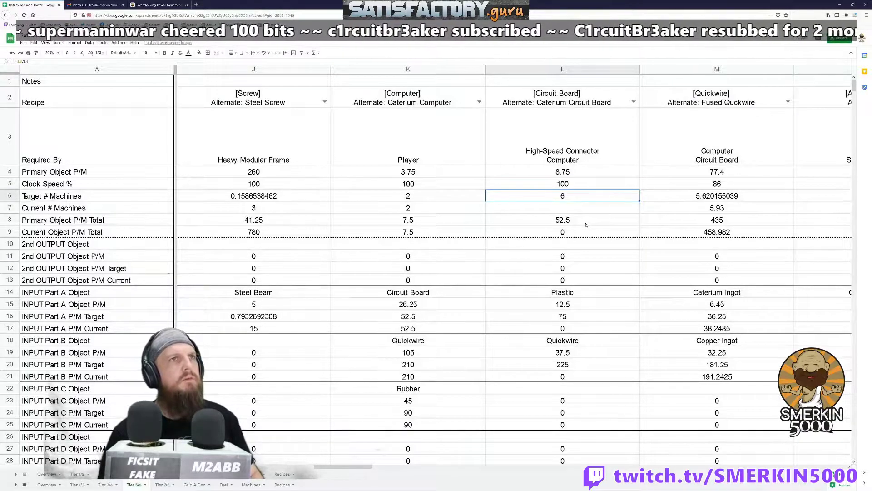
Remove High-Speed Connector from the Circuit Board's Required By cell and check its Primary Object P/M Total formula.
key("Up")
key("Up")
key("Up")
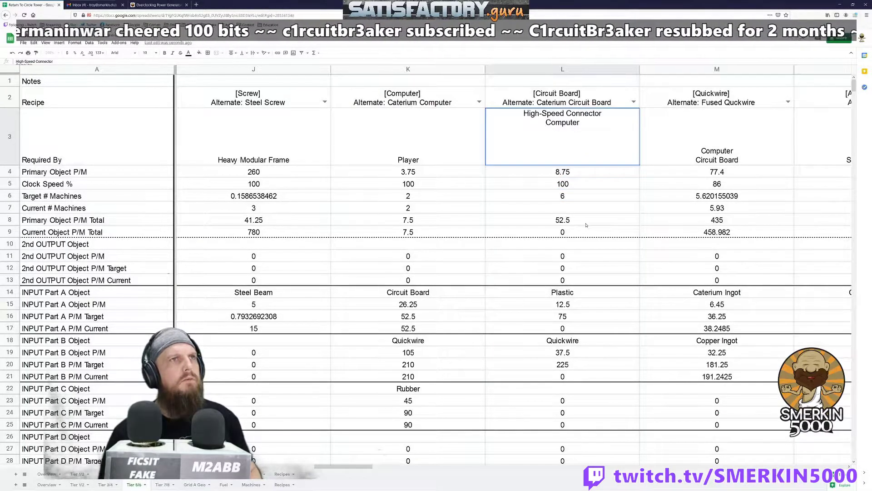
key("shift+Down")
key("Delete")
key("Return")
key("Down")
key("Down")
key("Down")
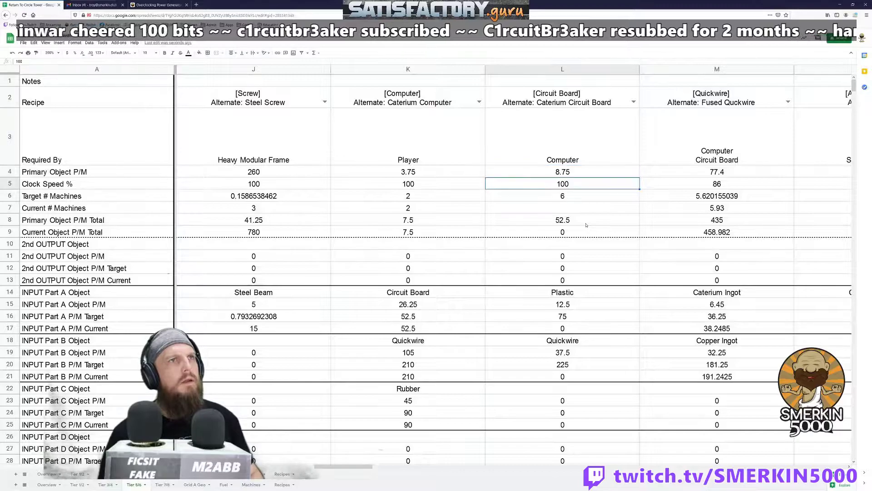
key("Down")
type("=sum(K16)")
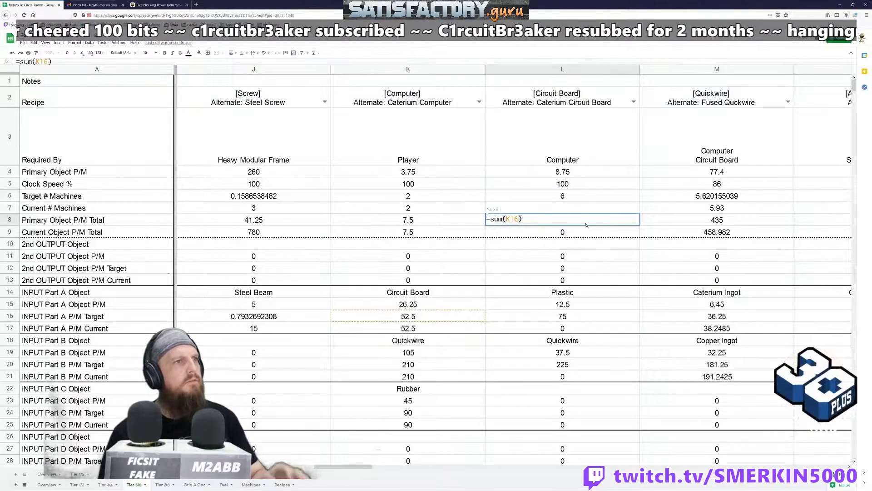
key("Return")
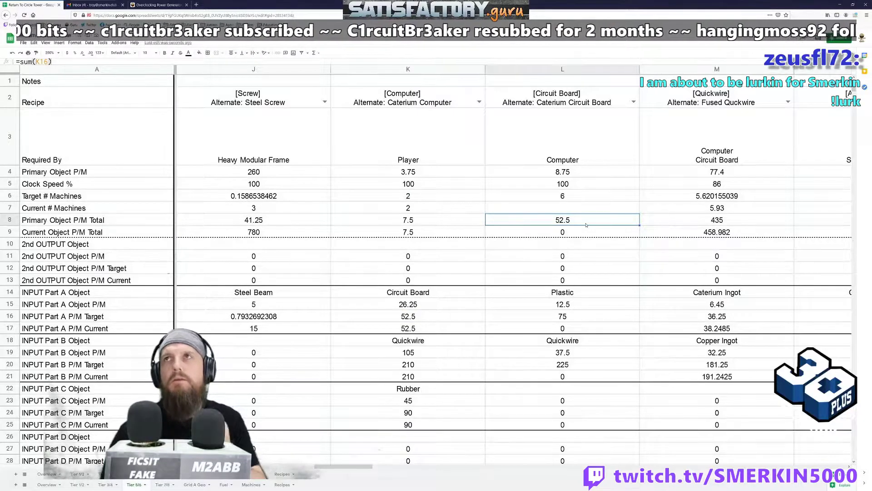
Change the Circuit Board's recipe to Alternate: Silicone Circuit Board.
left_click(634, 102)
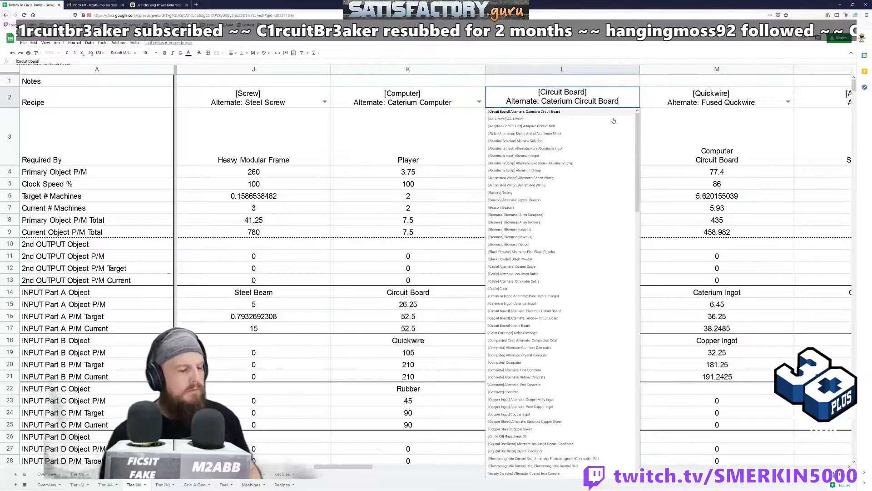
key("ctrl+a")
type("ci")
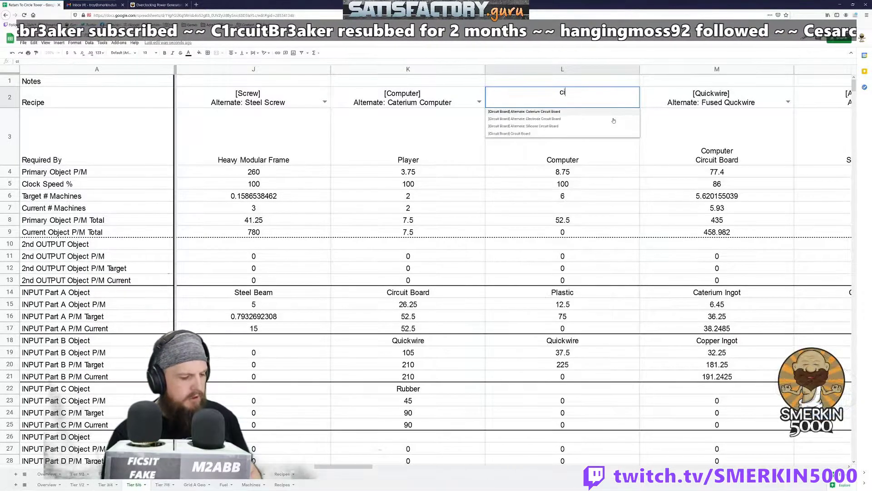
type("rc")
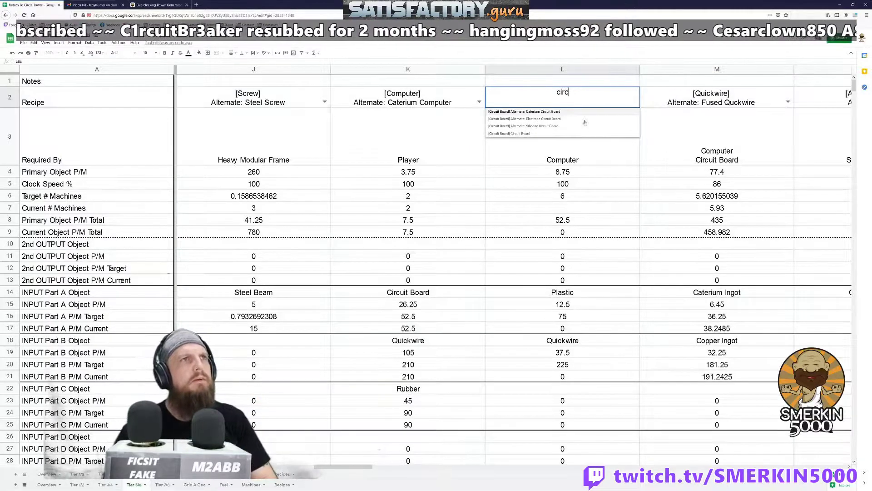
left_click(533, 127)
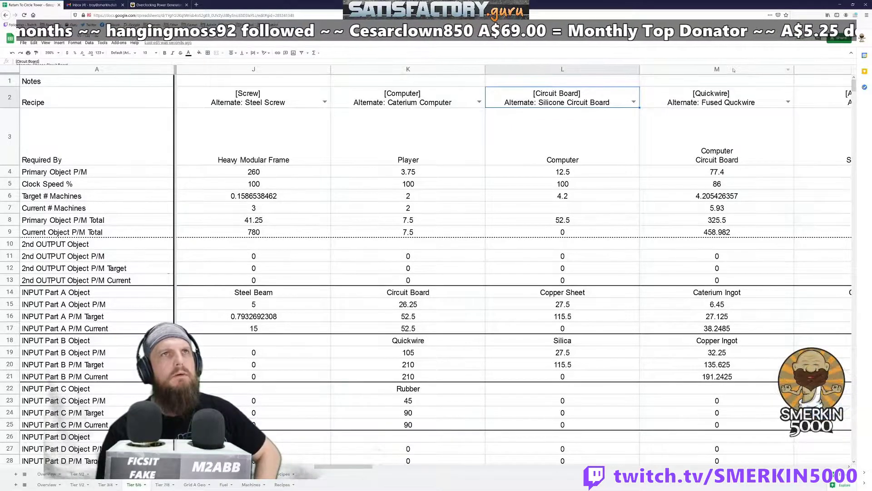
Move the Quickwire column ahead of the Circuit Board column and remove Circuit Board from Quickwire's Required By cell.
left_click_drag(733, 69, 551, 69)
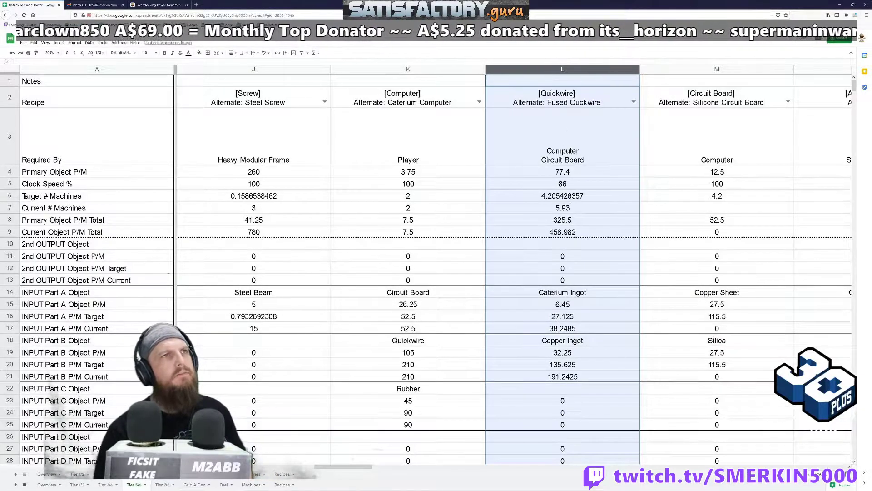
double_click(599, 154)
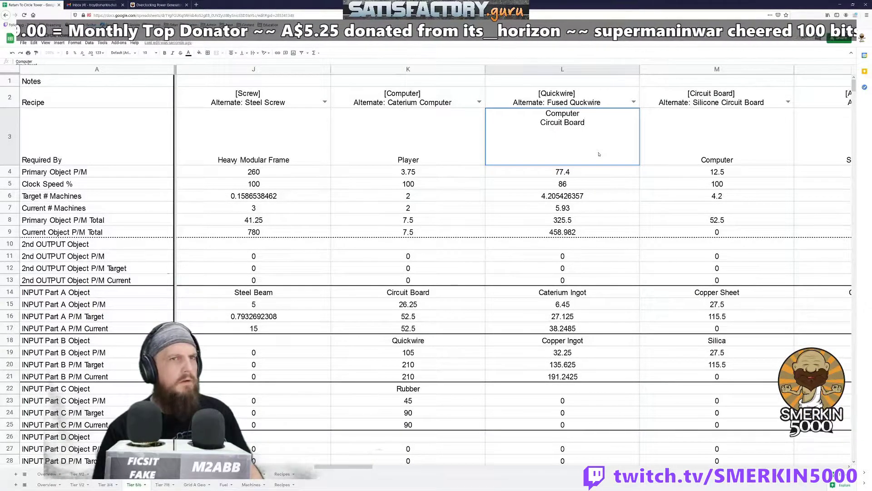
key("shift+Home")
key("BackSpace")
key("Return")
Clear Current # Machines in the Quickwire column.
key("Down")
key("Down")
key("Down")
key("Down")
key("Up")
key("Delete")
Remove the M20 reference from Quickwire's Primary Object P/M Total formula so it reads =sum(K20).
key("Down")
key("F2")
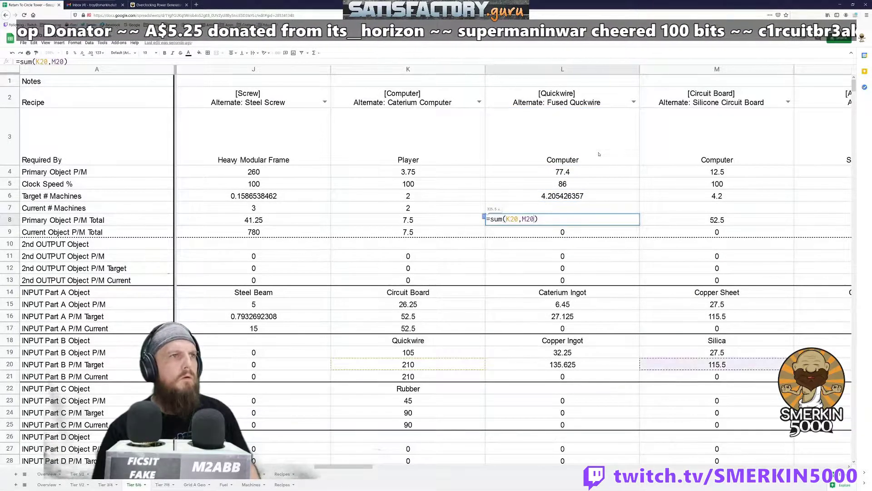
key("BackSpace")
key("BackSpace")
key("BackSpace")
key("BackSpace")
key("BackSpace")
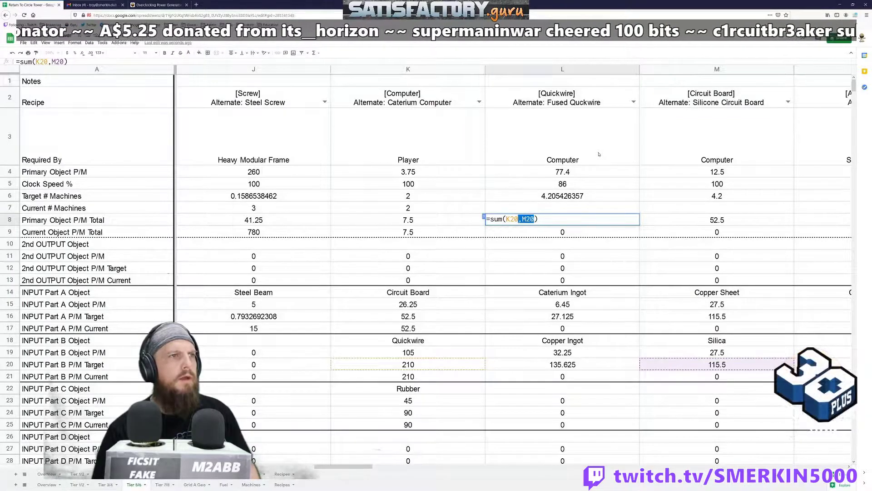
key("Return")
Set Quickwire's Clock Speed % to 100.
key("Up")
key("Up")
key("Up")
key("Up")
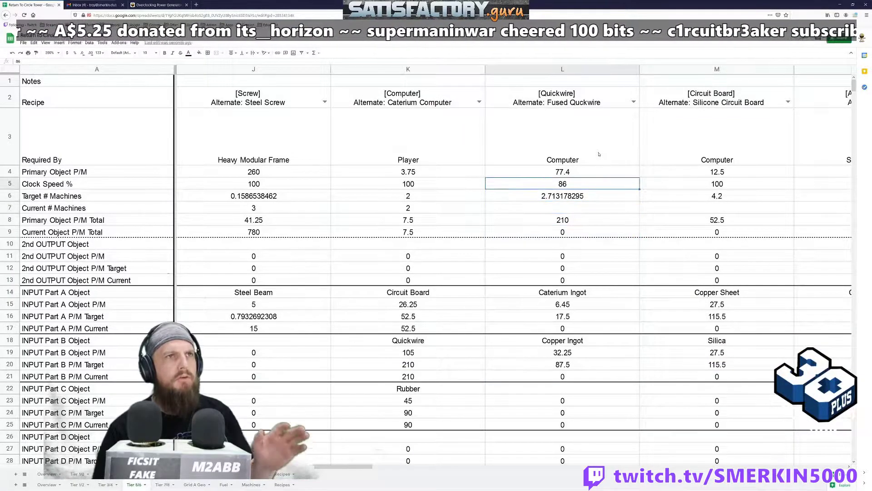
type("100")
key("Return")
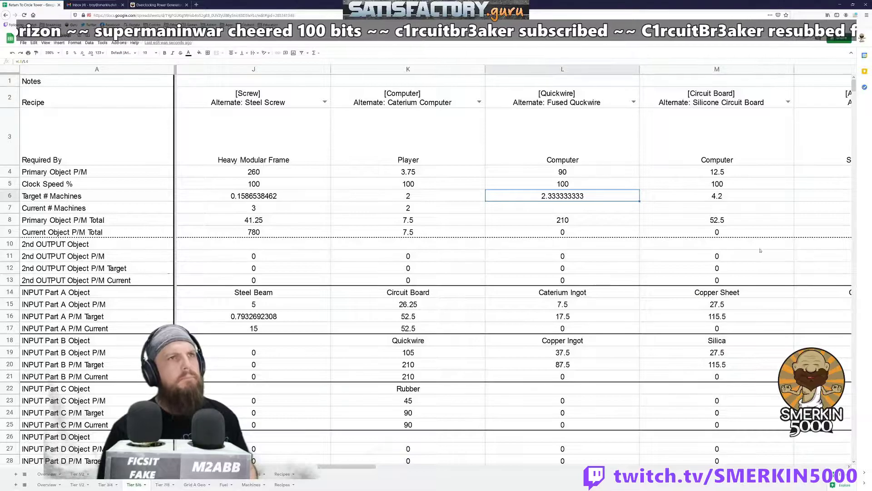
Check the Primary Object P/M Total formulas of the Circuit Board and A.I. Limiter columns.
left_click(741, 210)
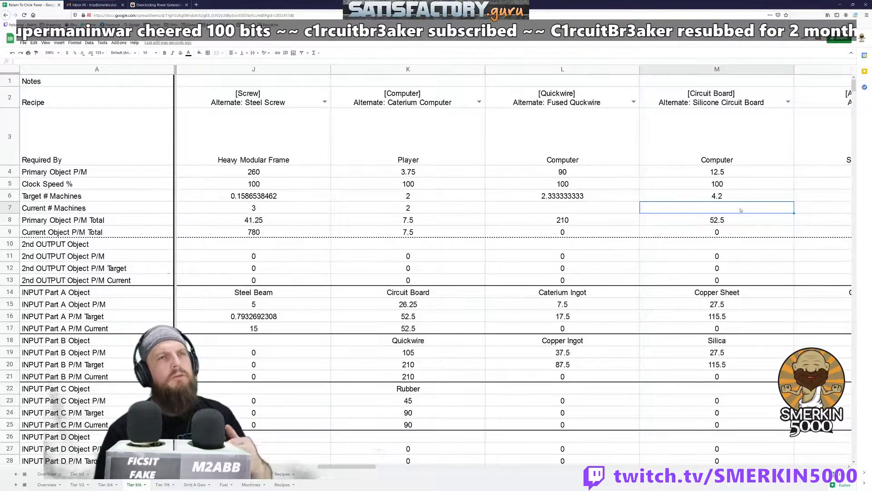
key("Down")
key("Return")
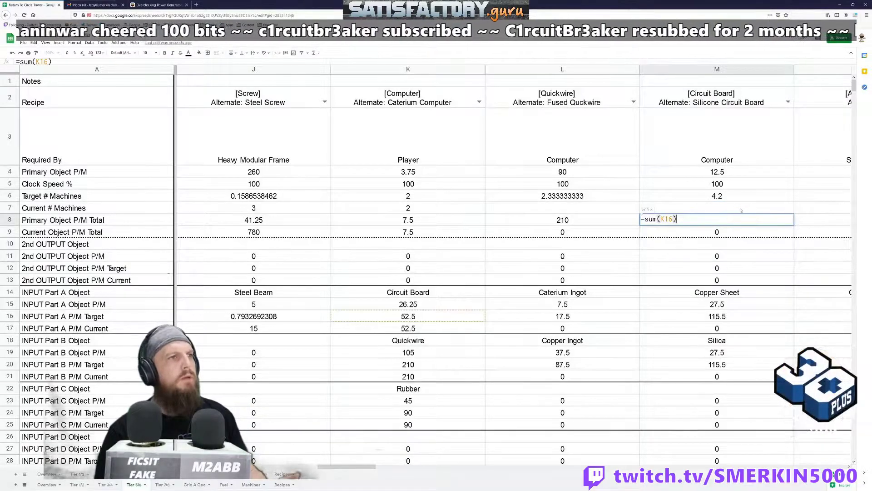
key("Escape")
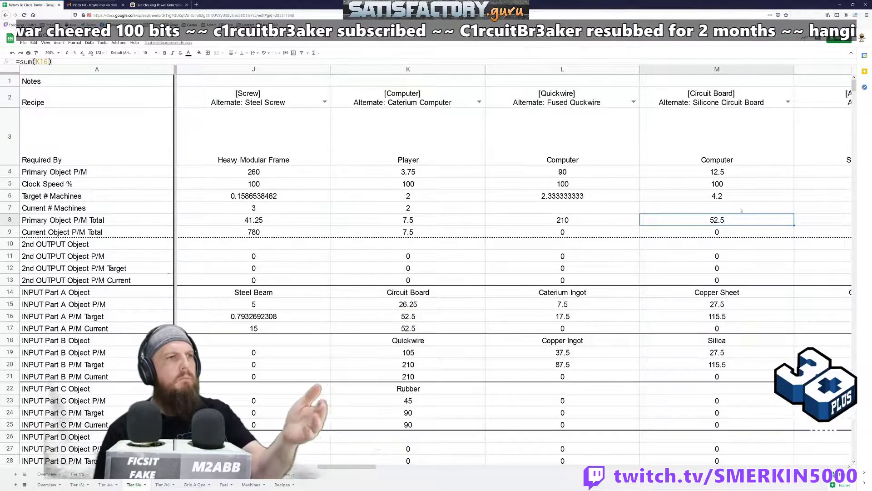
key("Right")
key("Left")
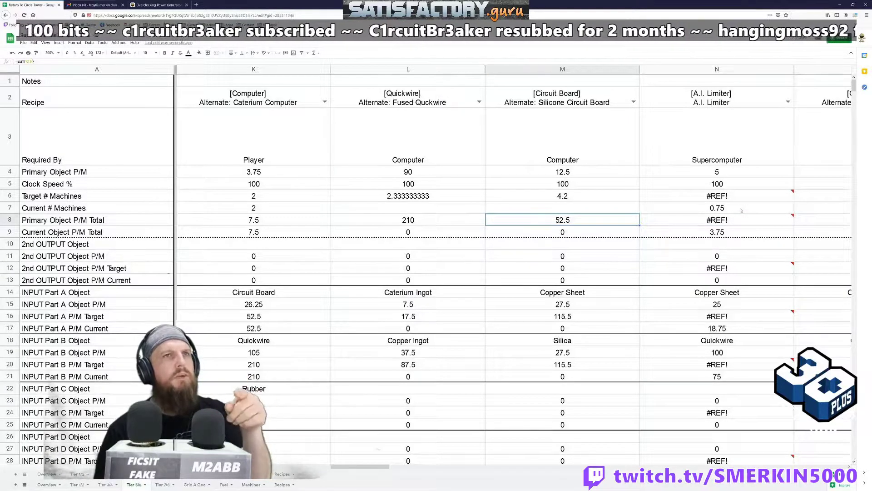
key("Right")
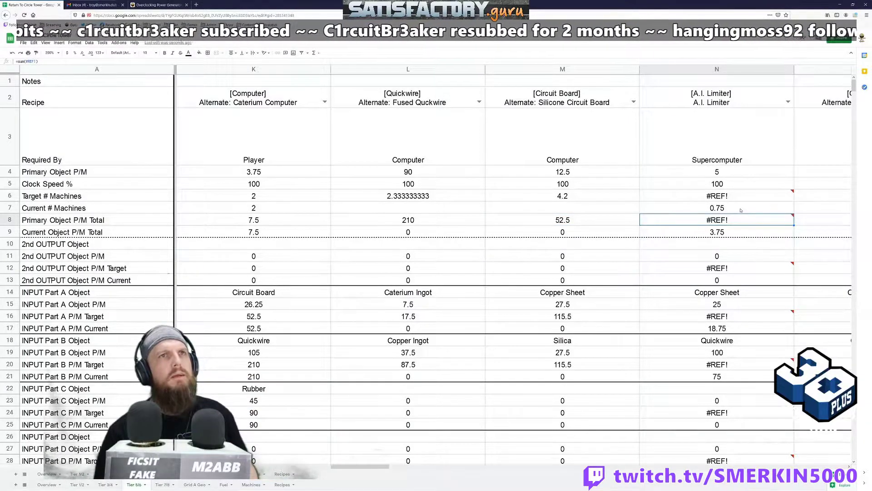
Try to move the A.I. Limiter column to between the blank column and the Residual Plastic column.
scroll(741, 210, "right", 2)
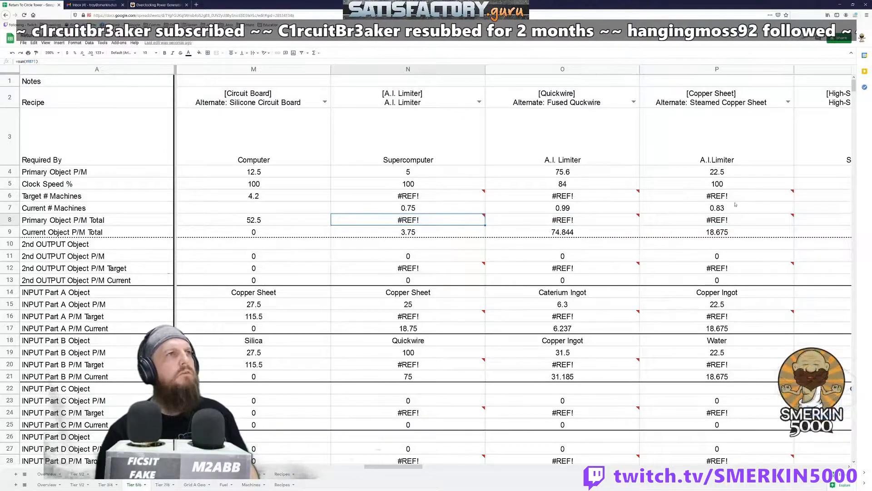
left_click(439, 71)
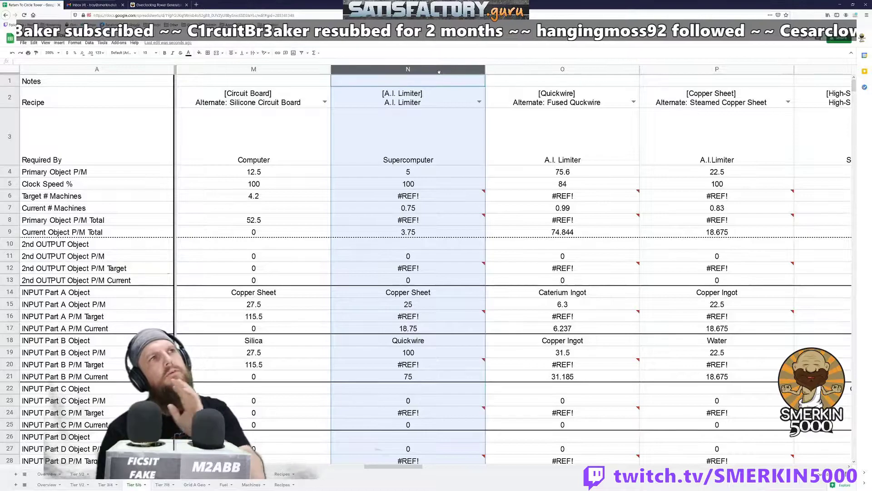
left_click_drag(429, 72, 443, 156)
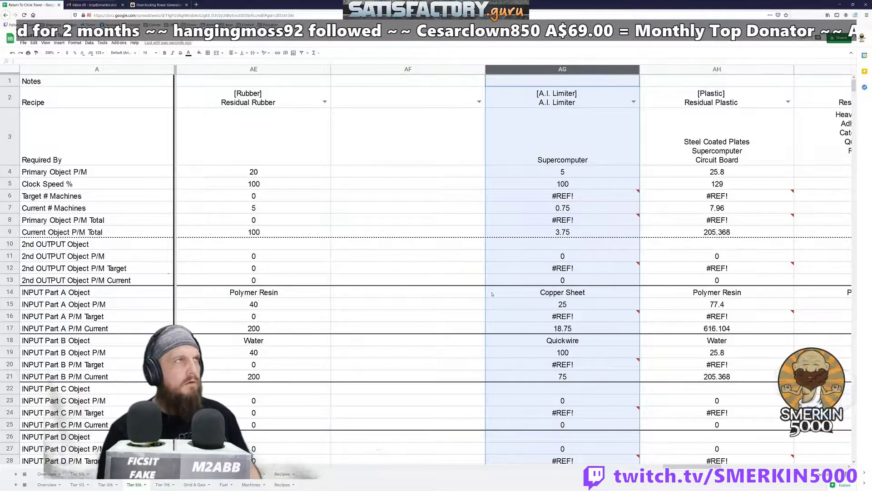
key("ctrl+z")
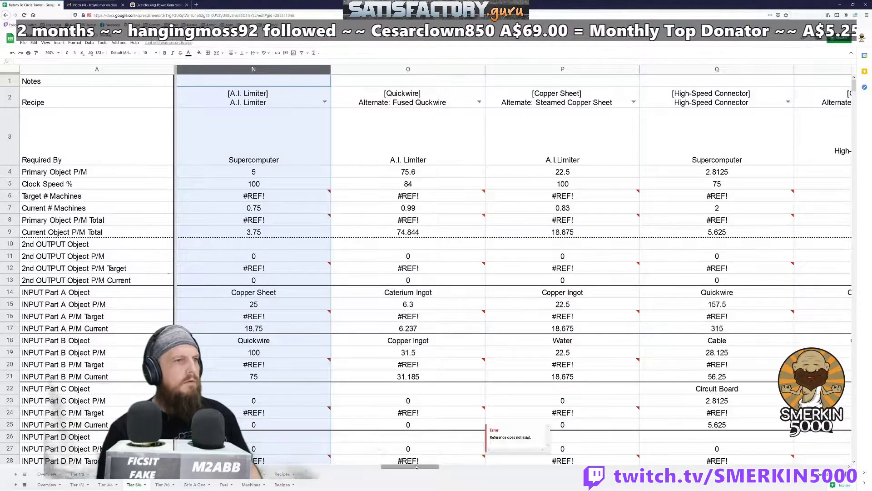
Move the A.I. Limiter column to between the Empty Canister and Steel Ingot columns.
scroll(439, 208, "left", 2)
scroll(439, 207, "right", 1)
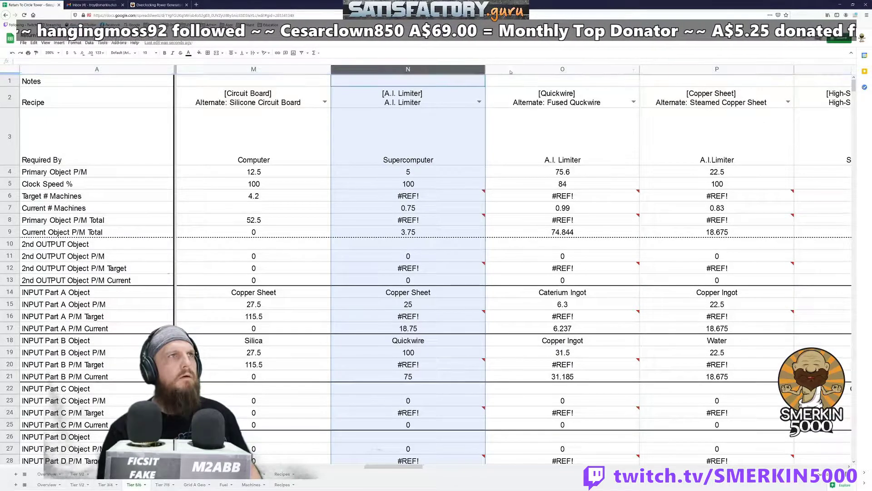
left_click_drag(472, 69, 314, 73)
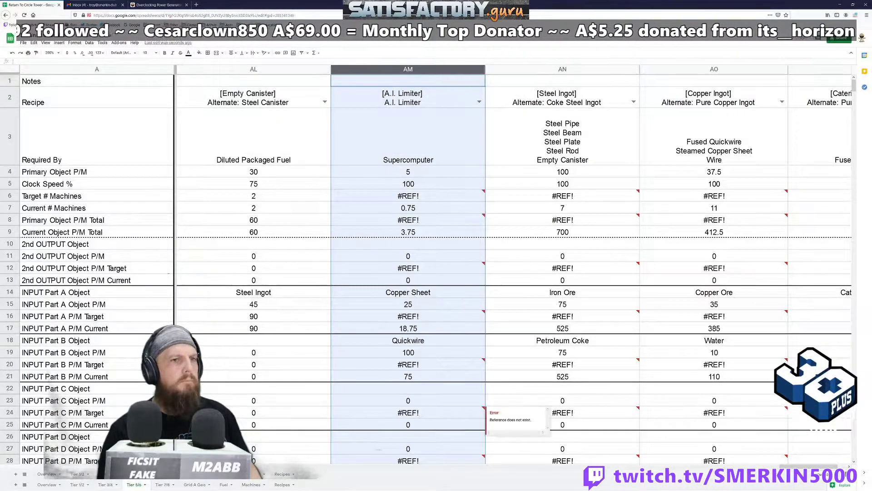
left_click_drag(809, 466, 371, 466)
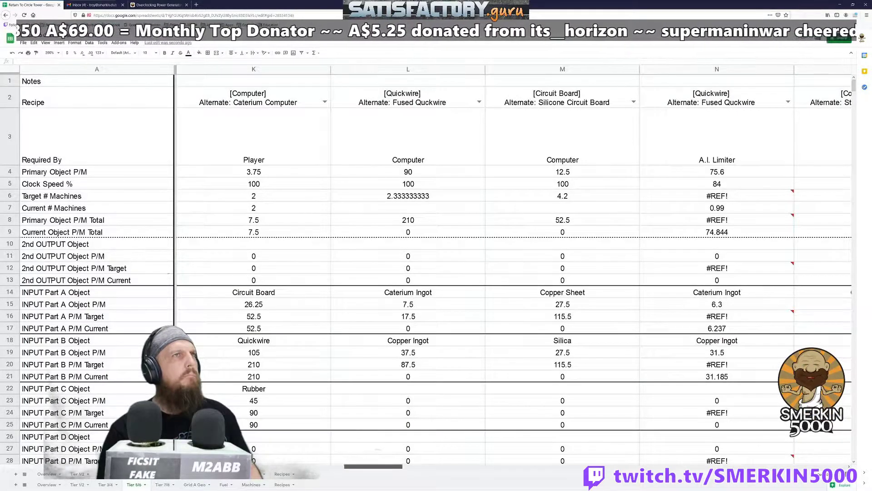
Delete the Fused Quickwire column that is required by A.I. Limiter.
left_click(445, 149)
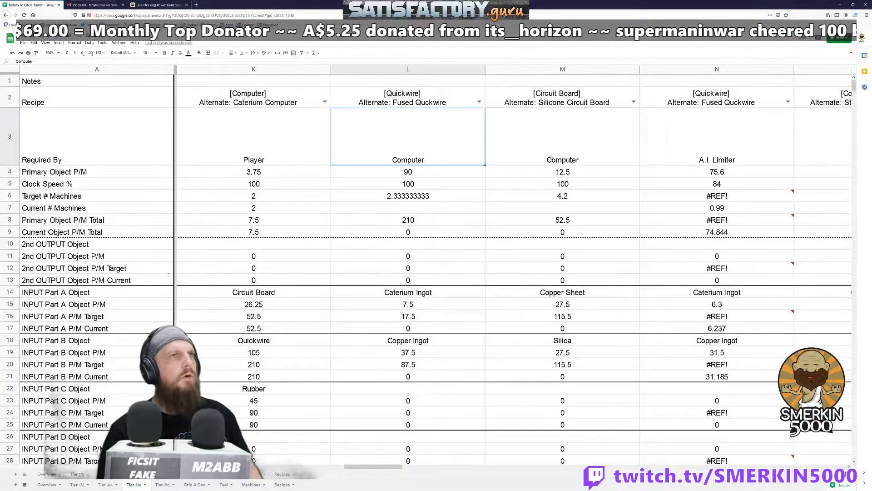
left_click(614, 150)
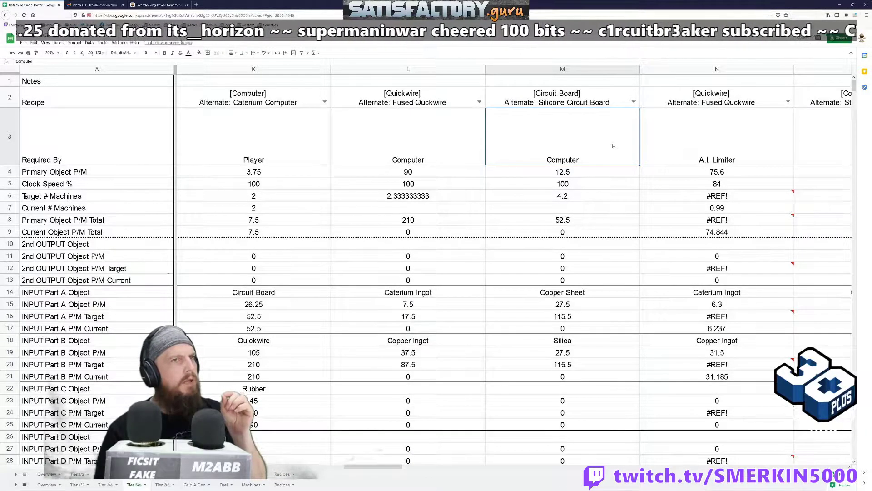
key("Down")
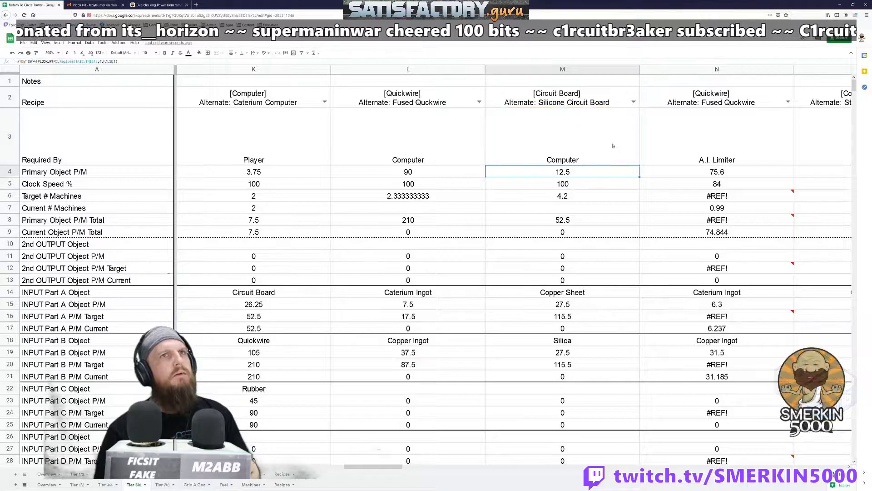
left_click(733, 70)
right_click(734, 71)
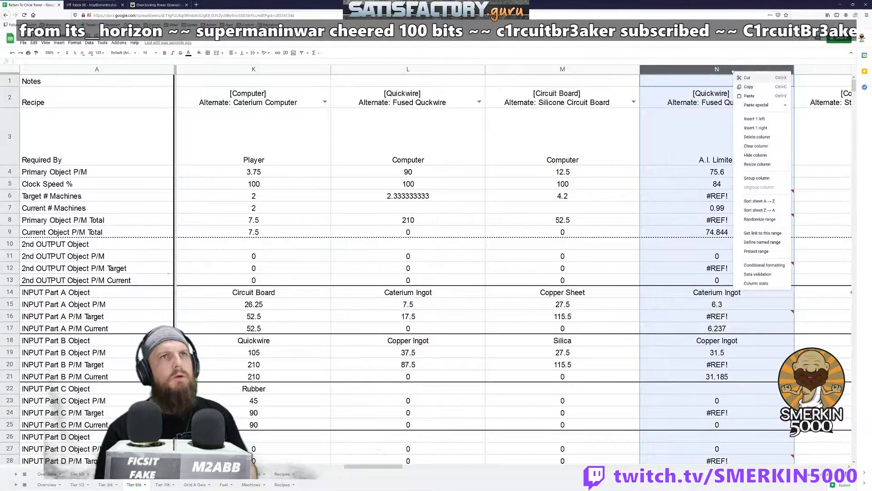
left_click(762, 138)
Change the recipe of the Steamed Copper Sheet column beside Circuit Board to the standard Copper Sheet.
left_click(734, 138)
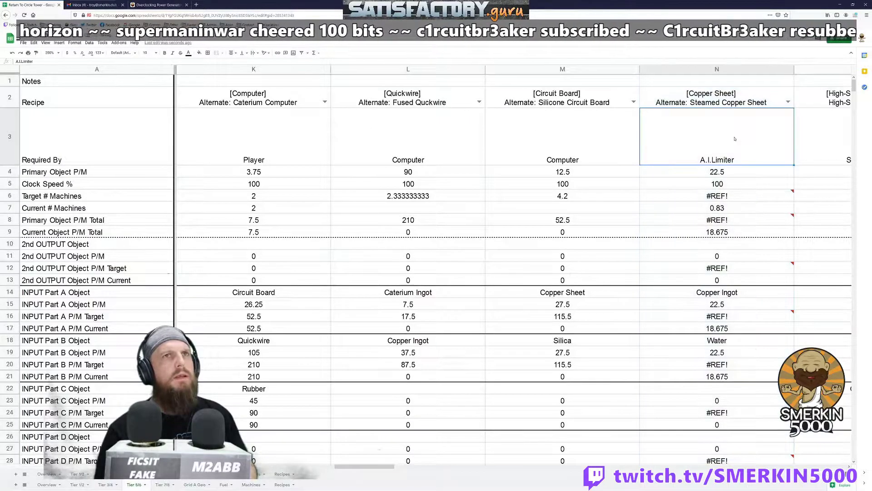
key("Up")
key("Return")
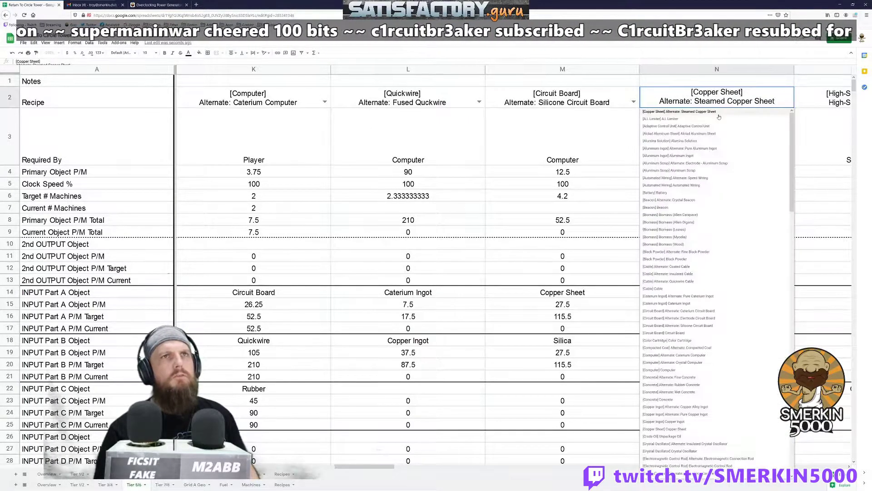
key("ctrl+a")
type("copp")
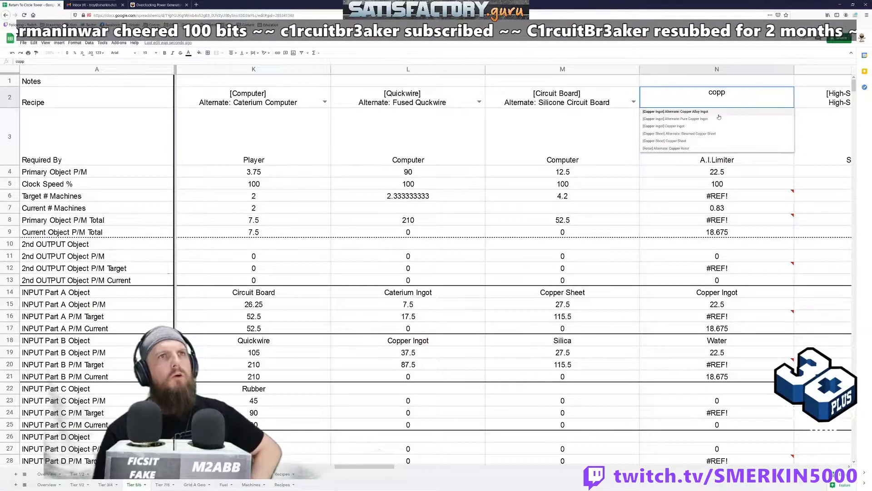
left_click(707, 145)
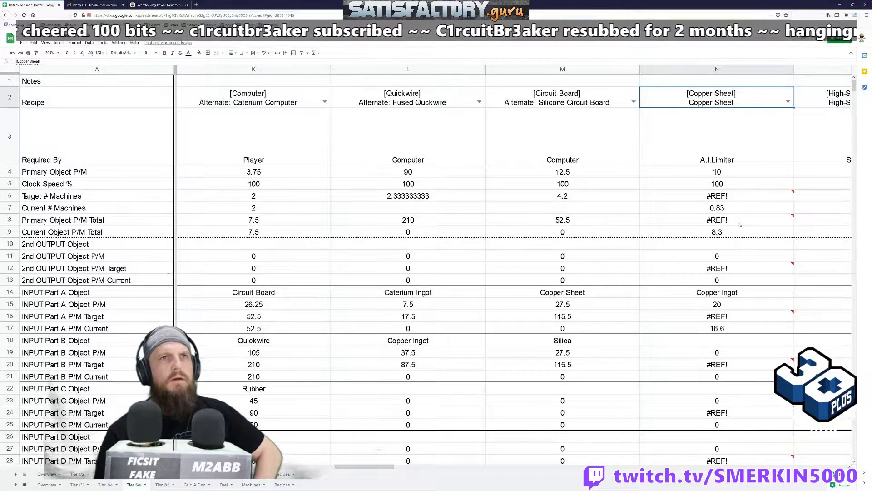
Set the Copper Sheet column's Required By entry to Circuit Board.
left_click(738, 151)
double_click(794, 152)
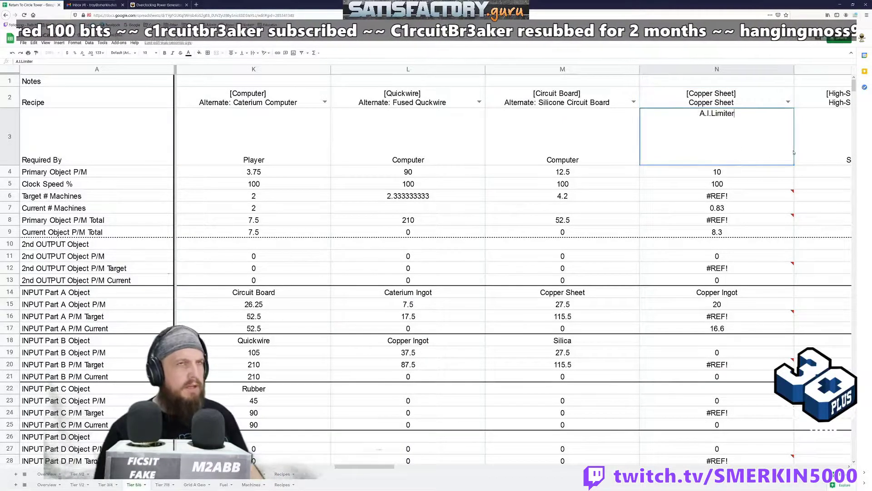
key("ctrl+a")
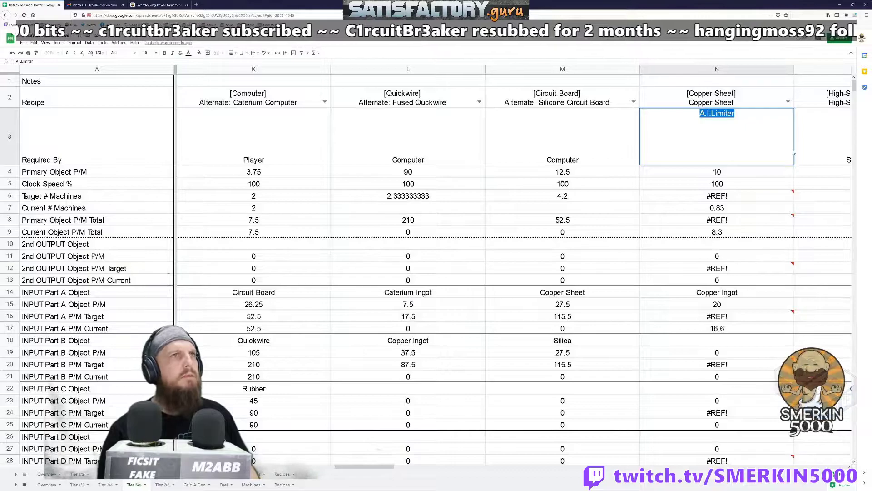
type("Cu")
key("BackSpace")
type("ircui")
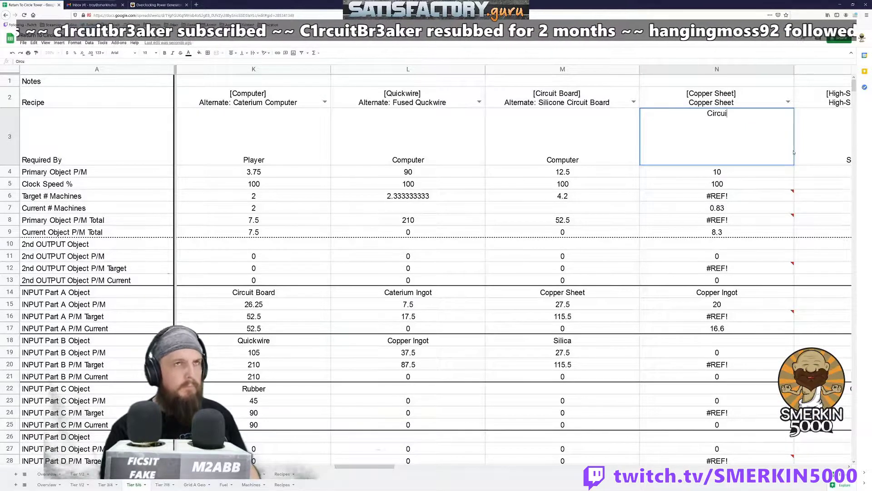
type("t Board")
key("Return")
Clear Current # Machines in the Copper Sheet column.
key("Down")
key("Down")
key("Down")
key("Delete")
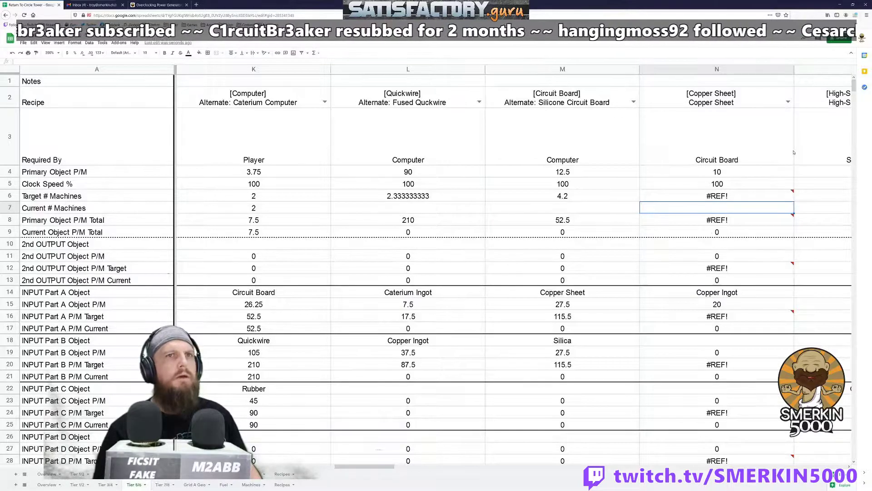
Replace Copper Sheet's broken Primary Object P/M Total formula with =sum(M16), referencing the Circuit Board's INPUT Part A P/M Target.
key("Down")
key("Return")
key("Left")
key("ctrl+shift+Left")
key("Escape")
key("Up")
key("Up")
key("Down")
key("Down")
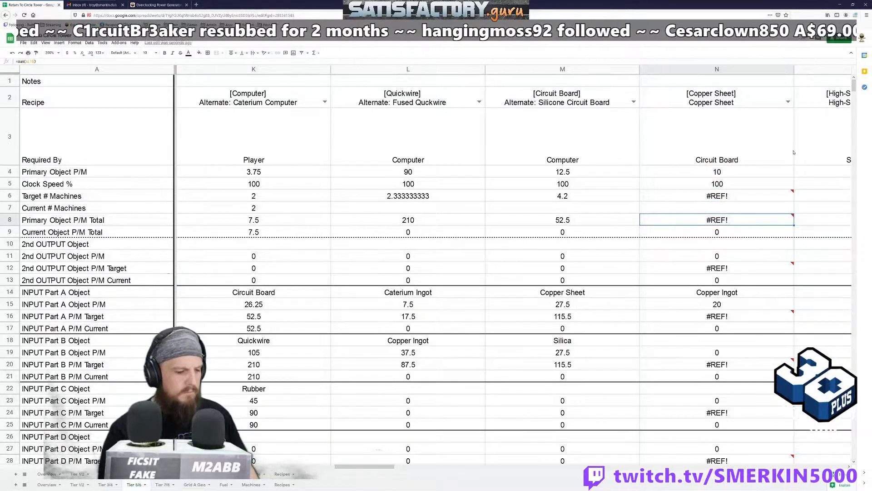
type("=sum(")
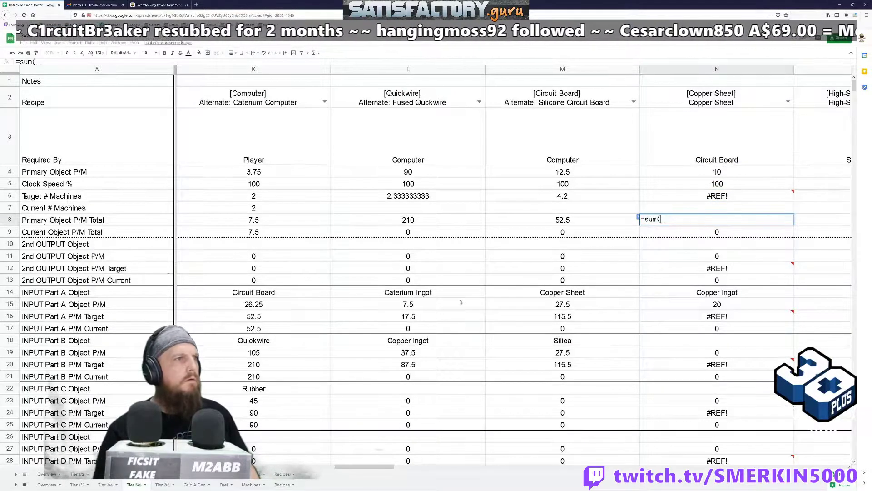
left_click(249, 320)
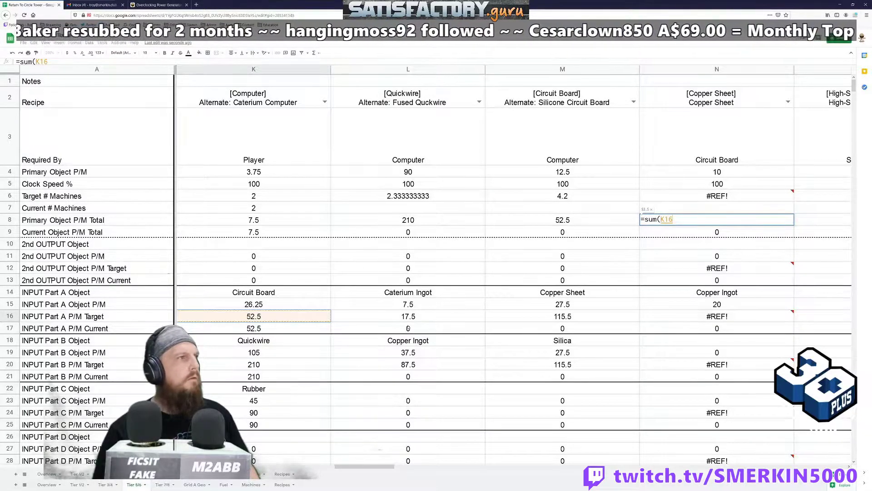
left_click(574, 317)
key("Return")
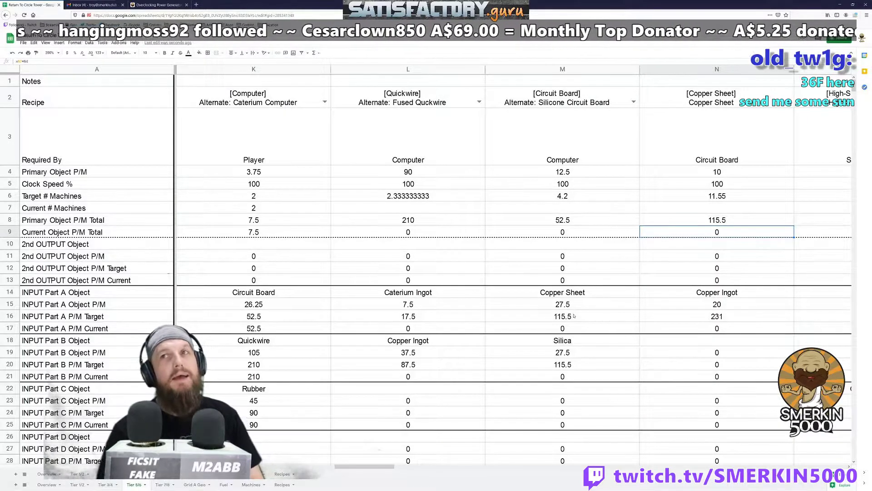
key("Up")
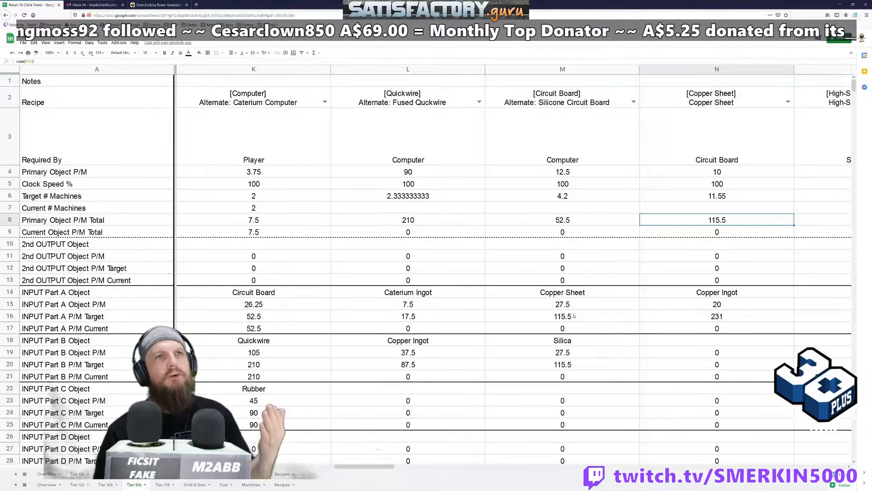
Delete the High-Speed Connector column that is required by Supercomputer.
key("Right")
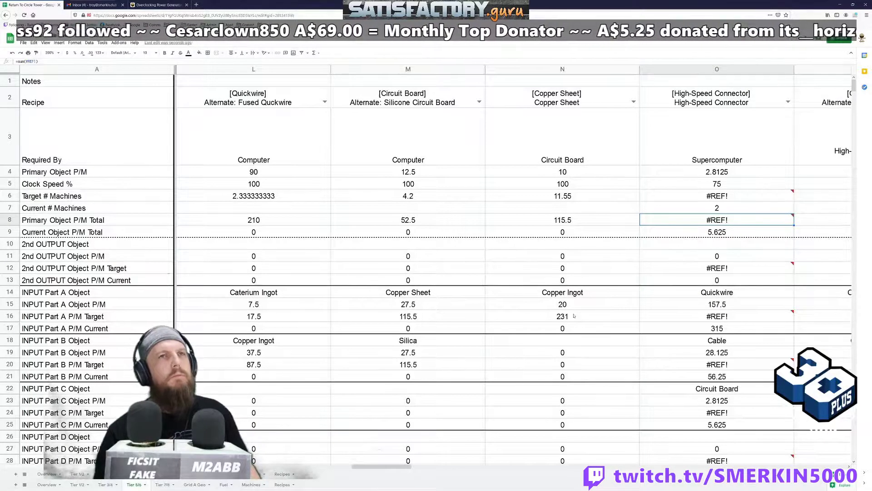
left_click(753, 70)
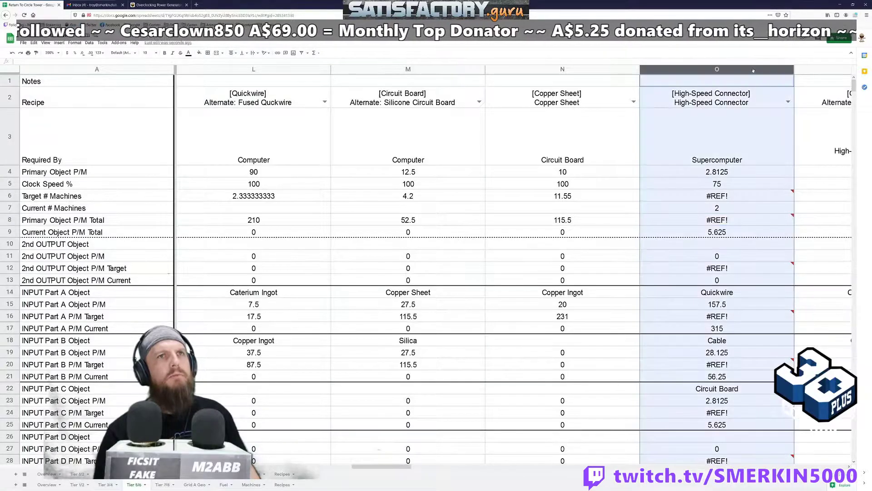
right_click(753, 70)
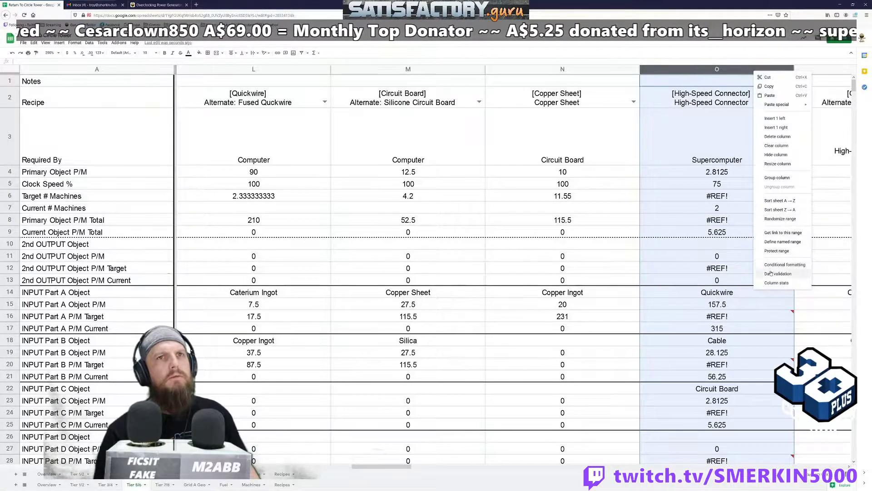
left_click(784, 138)
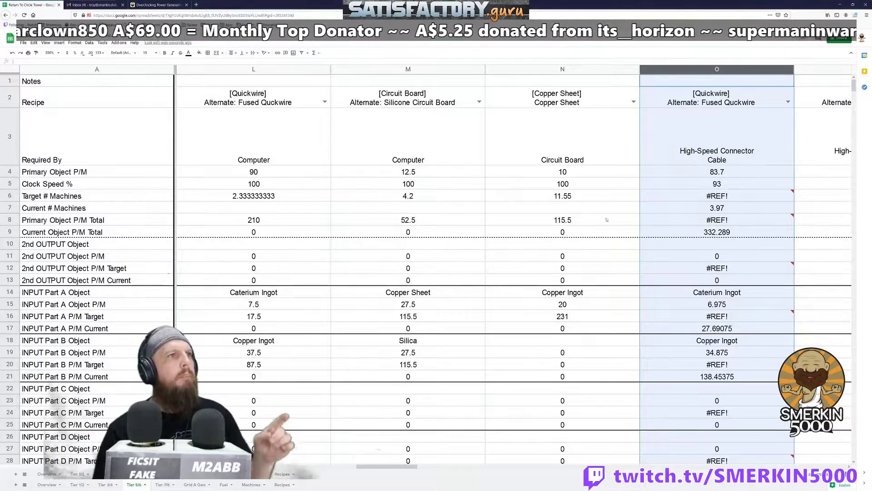
Examine the Circuit Board's Silica input and the recipes and Required By entries from Copper Sheet through Gas Filter.
left_click(423, 345)
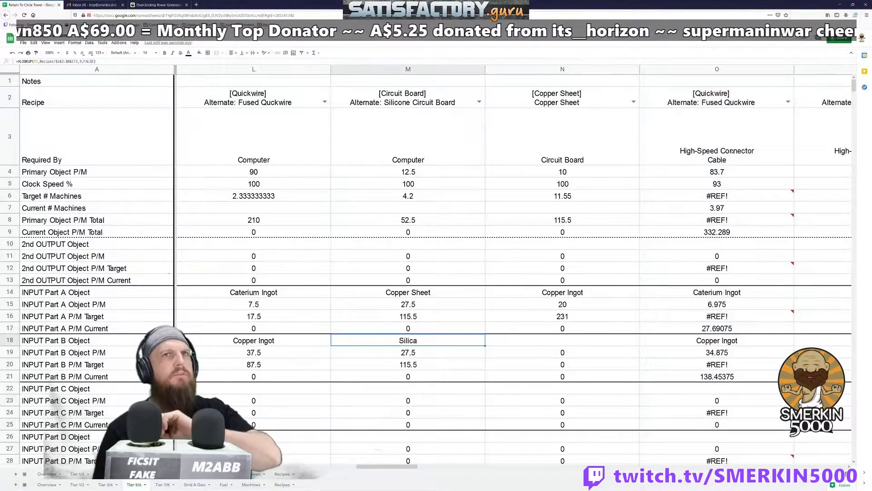
left_click(691, 154)
key("Right")
key("Right")
key("Right")
key("Right")
key("Right")
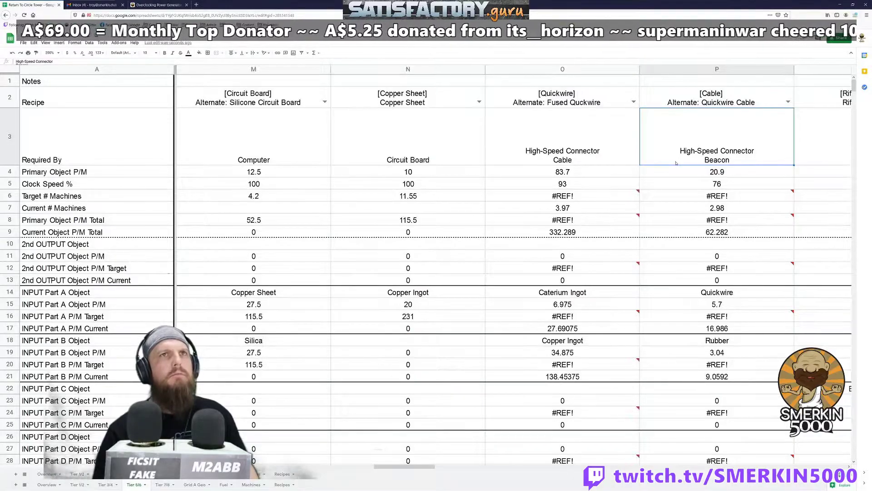
key("Right")
key("Right")
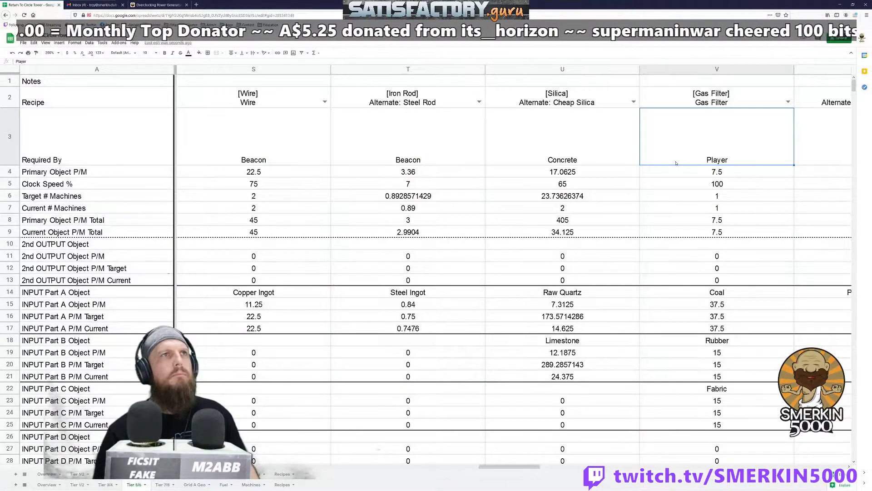
key("Left")
key("Left")
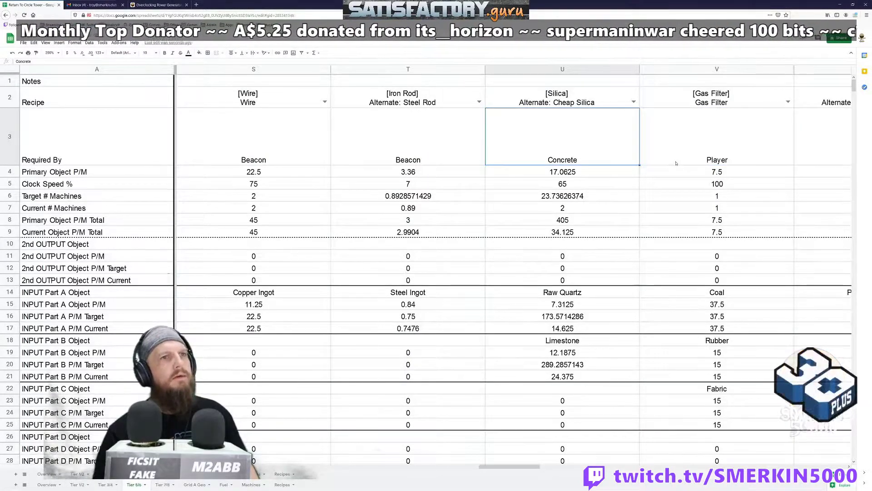
key("Left")
key("Left")
key("Left")
key("Left")
key("Left")
key("Left")
key("Left")
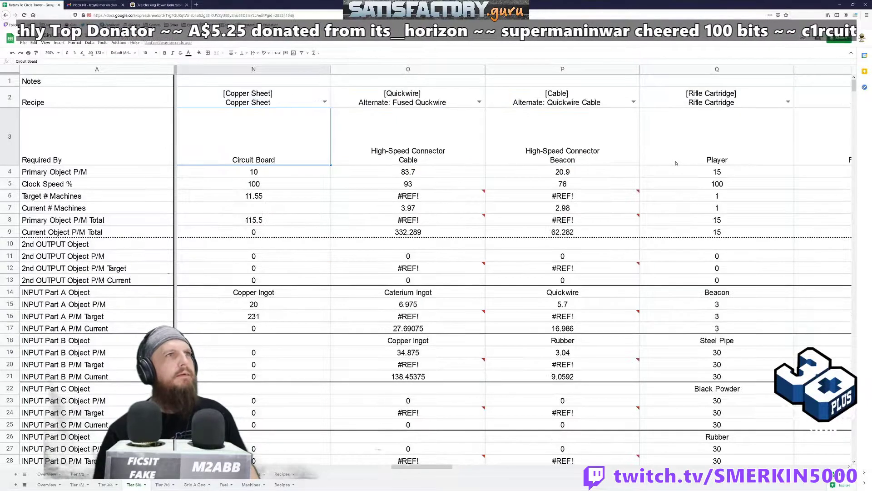
key("Right")
key("Right")
key("Right")
key("Right")
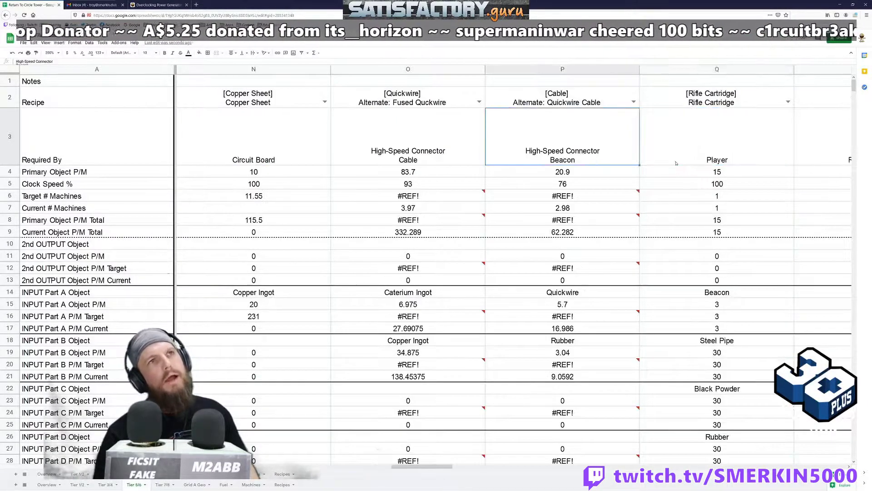
key("Right")
key("Right")
key("Right")
key("Right")
key("Right")
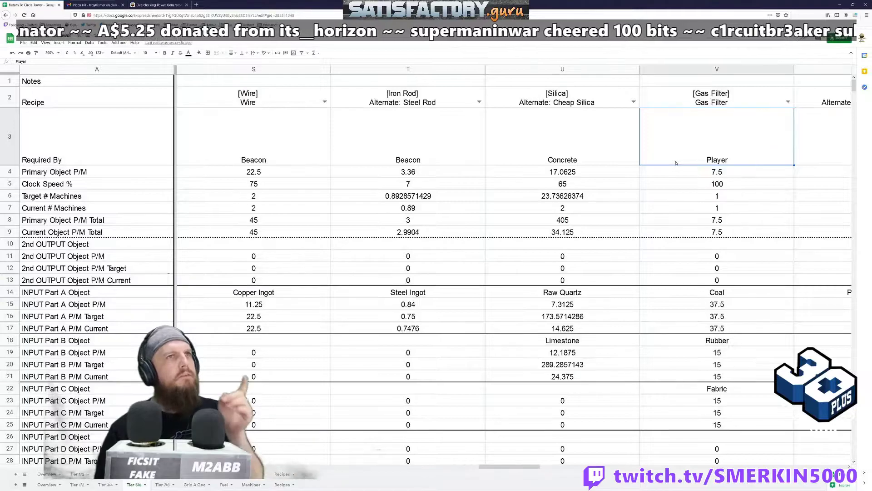
Review the Required By entries from Silica back to Concrete, then check Concrete's Target # Machines.
key("Left")
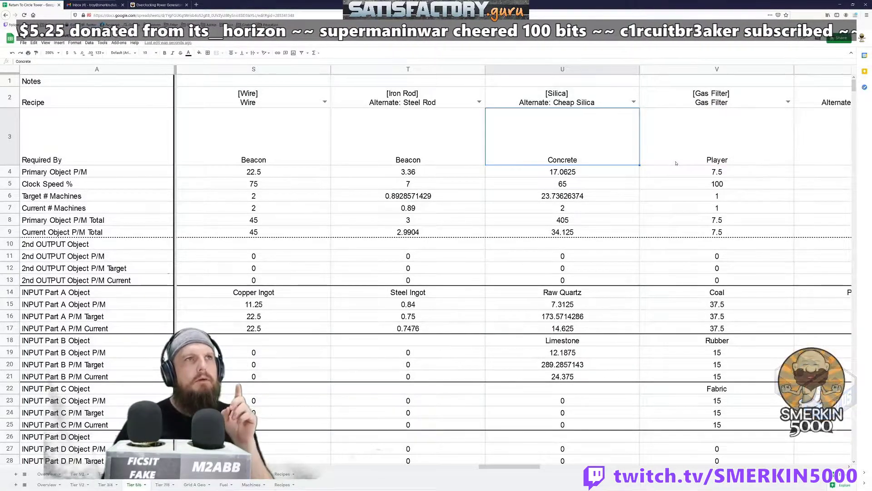
key("Left")
key("Left")
key("Left")
key("Left")
key("Left")
key("Left")
key("Left")
key("Left")
key("Left")
key("Left")
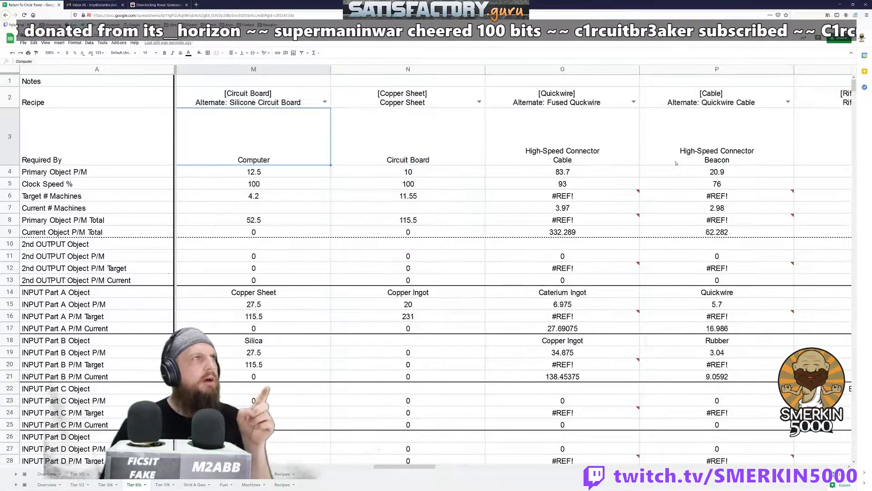
key("Left")
key("Left")
key("Left")
key("Left")
key("Right")
key("Right")
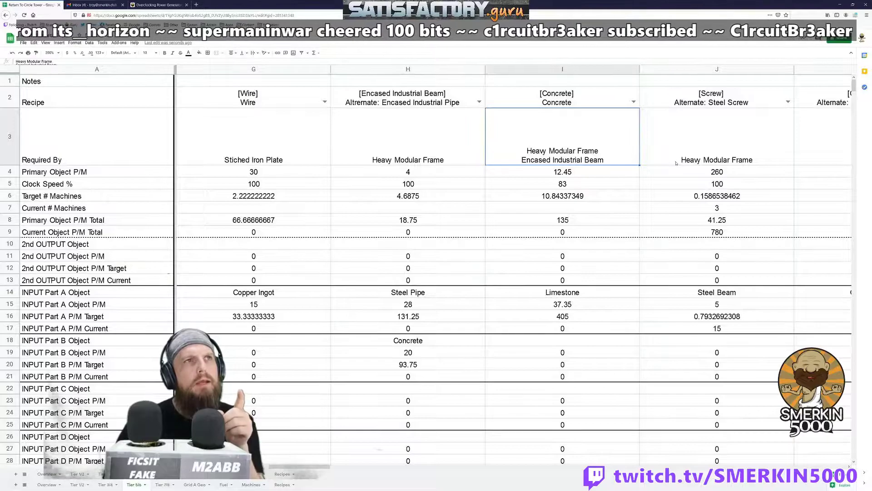
key("Down")
key("Down")
key("Down")
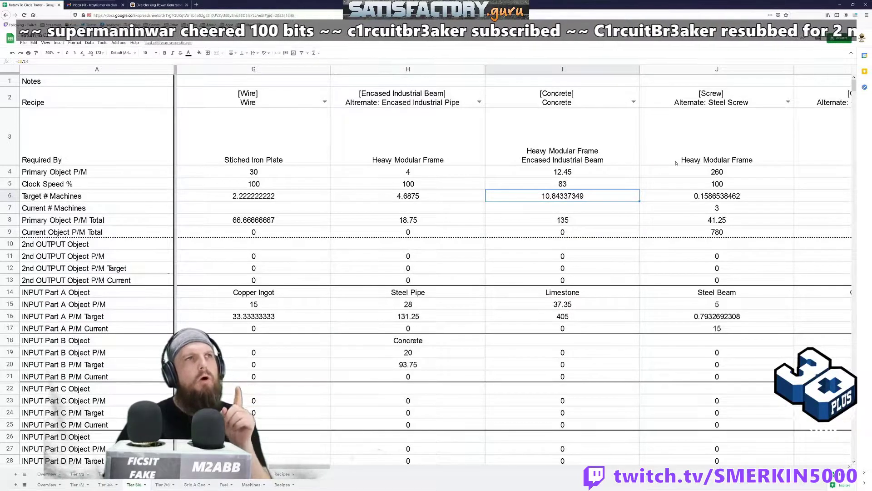
Change the Concrete column's recipe to [Concrete] Alternate: Fine Concrete, undoing and redoing the change to compare the two recipes.
key("Up")
key("Up")
key("Up")
key("Up")
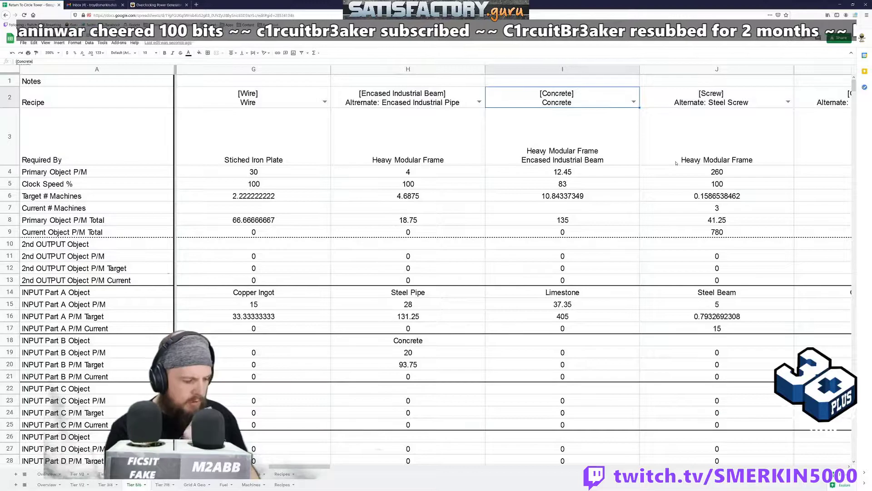
type("con")
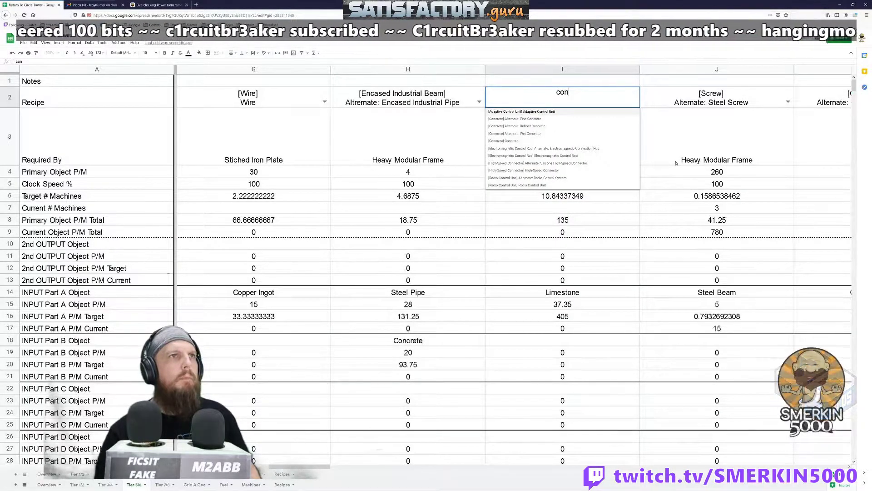
key("Down")
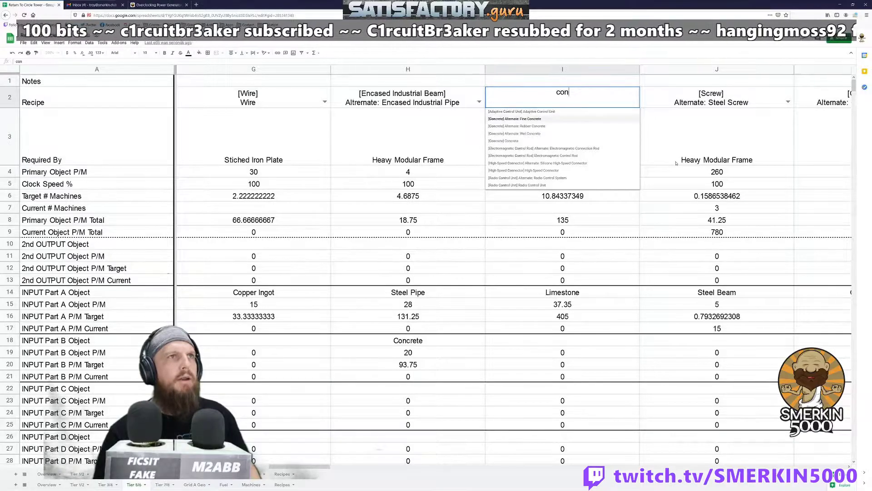
key("Return")
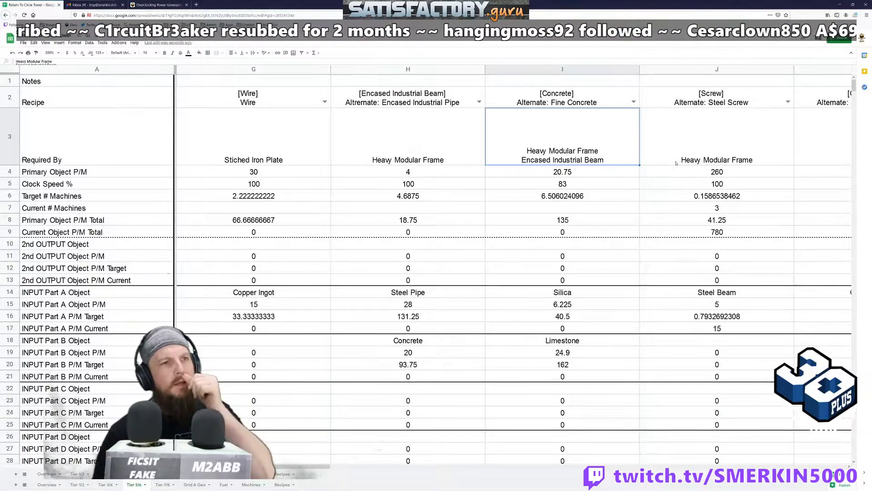
key("ctrl+z")
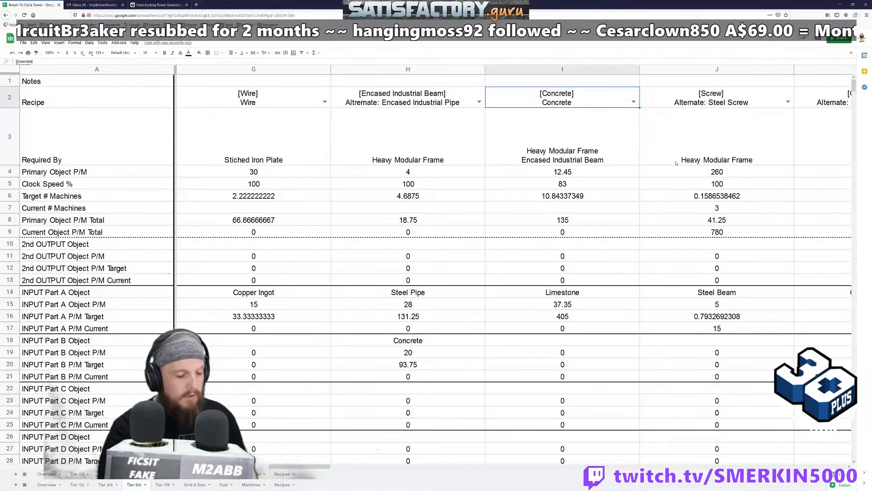
key("ctrl+y")
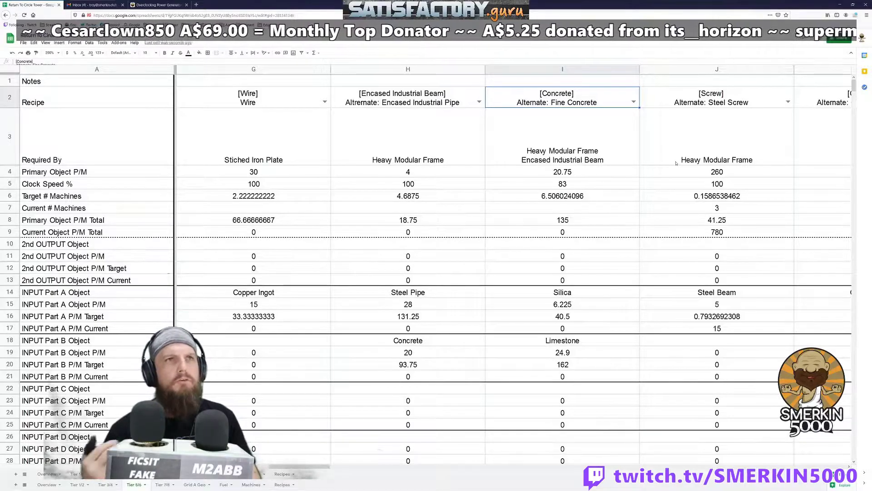
Examine the recipes and Required By entries from Screw through Silica for columns that are no longer needed.
key("Right")
key("Right")
key("Right")
key("Right")
key("Right")
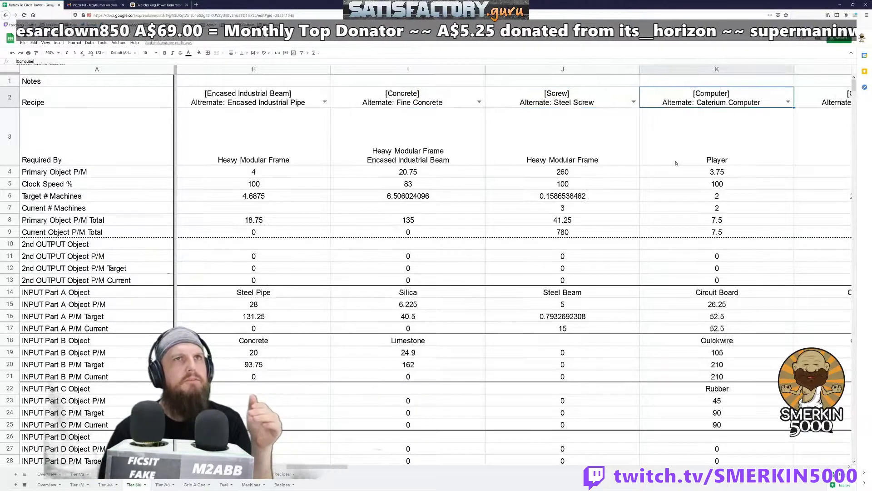
key("Right")
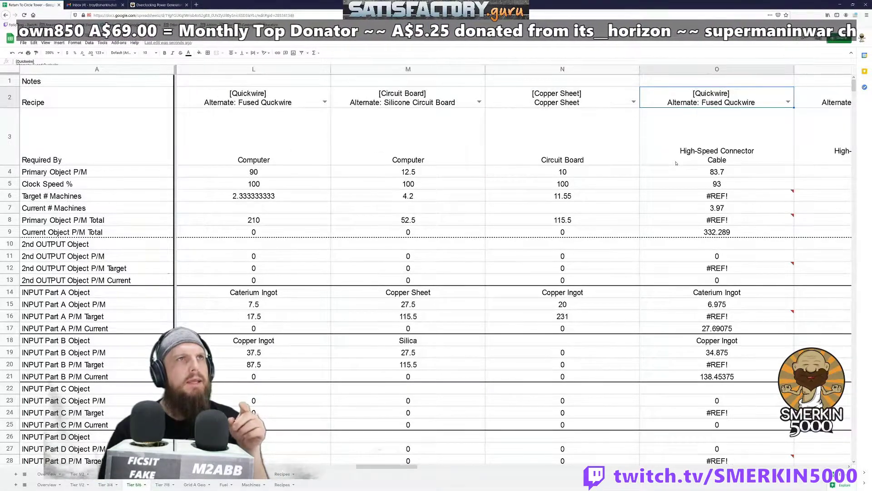
key("Right")
key("Right")
key("Right")
key("Right")
key("Right")
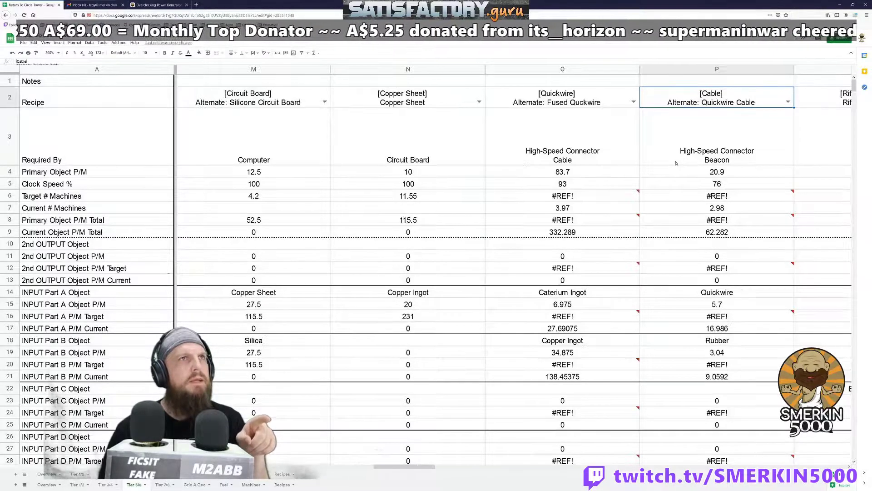
key("Right")
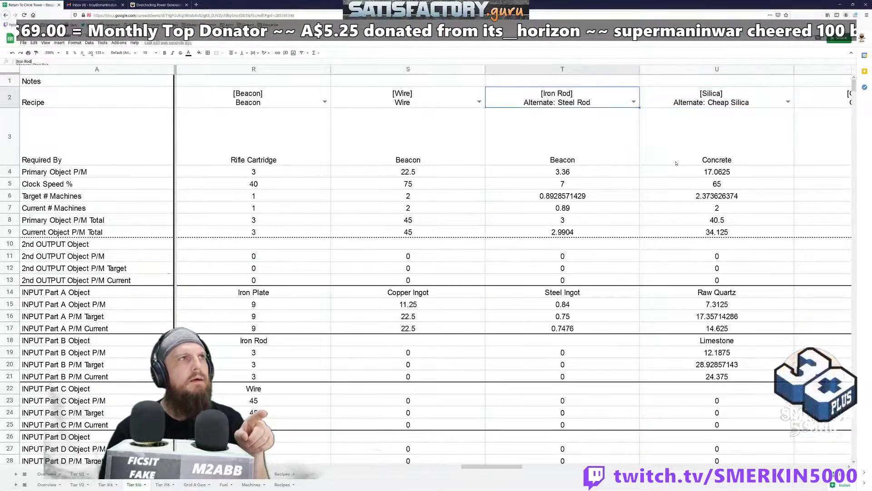
Delete the Rifle Cartridge column and the Beacon column that is required by it.
key("Left")
key("Left")
key("Left")
key("Left")
key("Left")
key("Right")
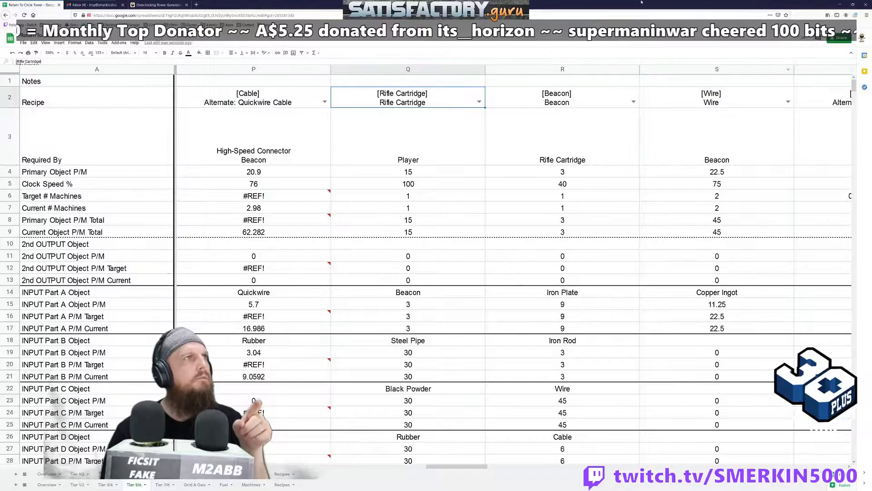
right_click(420, 70)
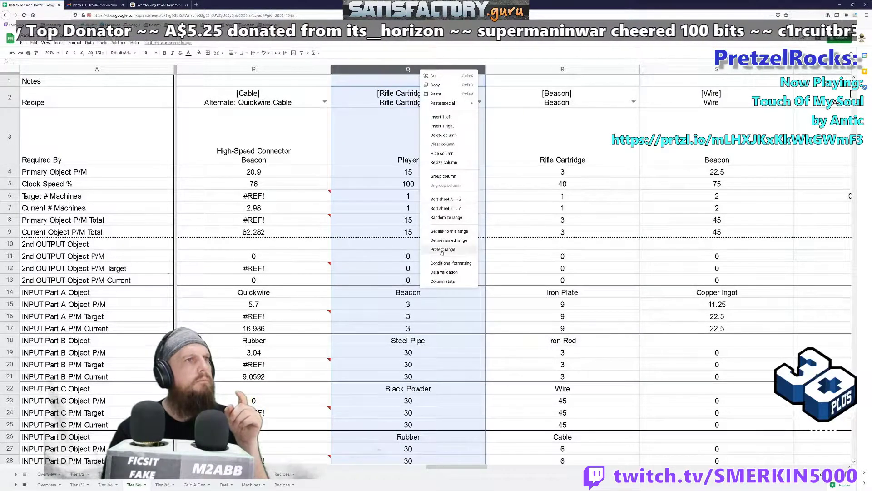
left_click(445, 136)
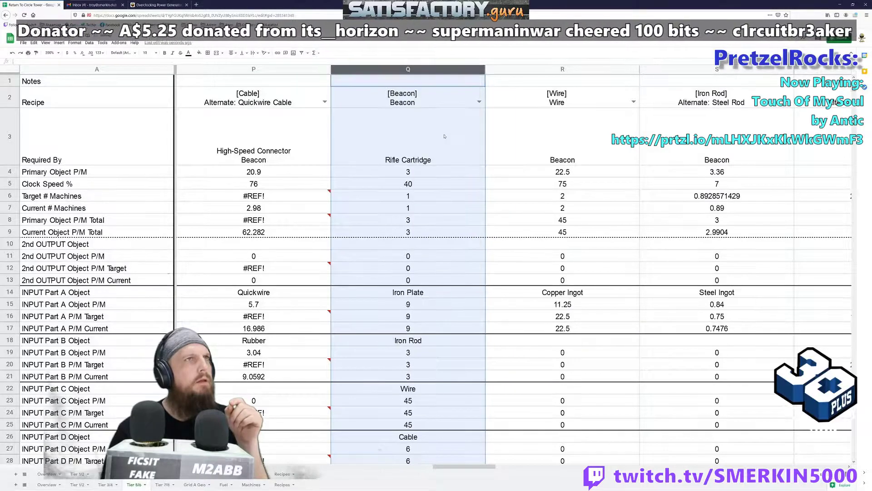
right_click(420, 70)
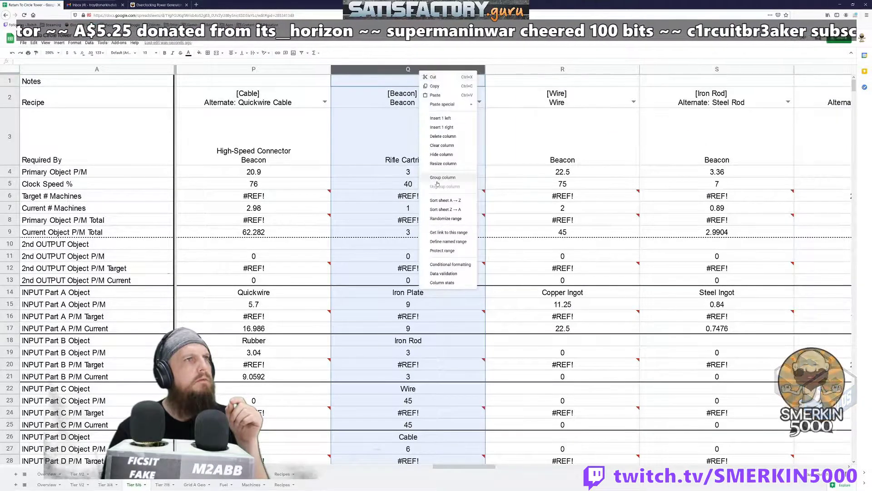
left_click(436, 138)
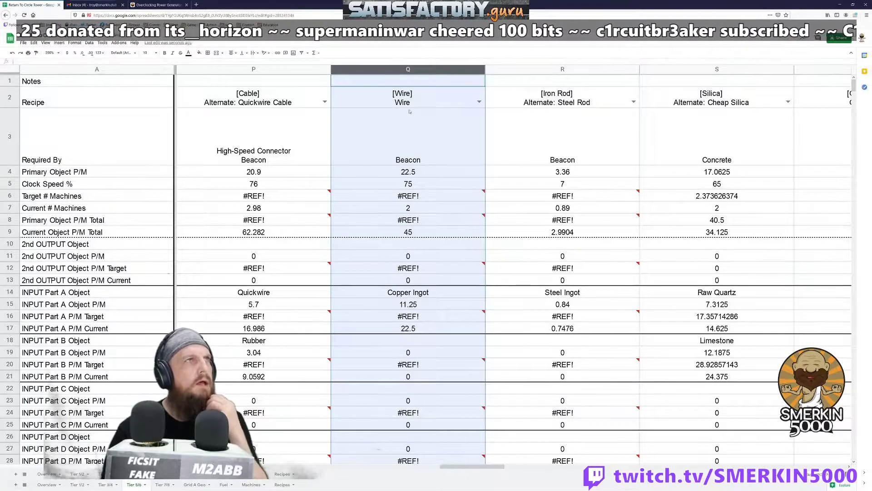
left_click(529, 132)
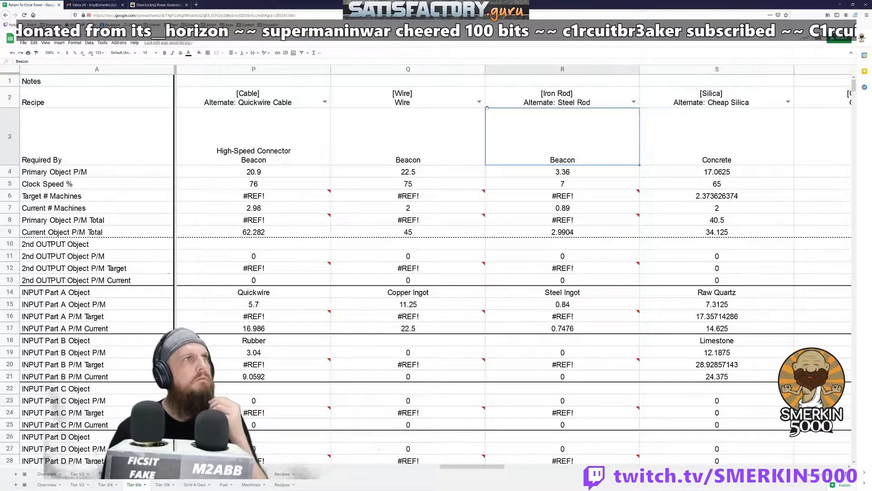
Delete the Wire and Iron Rod columns that are required by Beacon.
left_click(432, 70)
right_click(432, 71)
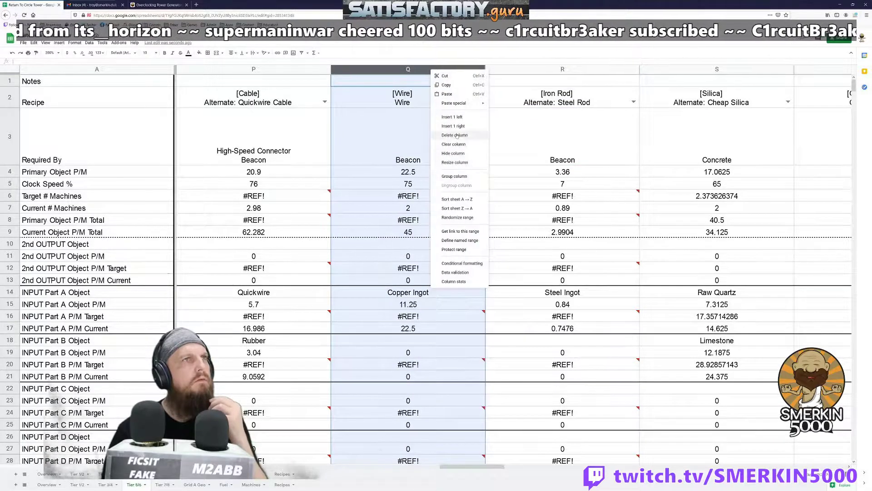
left_click(457, 136)
right_click(435, 71)
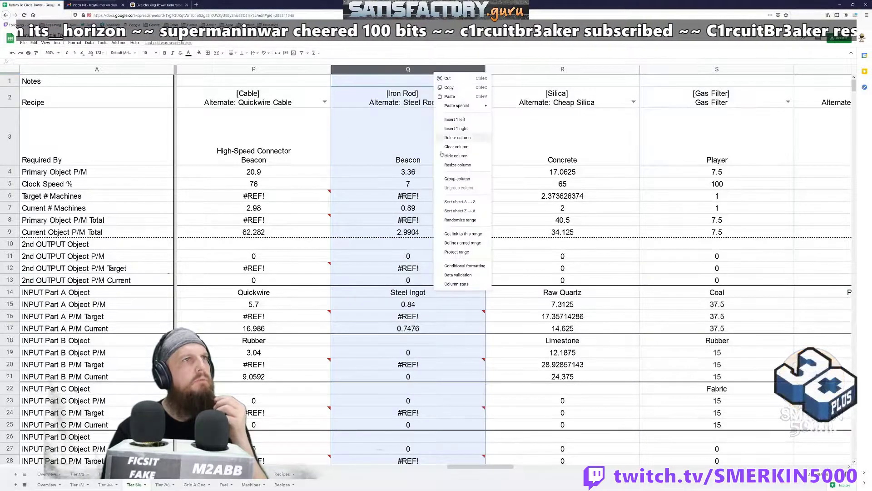
left_click(458, 137)
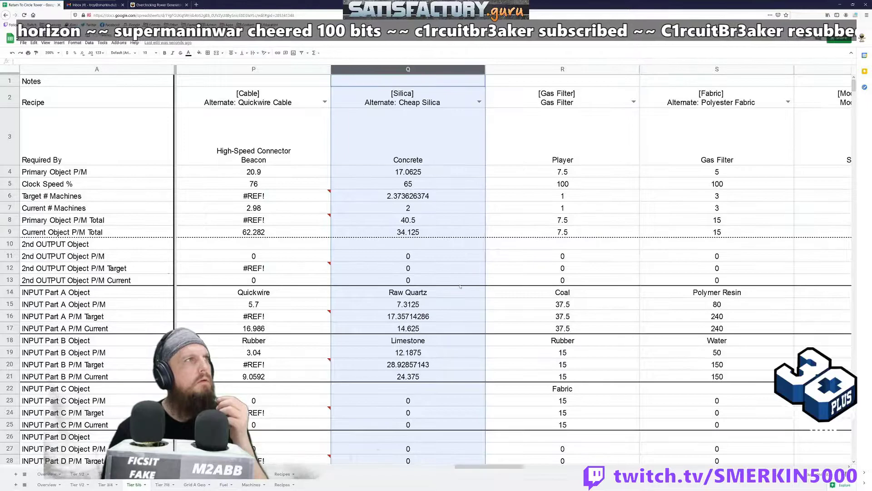
Delete the Cable column that is required by High-Speed Connector and Beacon.
left_click_drag(474, 466, 462, 466)
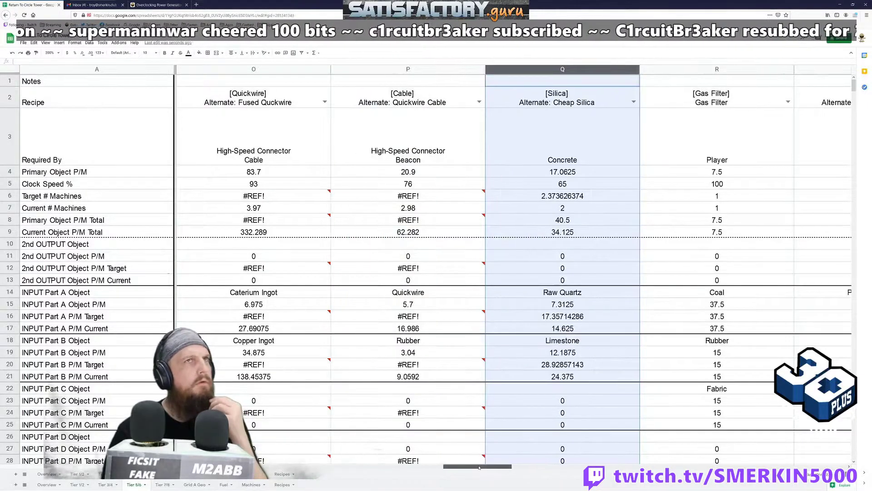
right_click(420, 70)
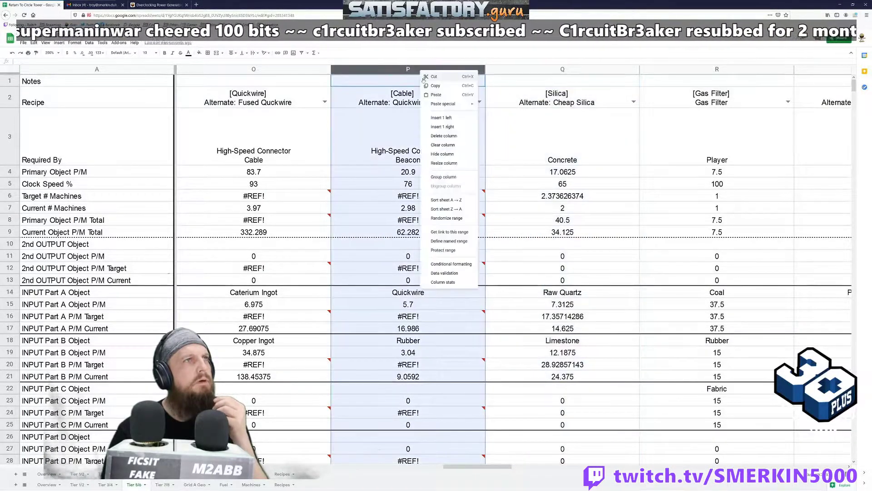
left_click(450, 136)
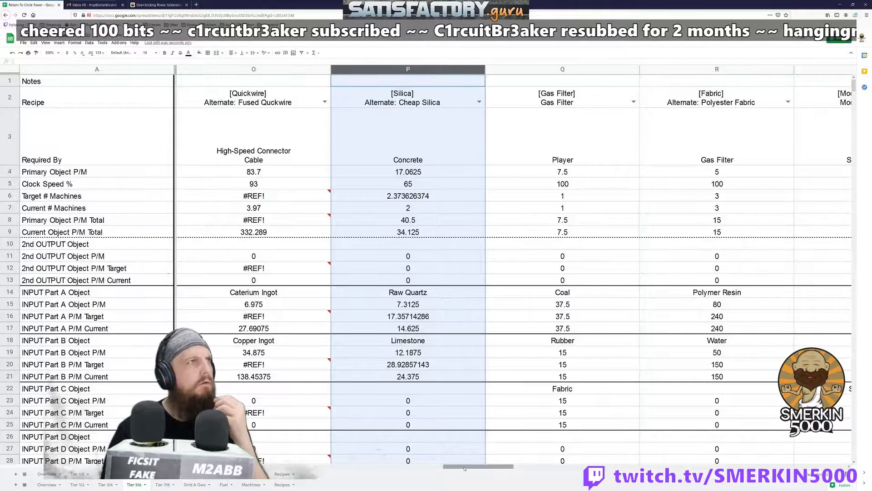
Move the Silica column between the Copper Sheet column and the Quickwire column required by High-Speed Connector.
scroll(434, 461, "left", 1)
left_click_drag(592, 72, 422, 98)
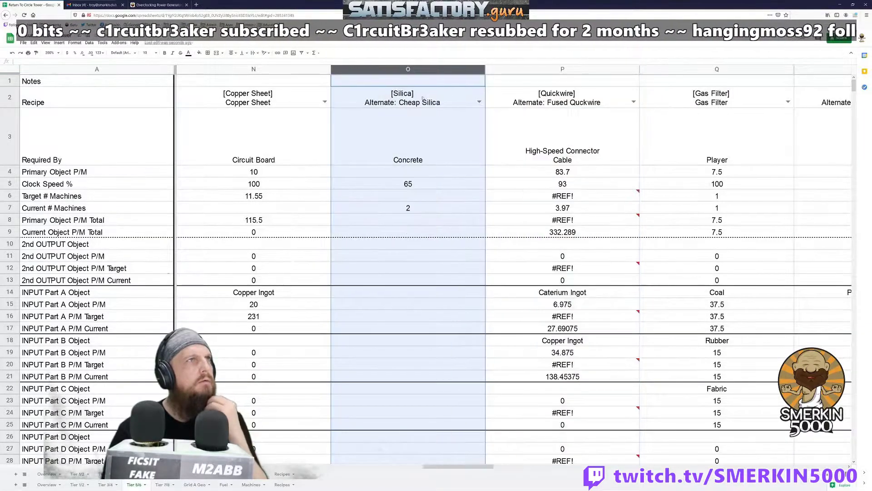
left_click(448, 150)
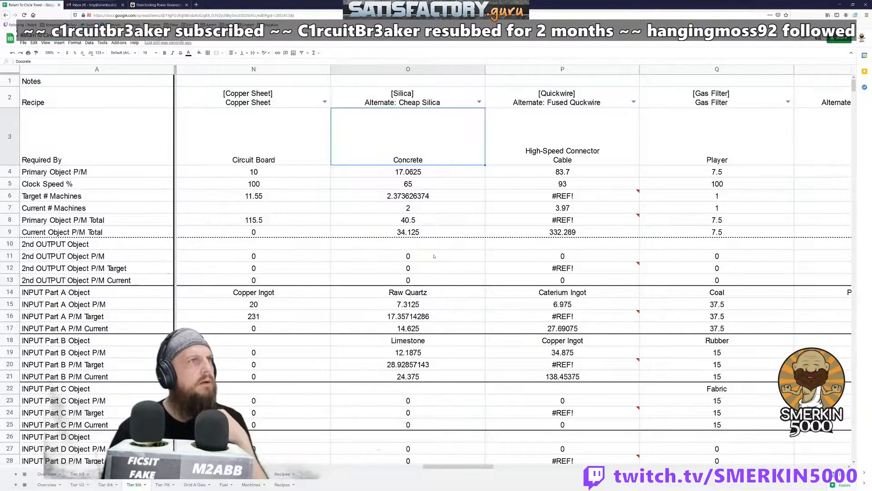
Set Silica's Required By entry to Fine Concrete and Circuit Board on separate lines, and go to its Target # Machines.
key("Return")
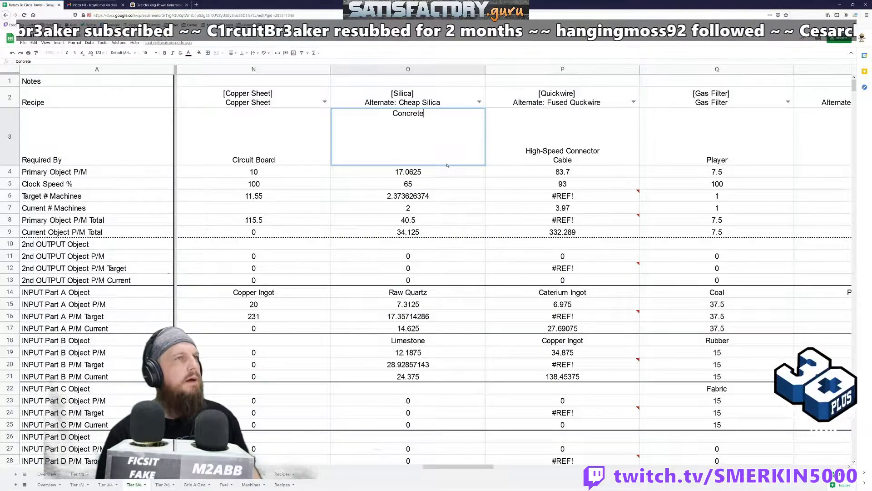
key("Escape")
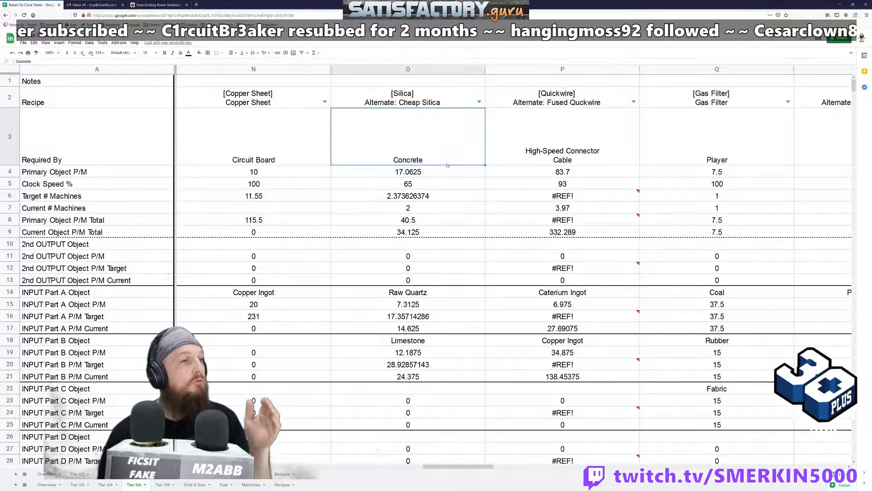
left_click_drag(452, 468, 416, 459)
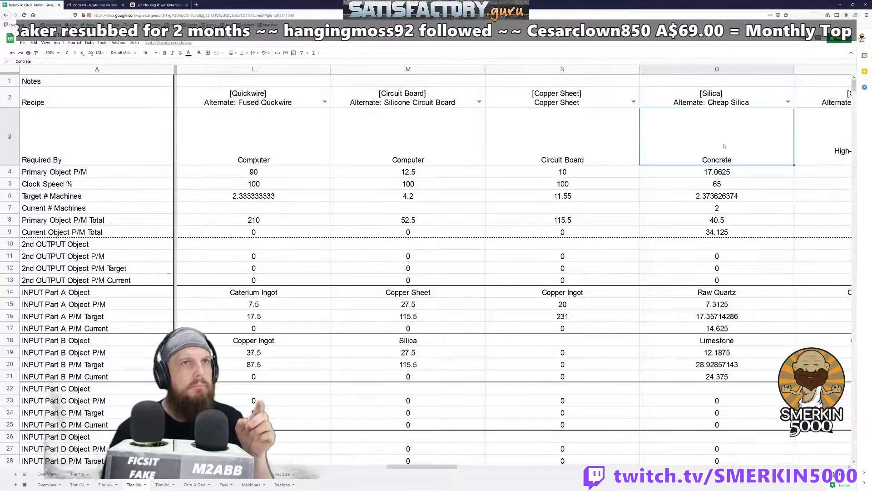
double_click(691, 148)
type("Fine")
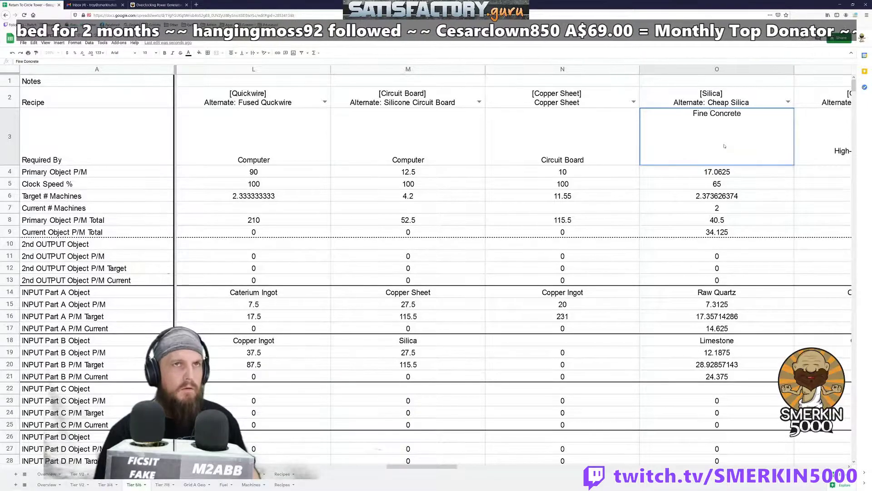
key("alt+Return")
type("Cur")
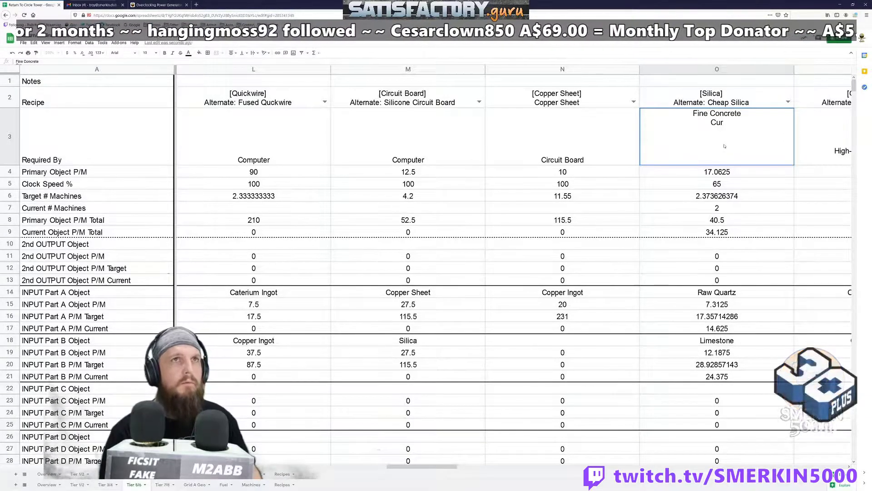
key("BackSpace")
key("BackSpace")
type("ircuit Board")
key("Return")
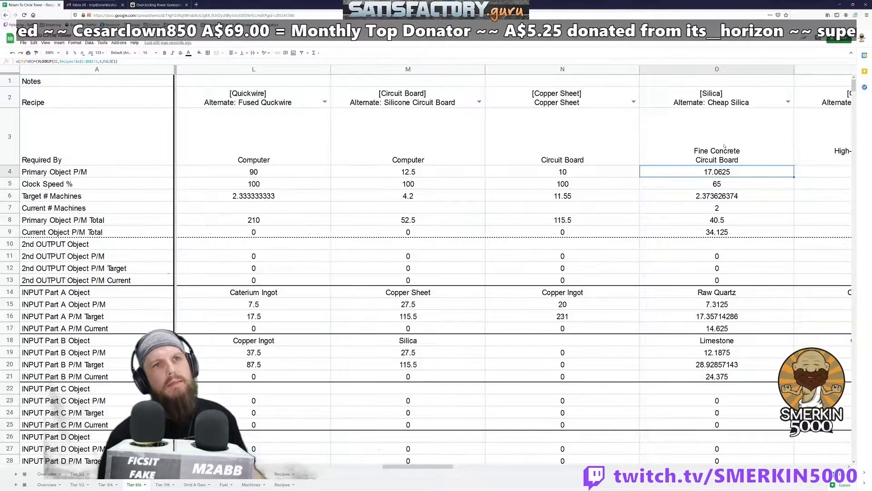
key("Down")
key("Down")
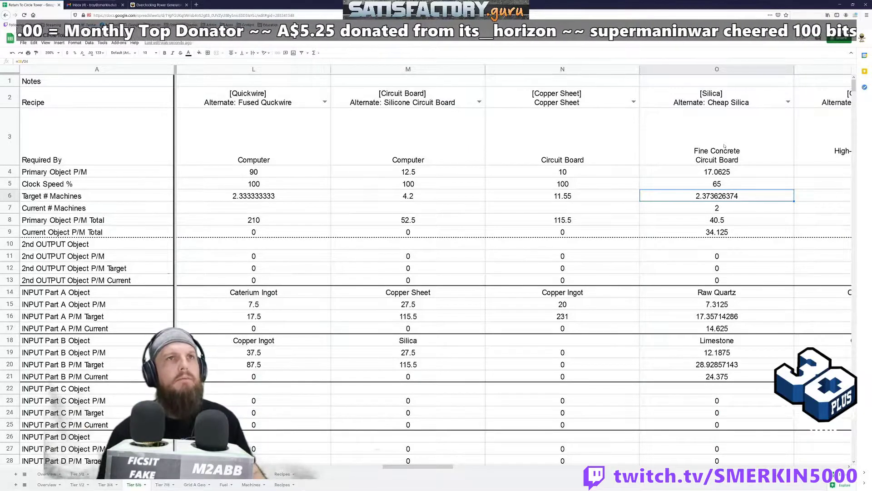
Clear Silica's Current # Machines entry and set its Clock Speed % to 100.
key("Down")
key("Delete")
key("Up")
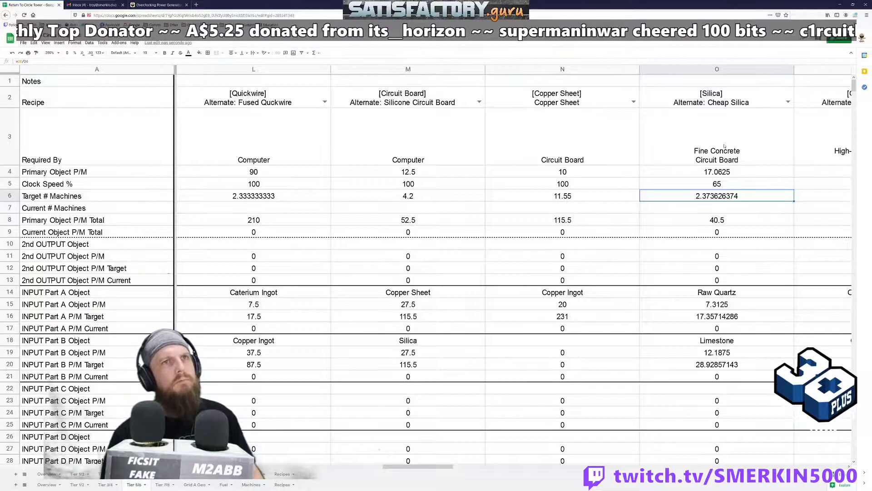
key("Up")
type("100")
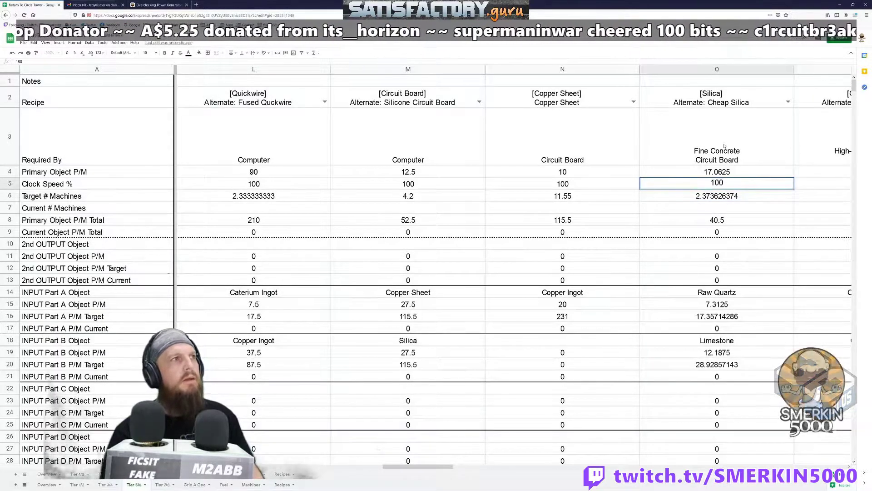
key("Return")
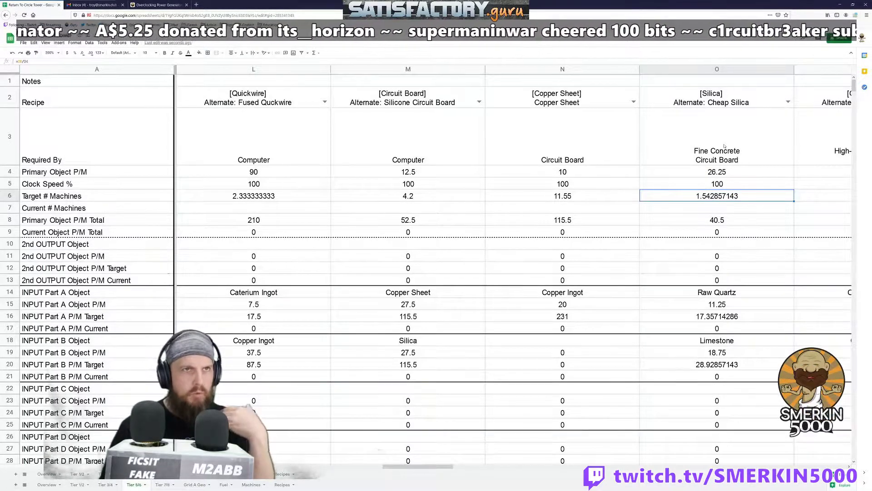
Set Silica's Primary Object P/M Total to the sum of the Silica targets in the Concrete and Circuit Board columns, I16 and M20.
key("Down")
key("Down")
key("Return")
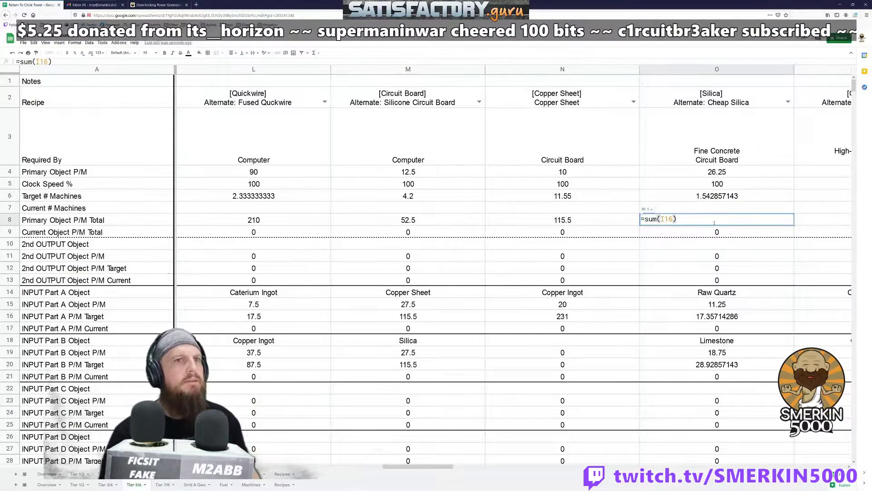
key("Left")
key("shift+Left")
key("BackSpace")
key("BackSpace")
key("BackSpace")
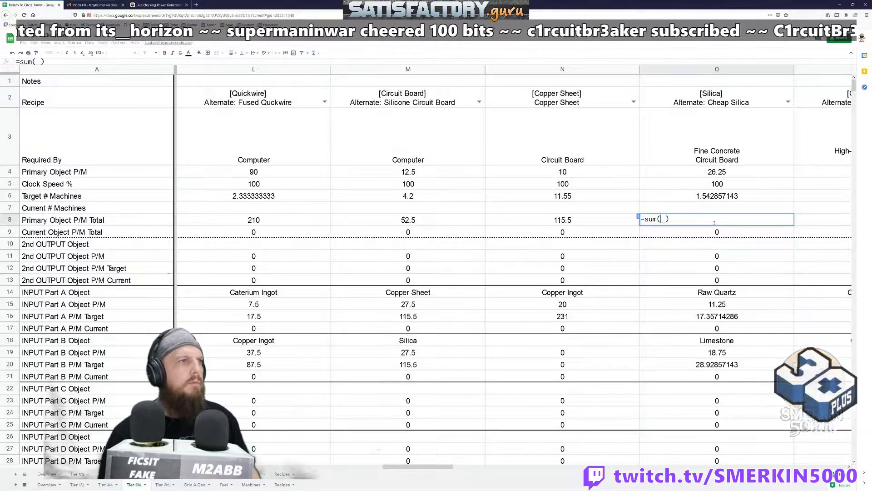
left_click_drag(402, 468, 332, 466)
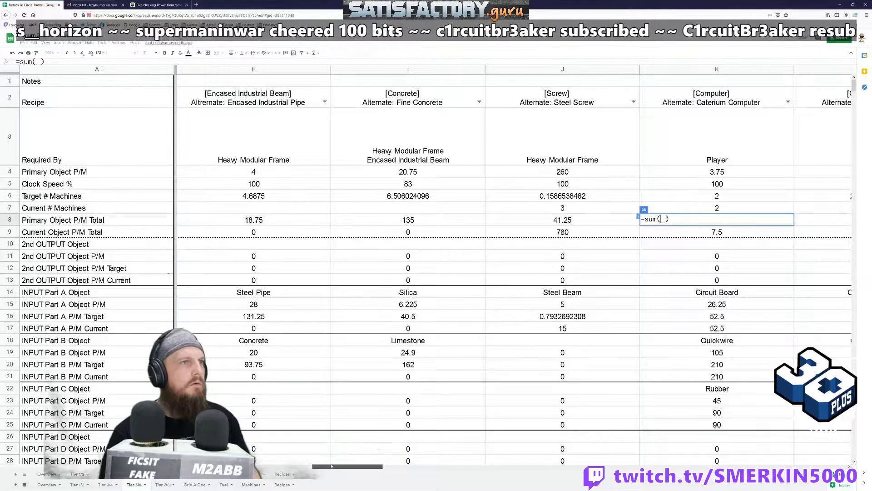
left_click(410, 317)
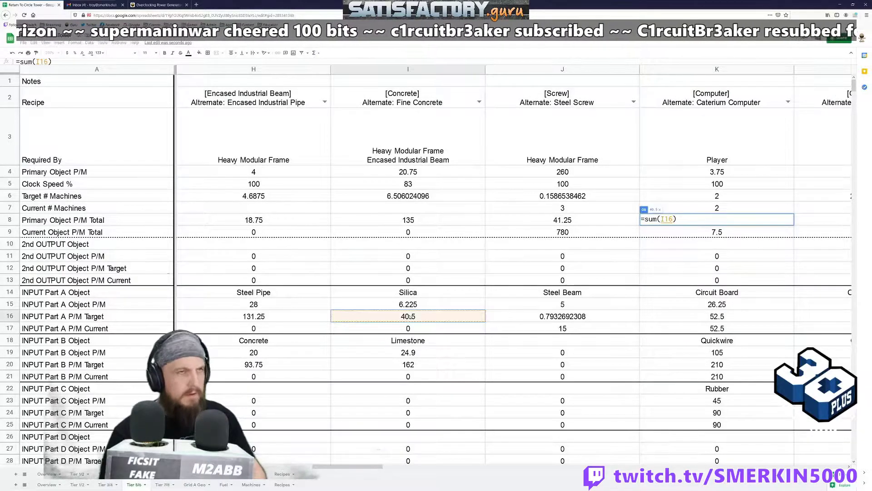
type(",")
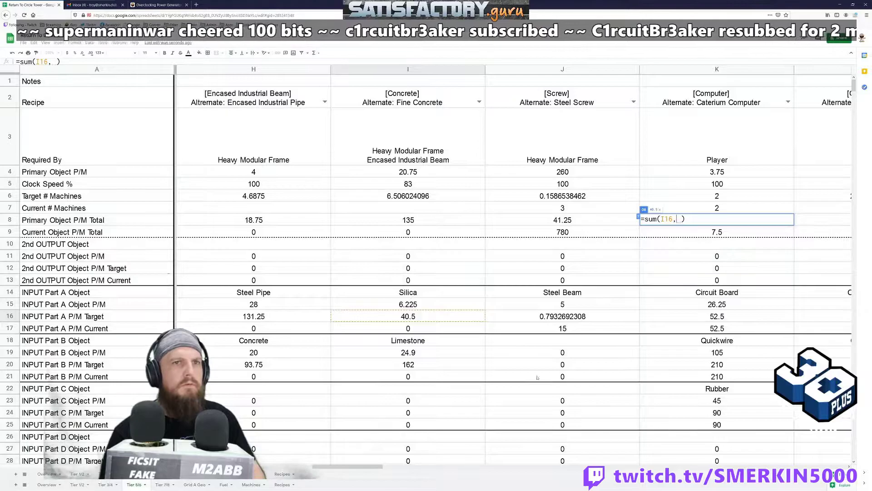
left_click_drag(332, 467, 395, 466)
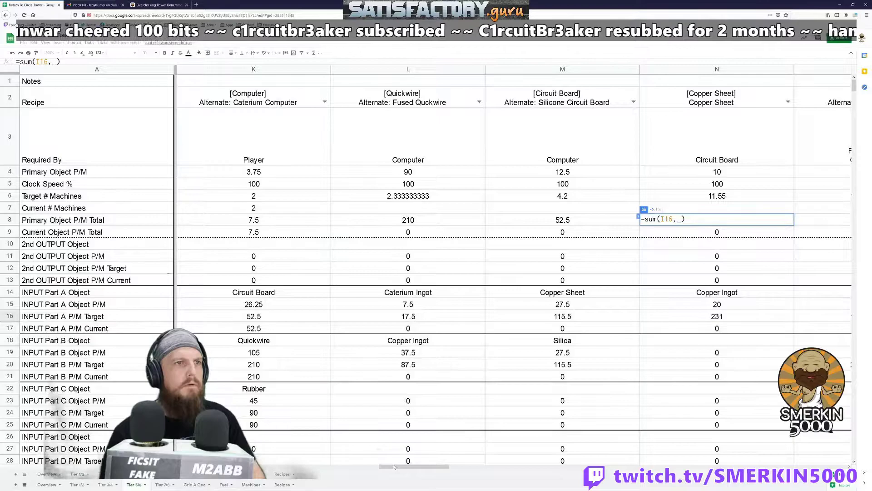
left_click(581, 366)
key("Tab")
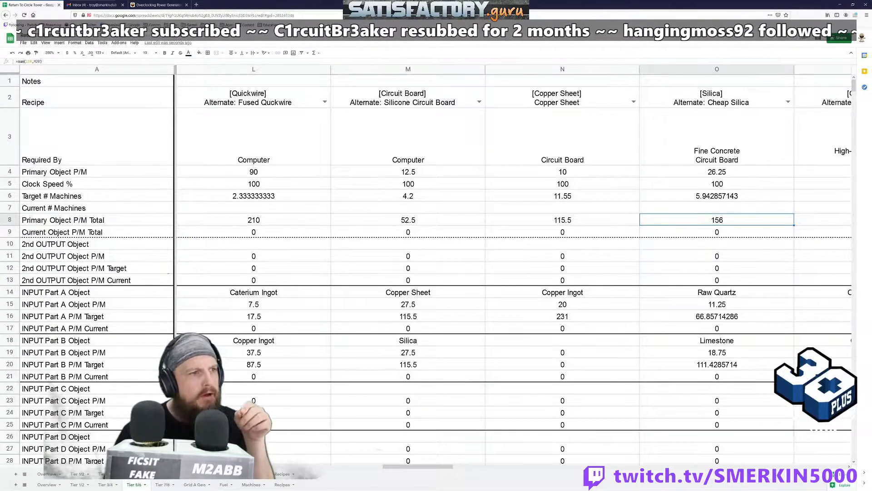
Review the totals and input parts across the Concrete, Silica and Computer chain columns, ending at Computer's Part C input.
left_click_drag(455, 470, 394, 473)
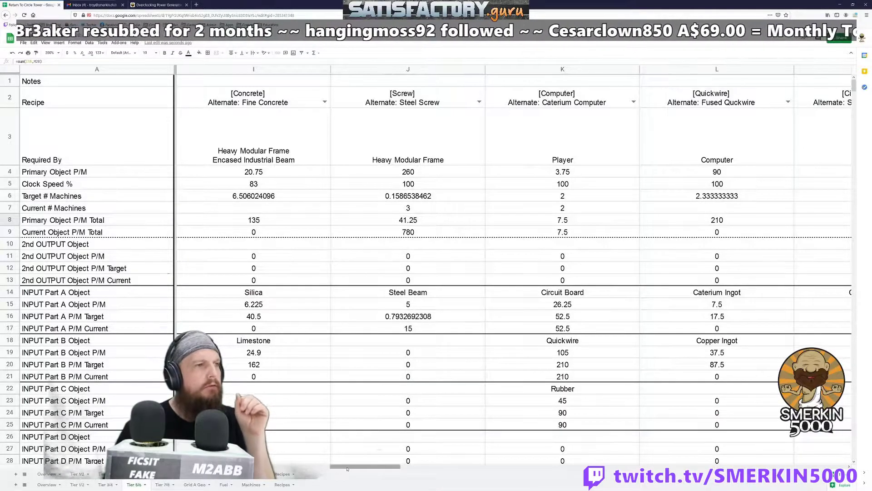
left_click_drag(347, 468, 438, 476)
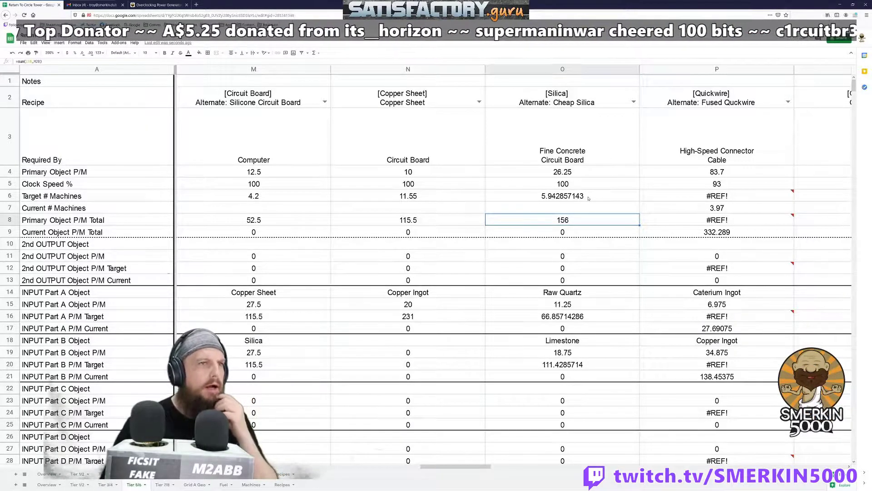
key("Right")
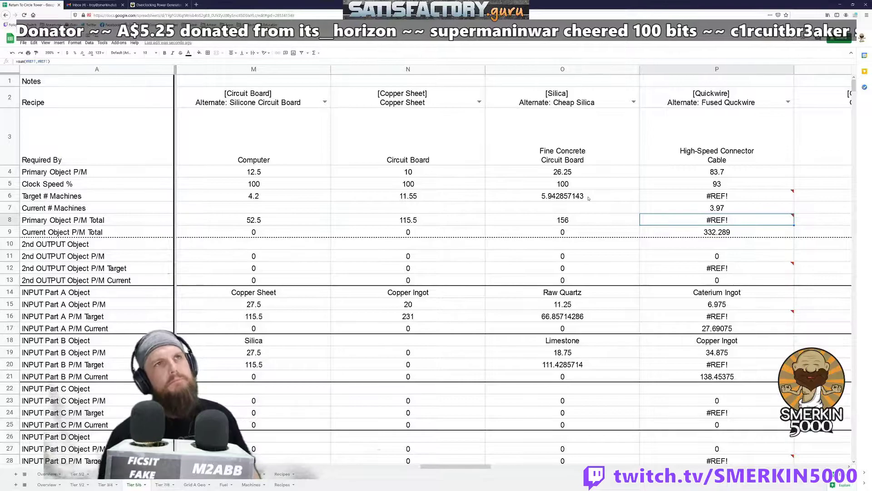
key("Left")
key("Left")
key("Left")
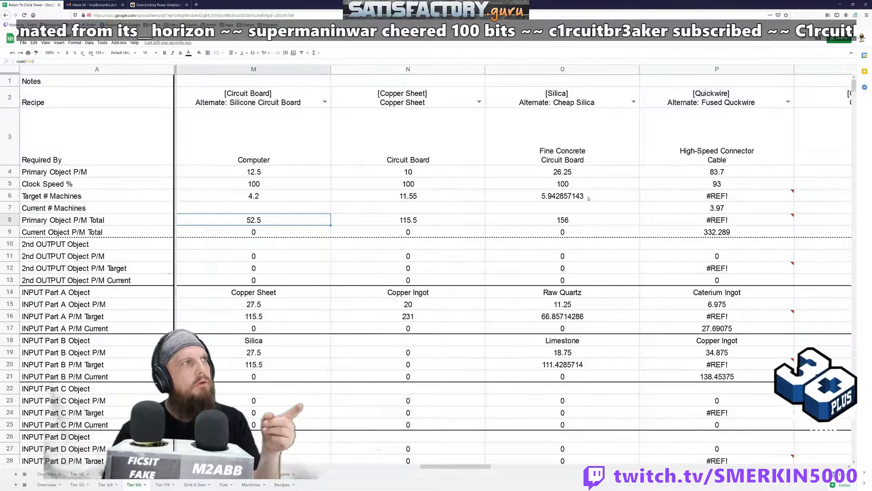
scroll(588, 198, "left", 1)
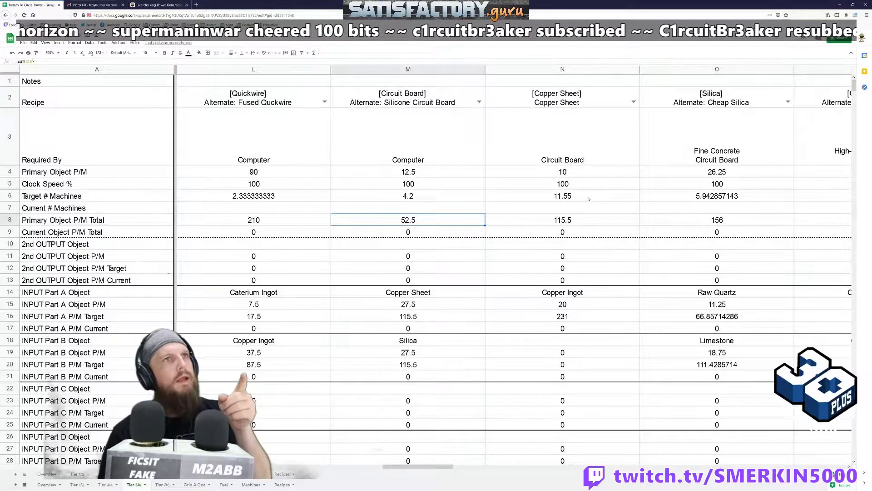
key("Left")
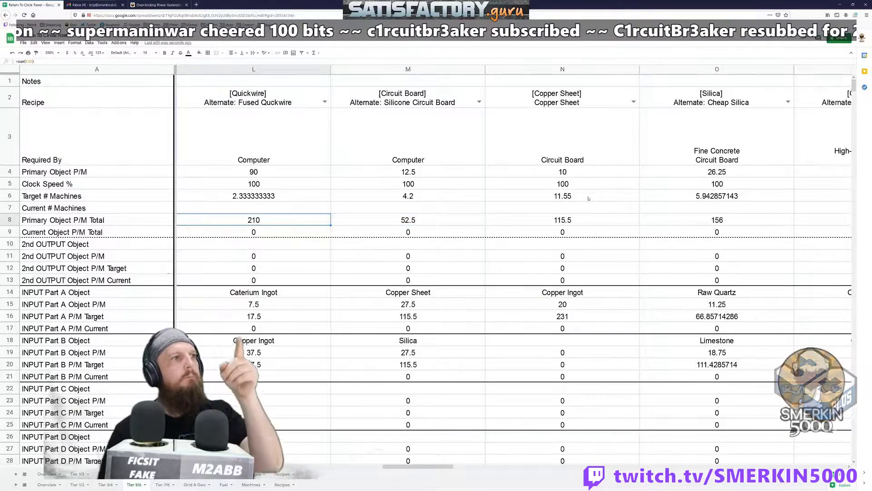
key("Down")
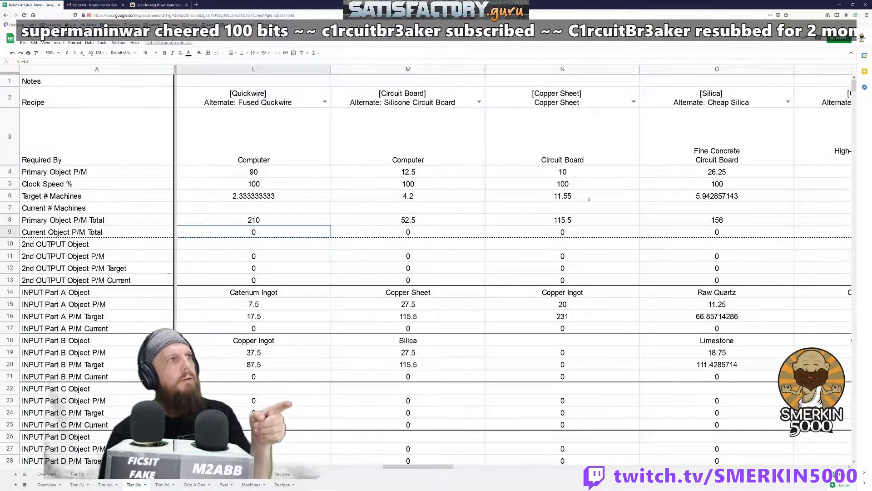
key("Left")
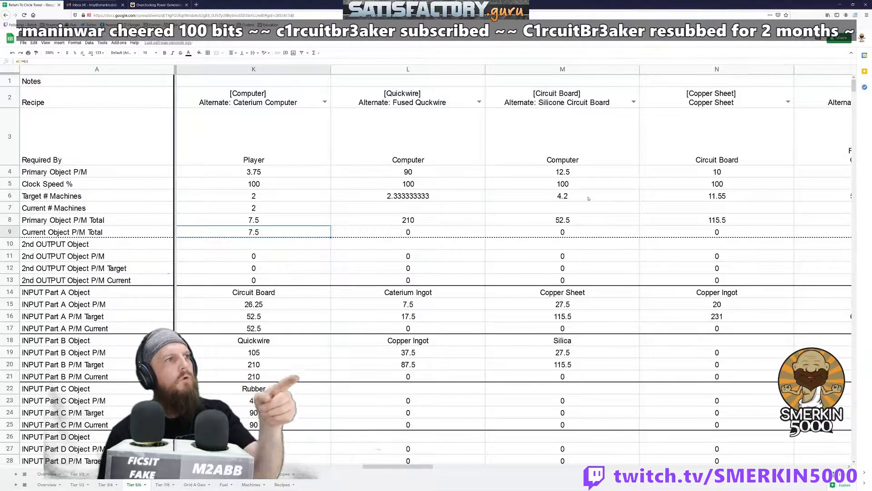
key("Down")
key("Down")
key("Down")
key("Down")
key("Down")
key("Down")
key("Down")
key("Down")
key("Down")
key("Down")
key("Down")
key("Down")
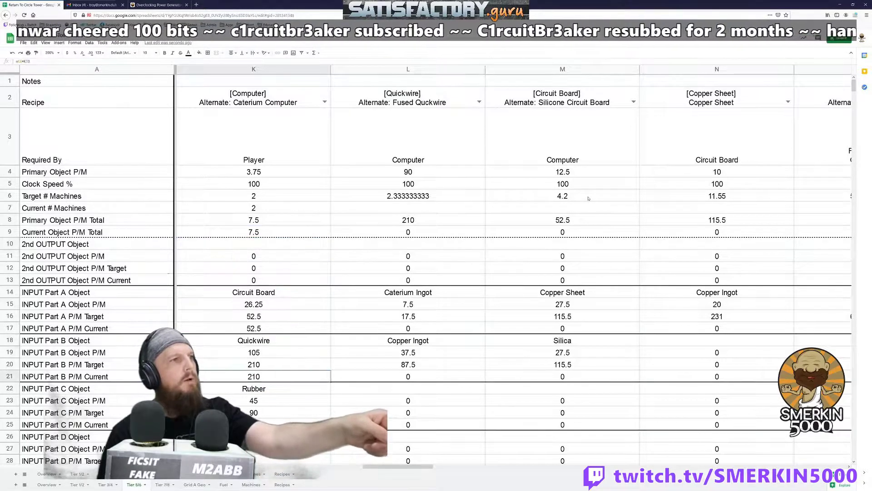
key("Down")
key("Down")
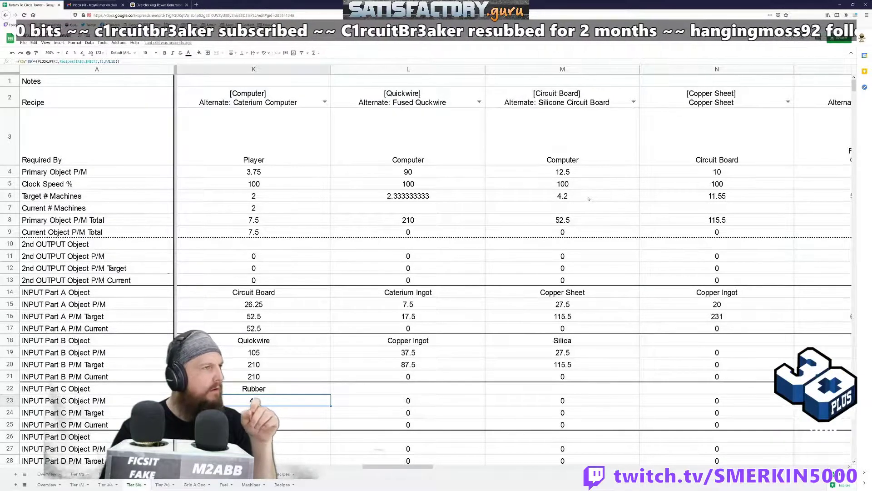
Delete the Quickwire column that is required by High-Speed Connector and Cable.
key("Right")
key("Right")
key("Right")
key("Right")
key("Right")
key("Right")
key("Right")
key("Right")
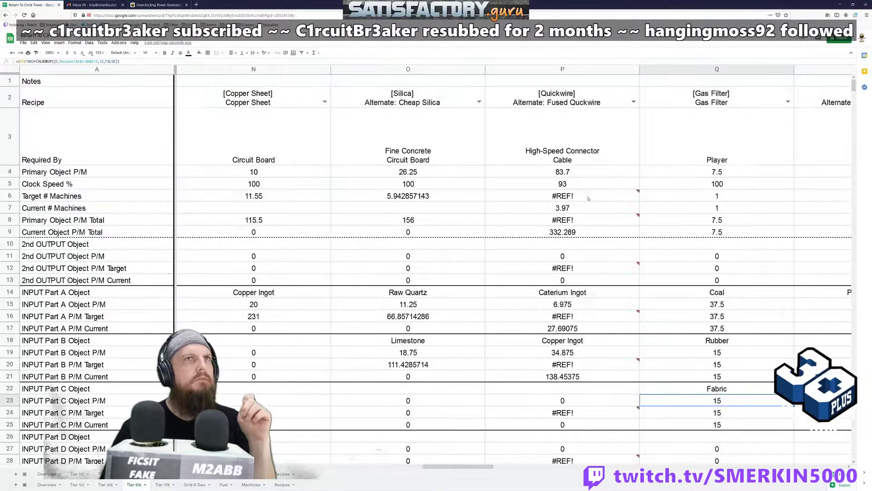
key("Right")
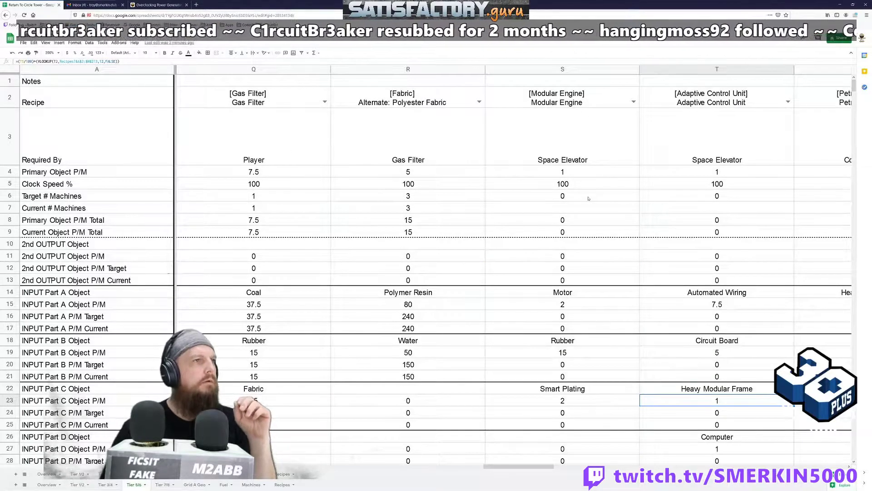
key("Left")
key("Left")
key("Left")
key("Left")
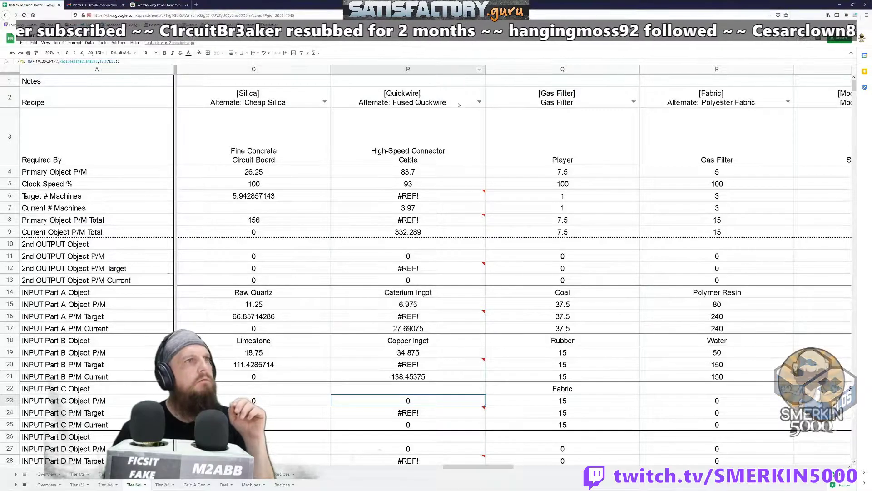
left_click(424, 73)
right_click(424, 74)
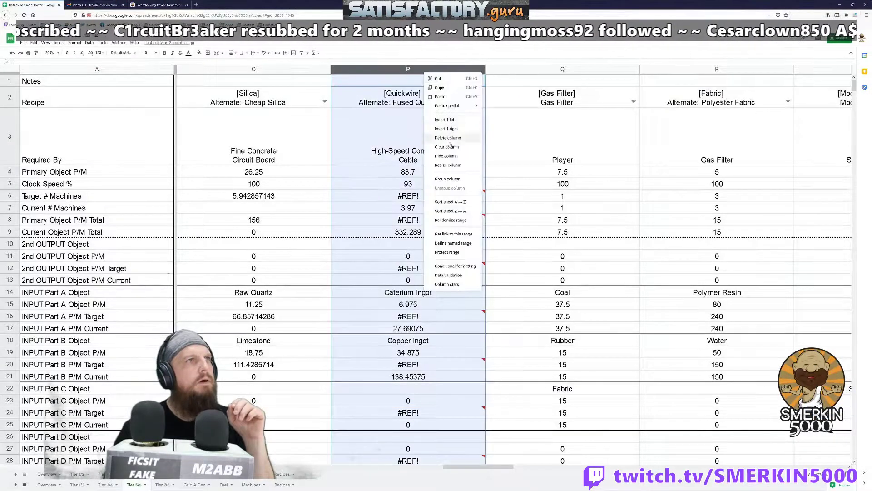
left_click(456, 138)
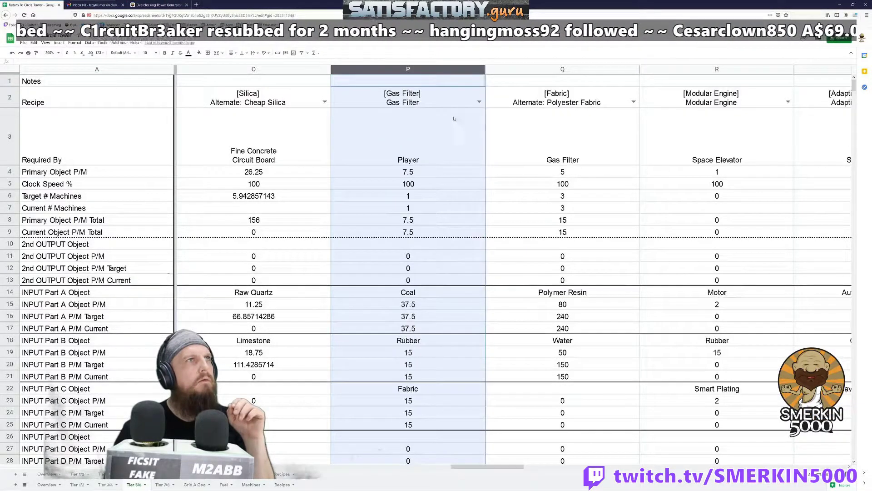
Delete the Gas Filter column and the Fabric column it requires.
right_click(426, 73)
left_click(452, 137)
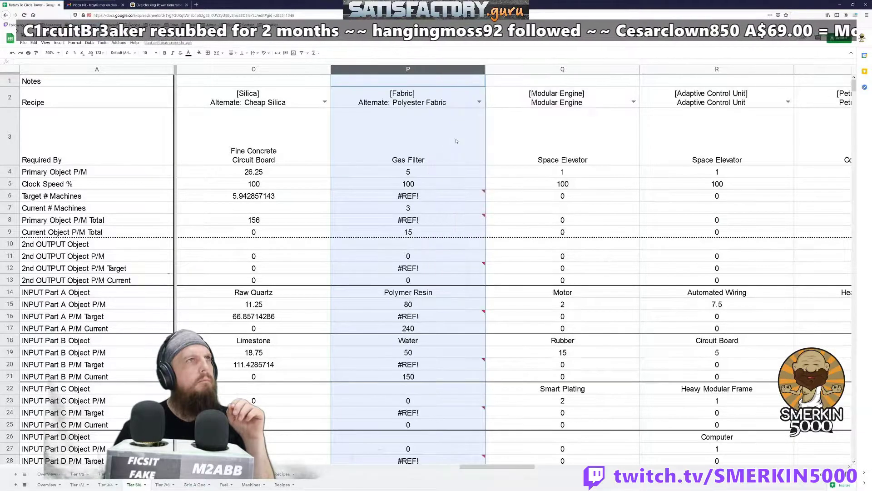
right_click(387, 73)
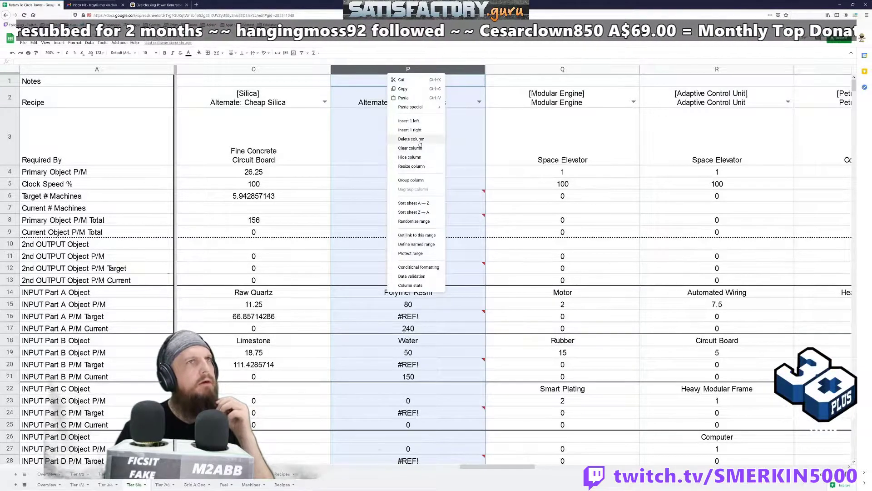
left_click(420, 139)
Delete the Modular Engine, Adaptive Control Unit and Petroleum Coke columns.
right_click(392, 78)
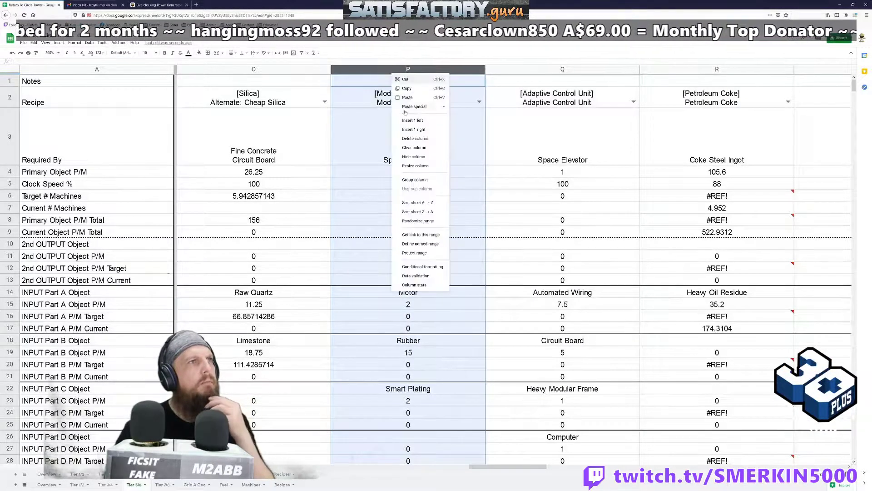
left_click(413, 138)
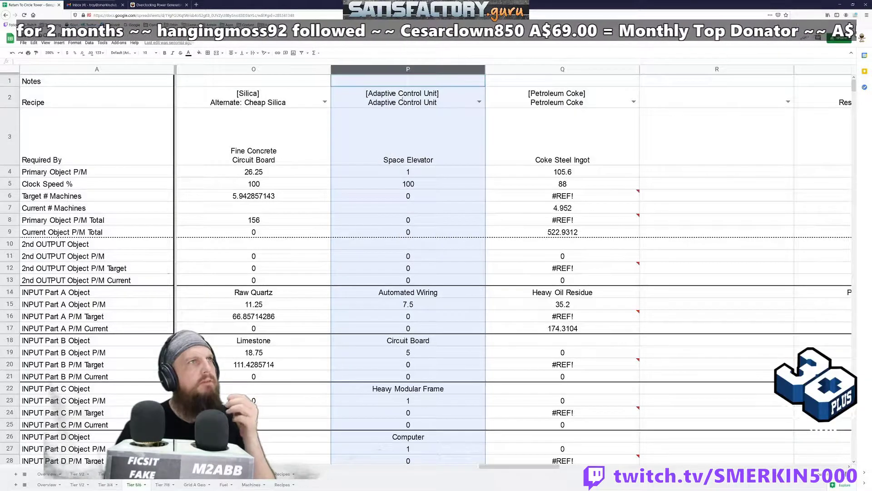
right_click(392, 74)
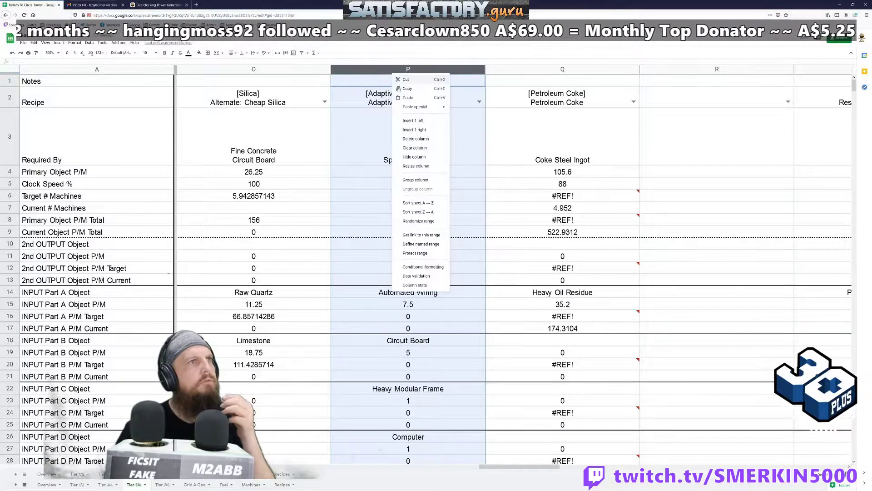
left_click(429, 139)
right_click(399, 73)
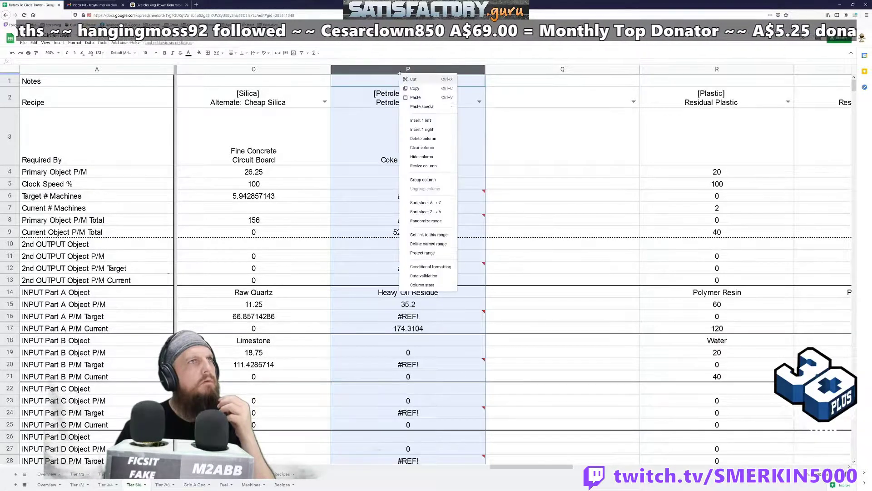
left_click(423, 138)
Move the Residual Rubber column directly after the Silica column and set its Required By entry to Caterium Computer.
left_click(727, 69)
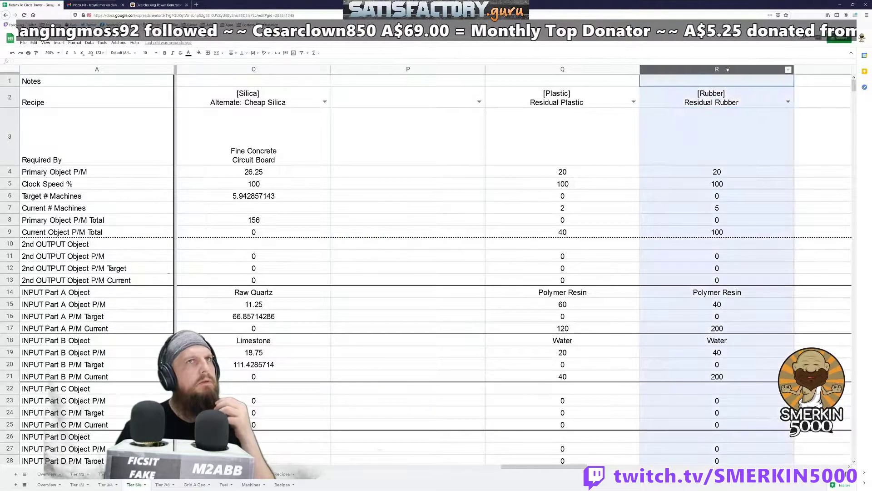
left_click_drag(677, 71, 403, 70)
left_click(415, 136)
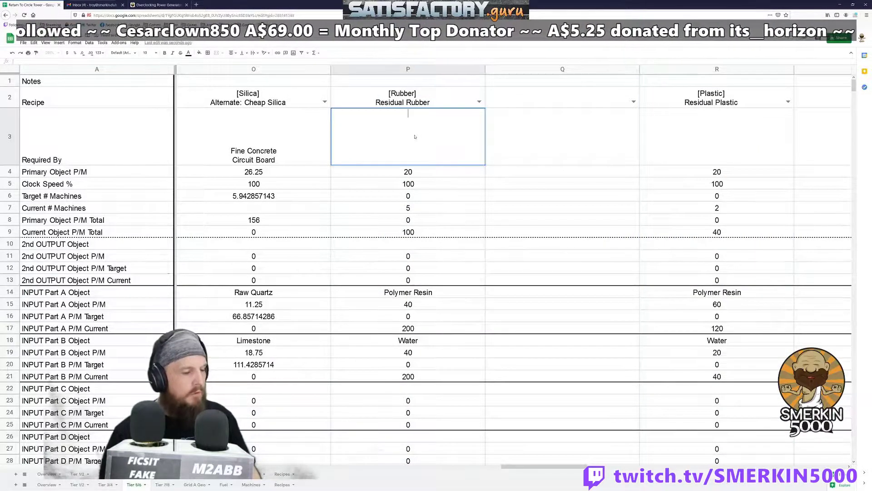
type("Cu")
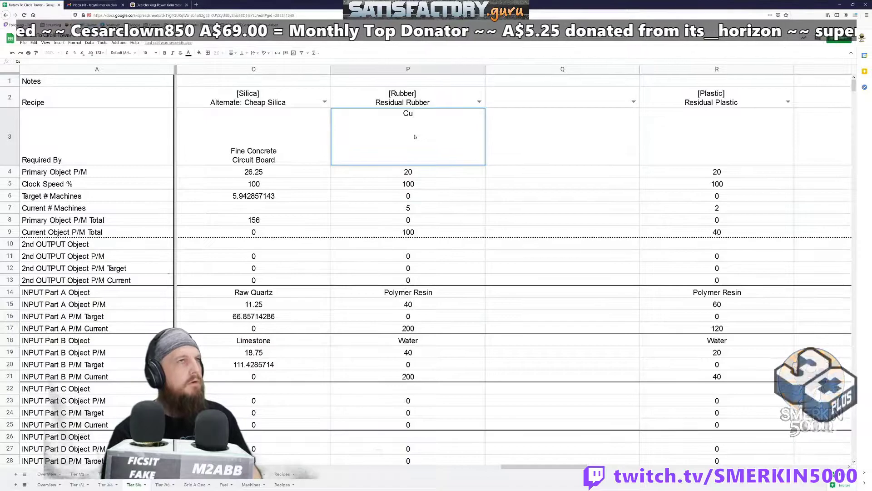
key("BackSpace")
key("BackSpace")
type("Car")
key("BackSpace")
type("terium Computer")
key("Return")
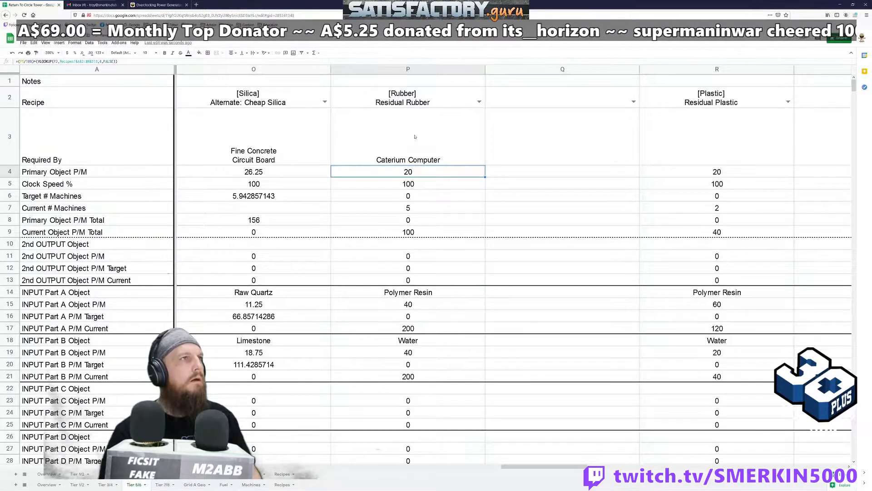
Clear the Current # Machines value in the Residual Rubber column required by Caterium Computer.
key("Down")
key("Down")
key("Down")
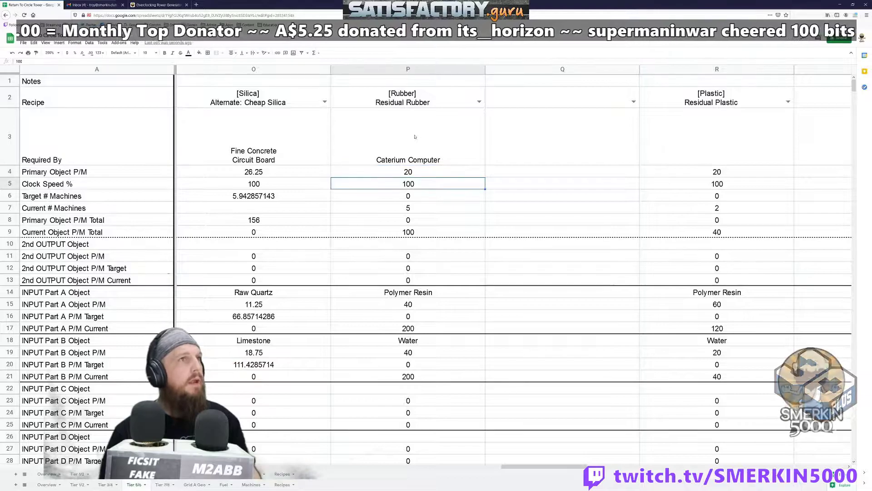
key("Delete")
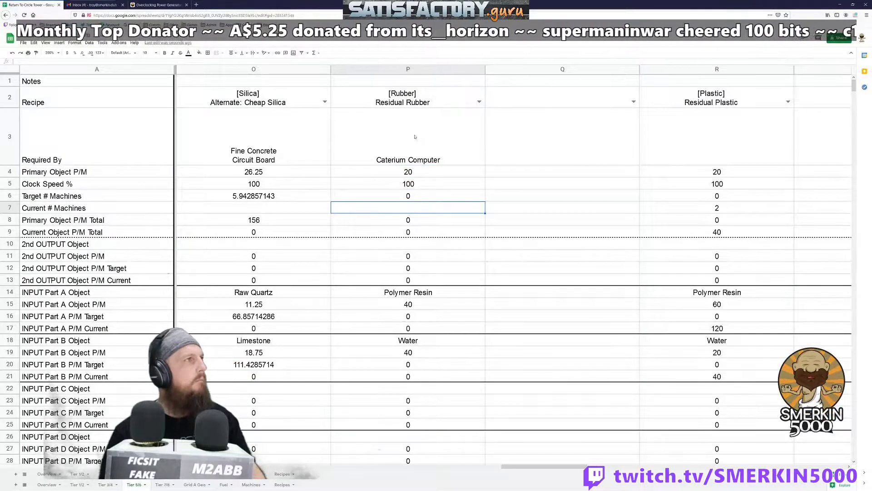
Set the Primary Object P/M Total of that Residual Rubber column to the sum of the Computer column's Rubber target, K24.
key("Up")
key("Return")
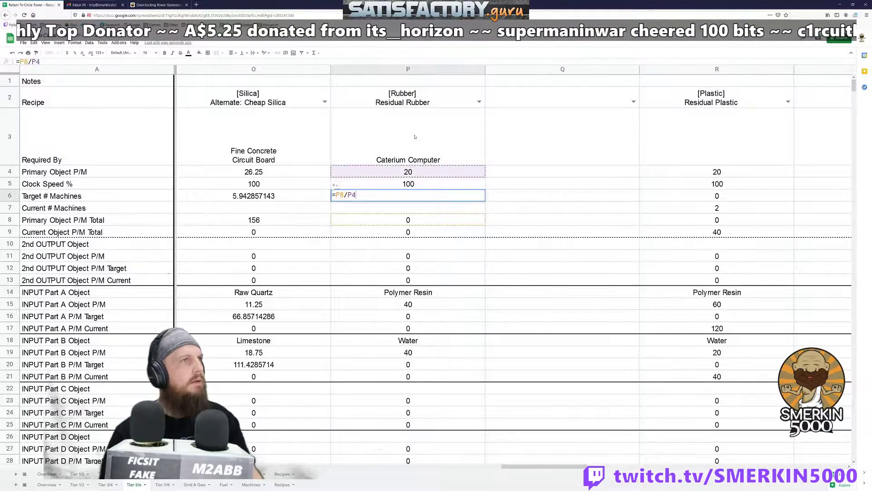
key("Return")
key("Down")
type("=")
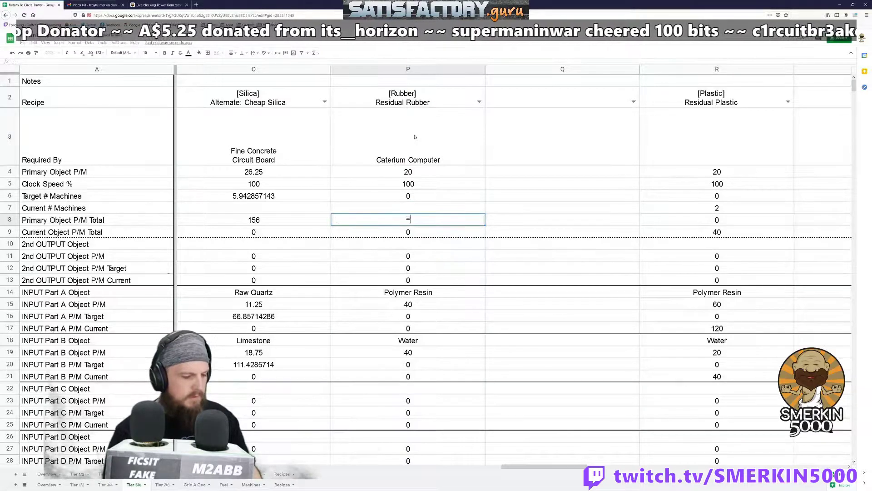
type("sum(")
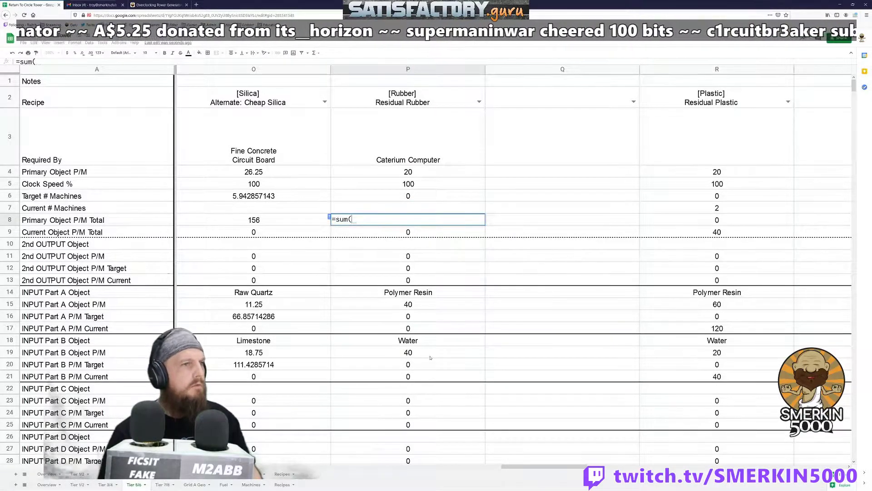
left_click_drag(532, 466, 441, 466)
left_click(275, 412)
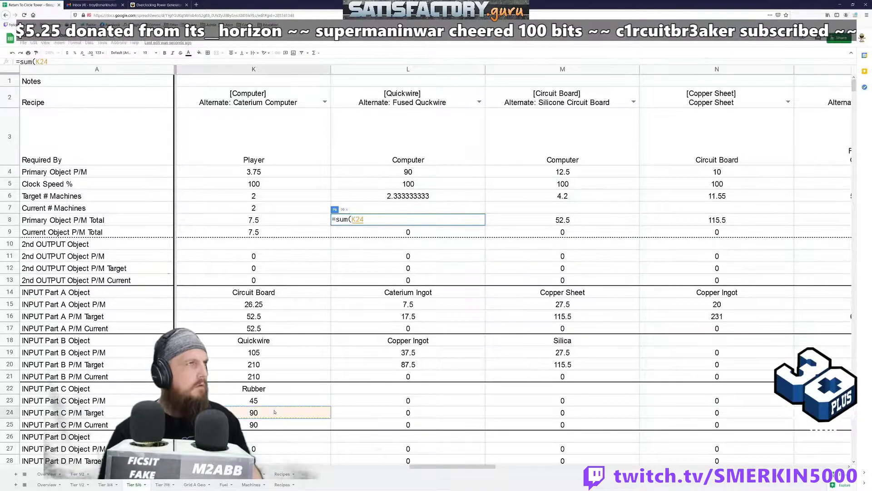
key("Return")
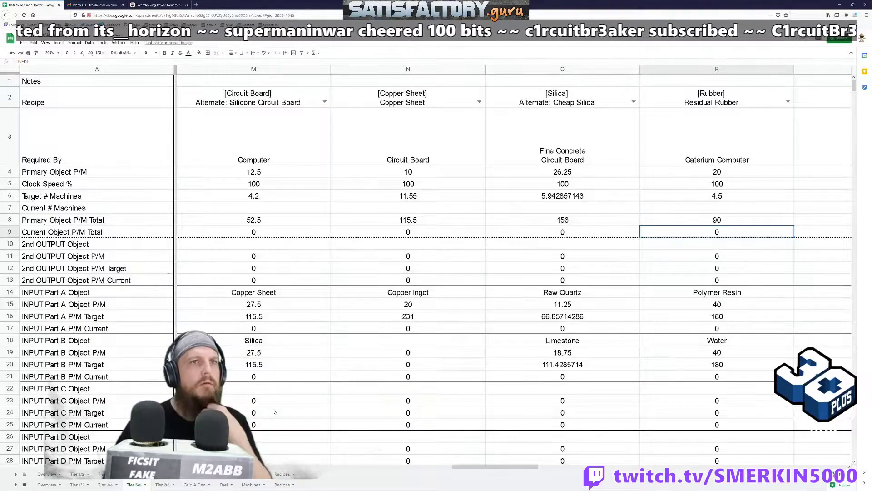
Review the columns from Residual Plastic through Caterium Ingot, checking their Required By entries and production totals.
scroll(274, 411, "right", 1)
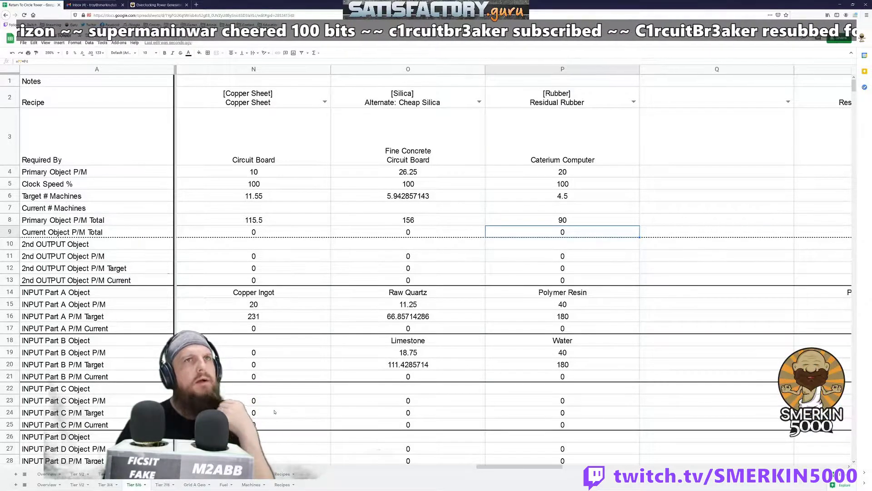
key("Right")
key("Right")
key("Right")
key("Right")
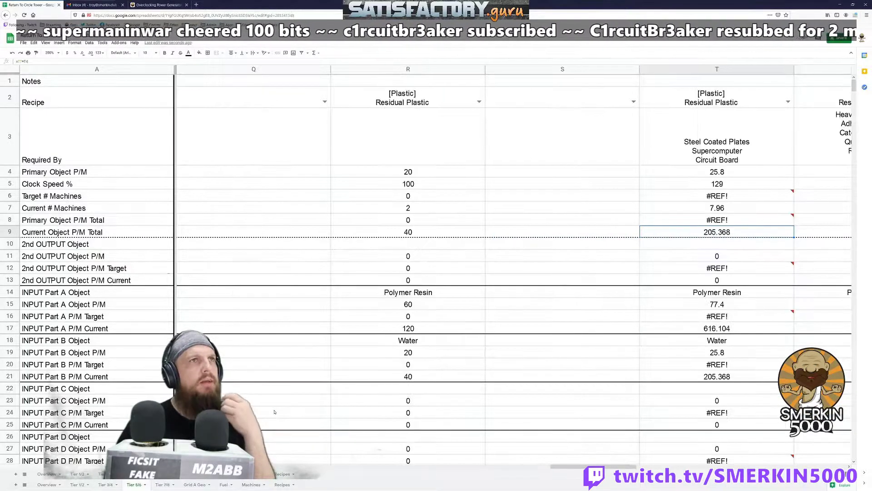
key("Right")
key("Right")
key("Right")
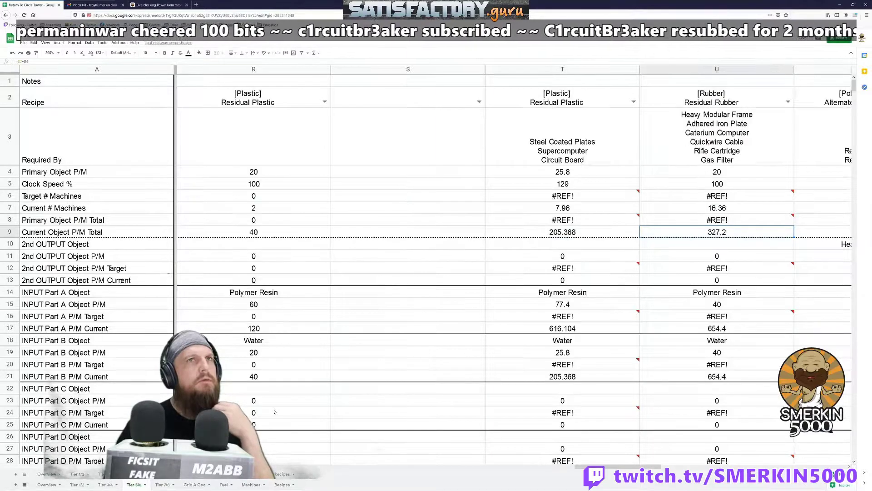
key("Right")
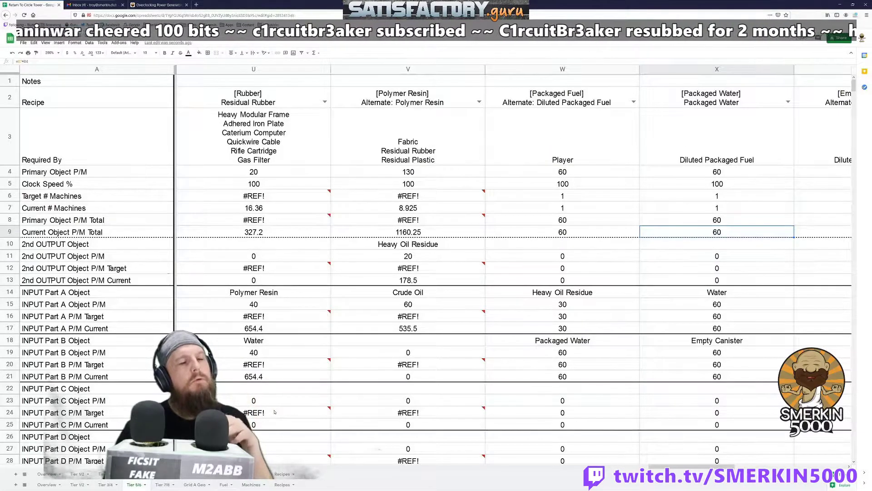
key("Right")
key("Right")
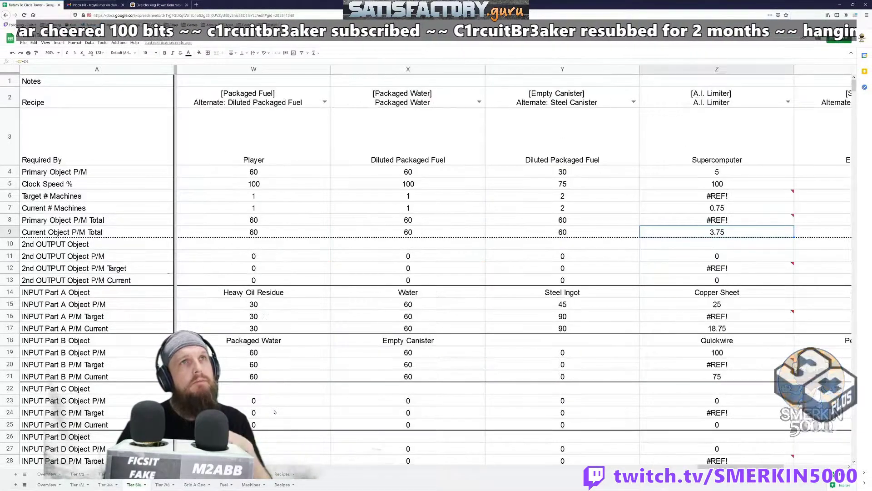
key("Right")
key("Right")
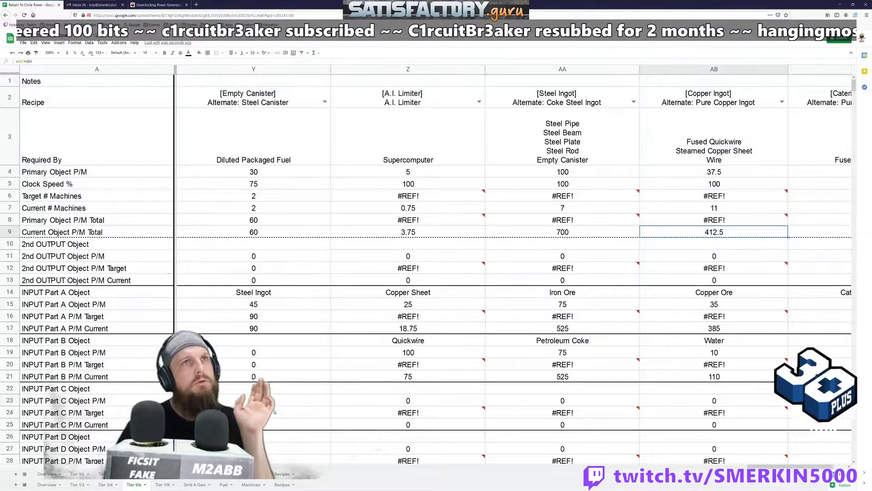
key("Right")
key("Left")
key("Left")
key("Left")
key("Left")
key("Left")
key("Left")
key("Left")
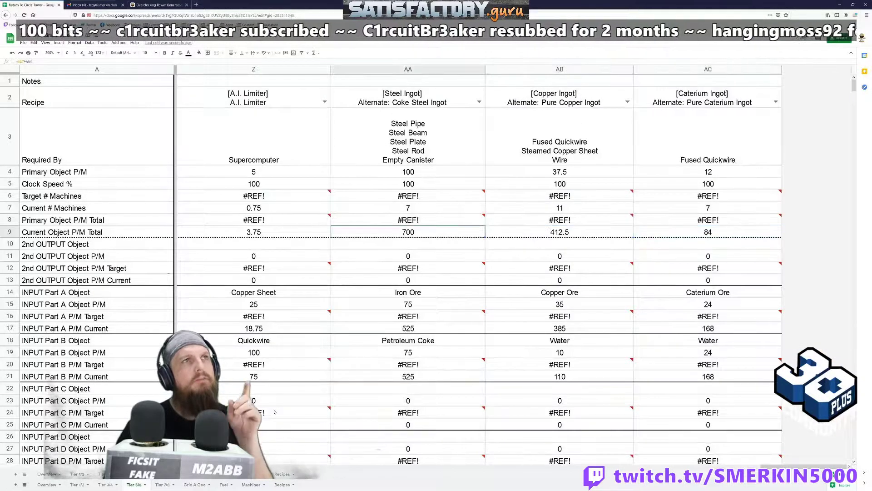
key("Left")
key("Left")
key("Left")
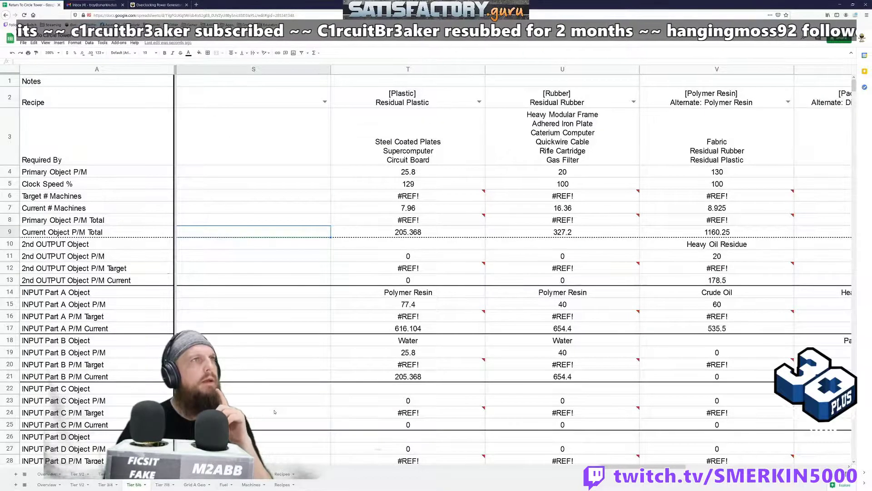
key("Left")
key("Right")
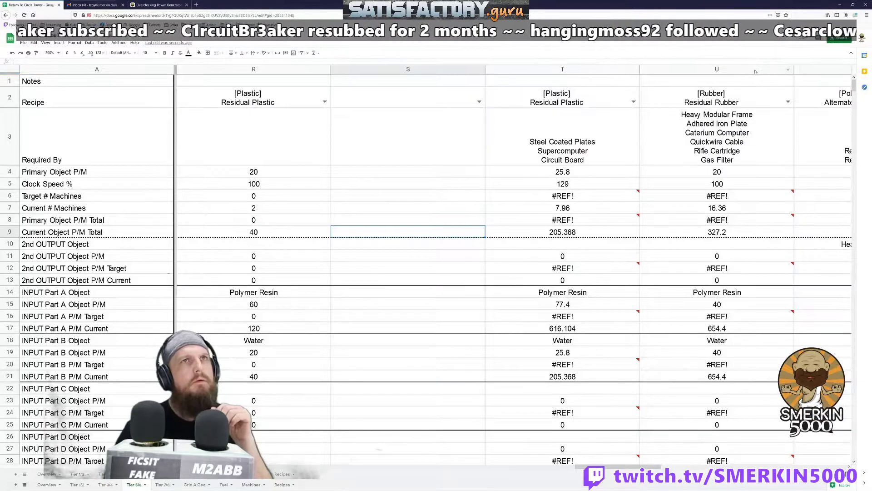
Delete the old Residual Rubber column and the Residual Plastic column required by Steel Coated Plates, Supercomputer and Circuit Board.
left_click(756, 71)
right_click(756, 71)
left_click(774, 136)
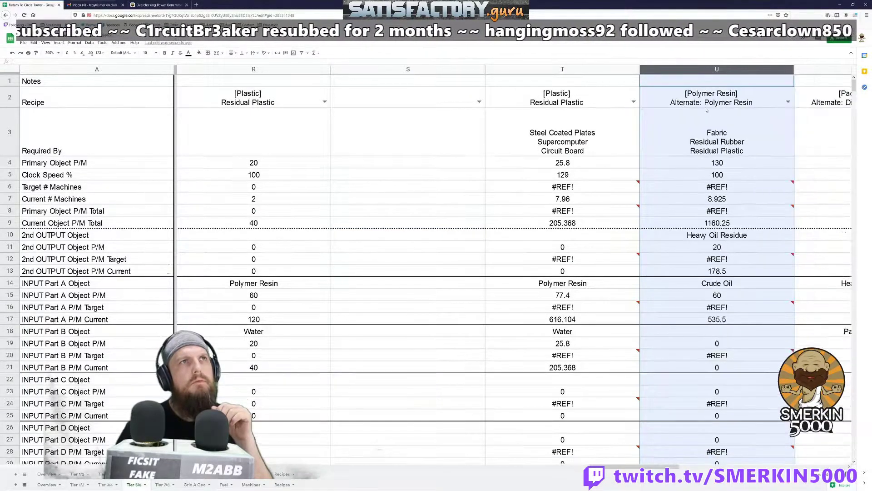
left_click(598, 70)
right_click(599, 69)
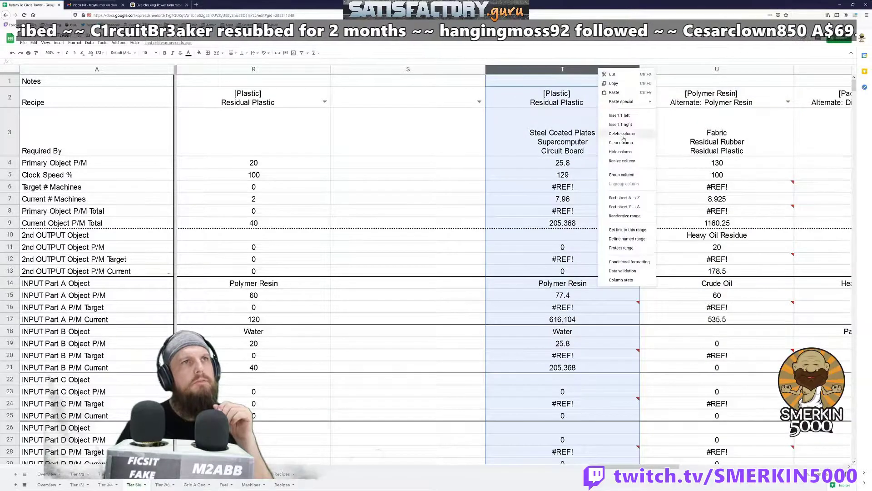
left_click(629, 133)
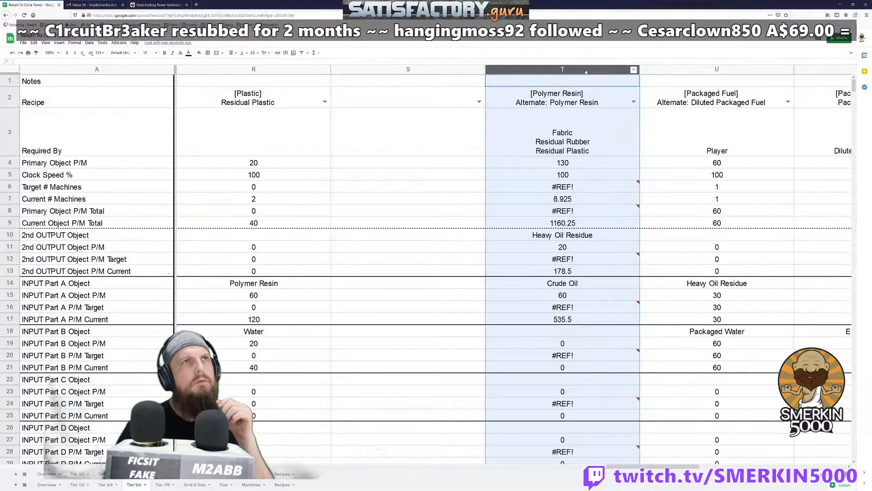
Delete the Polymer Resin column that is required by Fabric, Residual Rubber and Residual Plastic.
left_click(587, 113)
left_click(581, 69)
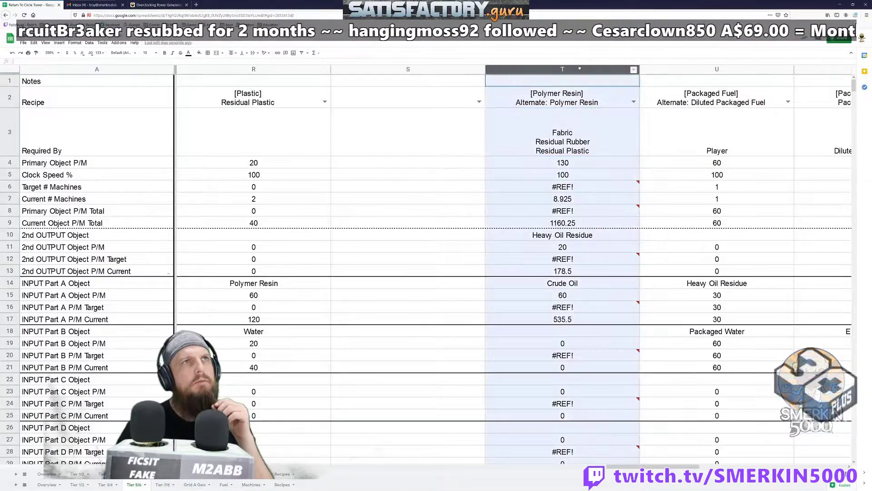
right_click(582, 69)
left_click(611, 134)
Delete the Diluted Packaged Fuel, Packaged Water and Steel Canister columns.
right_click(578, 72)
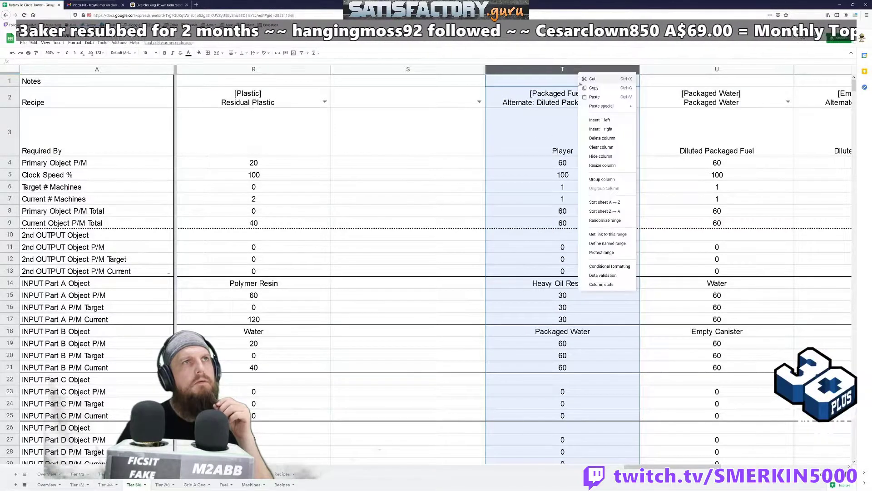
left_click(606, 138)
right_click(594, 69)
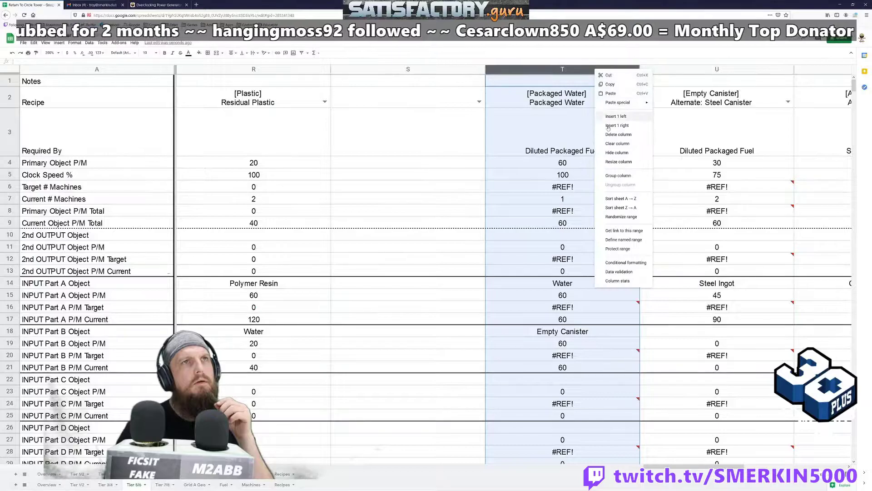
left_click(609, 135)
right_click(581, 69)
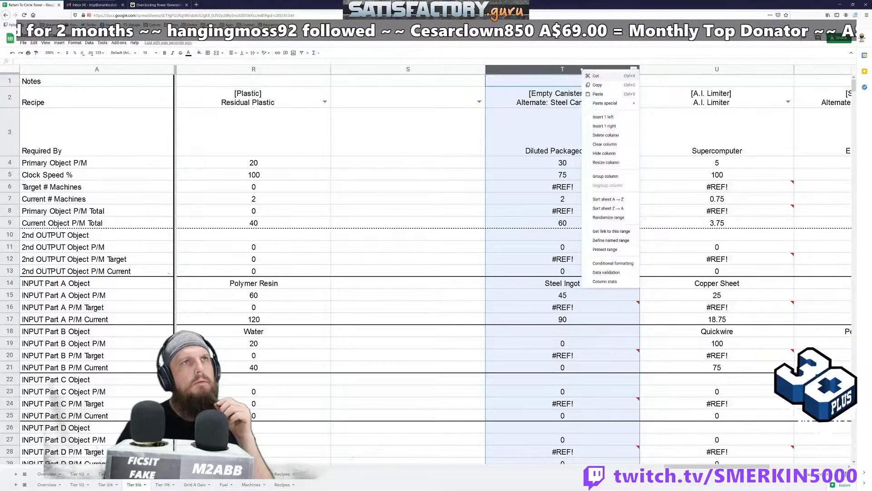
left_click(605, 135)
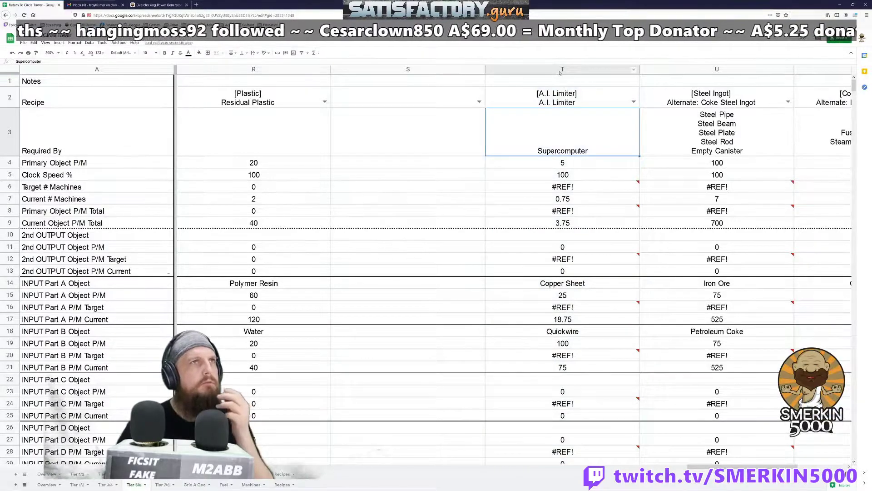
Move the A.I. Limiter column directly after the Residual Plastic column and set its Required By entry to Player.
left_click(561, 70)
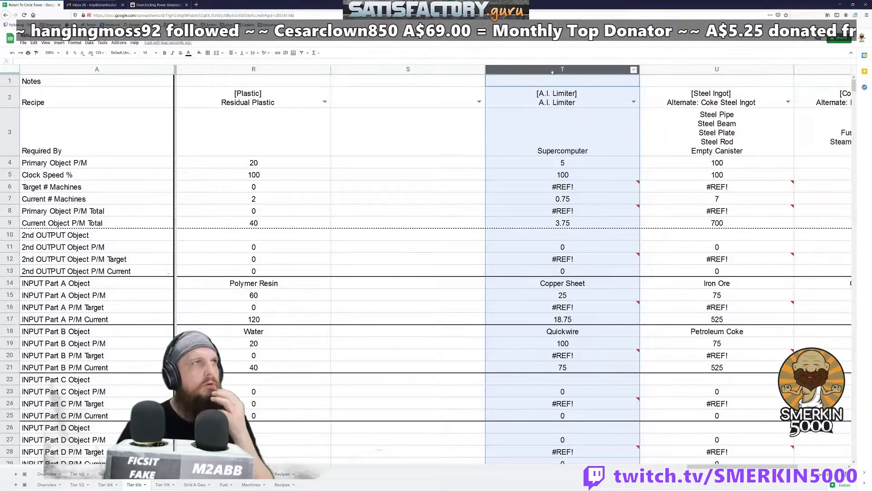
left_click_drag(552, 71, 409, 77)
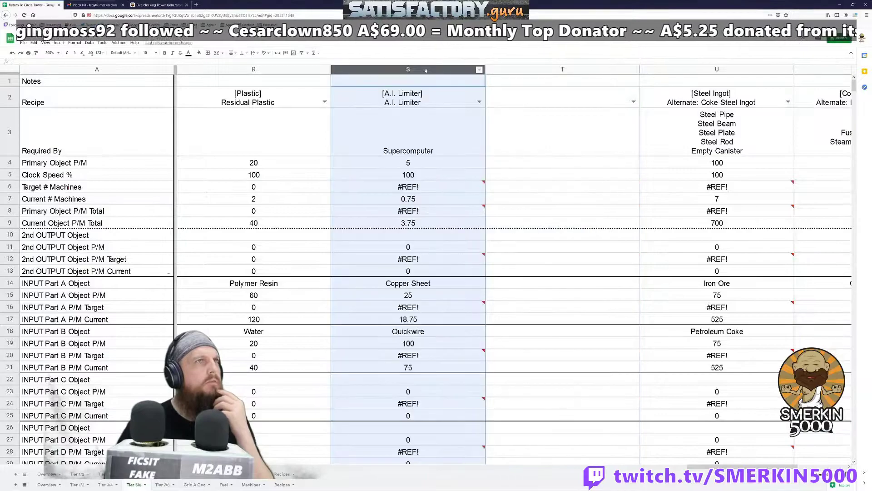
double_click(442, 147)
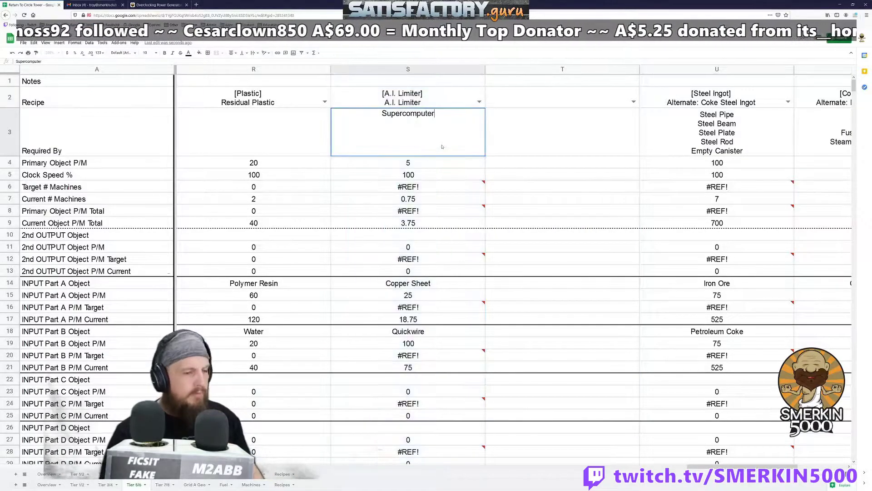
key("ctrl+a")
type("Player")
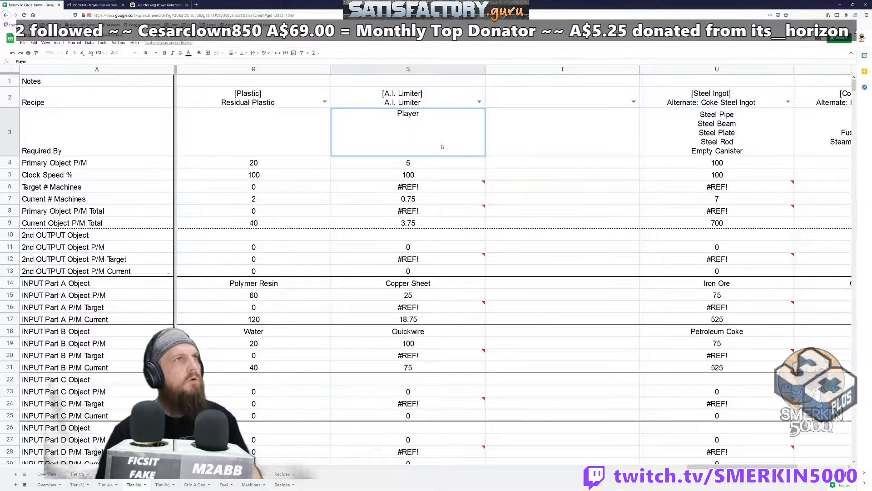
key("Return")
key("Down")
key("Down")
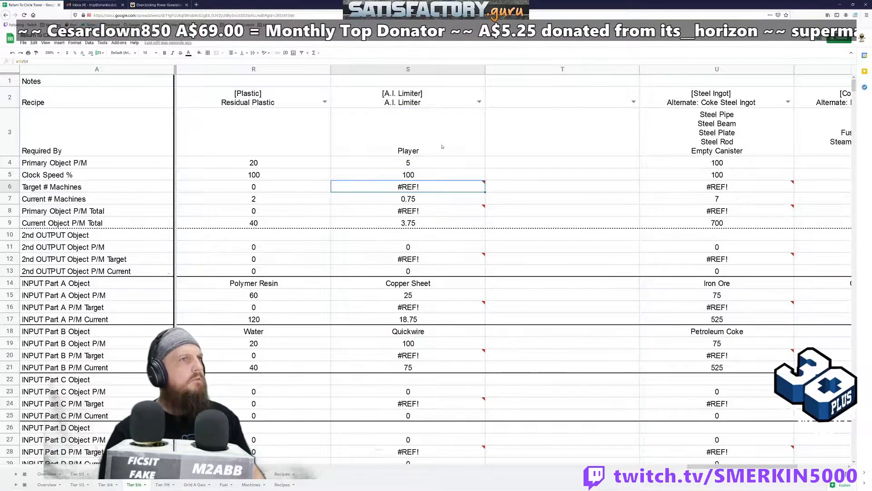
key("Down")
key("Down")
key("Return")
key("Left")
key("shift+Left")
key("shift+Left")
key("shift+Left")
key("shift+Left")
key("shift+Left")
key("BackSpace")
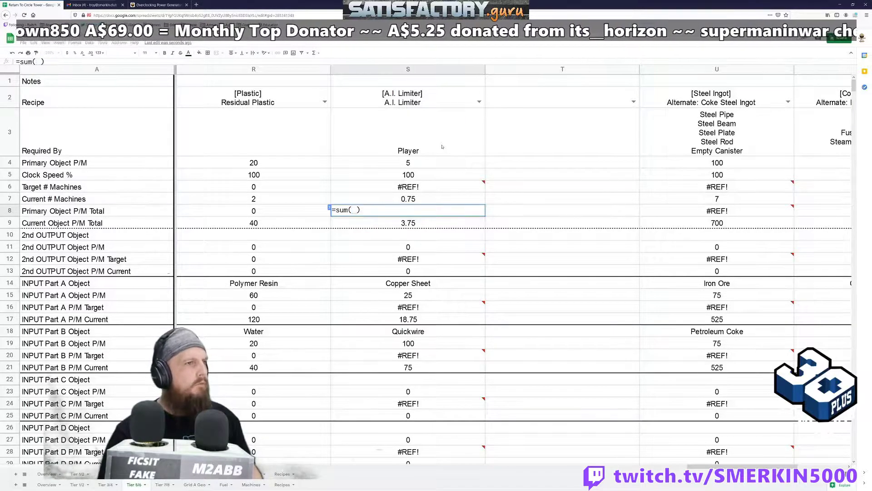
key("Escape")
Set the Current # Machines of the A.I. Limiter column to 1.
key("Up")
key("Up")
key("Down")
type("1")
key("Return")
Replace the broken reference in the A.I. Limiter's Primary Object P/M Total so the formula reads =sum(S9).
key("F2")
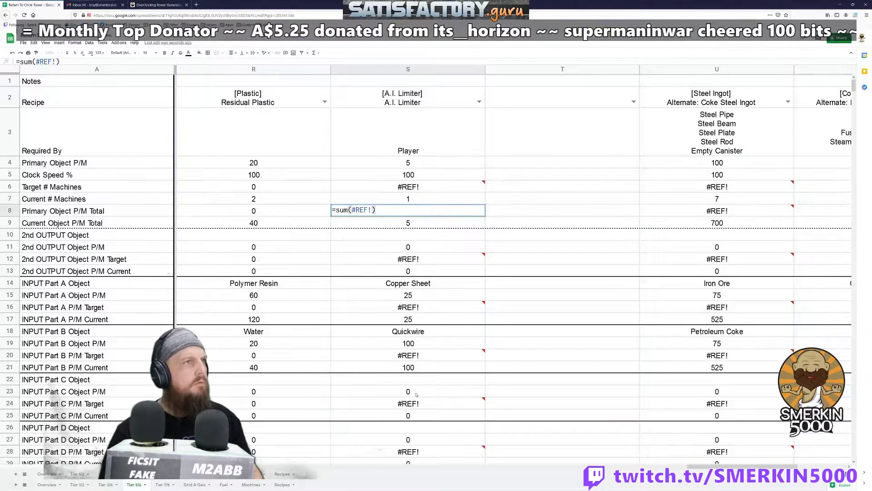
key("Left")
key("shift+Left")
key("shift+Left")
key("shift+Left")
key("shift+Left")
key("shift+Left")
key("BackSpace")
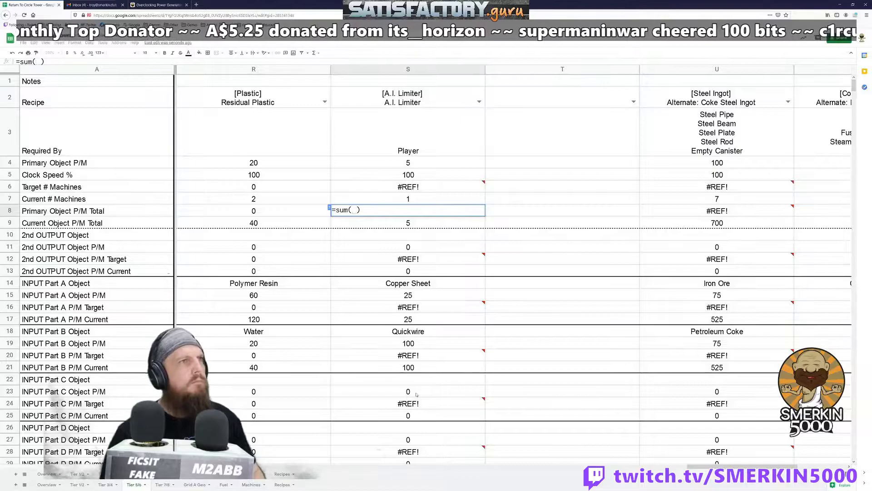
left_click(435, 223)
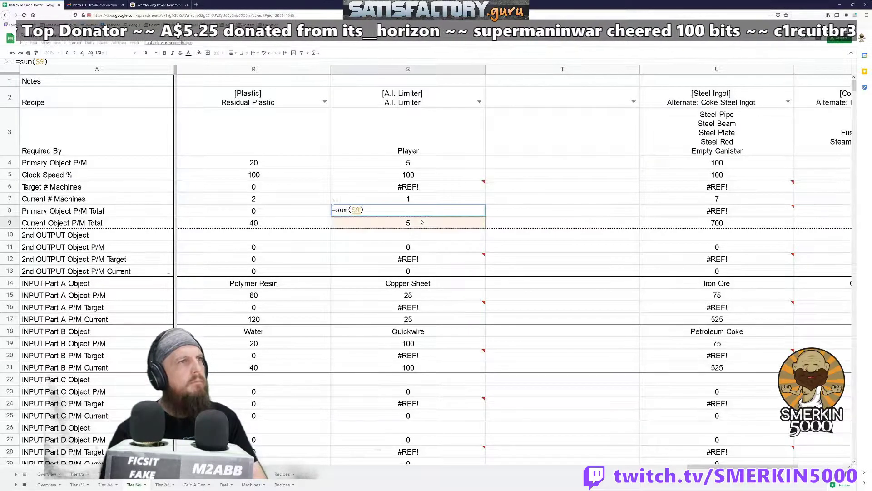
key("Return")
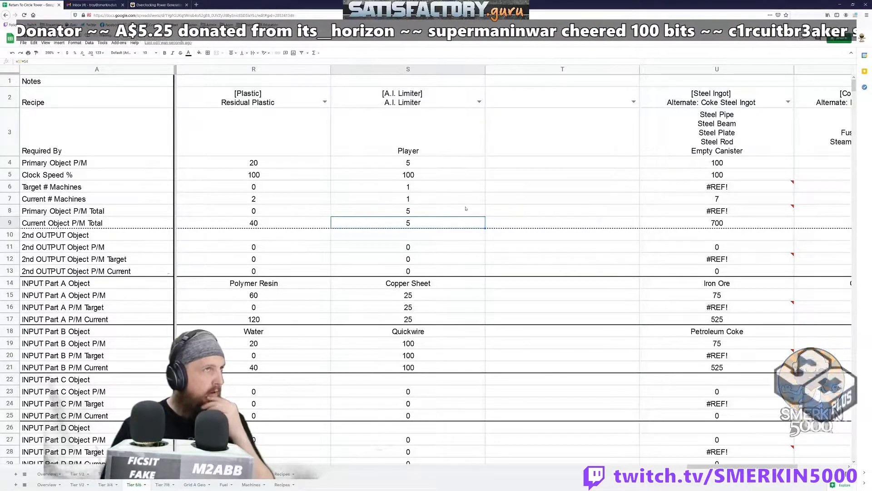
left_click(447, 212)
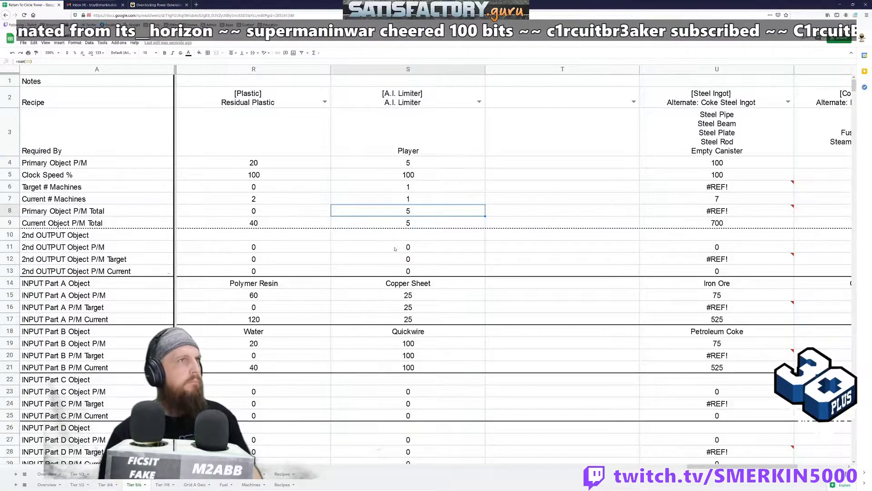
Move the A.I. Limiter column directly after the Residual Rubber column.
key("Left")
key("Left")
key("Left")
key("Left")
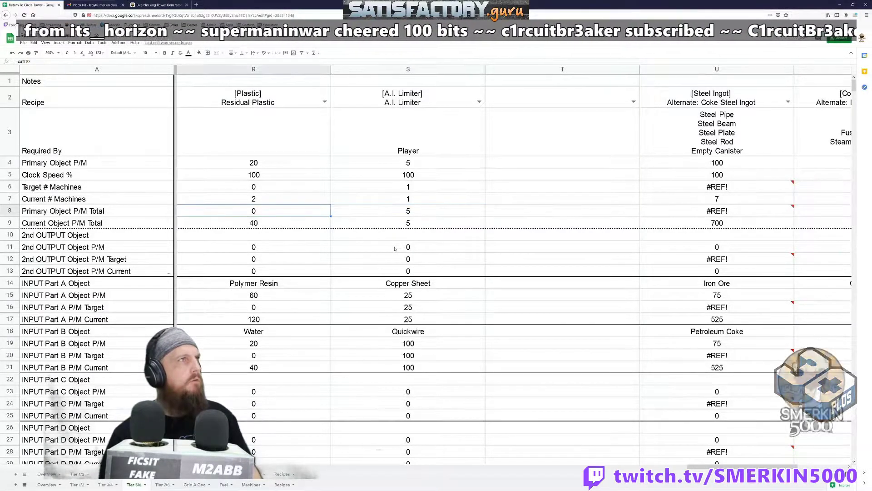
key("Right")
key("Right")
key("Right")
key("Right")
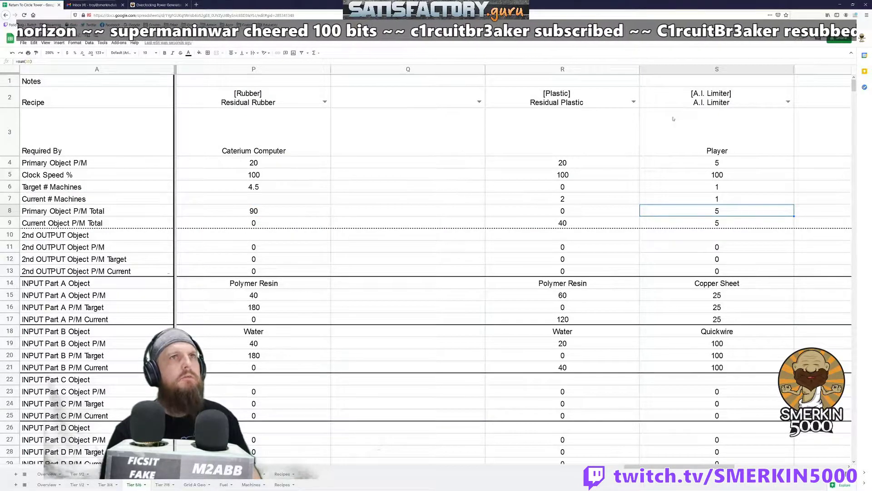
left_click_drag(700, 71, 462, 77)
Add A.I. Limiter as a second line in the Copper Sheet column's Required By entry.
key("Left")
key("Left")
key("Left")
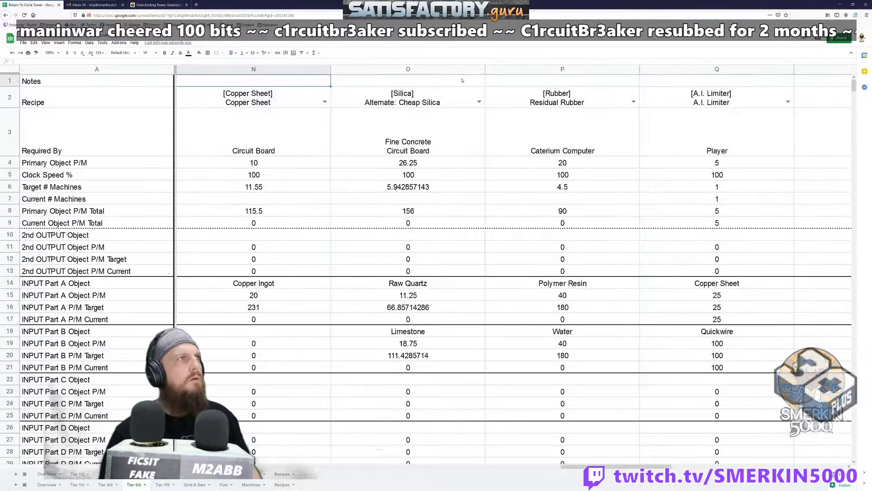
key("Down")
key("Down")
key("Return")
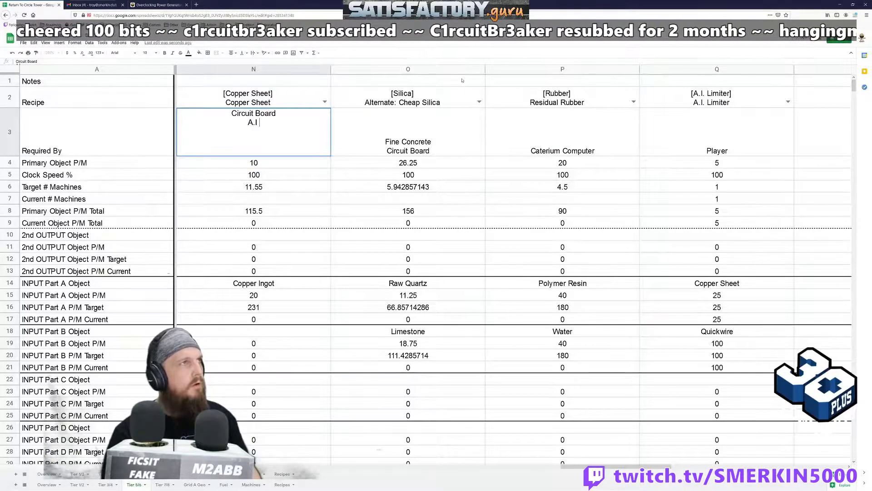
type("A.I. Limiter")
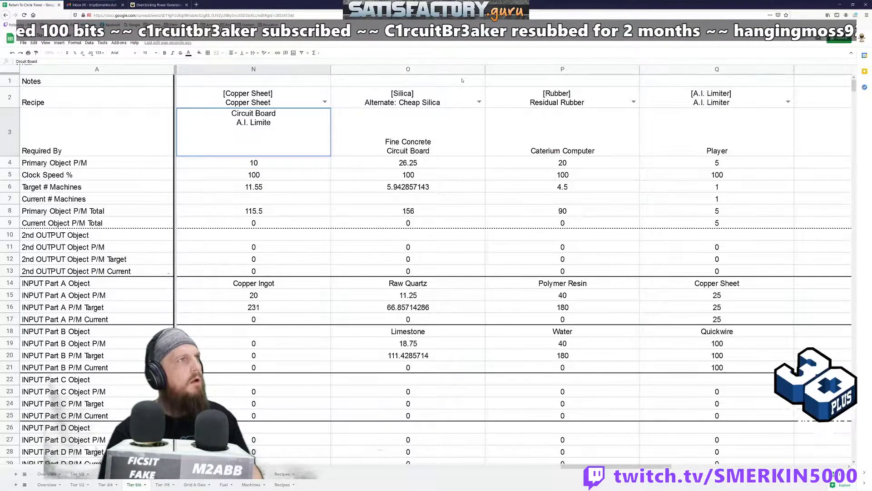
key("Return")
Extend the Copper Sheet's Primary Object P/M Total with the A.I. Limiter's Part A target so the formula reads =sum(M16,Q16).
key("Down")
key("Down")
key("Down")
key("Down")
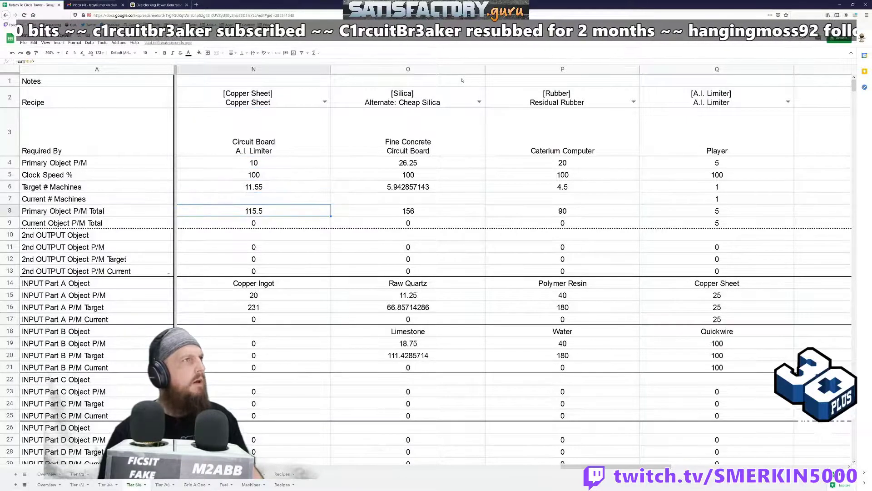
key("Return")
key("Left")
type(",")
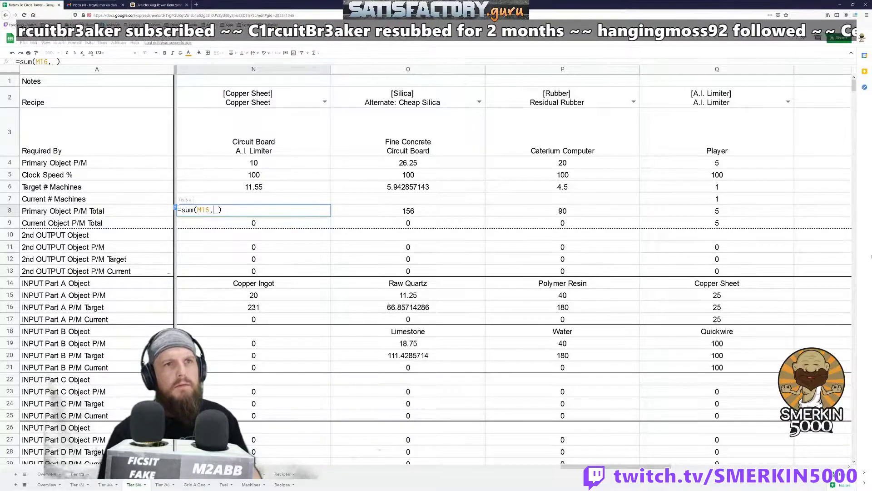
left_click(752, 306)
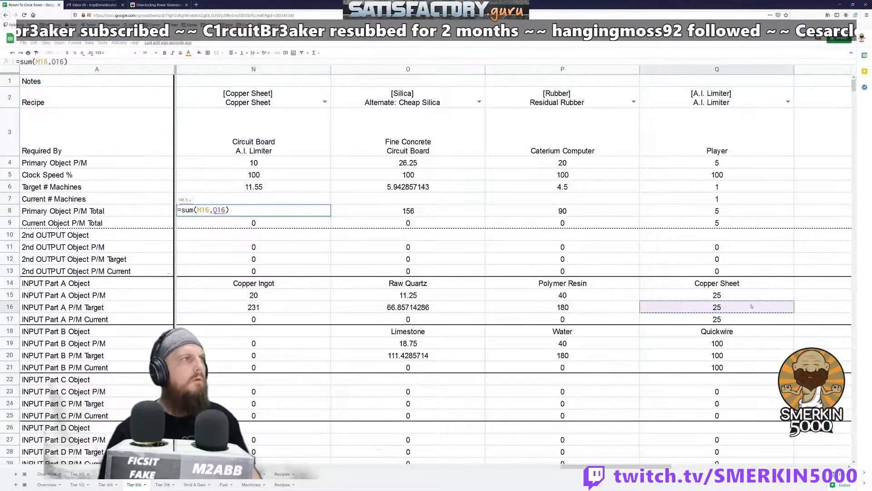
key("Return")
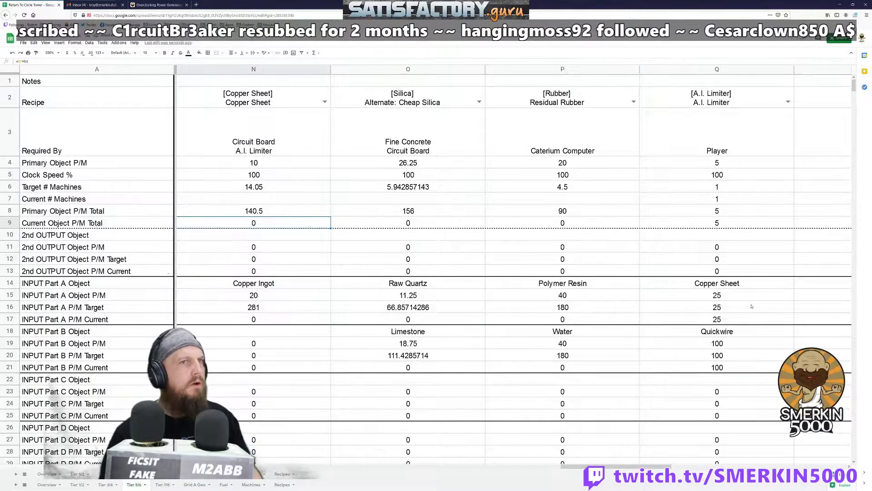
Add A.I. Limiter as a second line in the Quickwire column's Required By entry.
key("Left")
key("Left")
key("Up")
key("Up")
key("Up")
key("Up")
key("Up")
key("Up")
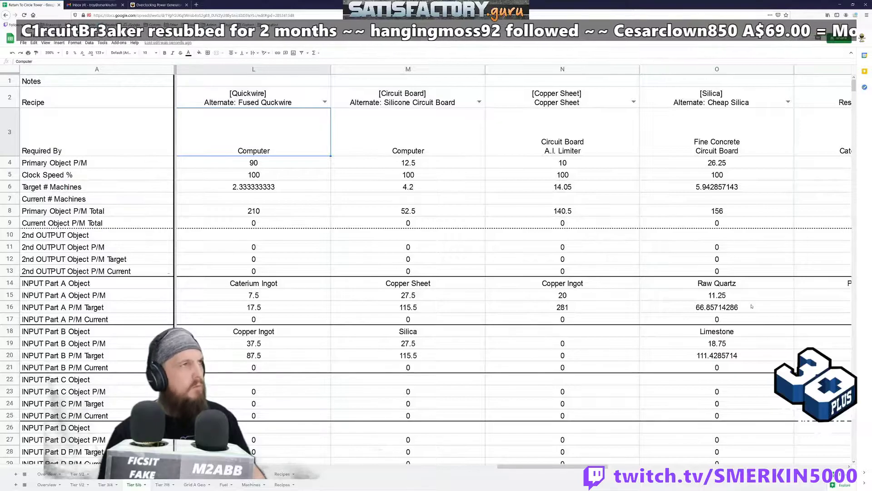
key("Return")
type("A.I.Li")
key("BackSpace")
key("BackSpace")
type("Limiter")
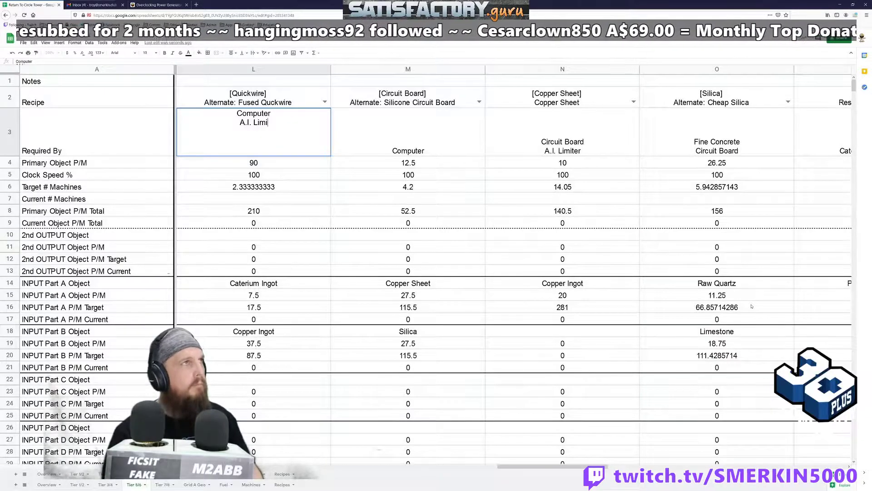
key("Return")
Extend the Quickwire's Primary Object P/M Total with the A.I. Limiter's Part B target so the formula reads =sum(K20,Q20).
key("Down")
key("Down")
key("Down")
key("Down")
type("=sum(K20)")
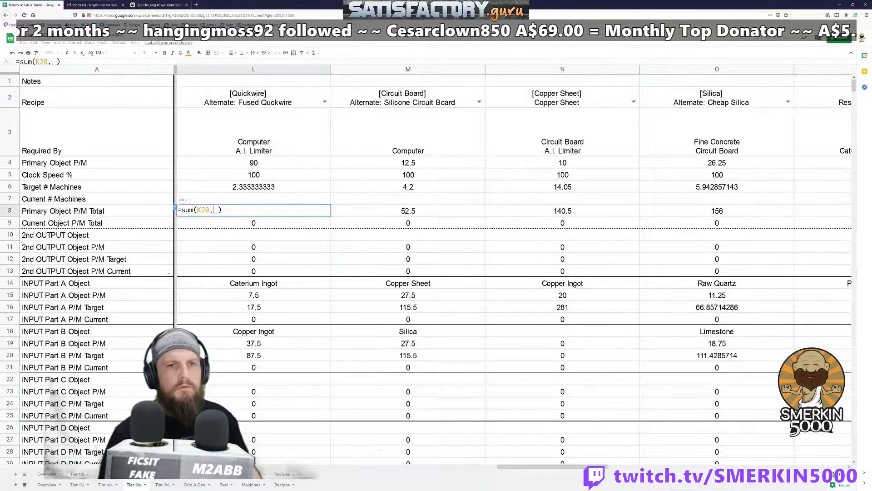
type(",")
left_click_drag(596, 466, 683, 465)
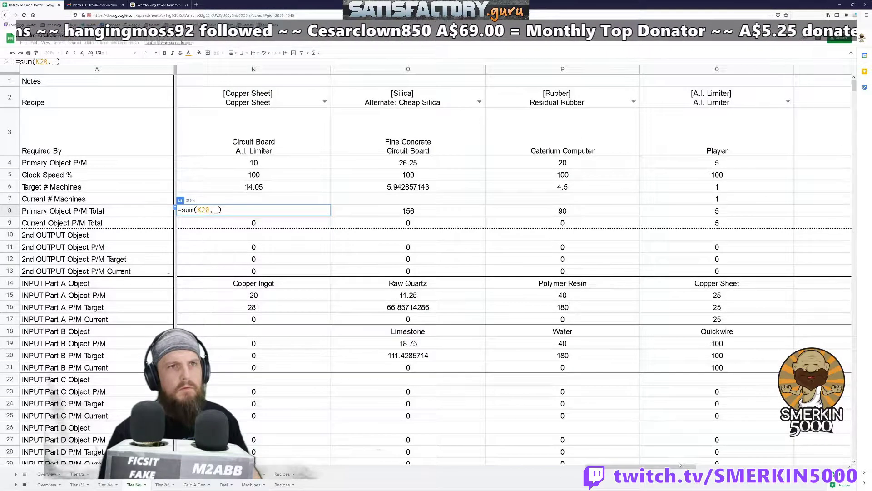
left_click(725, 356)
key("Return")
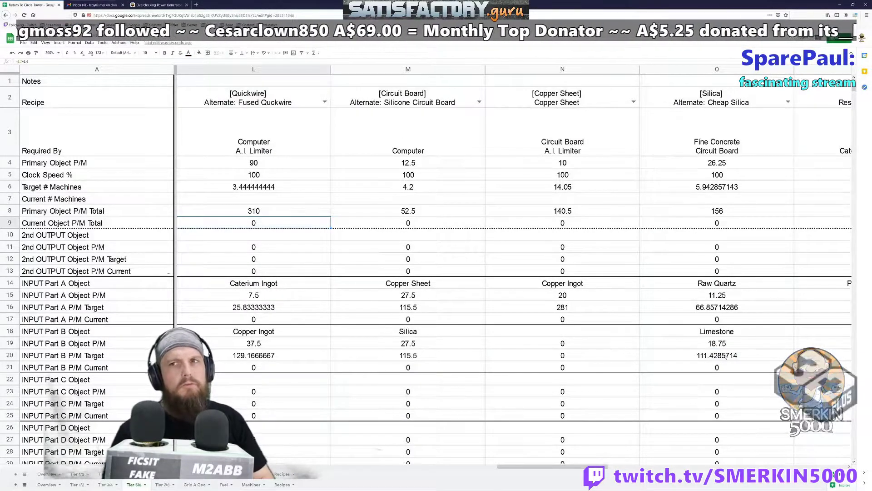
Examine the Primary Object P/M Total formulas from the Computer column across to the Steel, Copper and Caterium Ingot columns.
key("Left")
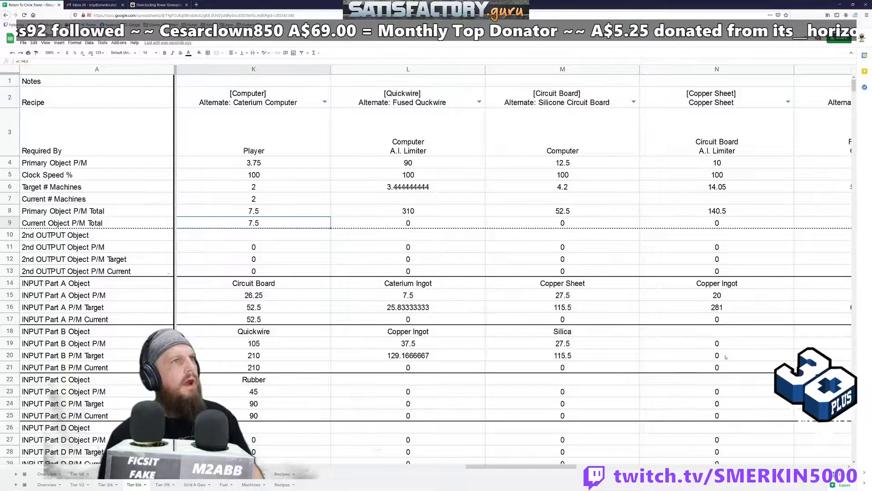
key("Up")
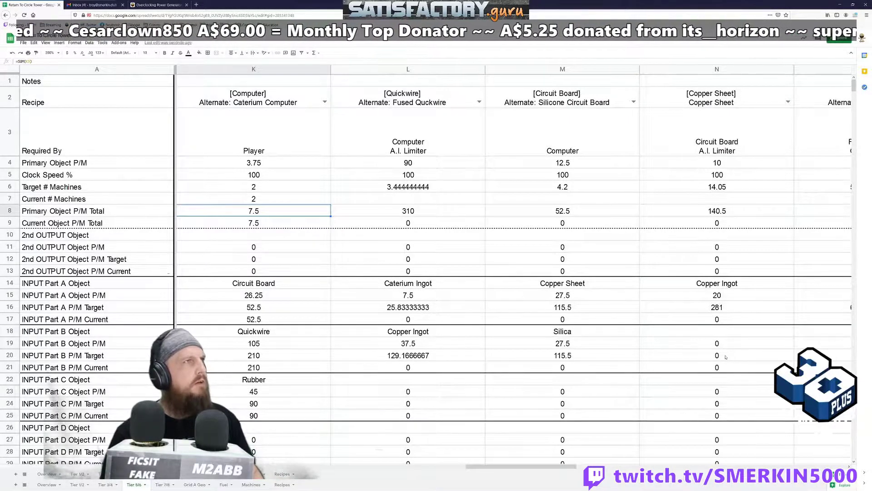
key("Left")
key("Right")
key("Right")
key("Right")
key("Right")
key("Right")
key("Right")
key("Right")
key("Right")
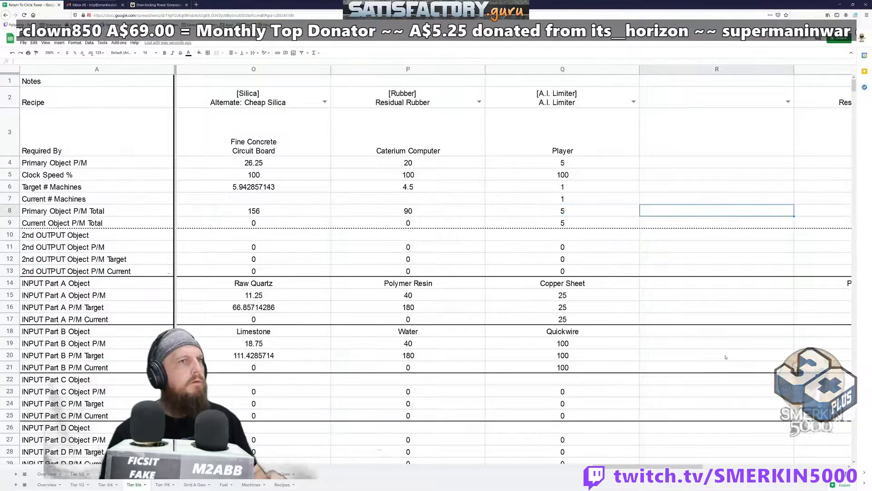
key("Left")
key("Left")
key("Right")
key("Right")
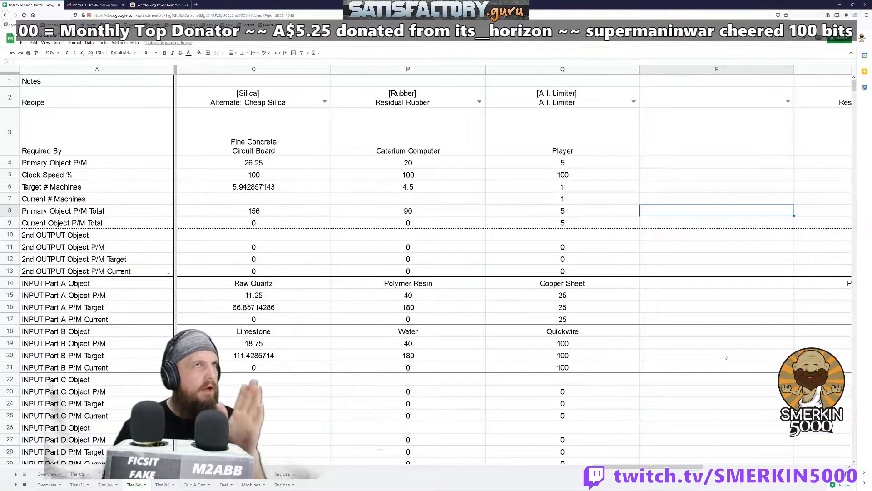
key("Right")
key("Right")
key("Right")
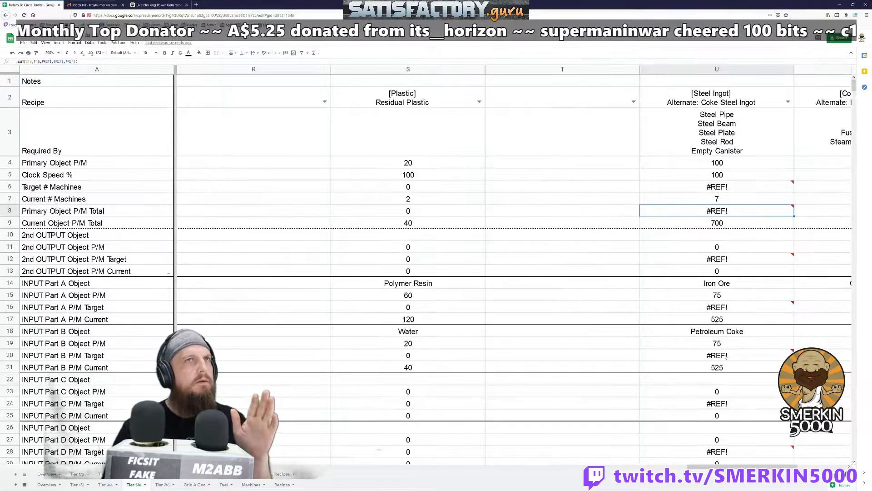
key("Right")
key("Left")
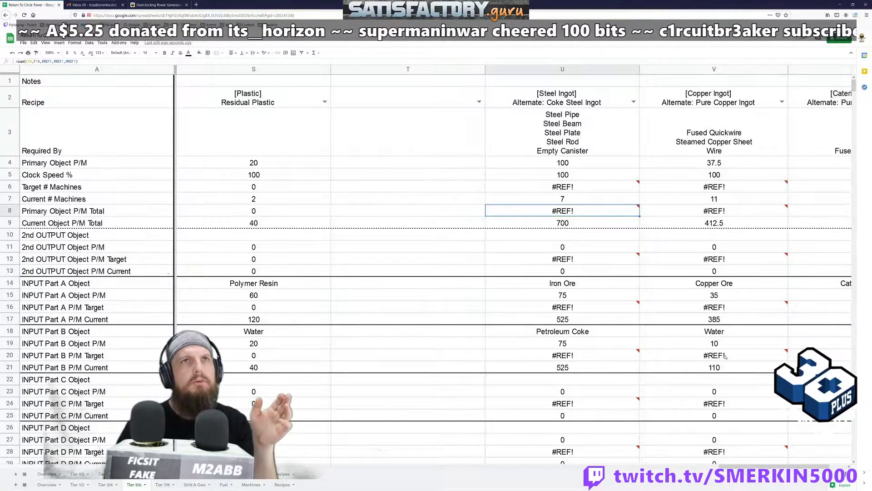
scroll(726, 357, "right", 2)
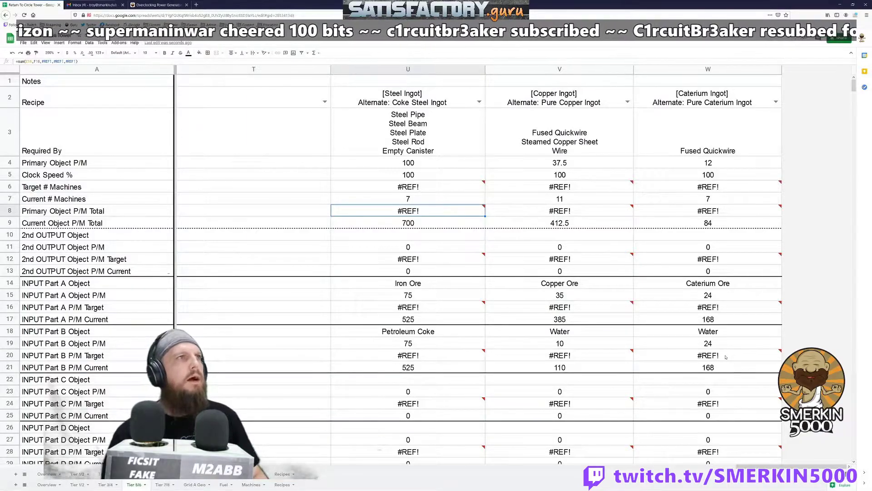
Remove Steel Beam, Steel Plate, Steel Rod and Empty Canister from the Steel Ingot's Required By entry, keeping only Steel Pipe.
key("Left")
key("Left")
key("Right")
key("Right")
key("Up")
key("Up")
key("Up")
key("Up")
key("Up")
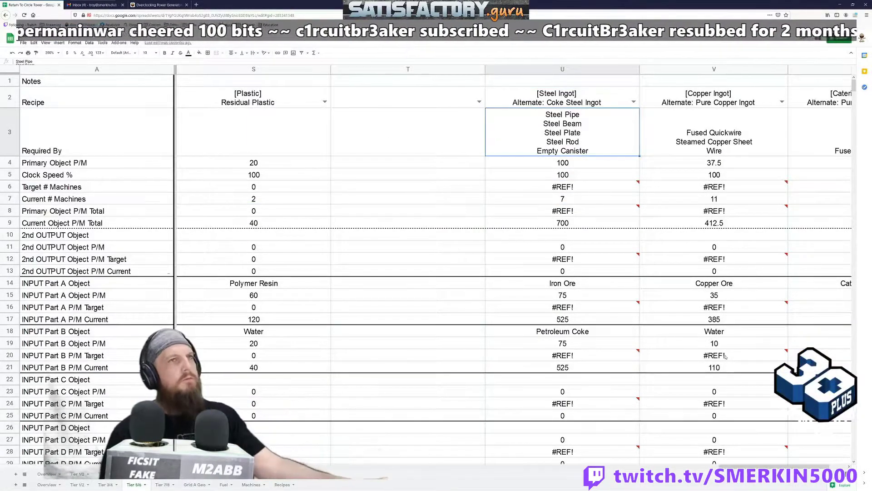
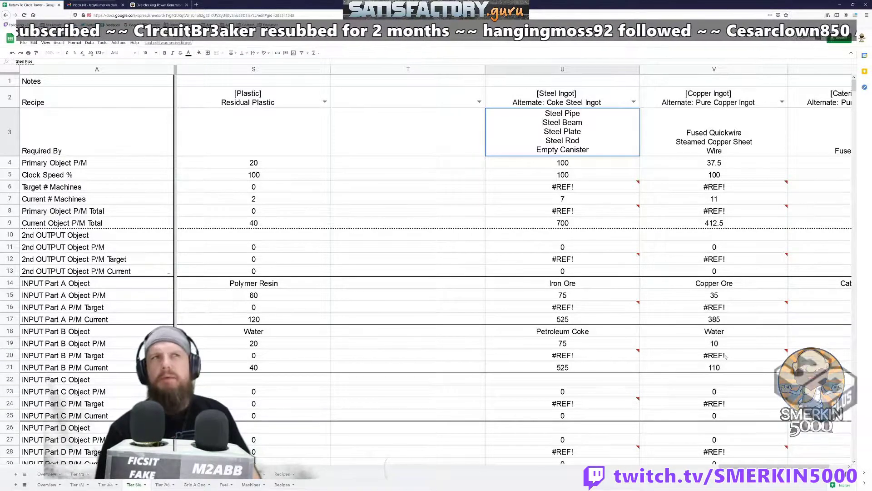
key("shift+Up")
key("shift+Home")
key("shift+Down")
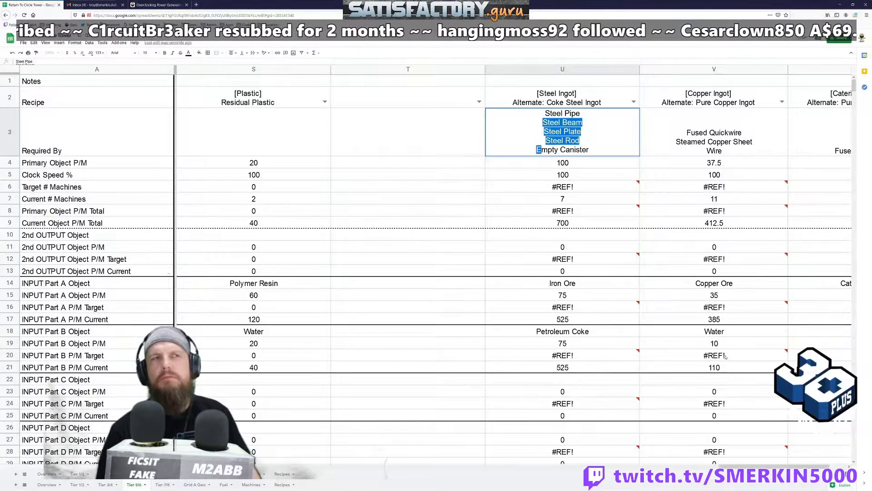
key("shift+End")
key("BackSpace")
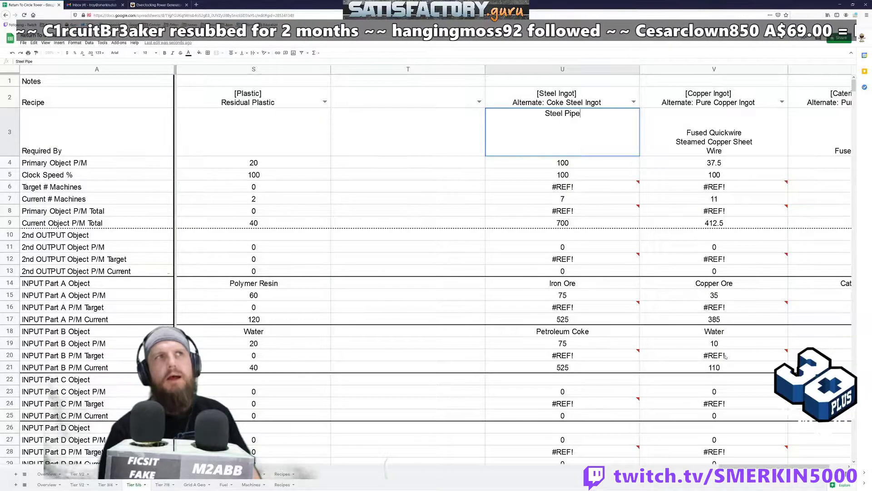
key("shift+Return")
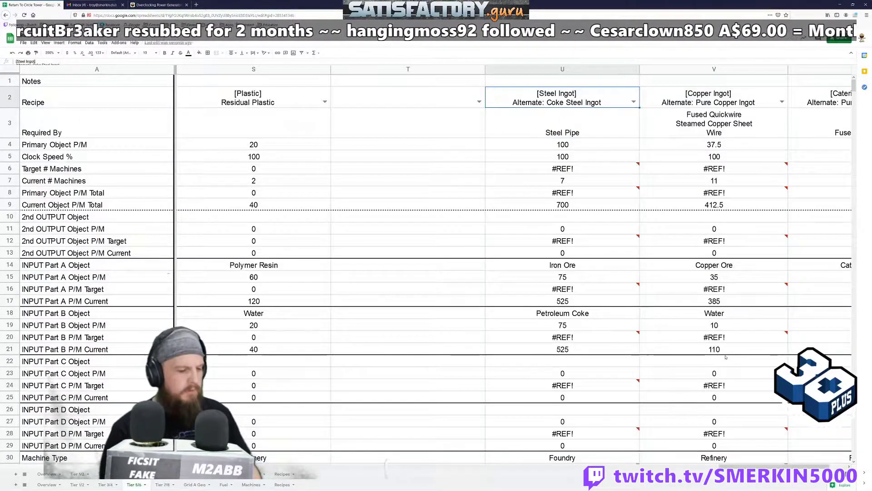
Change the Steel Ingot column's recipe to Alternate: Solid Steel Steel Ingot.
type("S")
key("Escape")
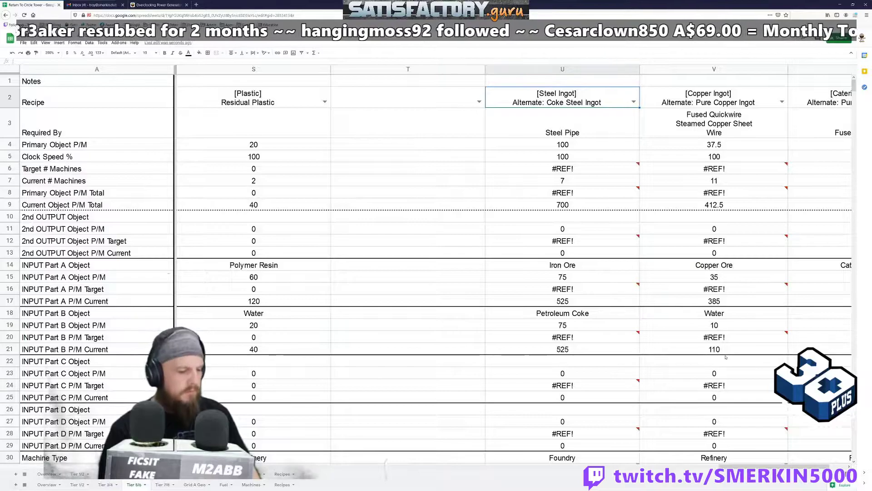
key("Return")
key("ctrl+a")
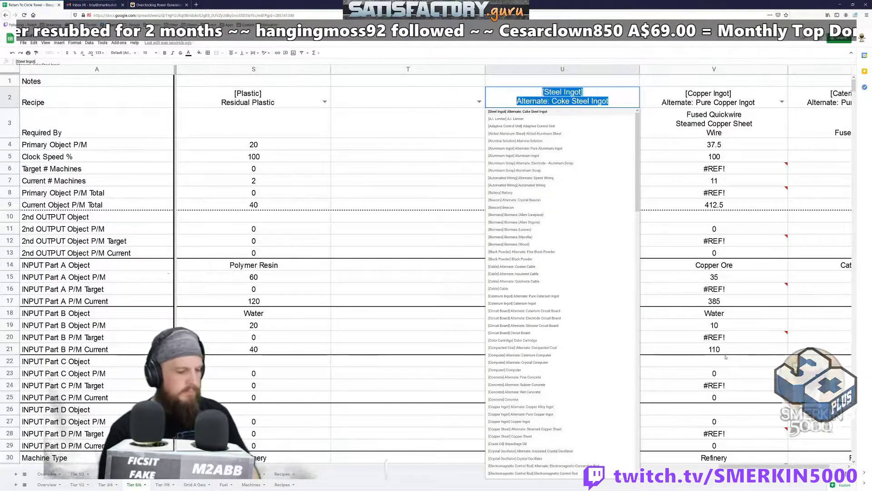
type("stee;")
key("BackSpace")
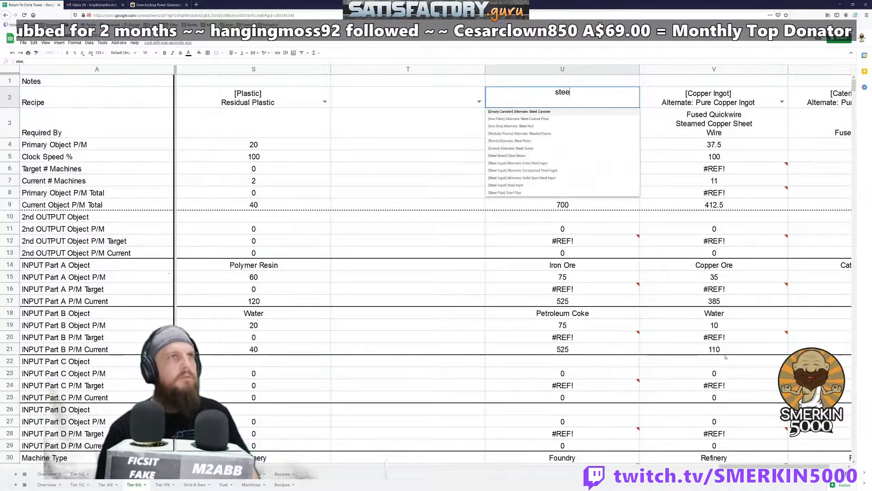
key("Down")
key("Down")
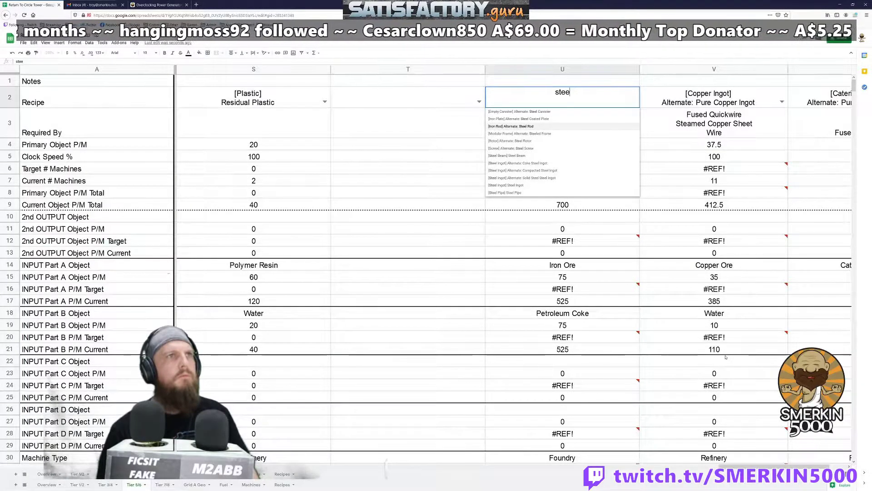
key("Down")
key("Down")
key("Down")
key("Down")
key("Down")
key("Down")
key("Down")
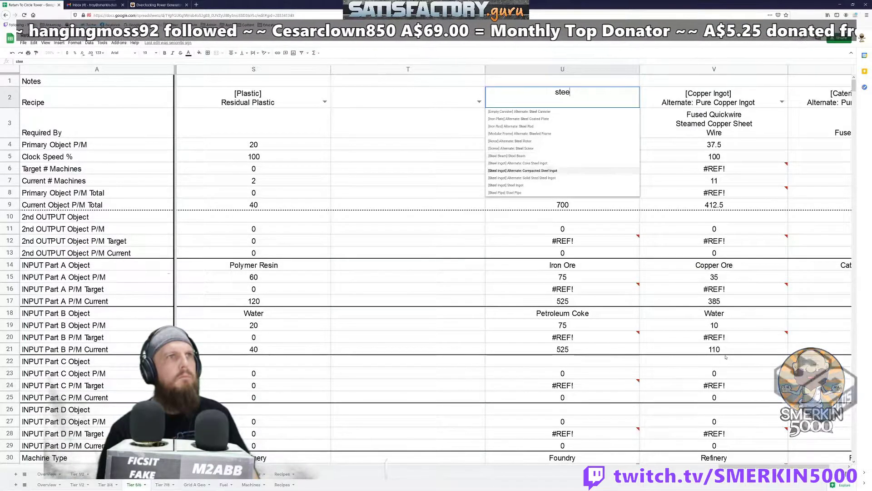
key("Return")
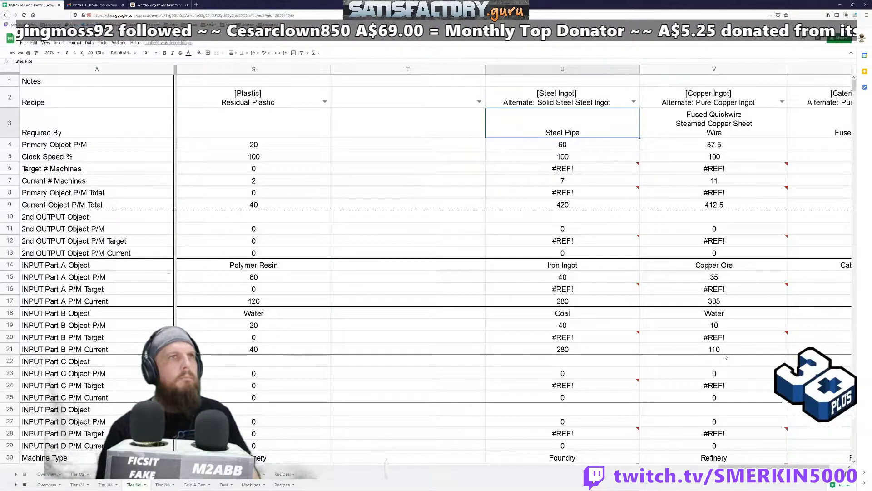
Clear the Current # Machines value in the Steel Ingot column.
key("Down")
key("Down")
key("Down")
key("Down")
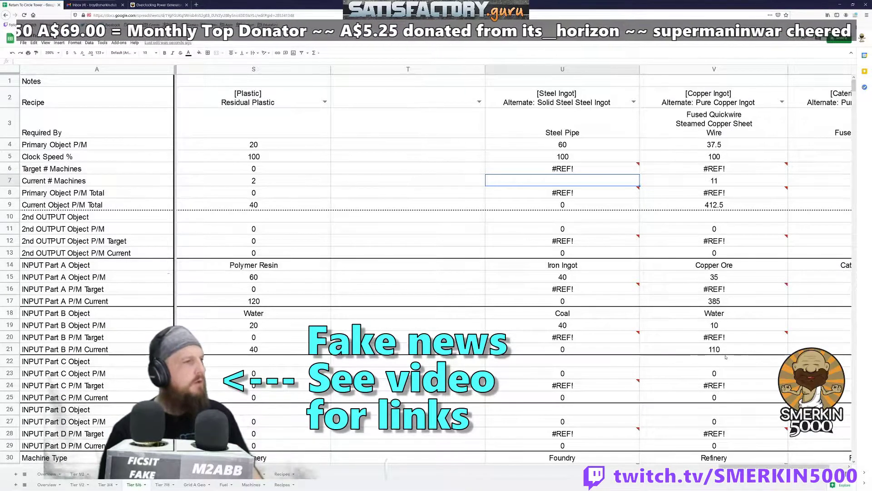
Search the sheet for "steel" and go through the matches to see which columns use steel items.
key("Up")
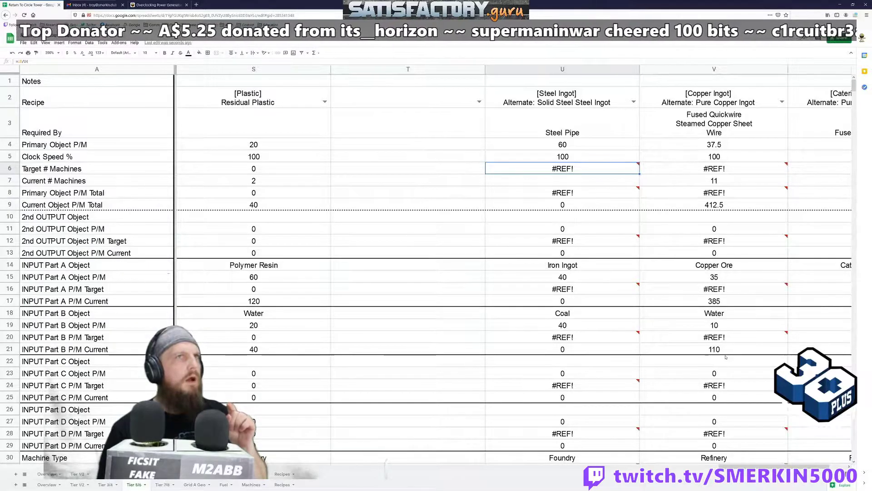
key("Left")
key("Left")
key("Left")
key("Left")
key("Left")
key("Left")
key("Left")
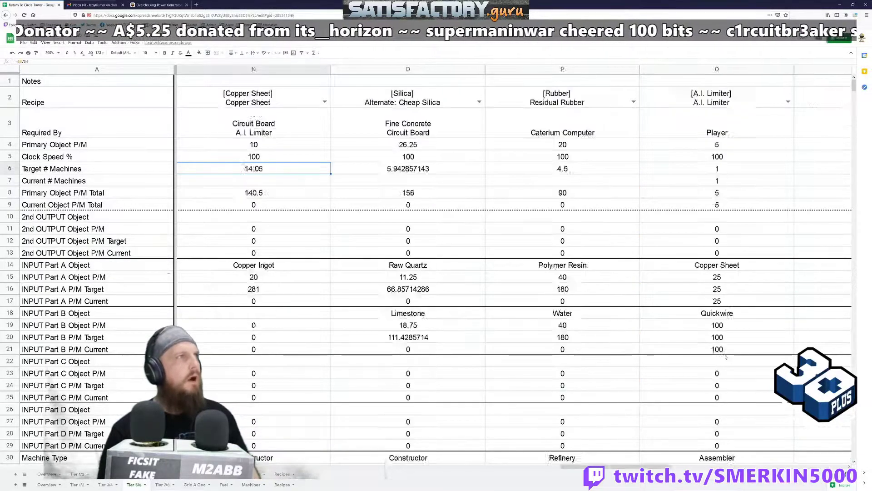
key("Home")
key("ctrl+f")
type("steel")
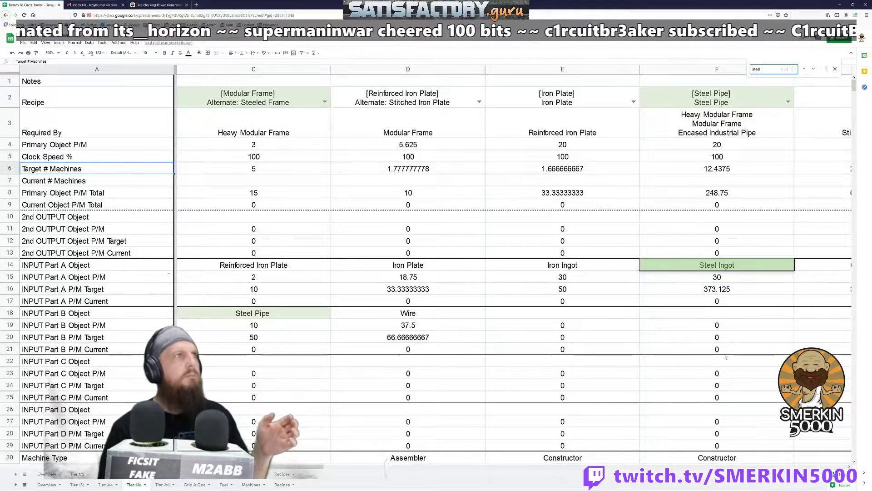
key("Return")
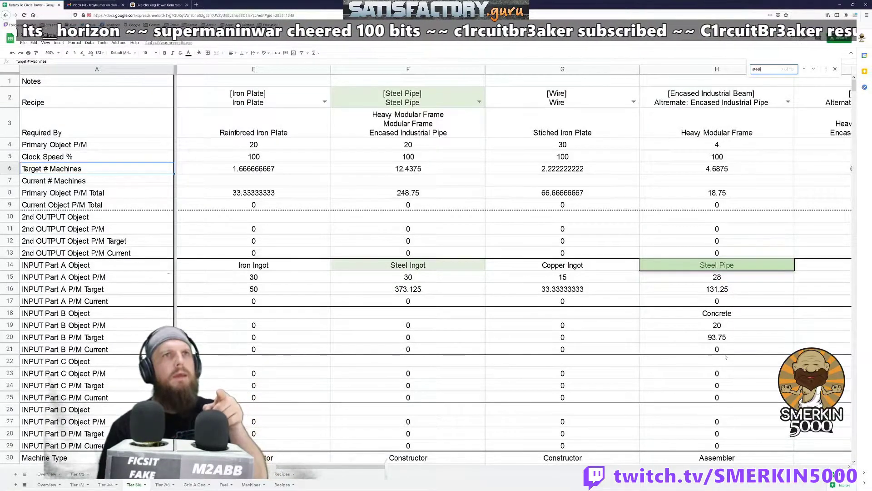
key("Return")
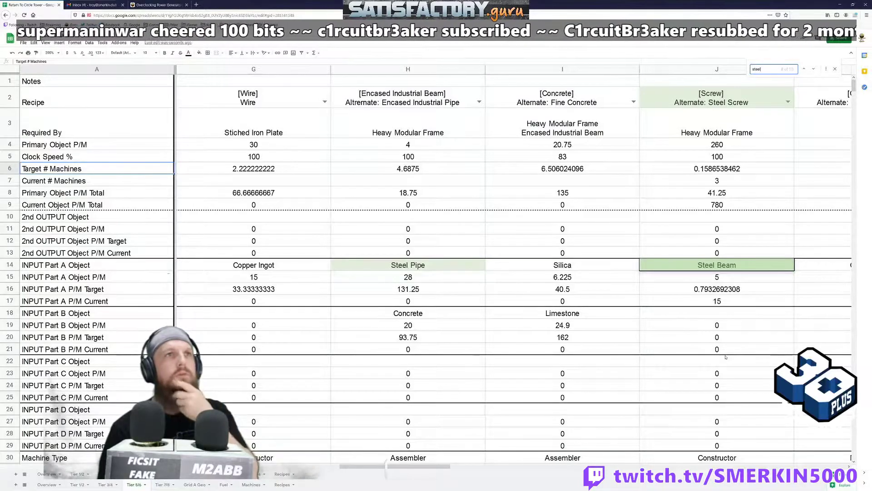
Delete the Screw column with the Alternate: Steel Screw recipe.
key("Escape")
key("Right")
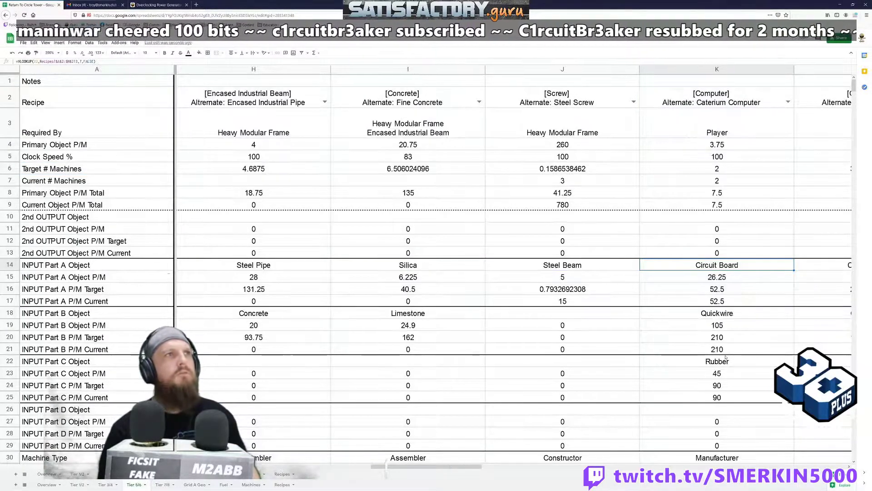
key("Left")
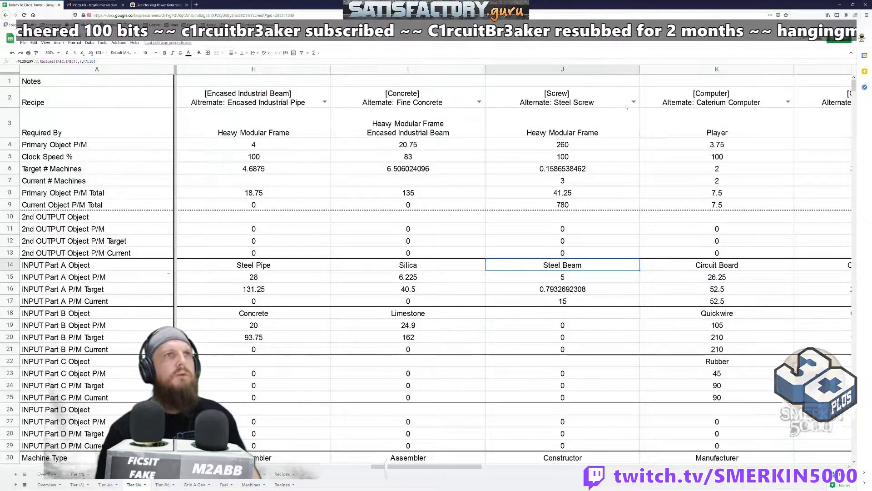
right_click(595, 70)
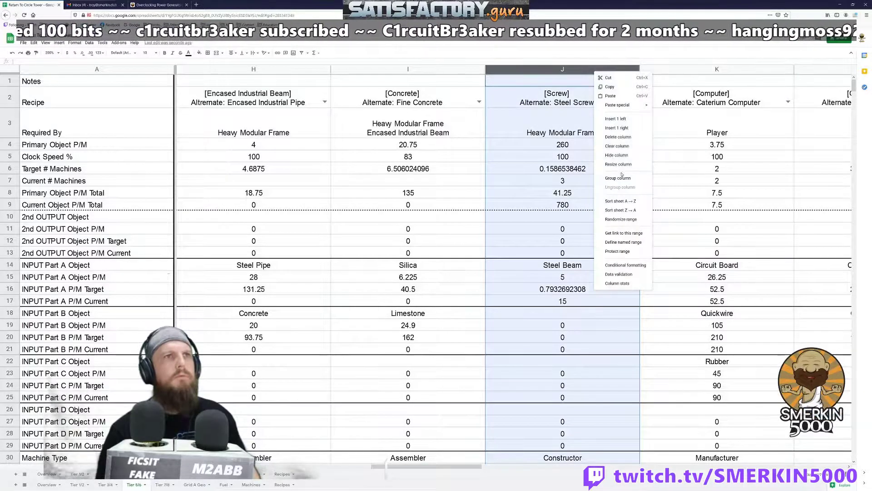
left_click(617, 136)
left_click(620, 207)
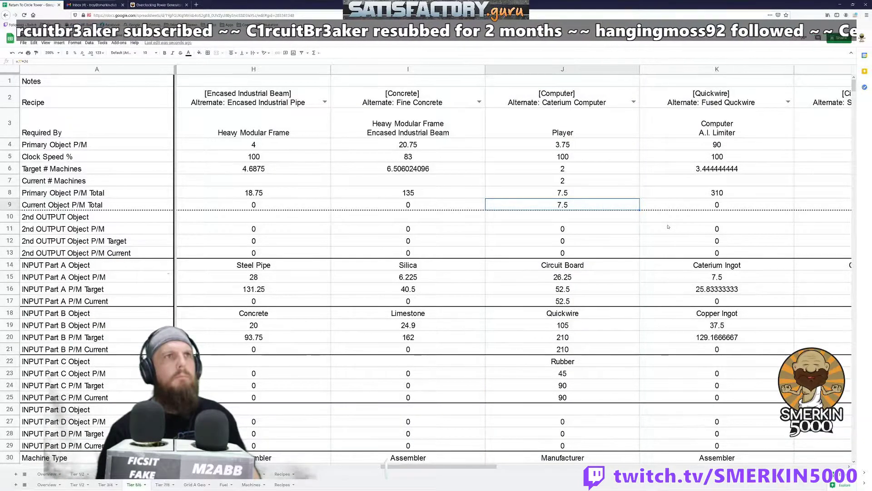
Search for "steel" again and check each remaining match from Steel Ingot through Steel Pipe and Modular Frame.
key("Left")
key("Left")
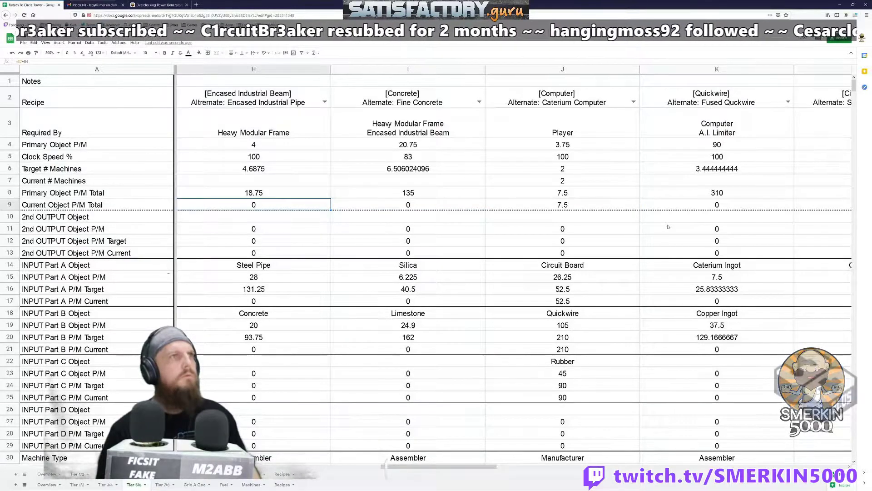
key("ctrl+f")
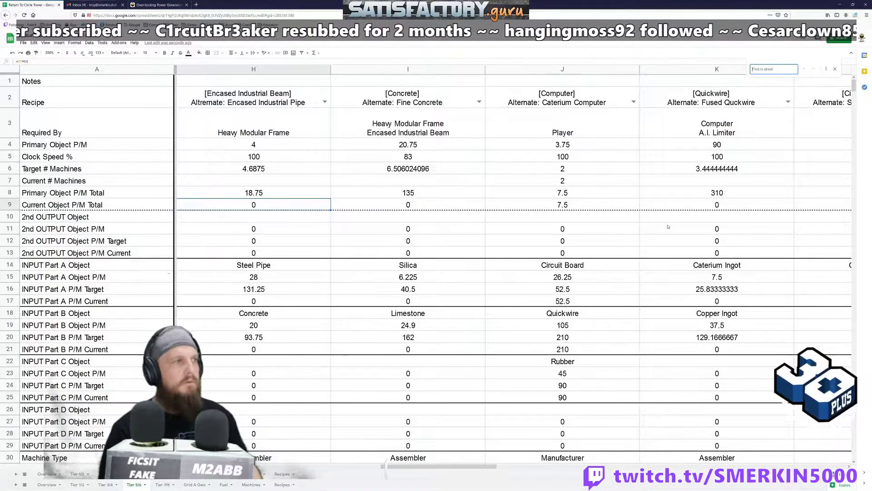
type("steel")
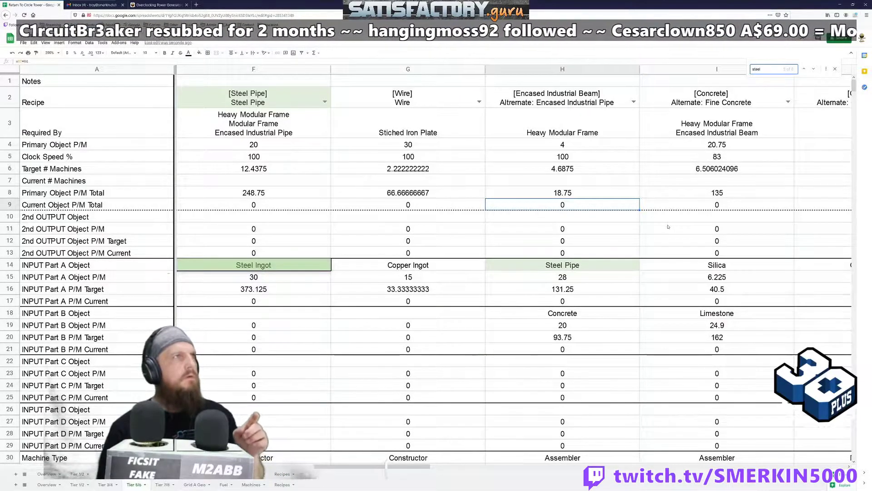
key("Return")
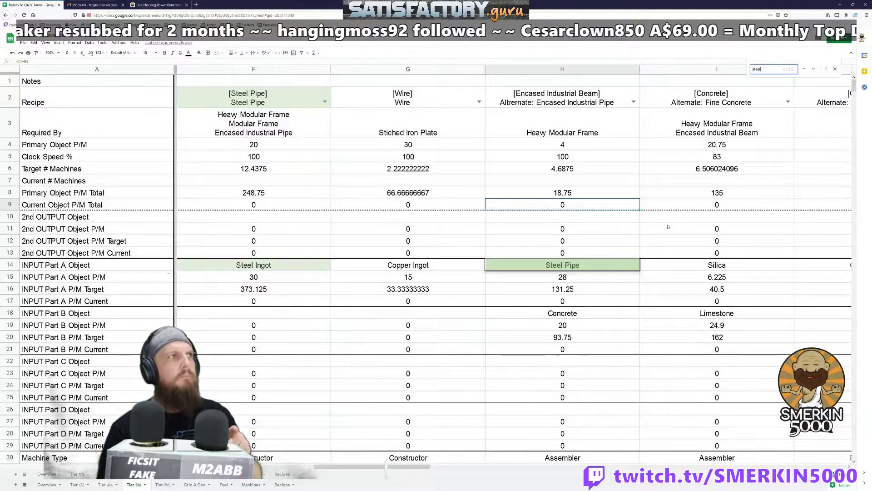
key("Return")
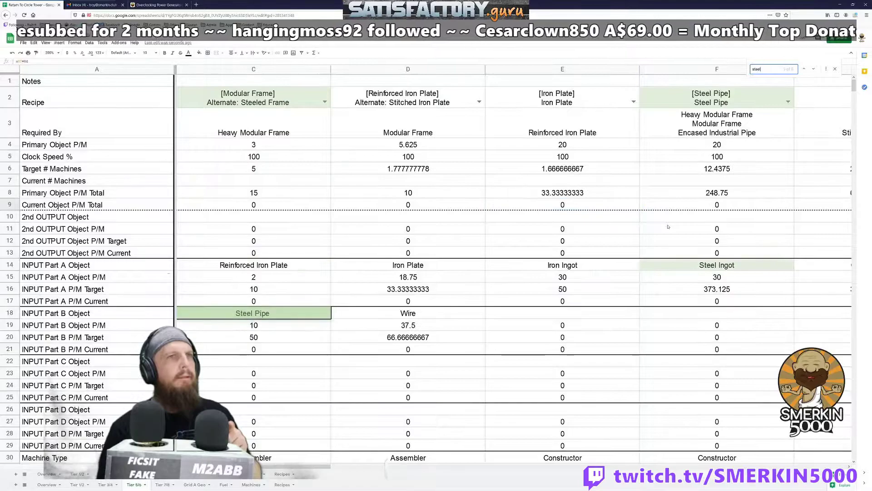
key("Return")
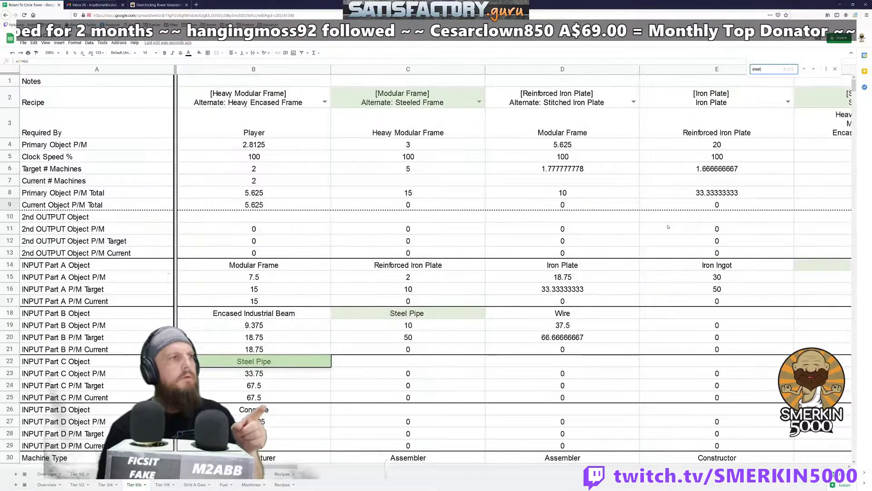
key("Return")
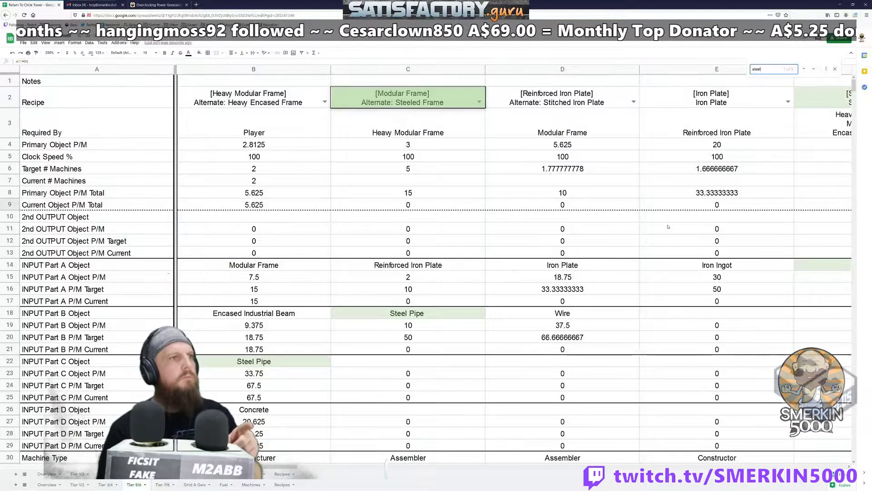
key("Return")
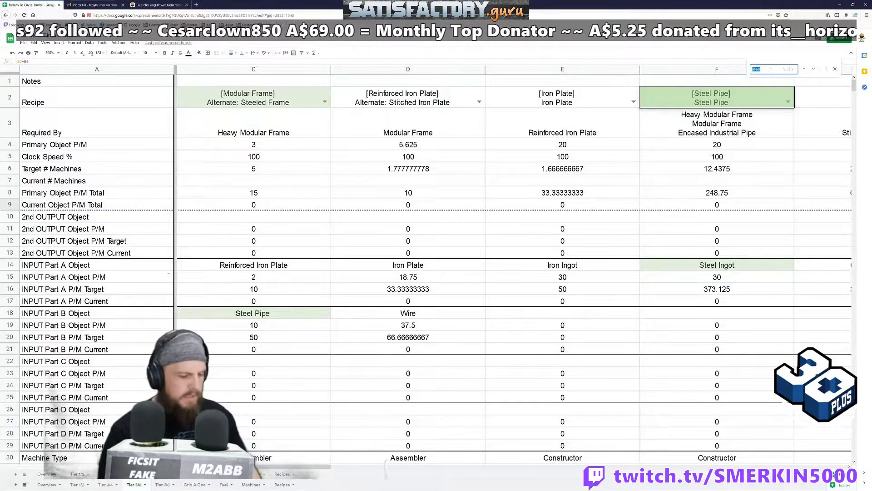
Search the sheet for "beam" and go through the matches to check whether any recipe uses Steel Beam.
type("bre")
type("a")
key("BackSpace")
key("BackSpace")
key("BackSpace")
type("eam")
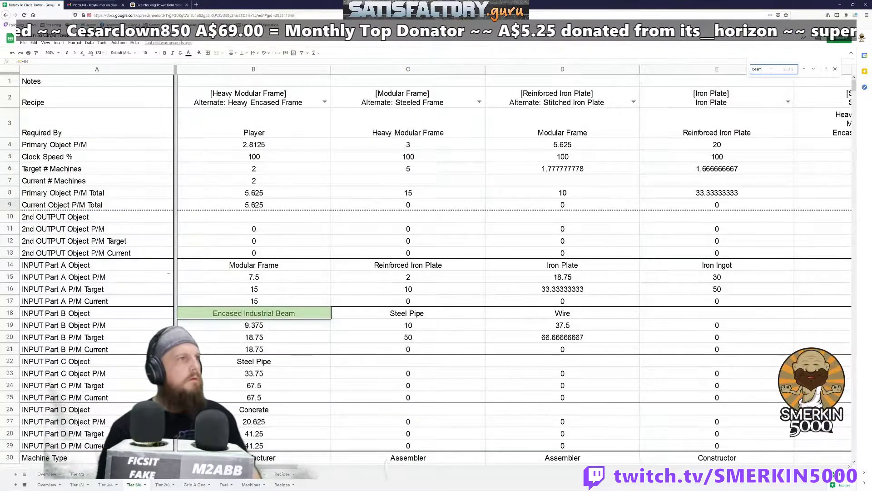
key("Return")
key("Return")
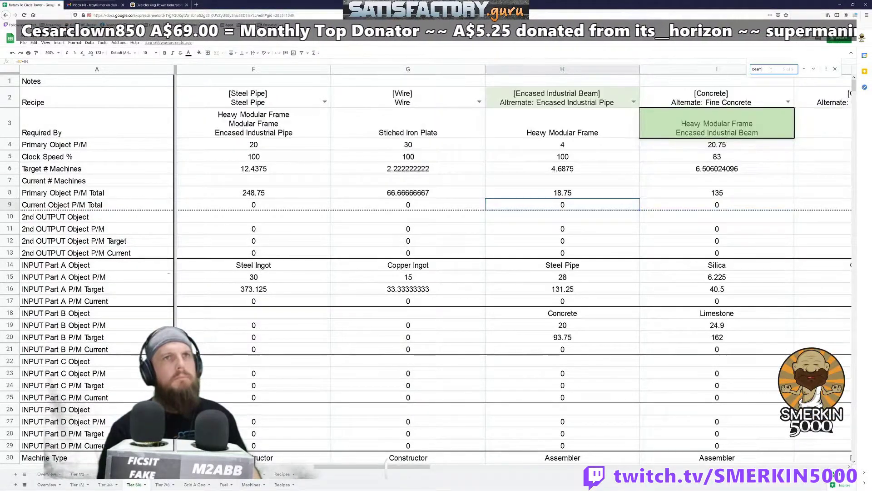
key("Return")
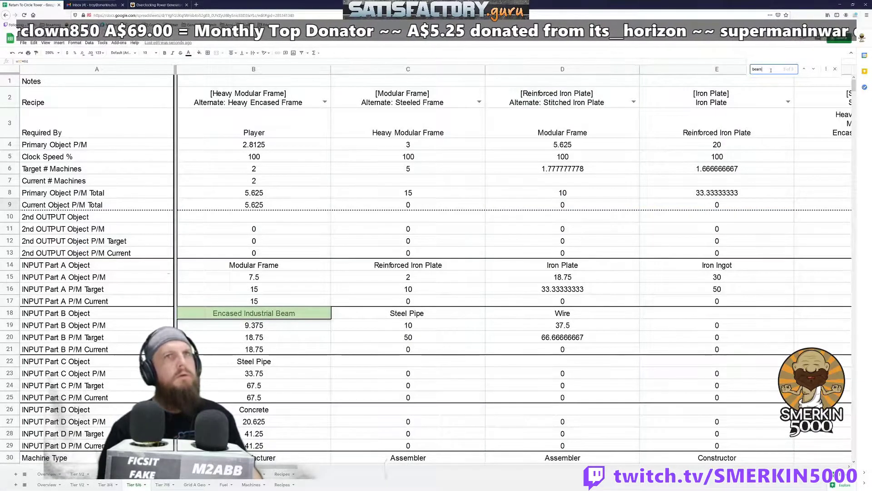
Reduce the Steel Ingot column's Primary Object P/M Total formula to =sum(E16), removing F16 and the broken #REF! references.
key("Escape")
key("Right")
key("Right")
key("Right")
key("Right")
key("Right")
key("Right")
key("Right")
key("Right")
key("Right")
key("Right")
key("Right")
key("Right")
key("Right")
key("Right")
key("Right")
key("Right")
key("Right")
key("Right")
key("Right")
key("Right")
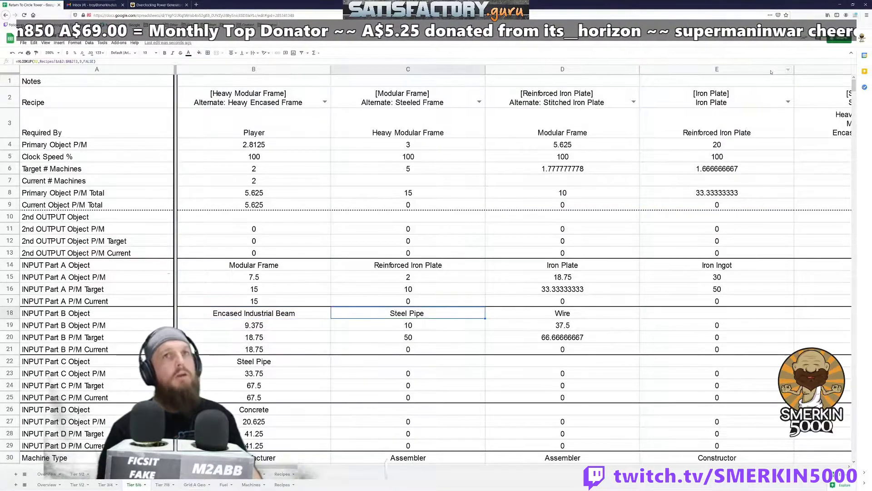
key("Left")
key("Left")
key("Left")
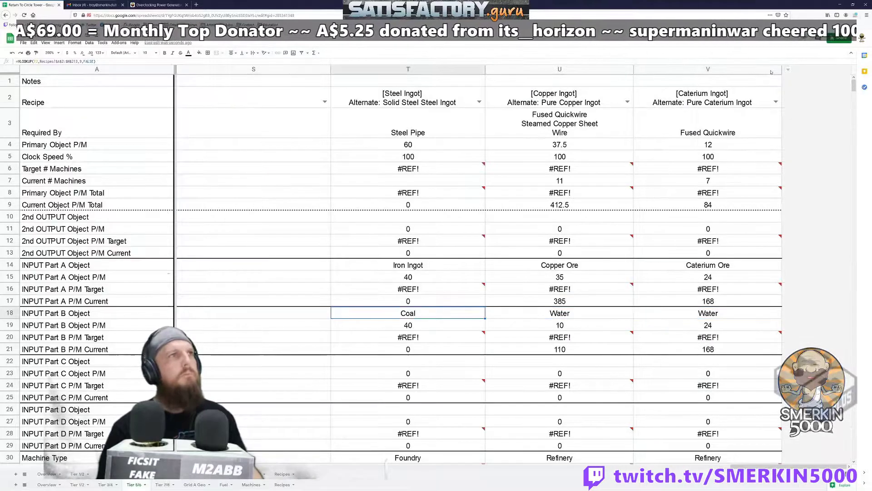
key("Up")
key("Up")
key("Up")
key("Up")
key("Up")
key("Up")
key("Right")
key("Up")
key("Up")
key("Up")
key("Up")
key("Return")
key("shift+Left")
key("shift+Left")
key("shift+Left")
key("shift+Left")
key("shift+Left")
key("shift+Left")
key("shift+Left")
key("shift+Left")
key("shift+Left")
key("shift+Left")
key("shift+Left")
key("shift+Left")
key("shift+Left")
key("shift+Left")
key("shift+Left")
key("shift+Left")
key("shift+Left")
key("shift+Left")
key("shift+Left")
key("shift+Left")
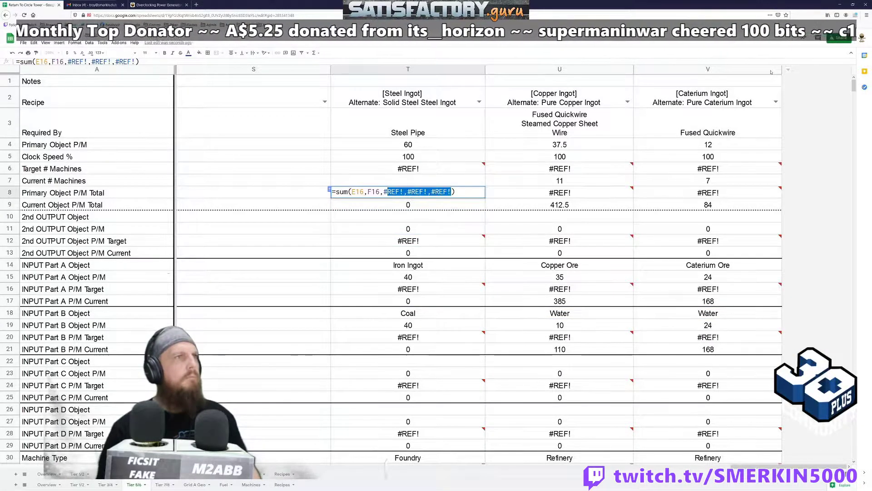
key("shift+Right")
key("BackSpace")
key("Return")
key("Up")
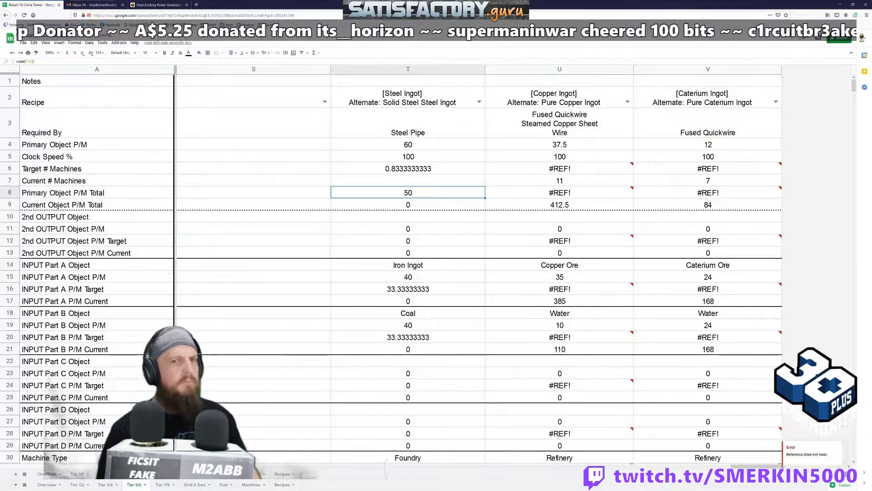
Correct the Steel Ingot's Primary Object P/M Total formula to =sum(F16), the Steel Pipe column's INPUT Part A P/M Target.
left_click_drag(756, 466, 297, 472)
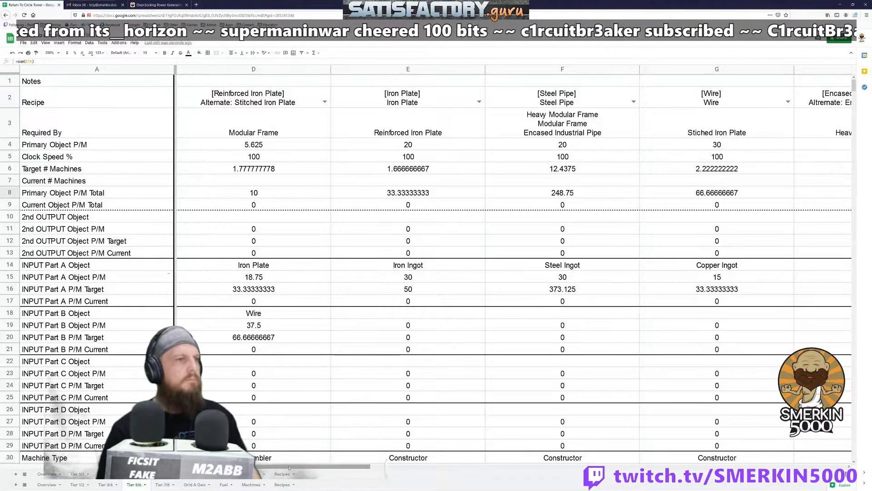
scroll(736, 469, "right", 10)
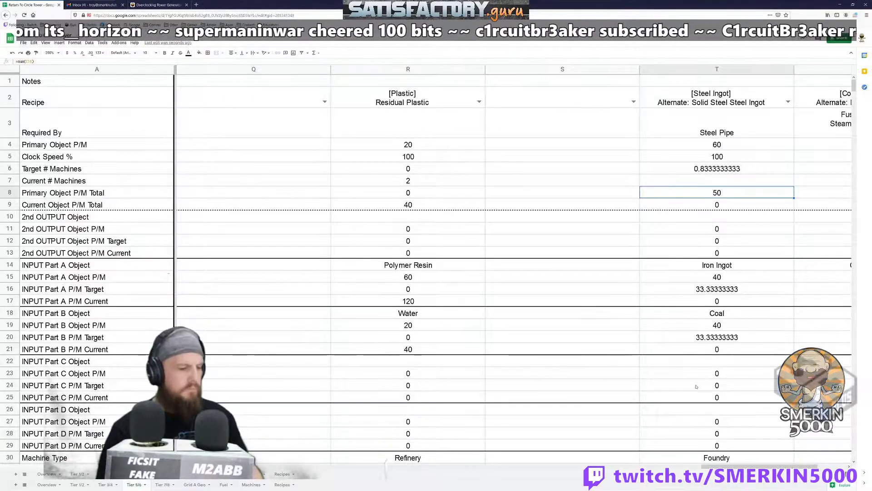
key("Return")
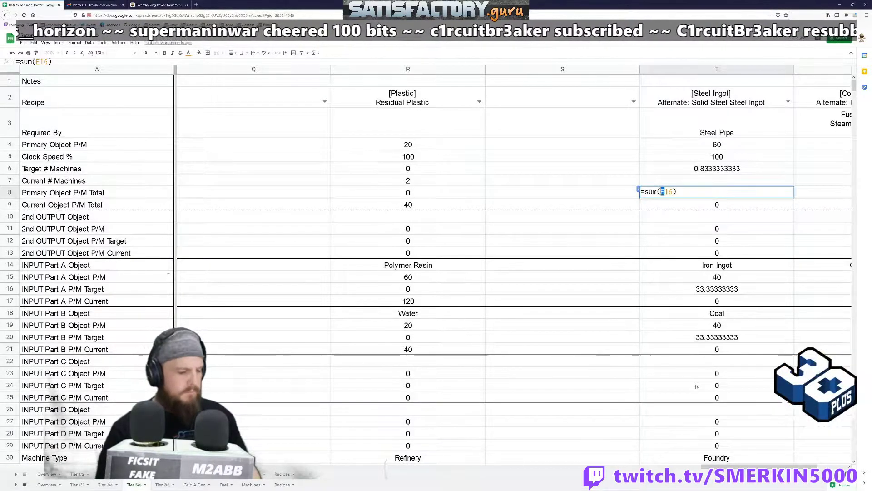
key("Return")
key("Up")
key("Up")
key("Up")
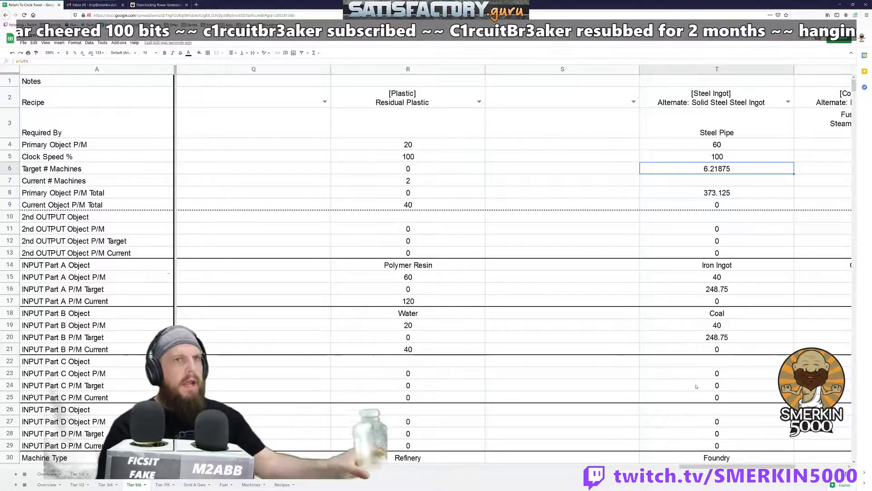
key("Right")
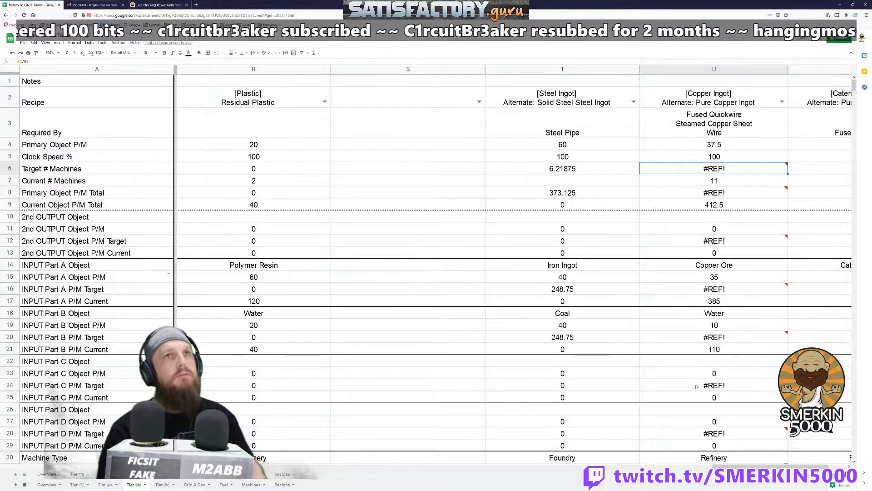
key("Right")
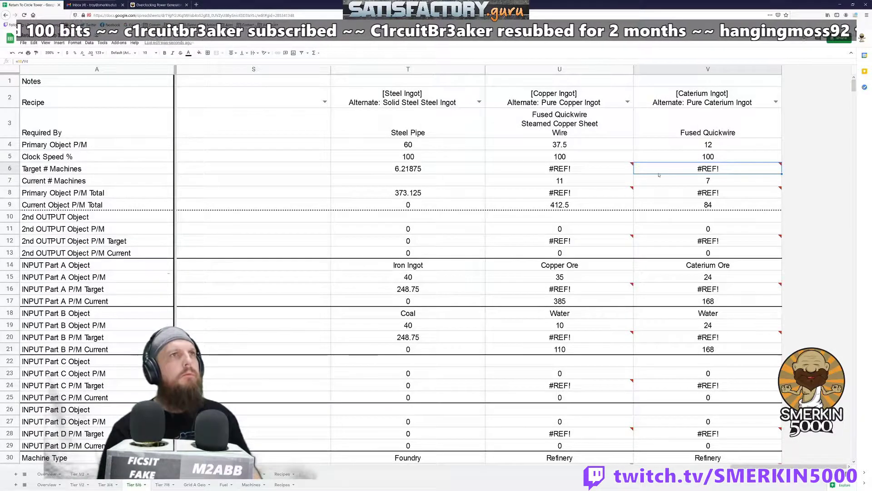
Insert an empty column between the Steel Ingot and Copper Ingot columns.
right_click(546, 69)
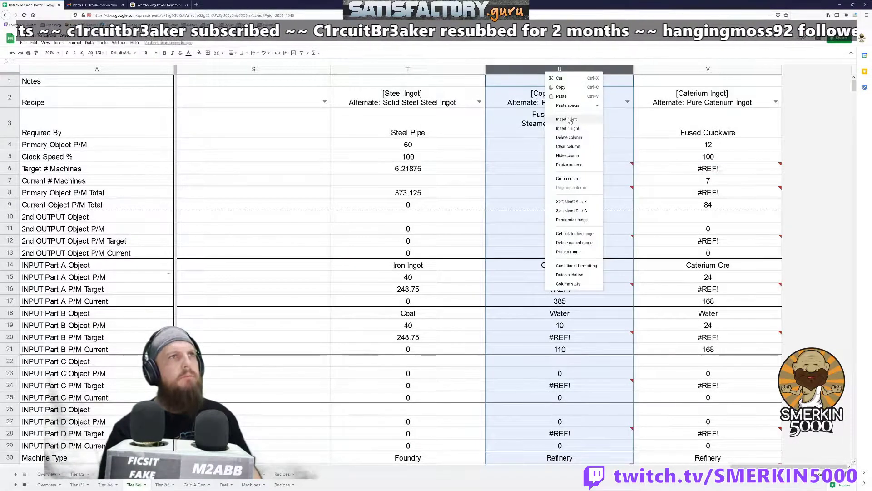
left_click(567, 119)
left_click(604, 121)
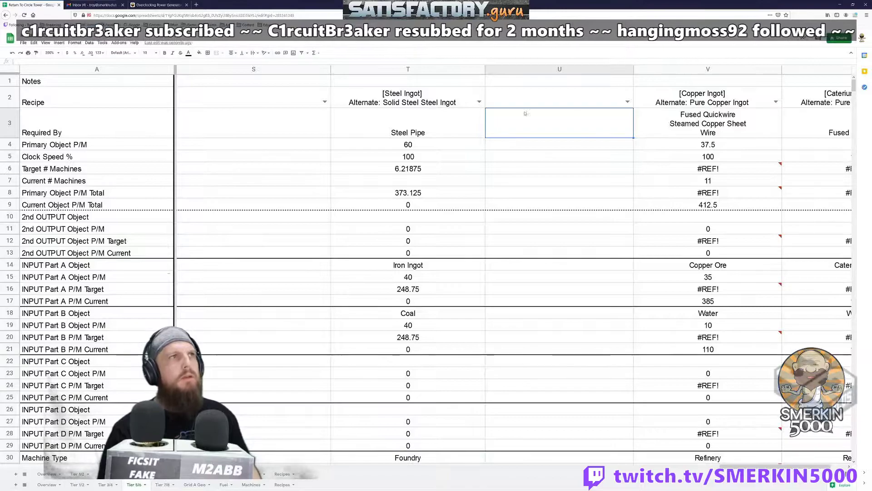
left_click(698, 117)
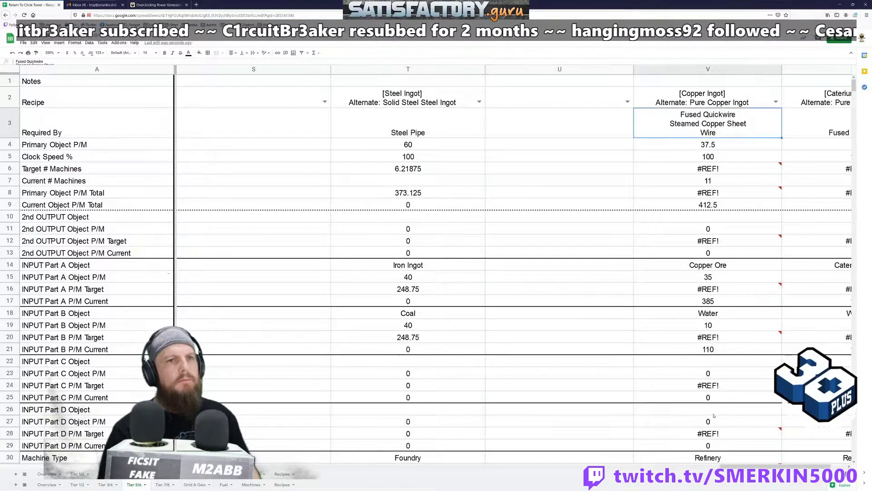
Copy the Steel Ingot column's cells from Required By through Current Power into the same rows of the new empty column.
left_click(388, 130)
scroll(388, 237, "down", 2)
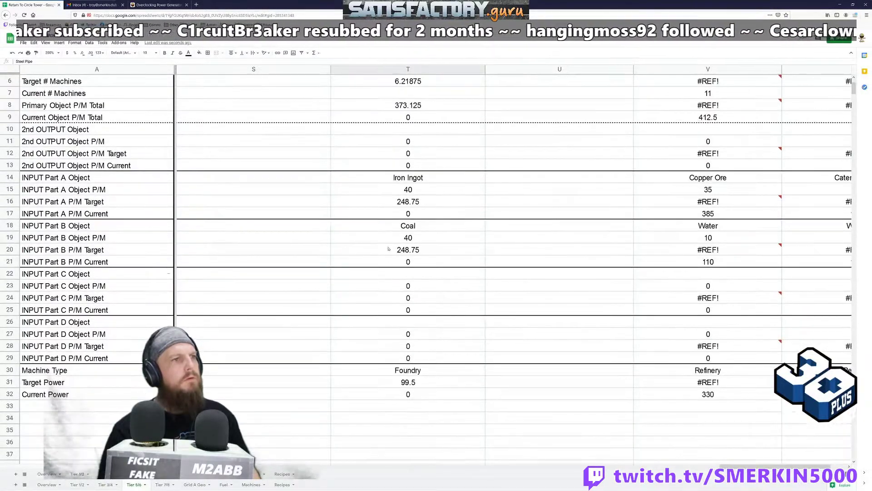
left_click(397, 395, "shift")
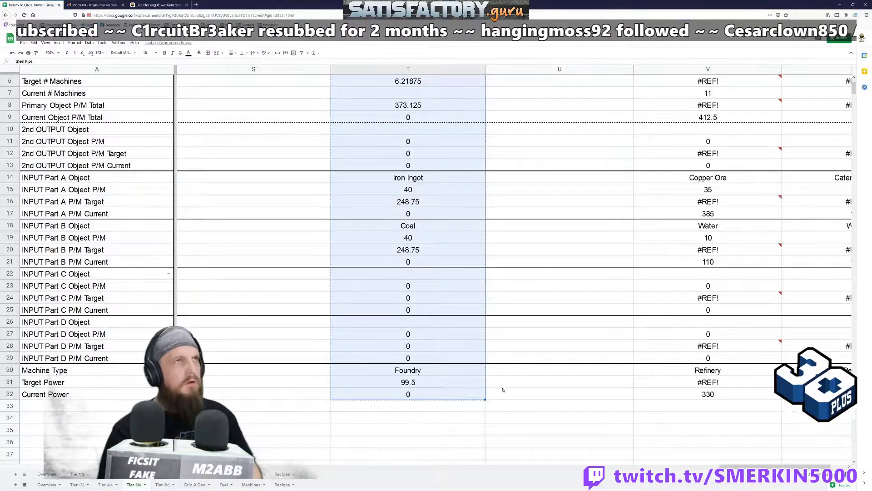
scroll(503, 390, "up", 2)
left_click(582, 123)
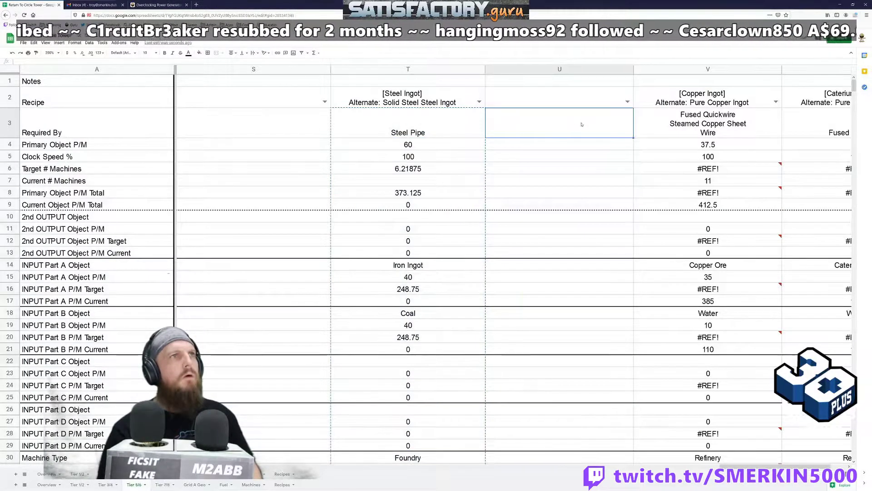
key("ctrl+v")
left_click(573, 121)
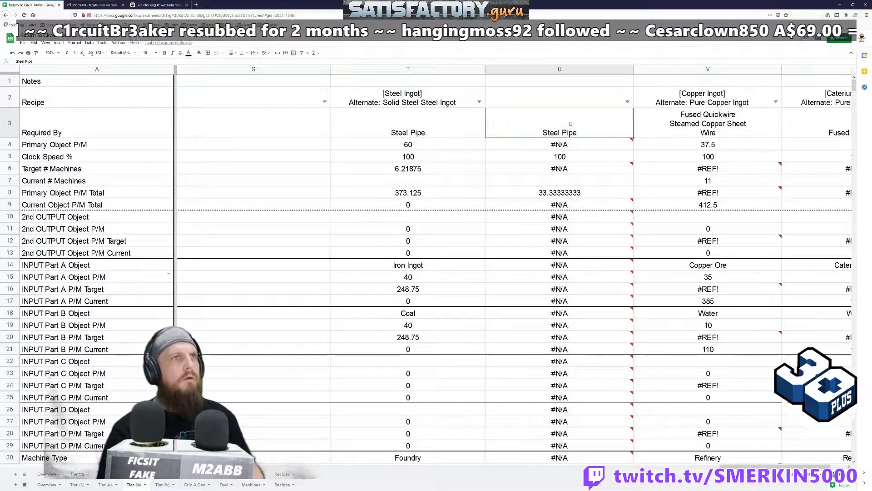
Change the new column's Required By entry to Steel Ingot.
double_click(599, 133)
key("ctrl+shift+Left")
type("Ingot")
key("Return")
Set the new column's recipe to [Iron Ingot] Alternate: Iron Alloy Ingot.
key("Up")
key("Up")
key("Return")
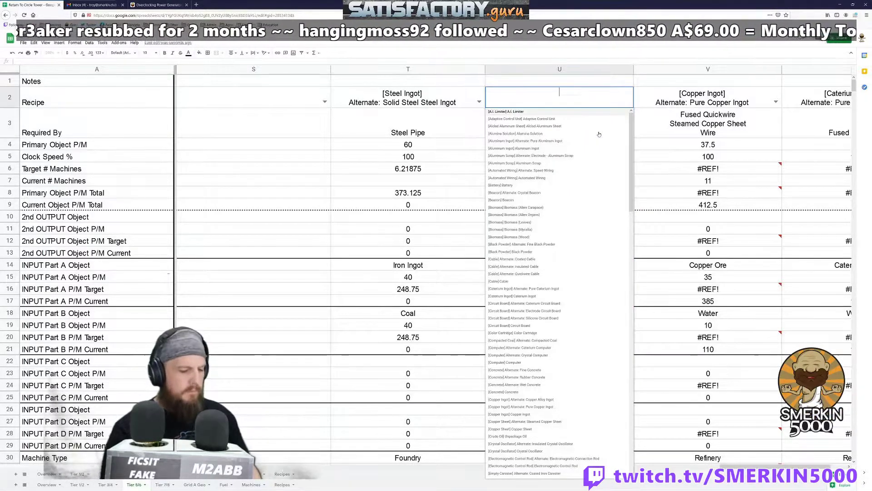
type("Iron")
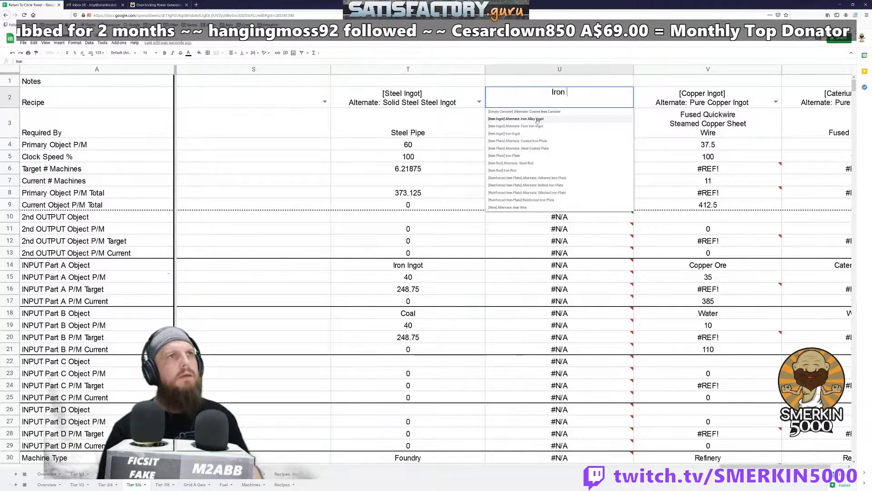
left_click(538, 119)
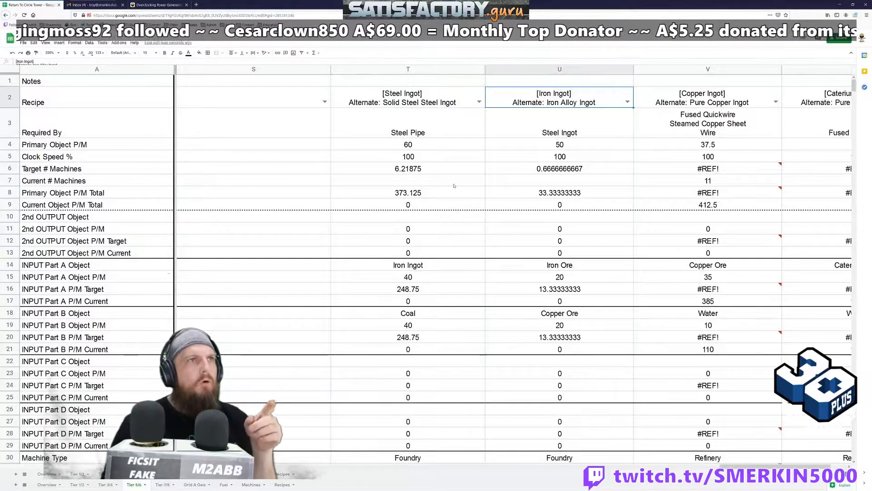
Set the Iron Ingot column's Primary Object P/M Total to =sum(T16), the Steel Ingot column's iron ingot target.
left_click(595, 193)
type("=sum(G16)")
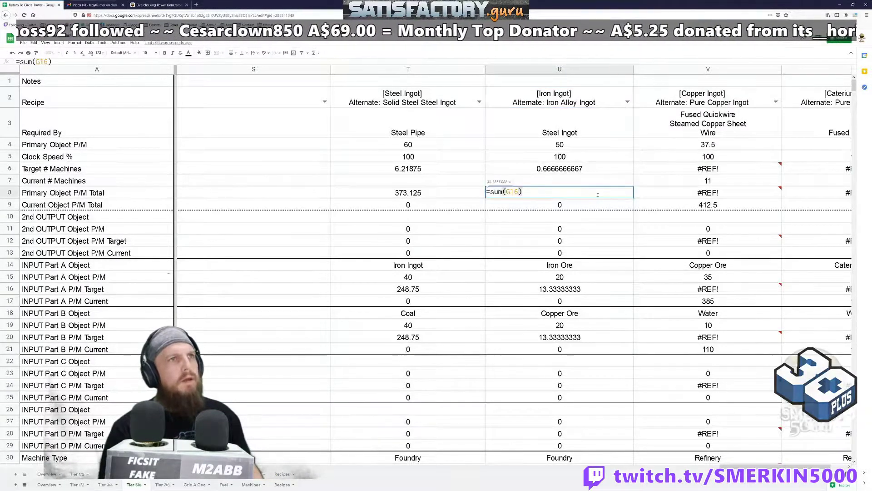
key("Left")
key("shift+Left")
key("shift+Left")
key("shift+Left")
key("BackSpace")
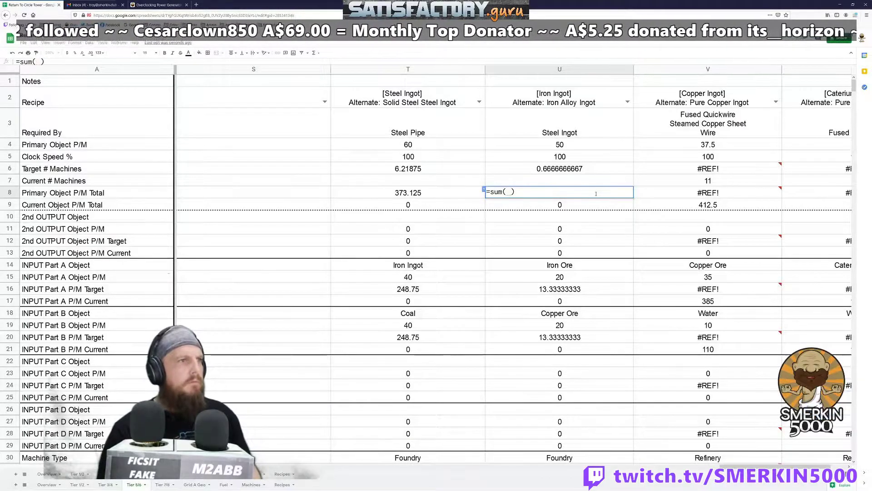
left_click(424, 290)
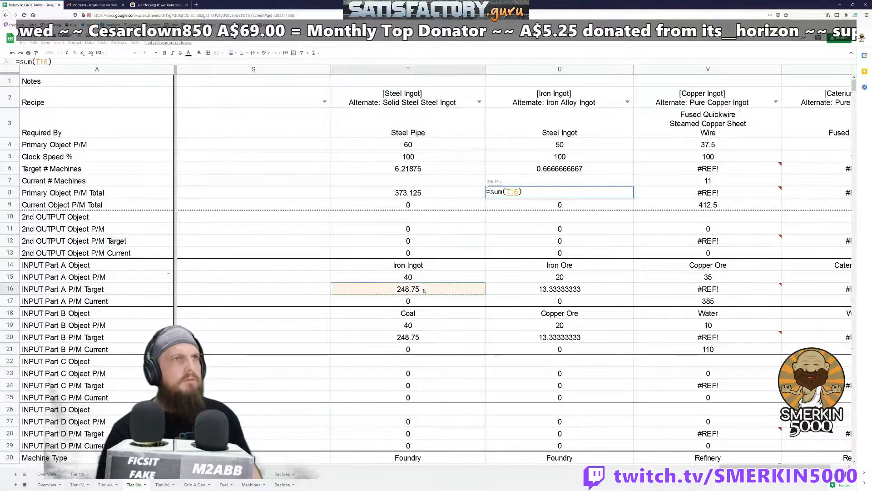
key("Return")
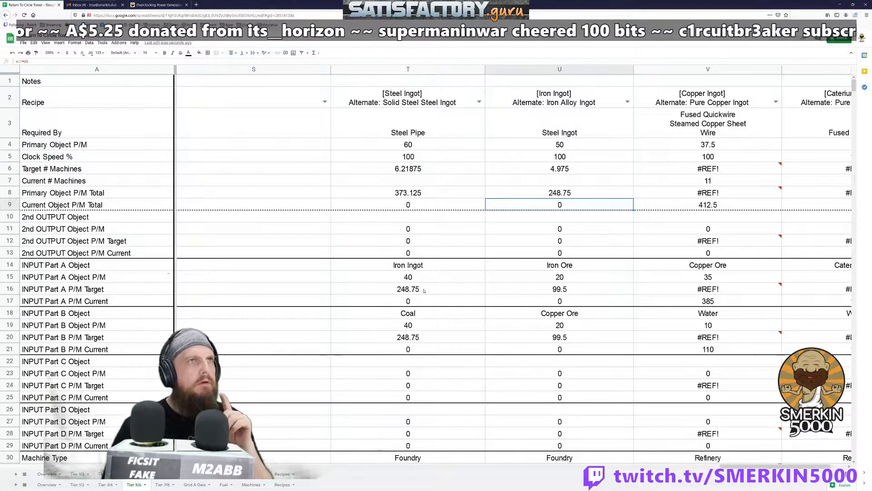
Add Iron Plate on a second line of the Iron Ingot column's Required By cell.
key("Up")
key("Up")
key("Up")
key("Up")
key("Up")
key("Up")
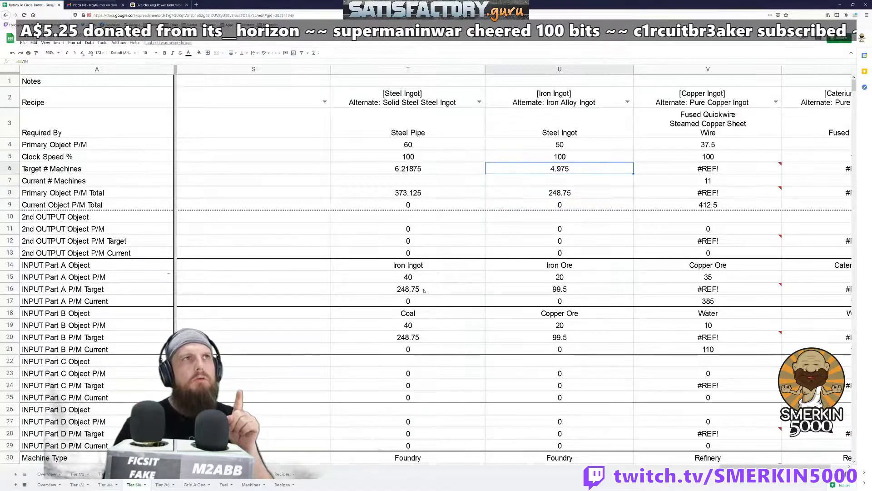
key("Return")
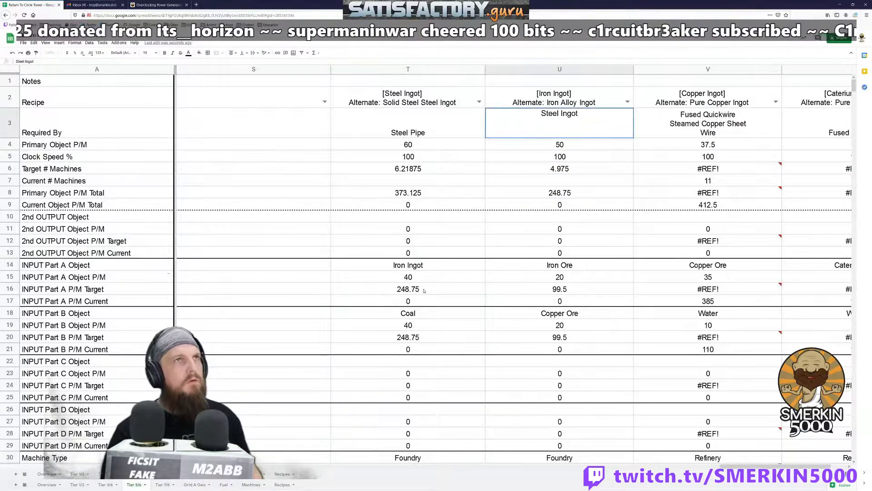
type("Iron Plate")
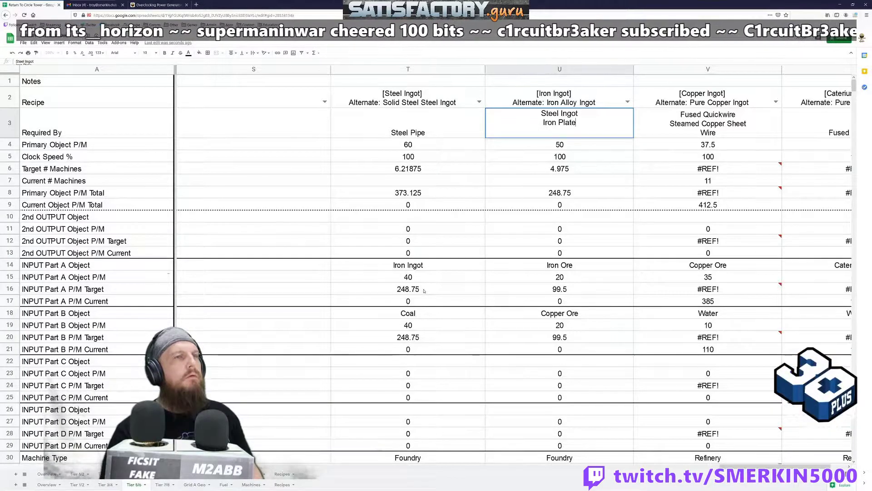
key("Return")
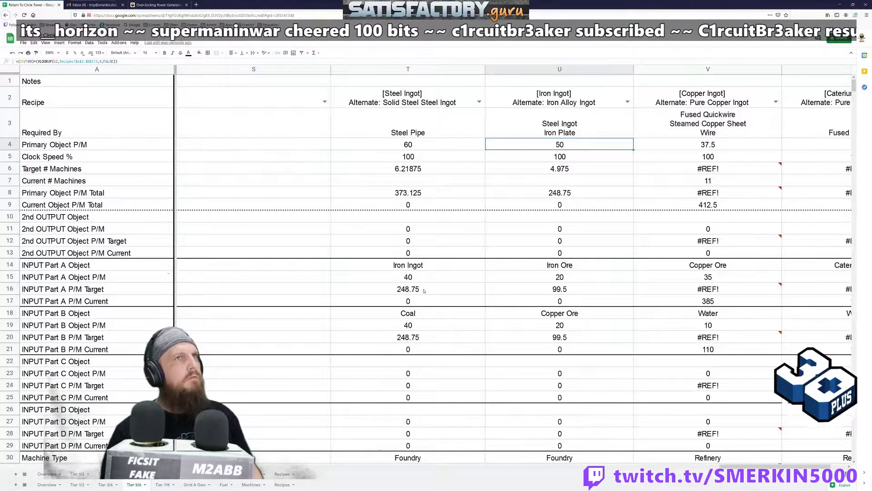
Go back through the production columns to the Iron Plate column and check its iron ingot requirement.
key("Left")
key("Left")
key("Left")
key("Left")
key("Left")
key("Left")
key("Left")
key("Left")
key("Left")
key("Left")
key("Left")
key("Left")
key("Left")
key("Left")
key("Left")
key("Left")
key("Left")
key("Left")
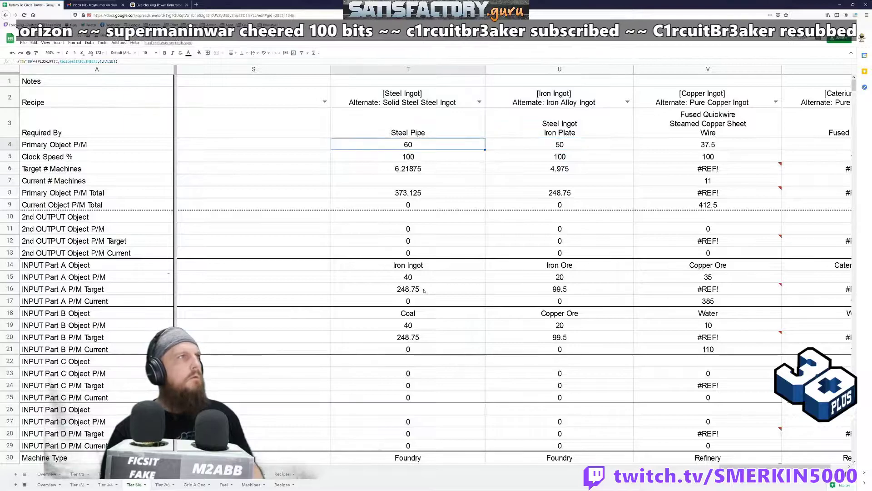
key("Right")
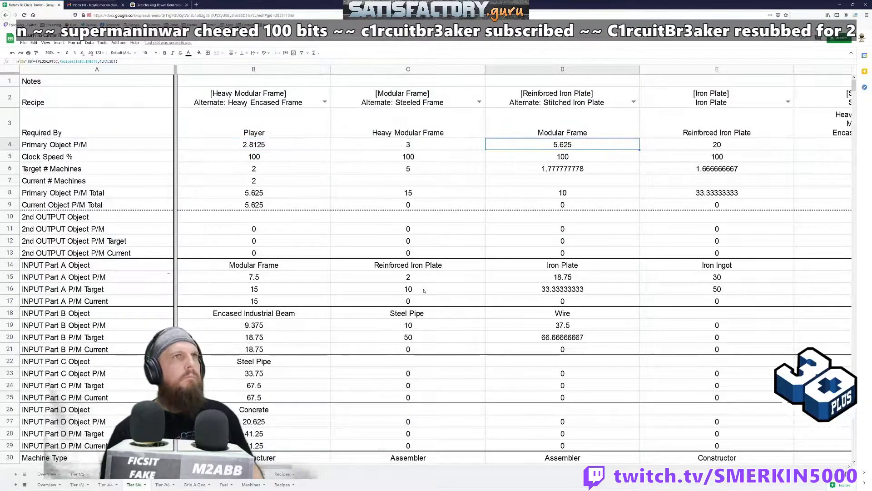
key("Right")
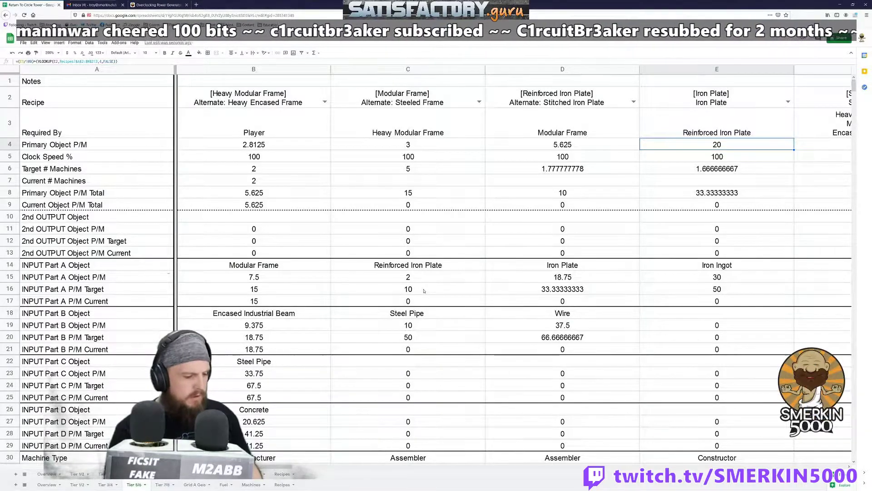
Search the sheet for "iron in" and go through the matches to find every column that consumes iron ingots.
key("ctrl+f")
type("iron")
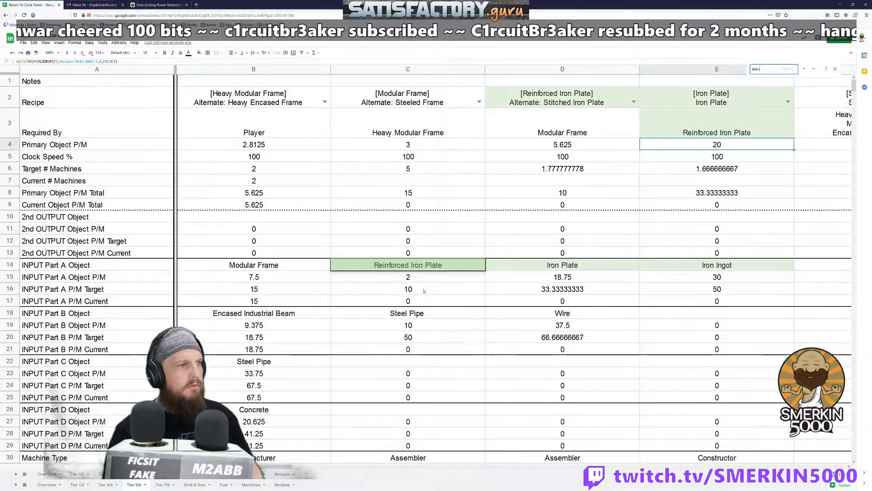
type(" in")
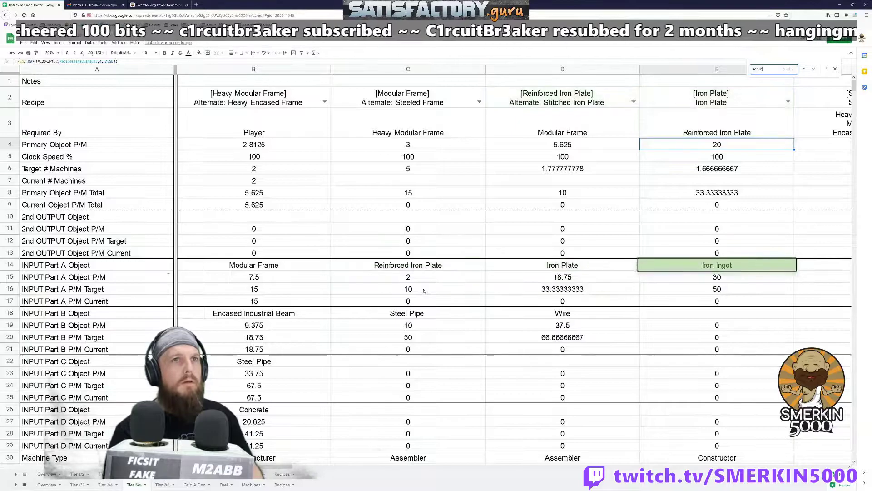
key("Return")
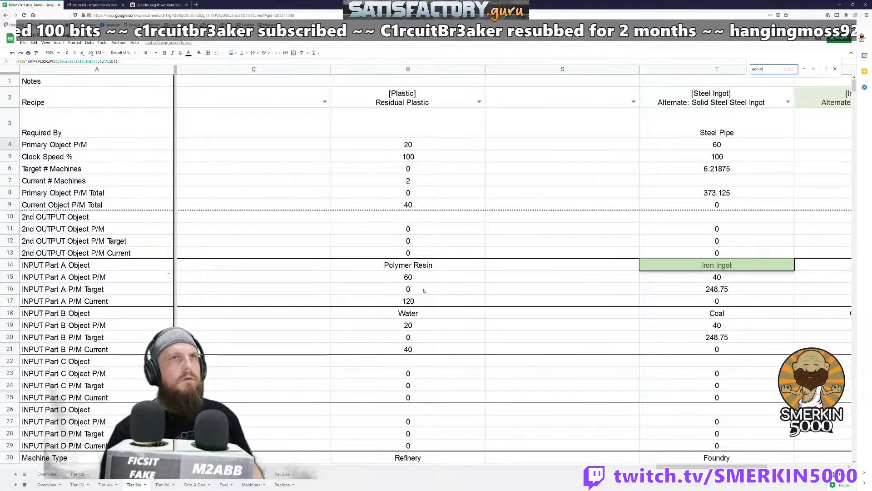
key("Return")
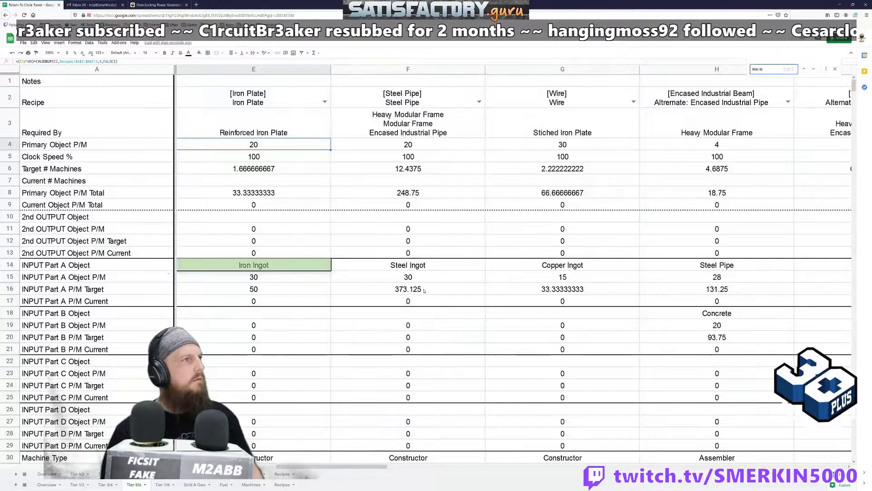
key("Return")
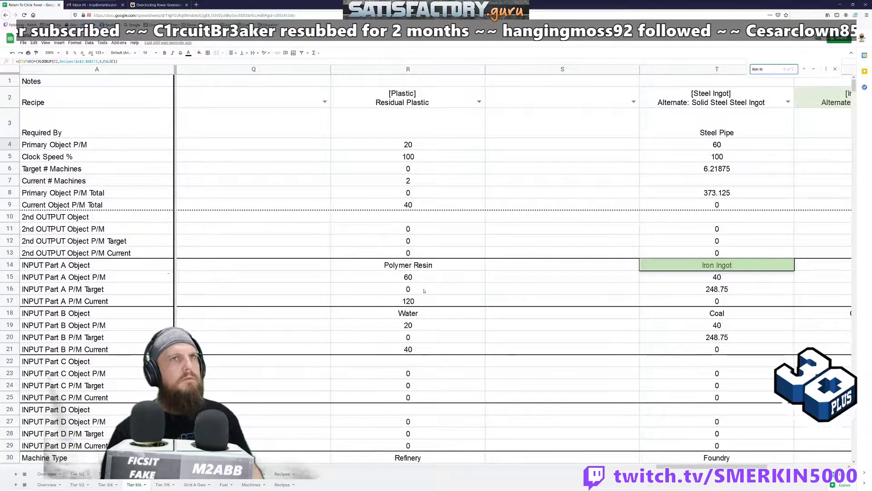
key("Escape")
Extend the Iron Ingot column's Primary Object P/M Total to =sum(T16,E16), adding the Iron Plate column's ingot target.
key("Right")
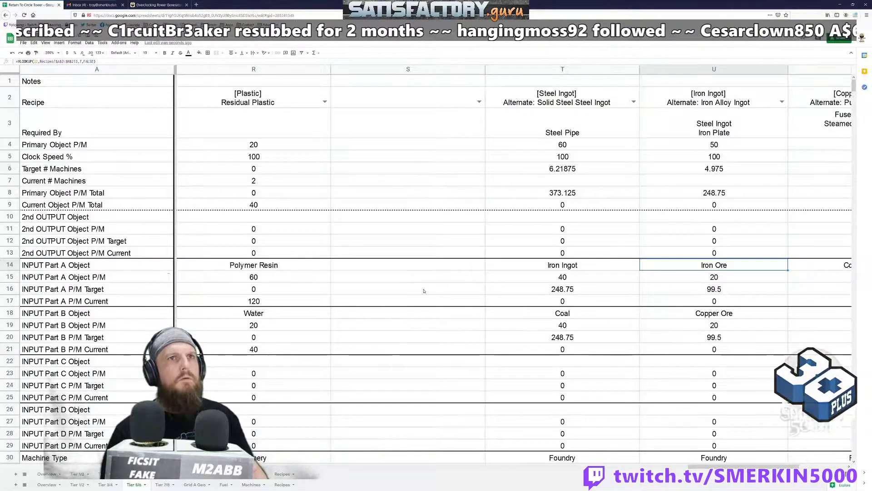
key("Up")
key("Up")
key("Up")
key("Up")
key("Up")
key("Up")
type("=sum(T16")
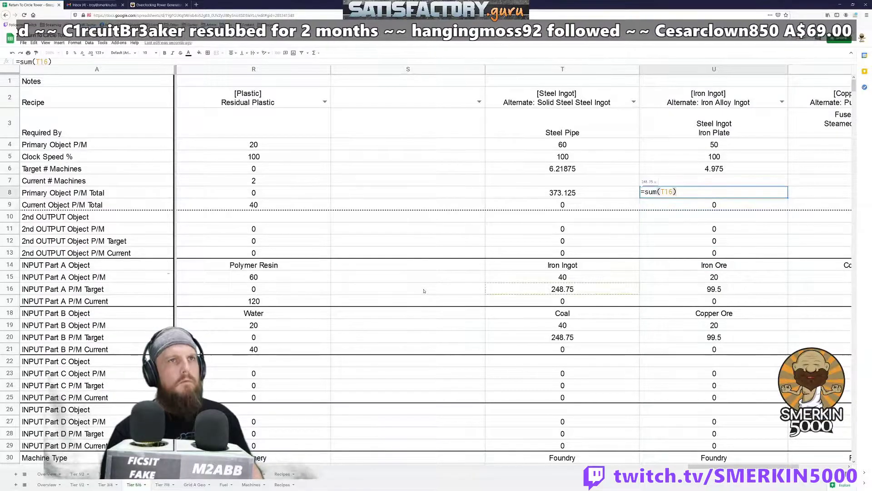
type(",")
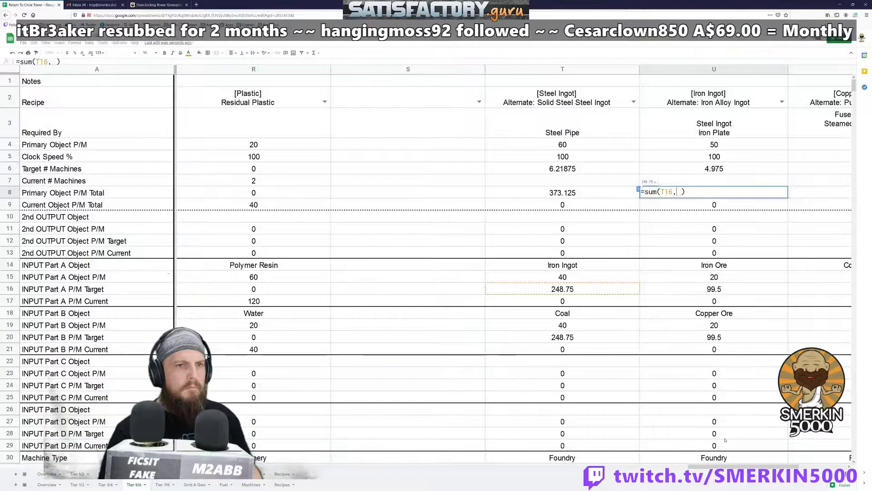
left_click_drag(735, 466, 310, 464)
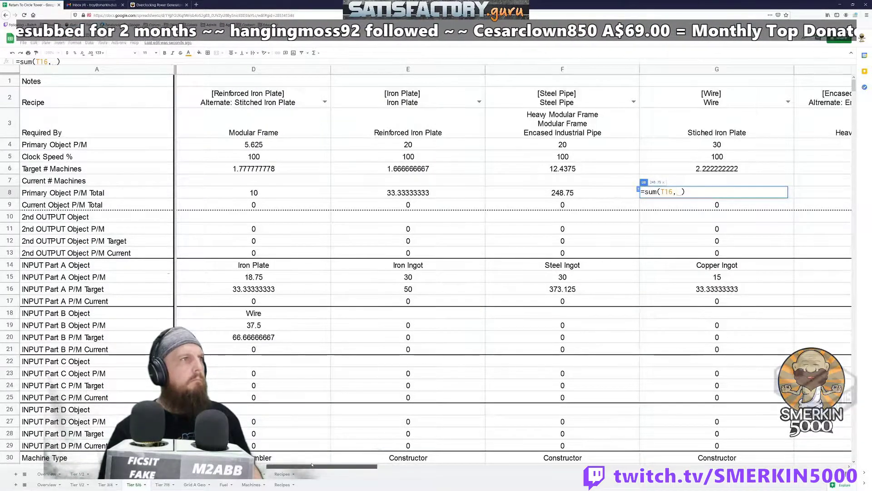
left_click(416, 289)
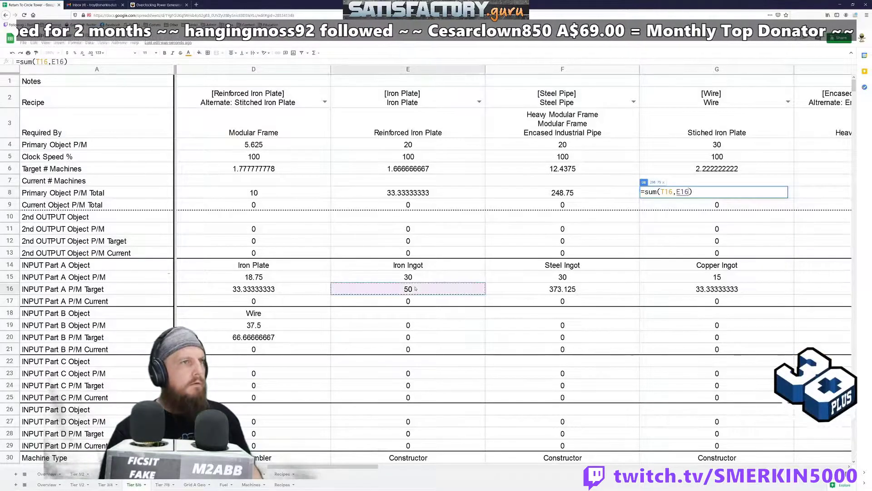
key("Return")
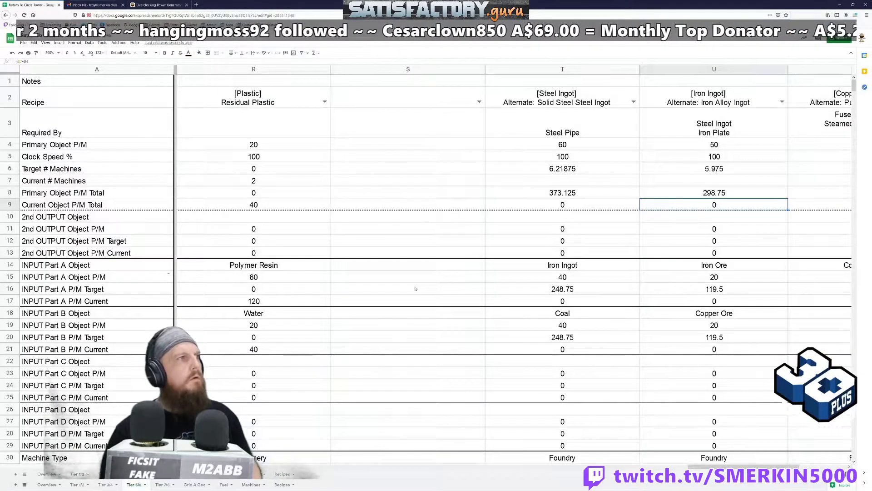
left_click(268, 278)
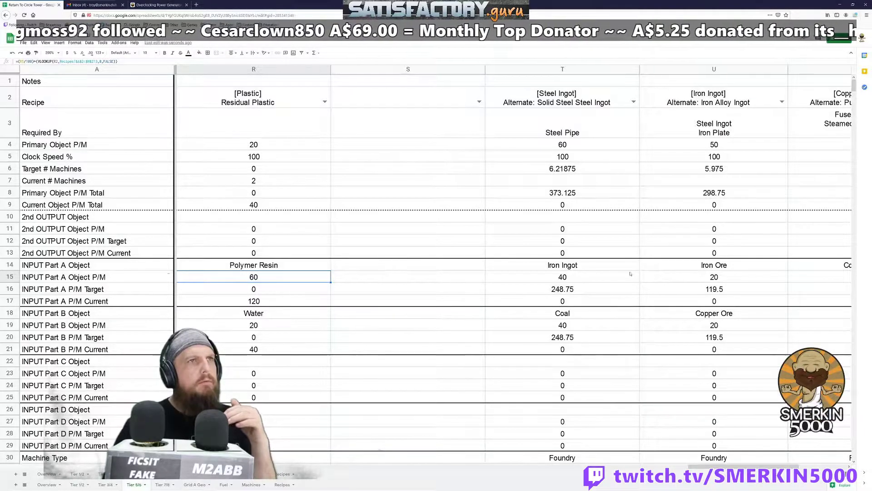
left_click(560, 279)
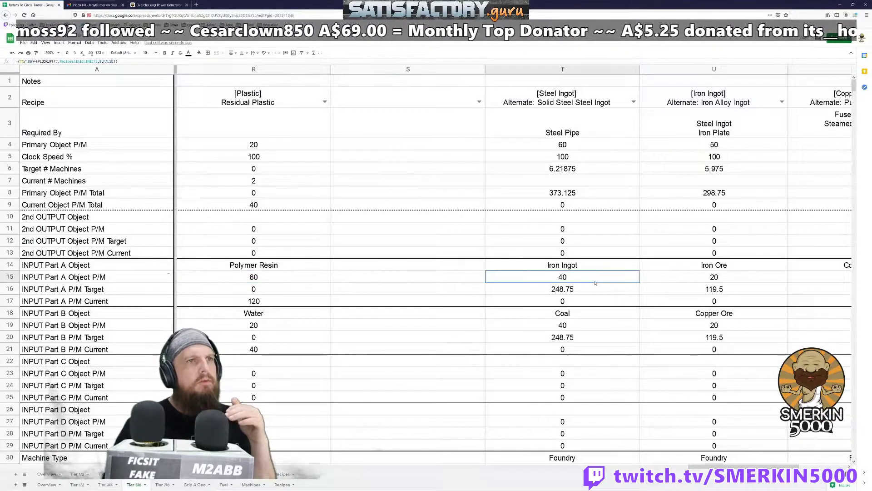
left_click(549, 293)
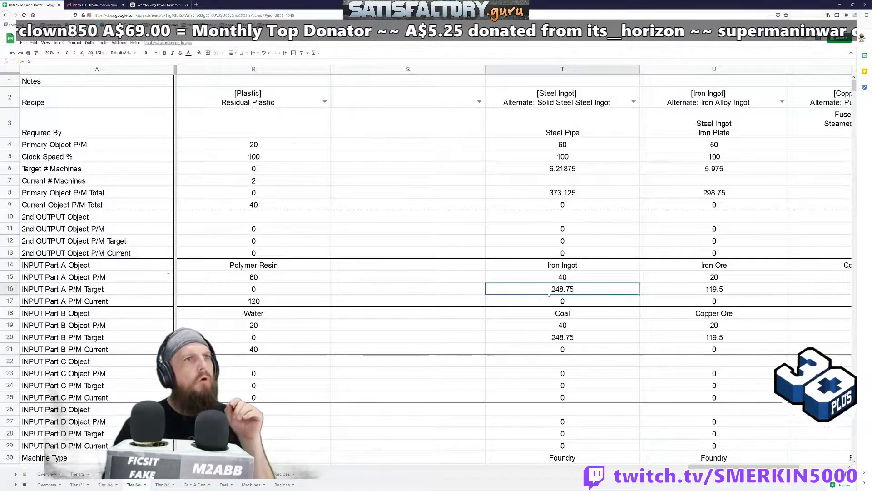
Try a 250% clock speed in the Steel Ingot column, check the iron ingot input rate, and revert the change.
left_click(559, 277)
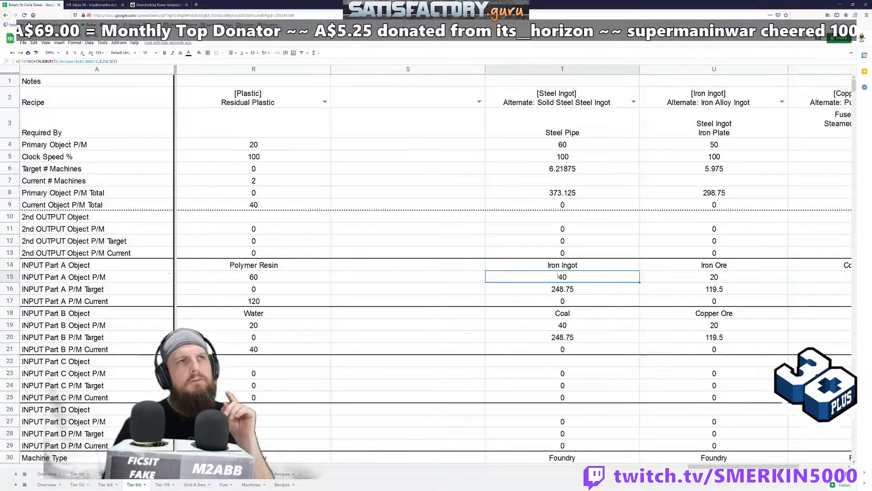
left_click(582, 157)
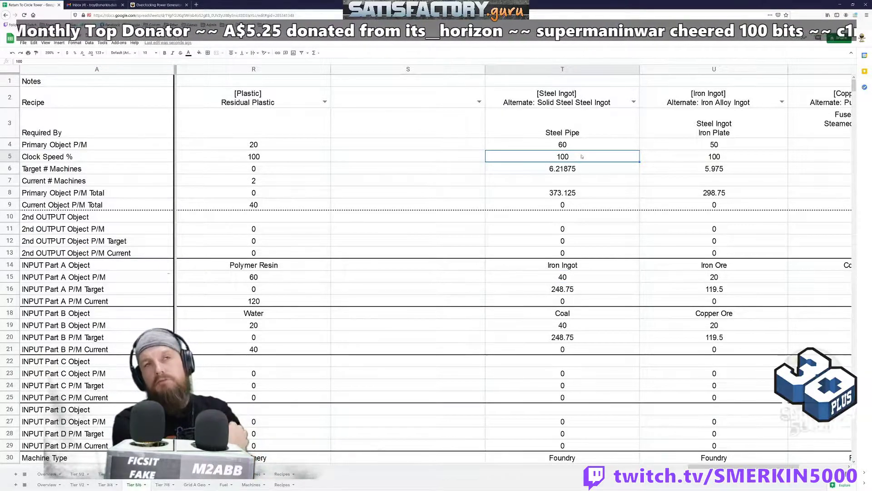
type("250")
key("Return")
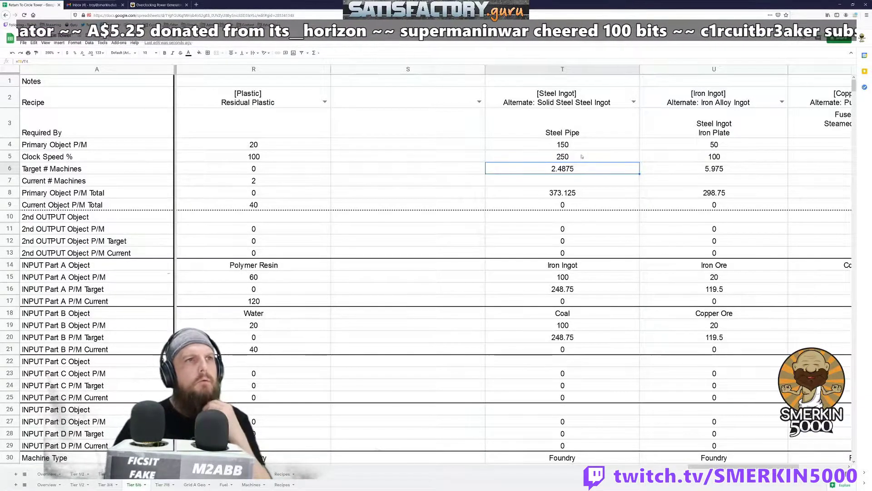
left_click(596, 277)
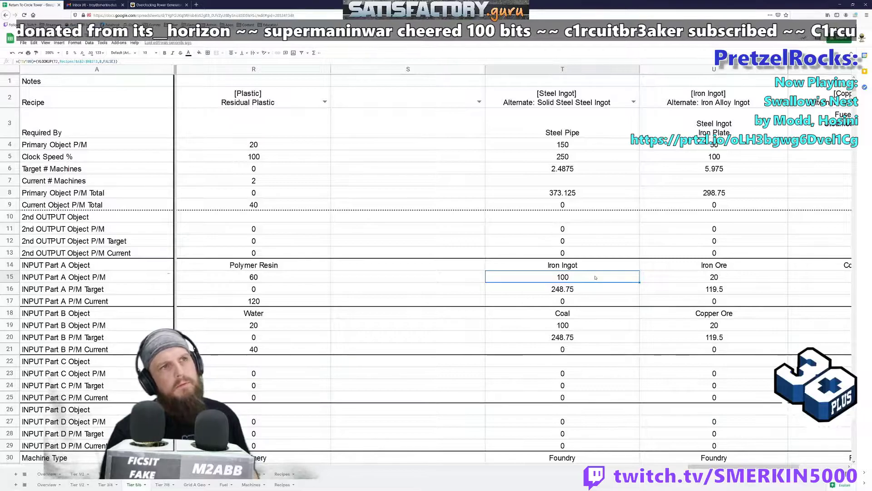
type("40")
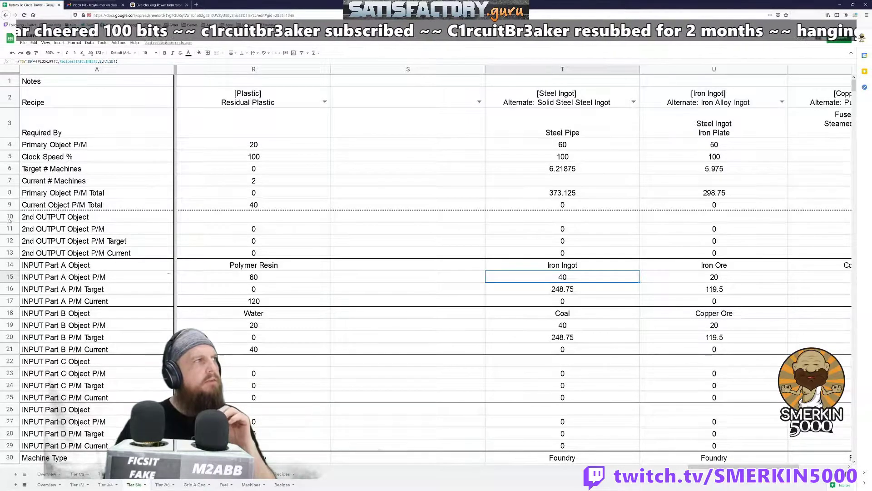
Examine the 2nd OUTPUT rows here and on the Fuel sheet, including the Heavy Oil Residue column's Polymer Resin by-product target.
left_click_drag(10, 219, 8, 251)
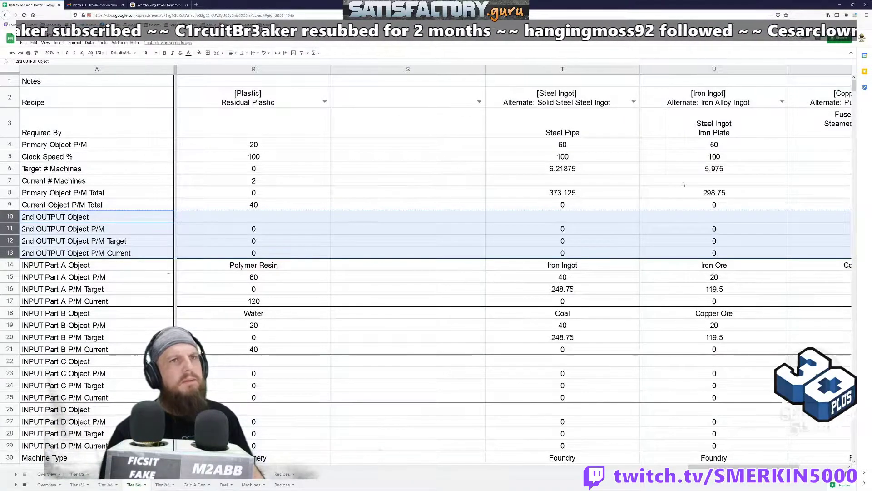
left_click(676, 277)
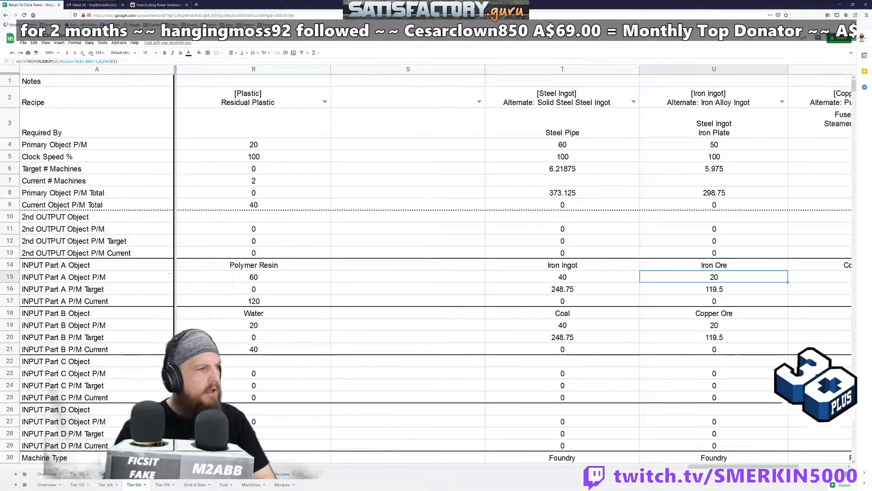
key("ctrl+shift+Page_Down")
key("ctrl+shift+Page_Down")
key("ctrl+shift+Page_Down")
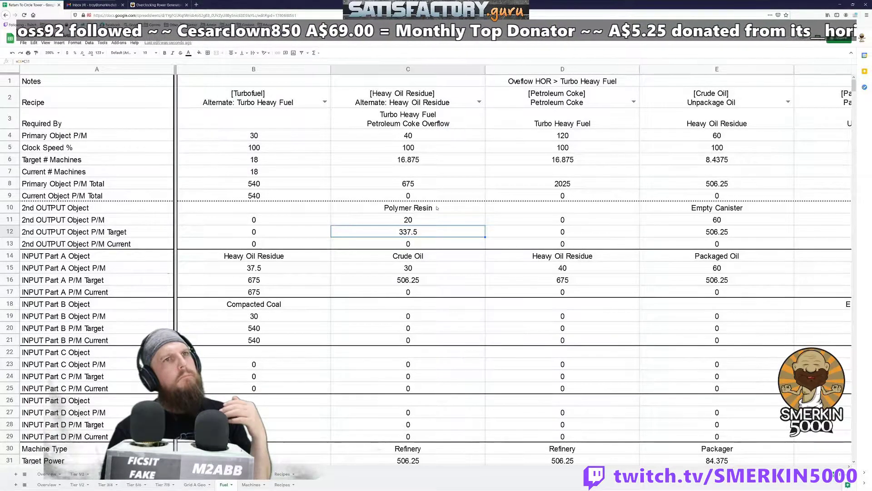
left_click(437, 208)
left_click(437, 233)
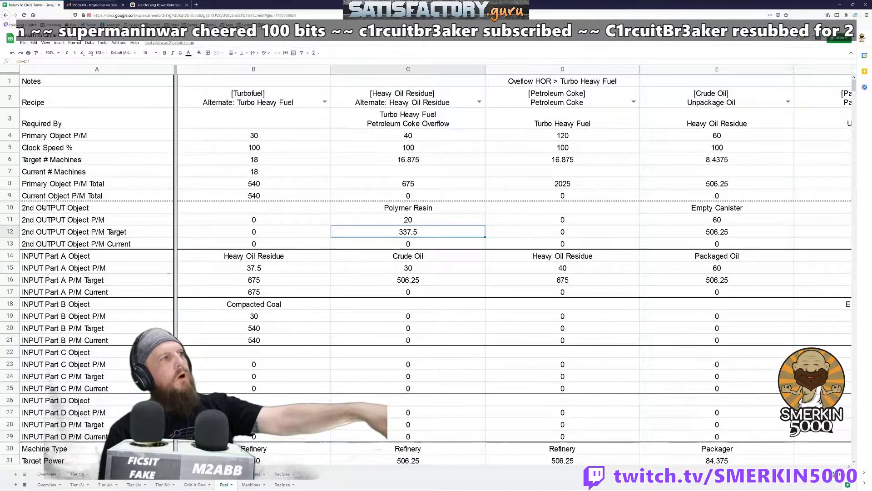
left_click(10, 208)
left_click(10, 244, "shift")
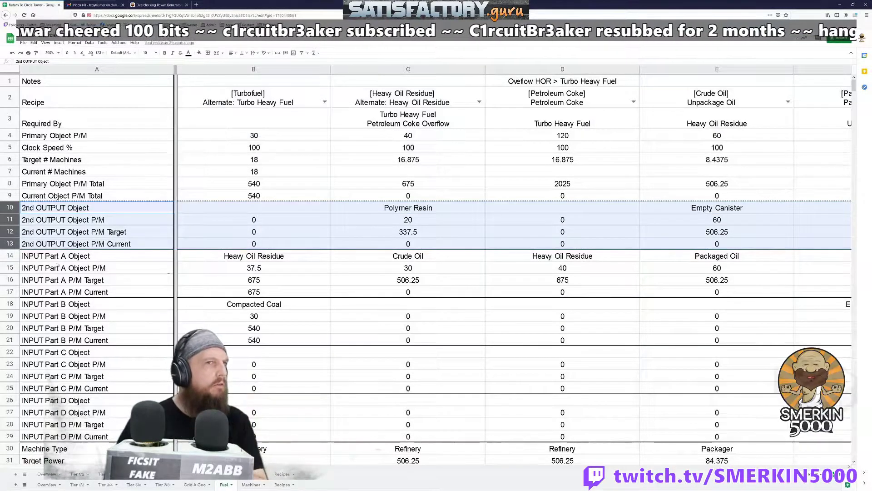
left_click(561, 269)
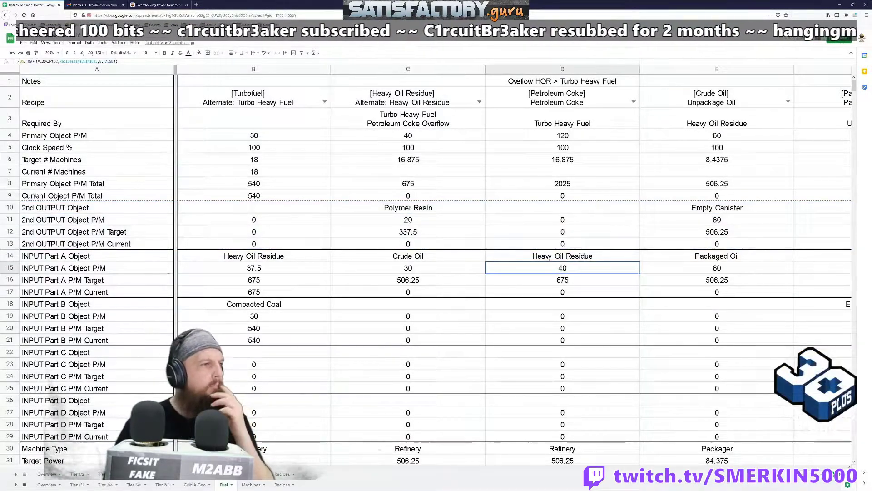
Return to the Tier 5/6 sheet and change the Copper Ingot column's recipe to Alternate: Copper Alloy Ingot.
left_click(134, 484)
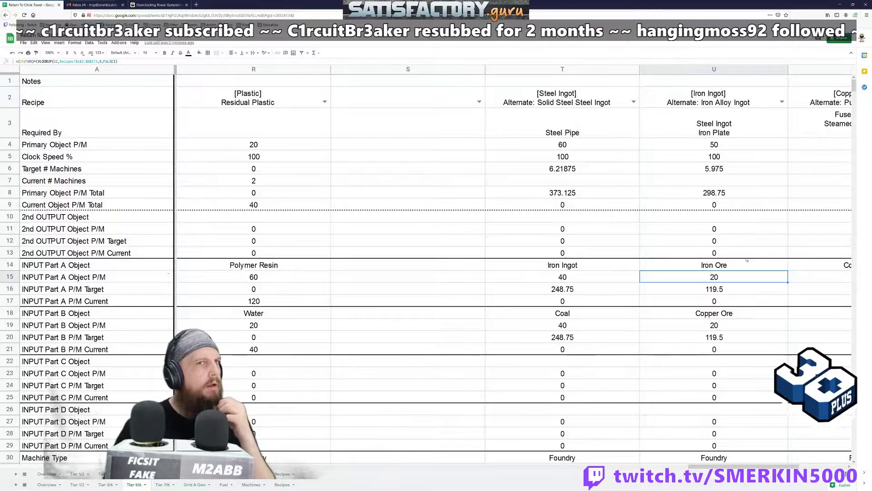
key("Right")
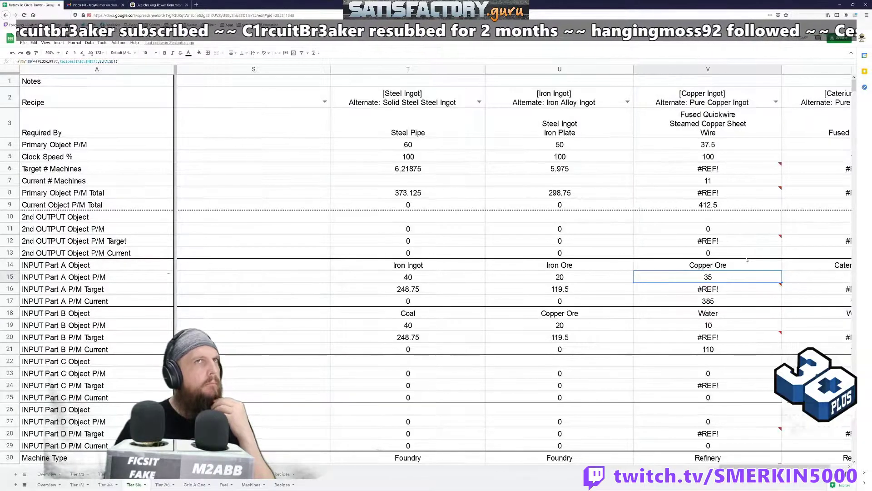
left_click(744, 107)
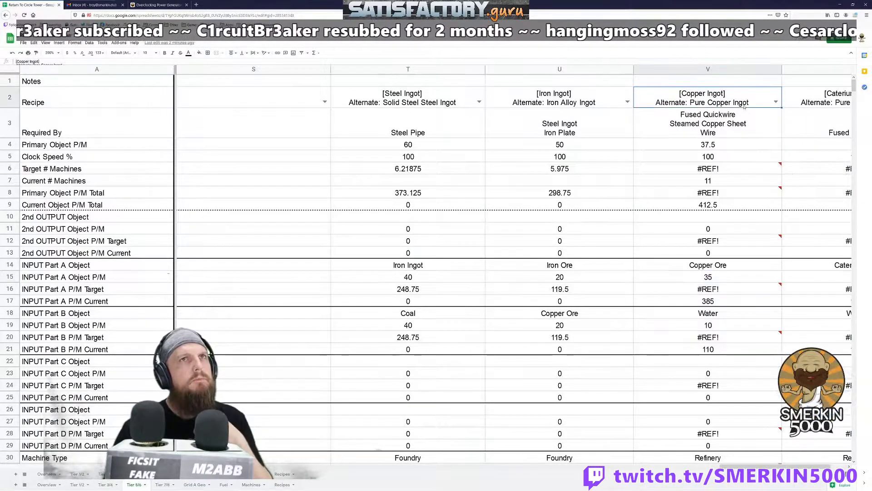
double_click(744, 103)
key("ctrl+a")
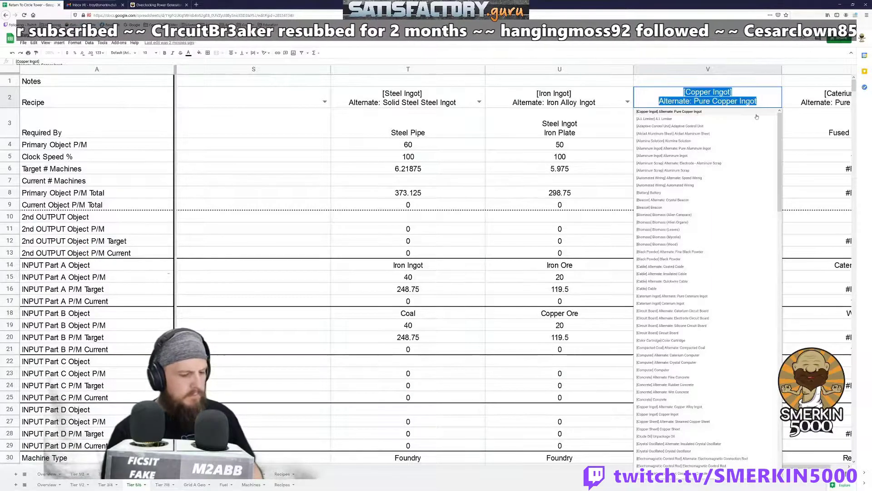
type("copper")
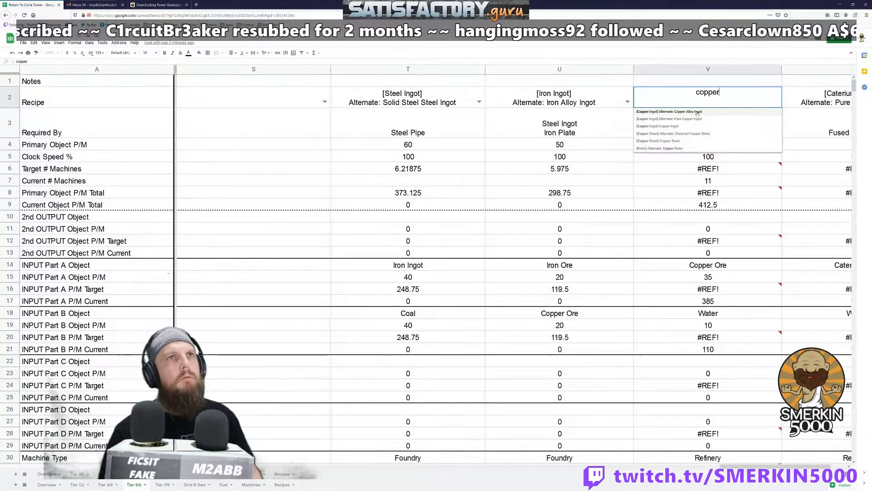
left_click(695, 112)
Clear the Current # Machines value in the Copper Ingot column.
left_click(720, 183)
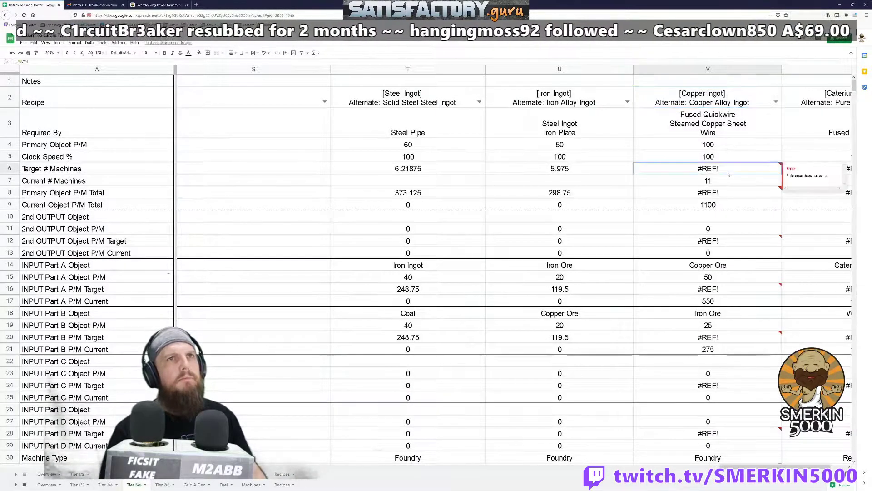
key("Delete")
key("Up")
key("Down")
key("Down")
Remove all the old references from the Copper Ingot column's Primary Object P/M Total formula, leaving an empty =sum().
key("Return")
key("Left")
key("shift+Left")
key("shift+Left")
key("shift+Left")
key("shift+Left")
key("shift+Left")
key("shift+Left")
key("shift+Left")
key("shift+Left")
key("shift+Left")
key("shift+Left")
key("shift+Left")
key("shift+Left")
key("shift+Left")
key("shift+Left")
key("shift+Left")
key("shift+Left")
key("shift+Left")
key("shift+Left")
key("shift+Left")
key("shift+Left")
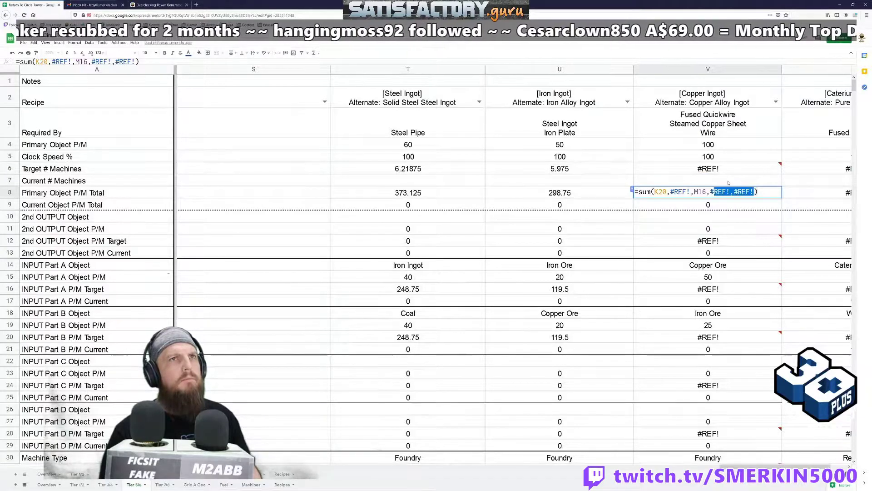
key("BackSpace")
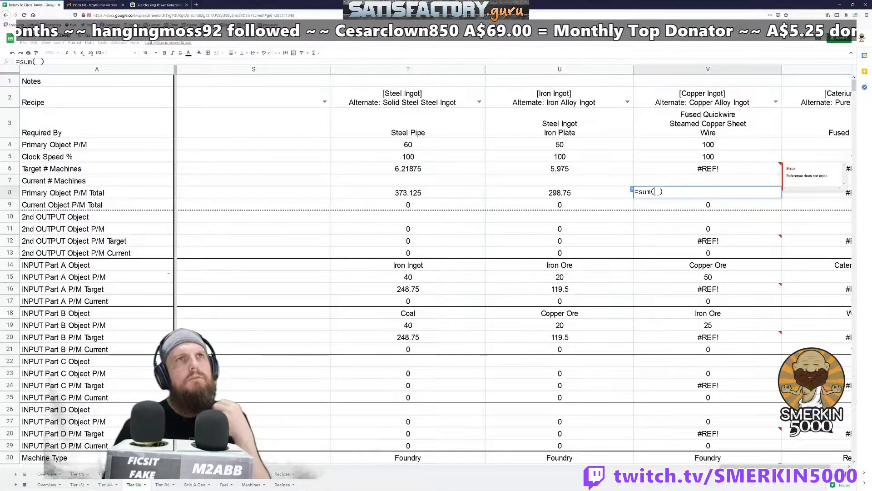
key("Return")
Change Steamed Copper Sheet to Copper Sheet in the Copper Ingot column's Required By cell.
key("Up")
key("Up")
key("Up")
key("Up")
key("Up")
key("Up")
key("Up")
left_click(698, 136)
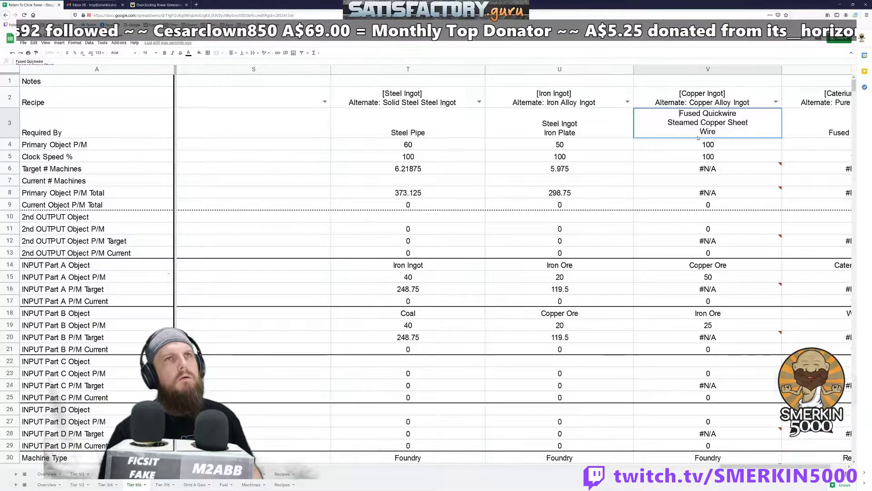
key("ctrl+shift+Left")
key("BackSpace")
key("Return")
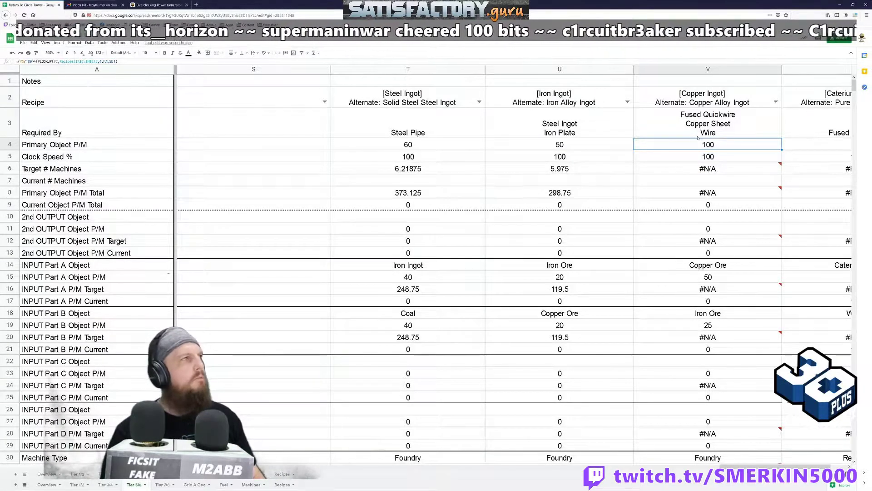
Add the Wire column's copper ingot target, G16, as the first reference in the Copper Ingot column's Primary Object P/M Total sum.
key("Down")
key("Down")
key("Return")
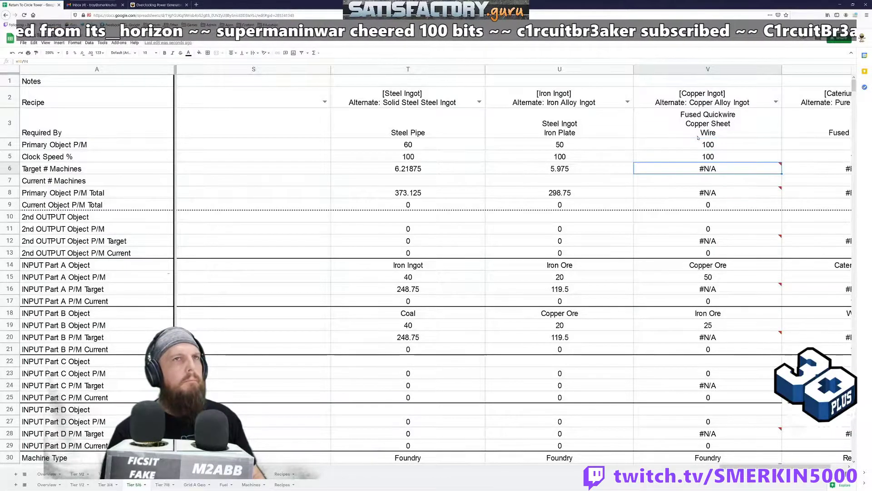
key("Escape")
key("Down")
key("Down")
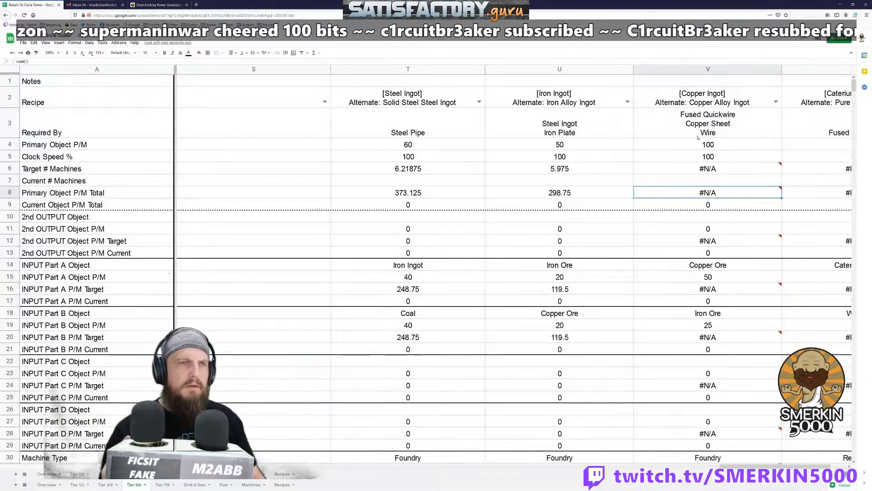
key("Return")
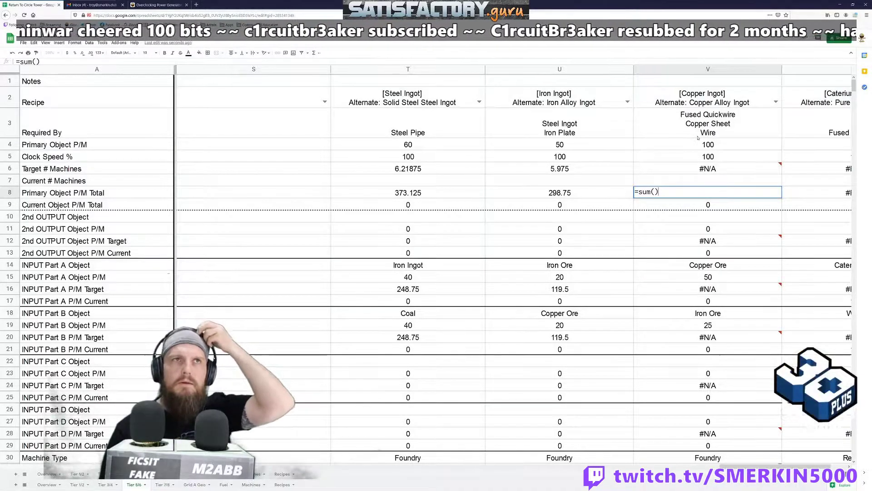
key("Left")
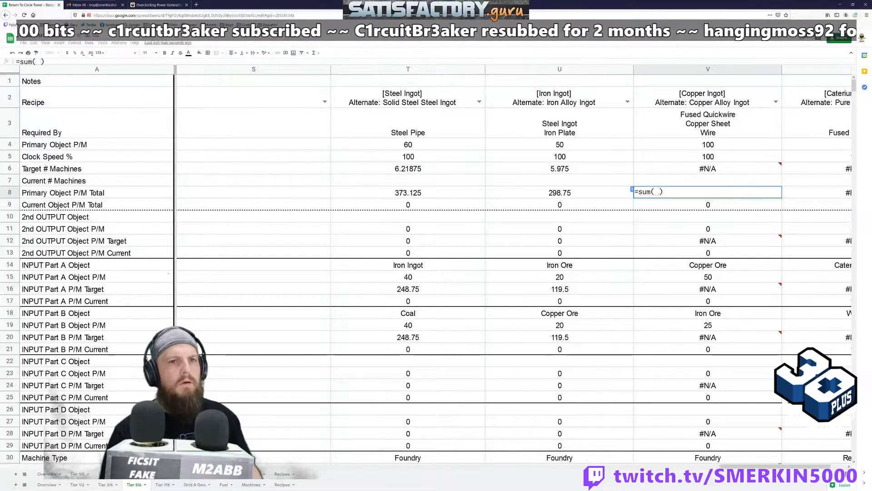
left_click_drag(723, 466, 245, 317)
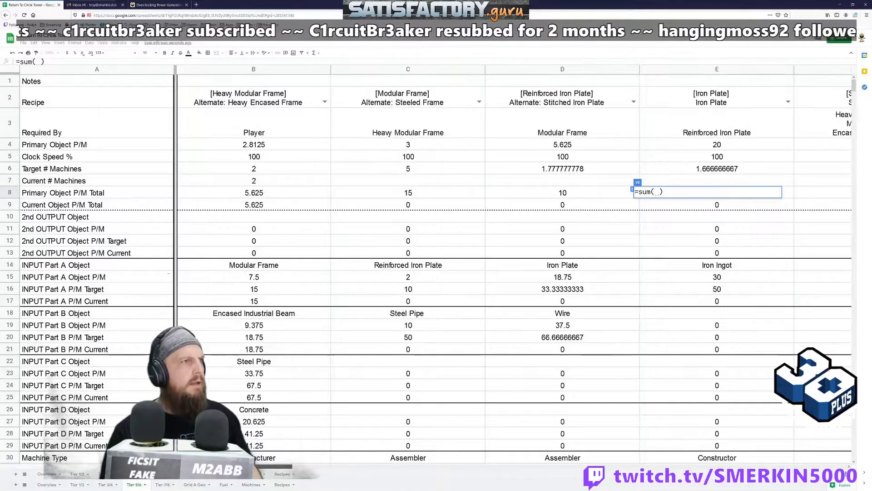
left_click_drag(245, 467, 317, 466)
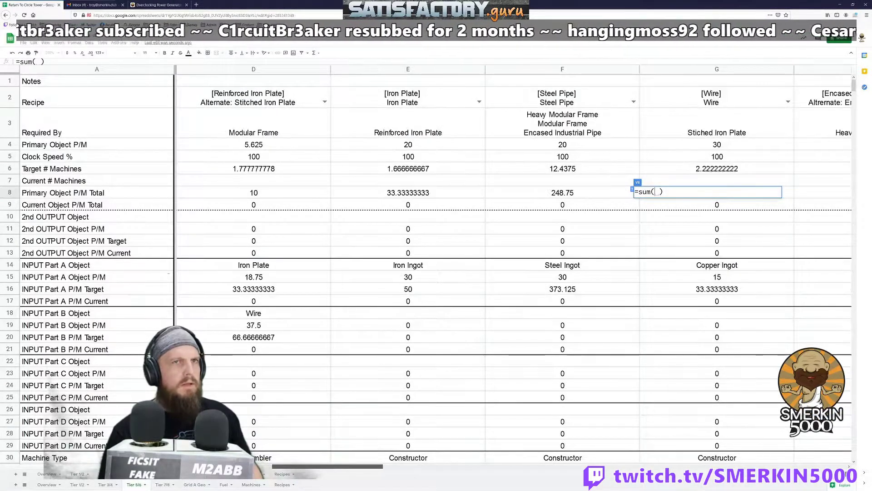
left_click(694, 291)
type(",")
Add the Quickwire and Copper Sheet columns' copper ingot targets, K20 and M16, to the Copper Ingot total formula.
left_click_drag(365, 470, 491, 467)
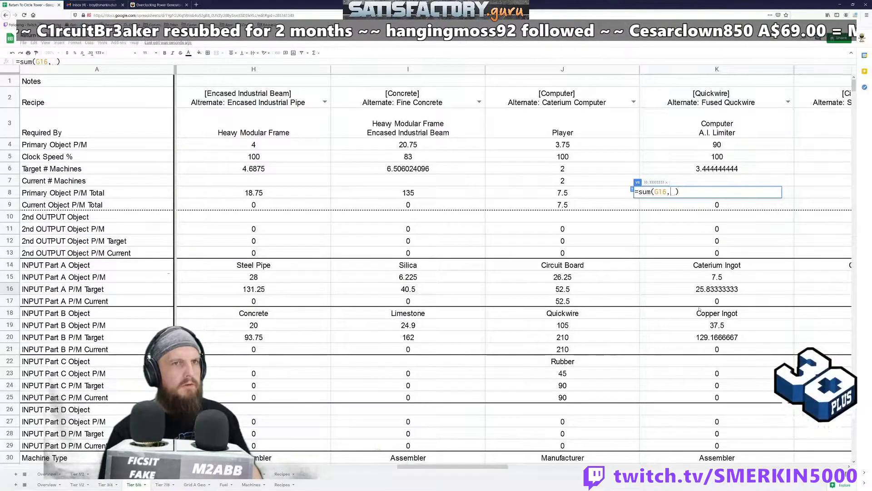
left_click(684, 340)
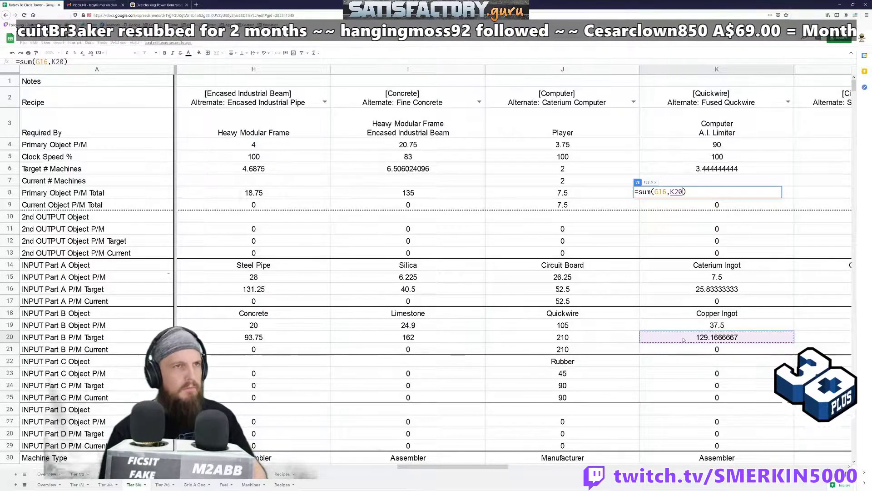
type(",.")
key("BackSpace")
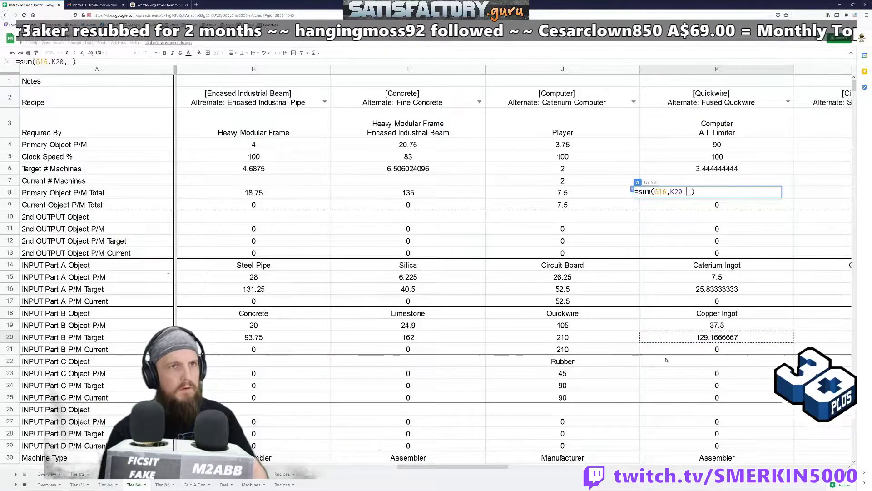
left_click_drag(482, 467, 546, 467)
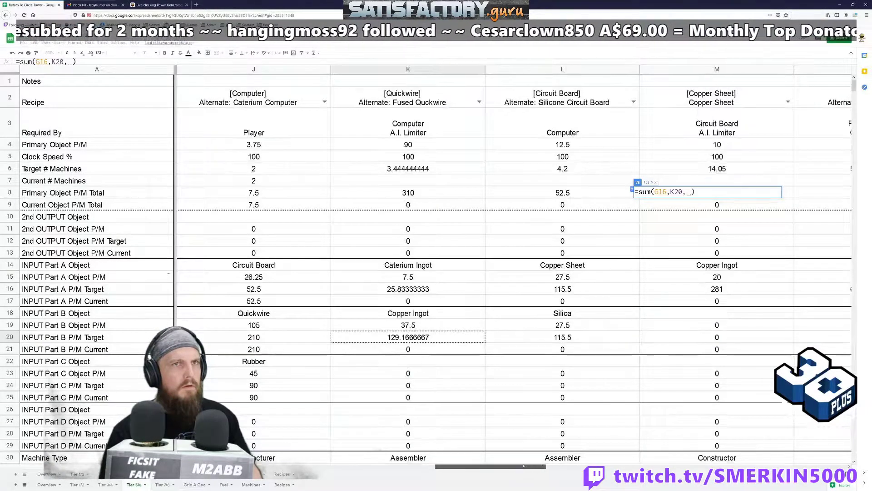
left_click(748, 291)
left_click_drag(497, 467, 769, 467)
key("Return")
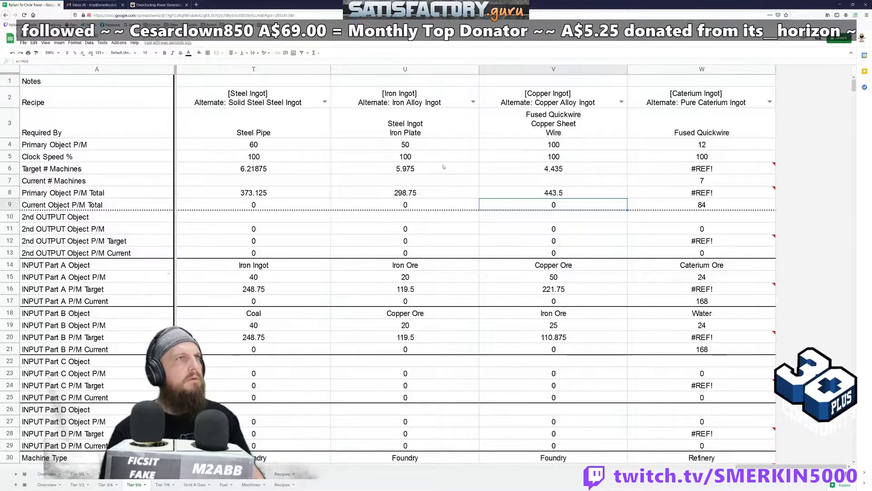
Change the Caterium Ingot column's recipe from the alternate Pure Caterium Ingot to the standard Caterium Ingot.
double_click(736, 103)
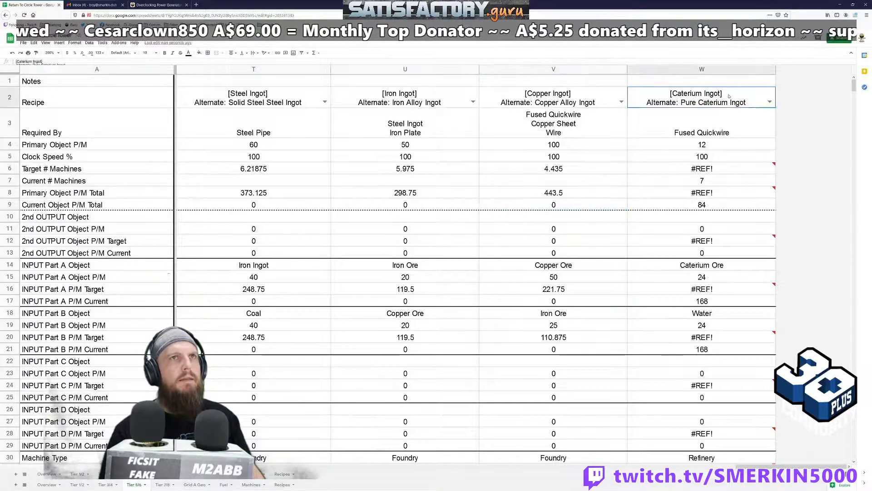
key("ctrl+a")
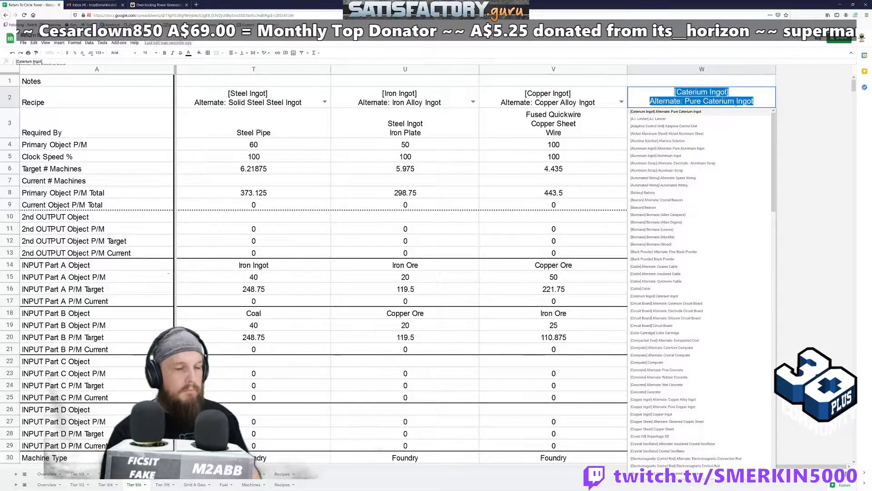
type("CAT")
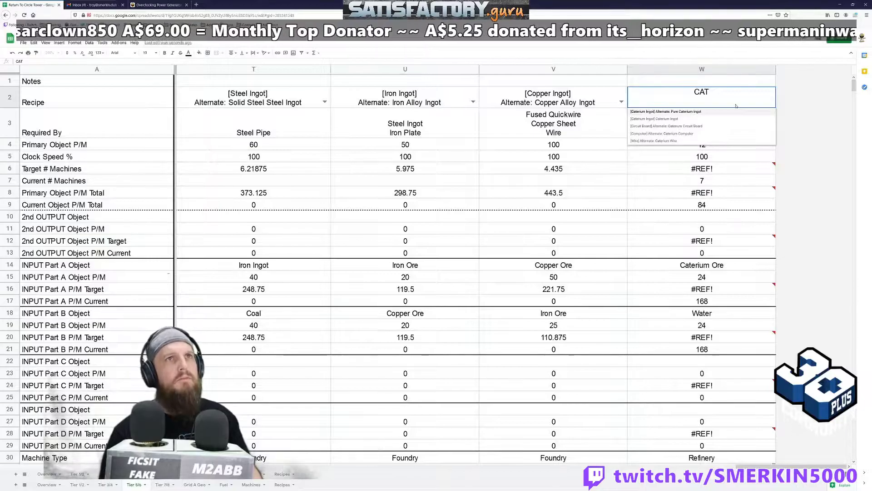
left_click(689, 120)
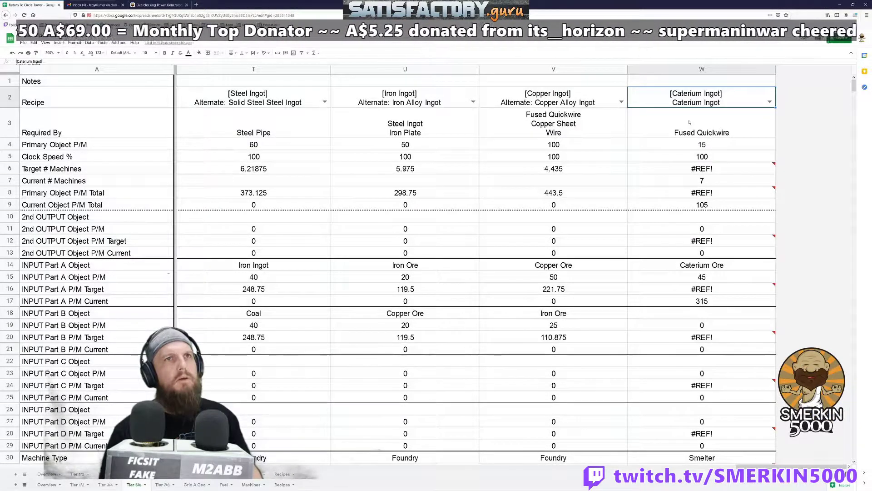
Clear the Current # Machines value in the Caterium Ingot column.
left_click(721, 169)
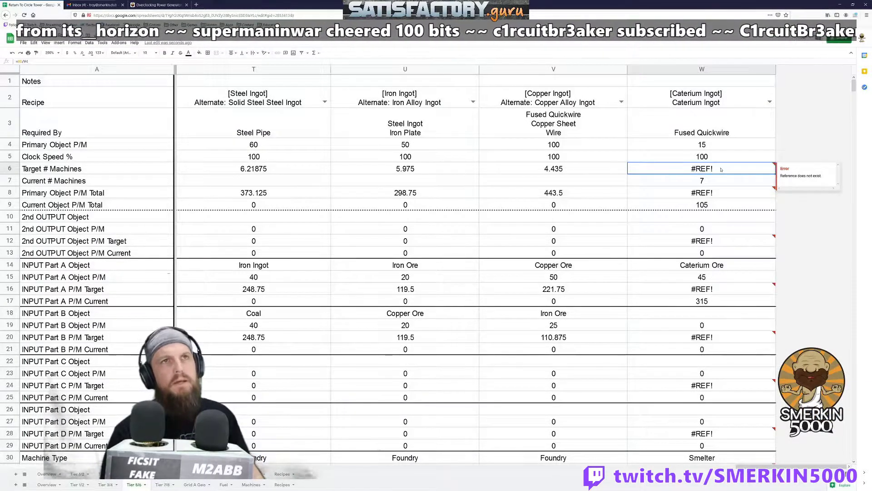
key("Down")
key("Delete")
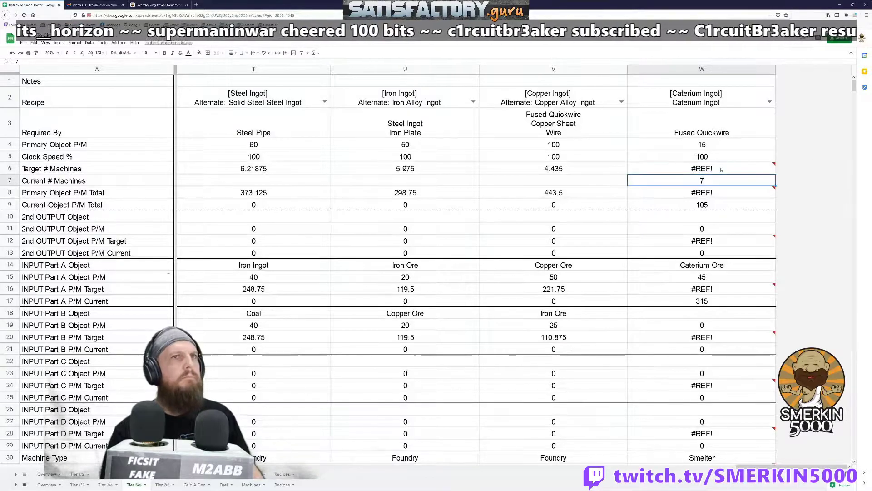
Remove all the old references from the Caterium Ingot column's Primary Object P/M Total formula, leaving an empty sum.
key("Down")
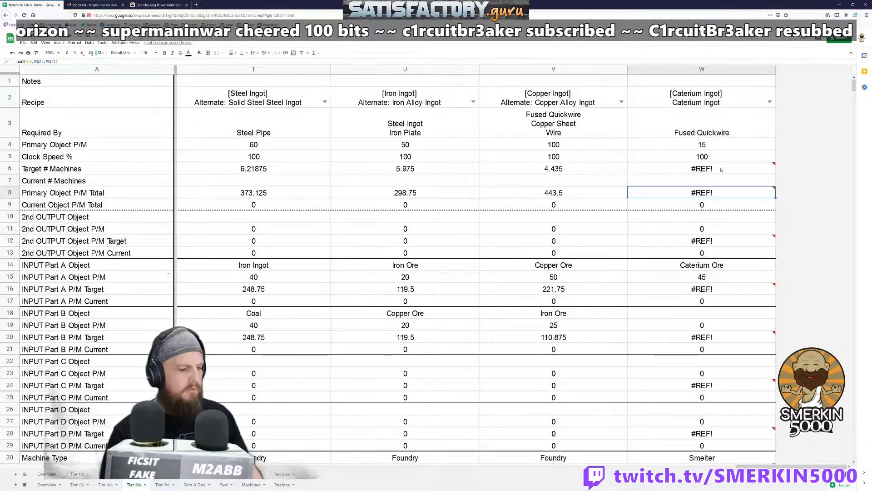
double_click(747, 186)
key("Left")
key("shift+Left")
key("shift+Left")
key("shift+Left")
key("shift+Left")
key("shift+Left")
key("shift+Left")
key("shift+Left")
key("shift+Left")
key("shift+Left")
key("shift+Left")
key("shift+Left")
key("shift+Left")
key("shift+Left")
key("shift+Left")
key("shift+Left")
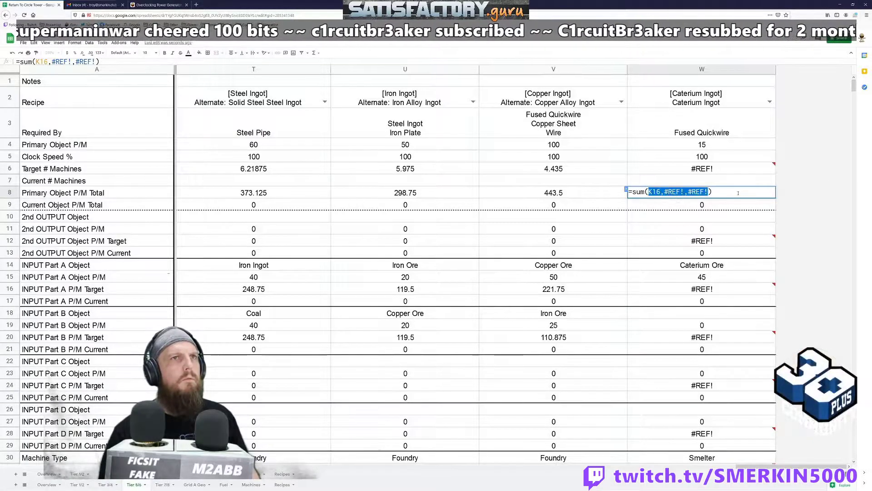
key("BackSpace")
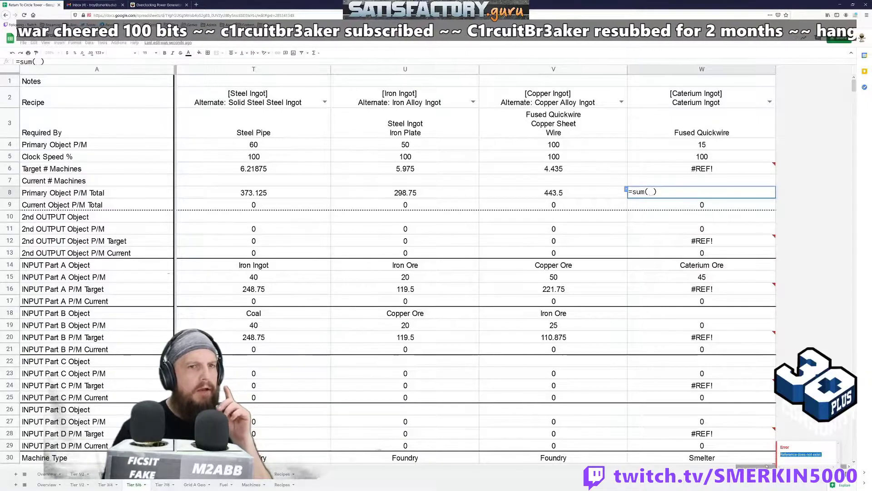
Reference the Quickwire column's caterium ingot target, K16, in the Caterium Ingot column's Primary Object P/M Total cell.
left_click_drag(755, 467, 553, 463)
left_click(734, 293)
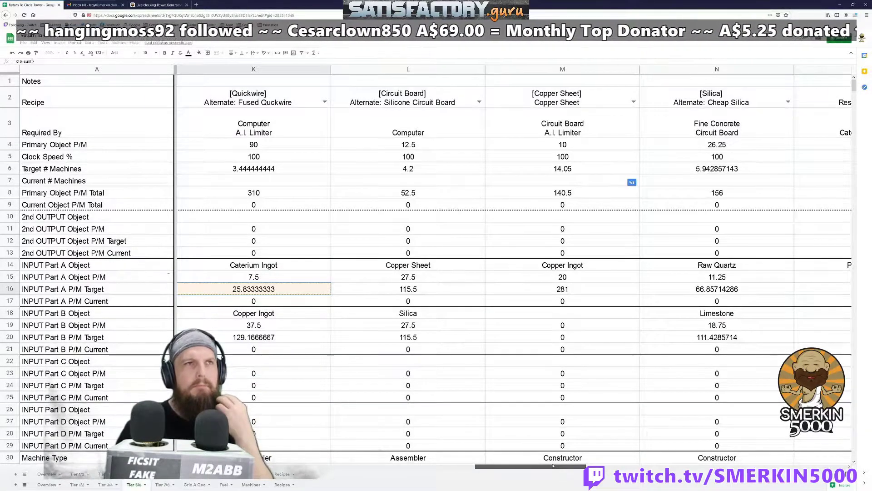
left_click_drag(553, 465, 561, 470)
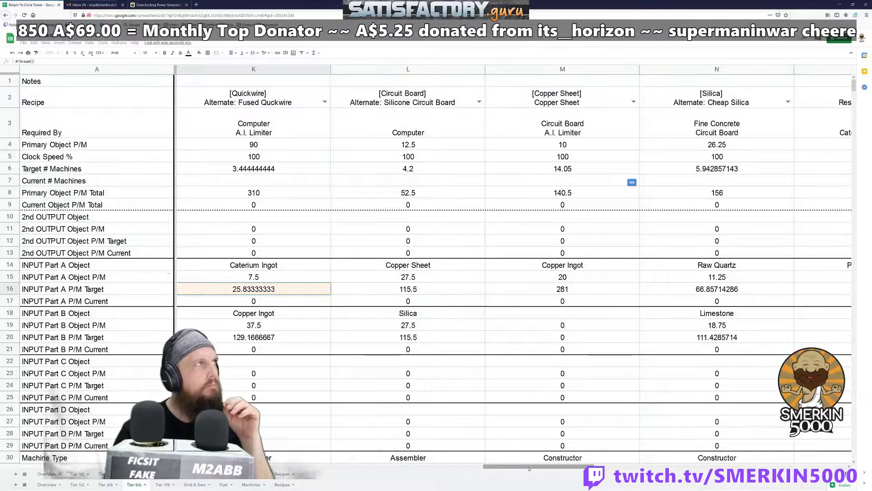
left_click_drag(542, 467, 768, 467)
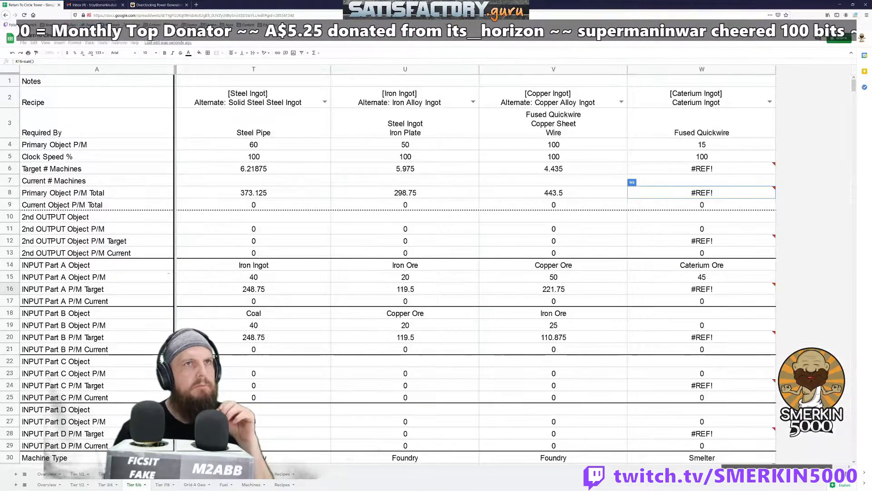
key("Return")
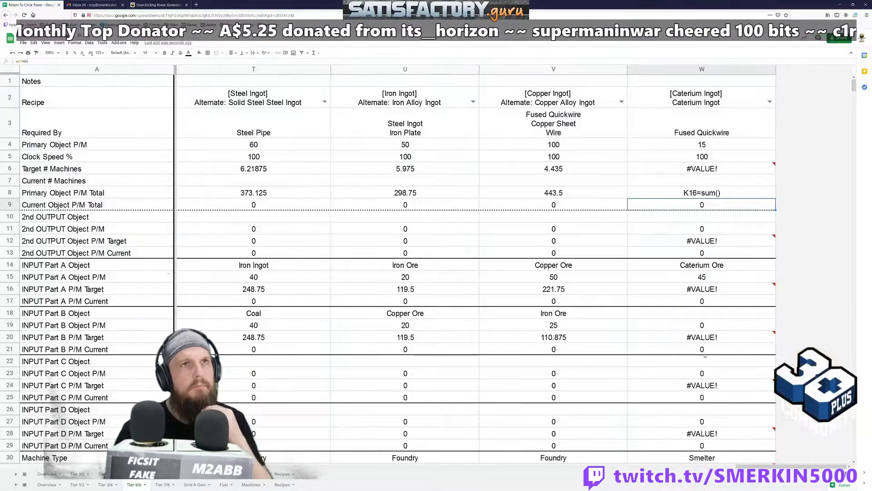
Move the misplaced K16 reference inside the sum's parentheses in the Caterium Ingot column's Primary Object P/M Total cell.
key("Up")
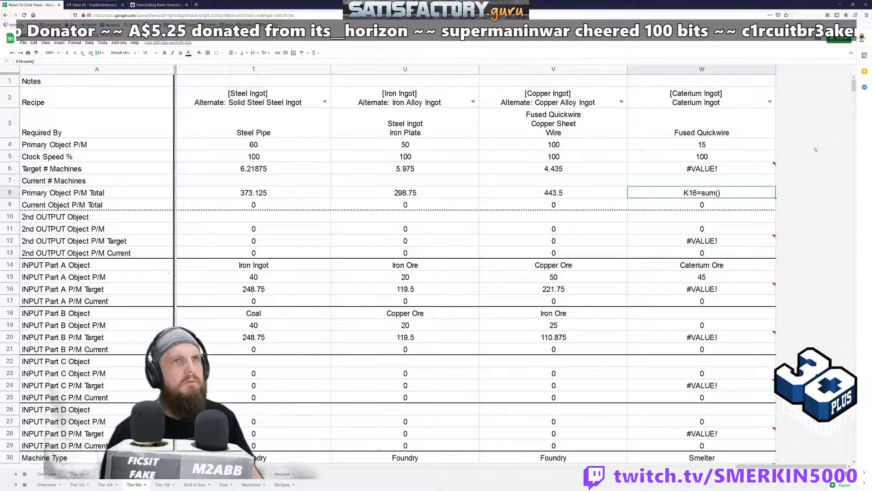
double_click(750, 196)
key("Home")
key("shift+Right")
key("shift+Right")
key("shift+Right")
key("shift+Right")
key("ctrl+x")
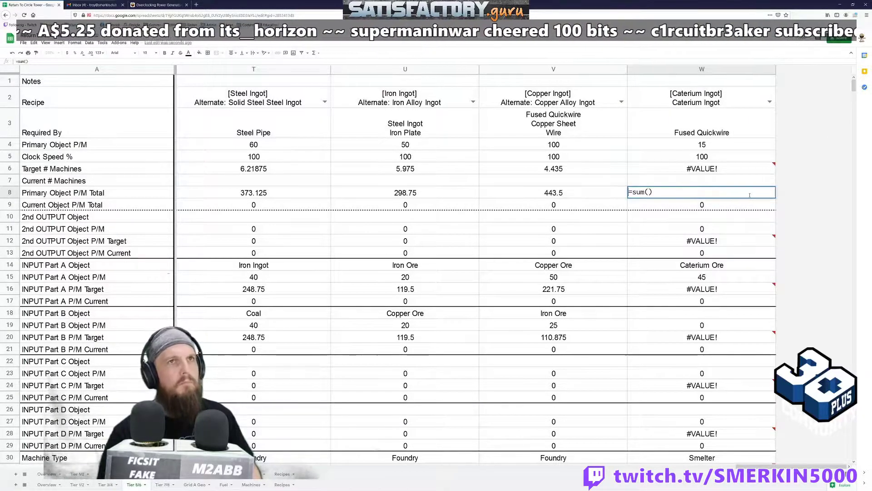
key("End")
key("Left")
key("ctrl+v")
key("Return")
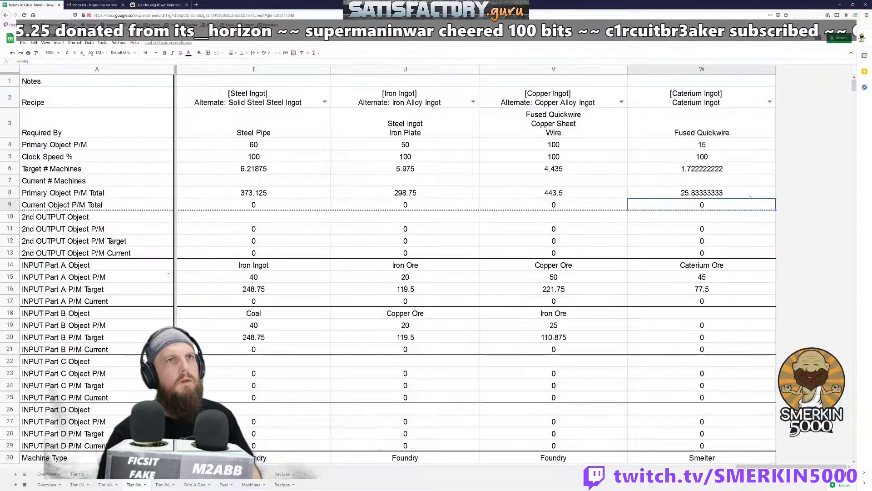
key("Up")
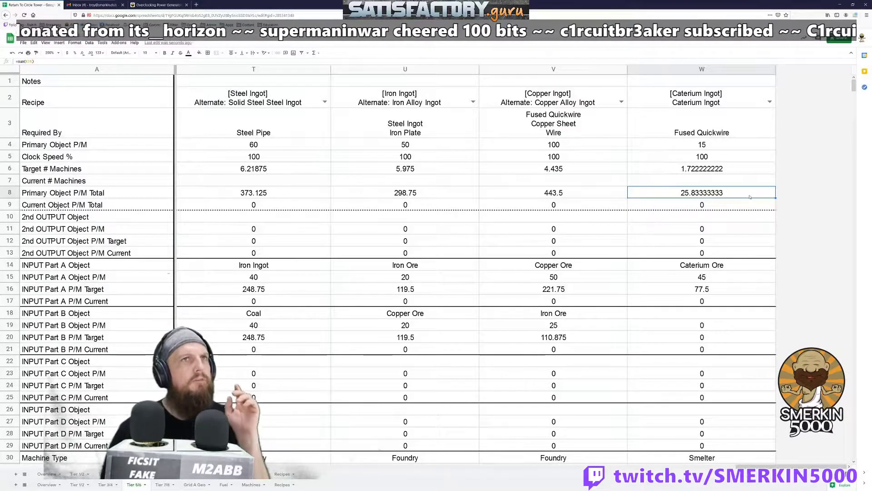
Insert a blank column before the Caterium Ingot column, and move the Caterium Ingot column back next to Copper Ingot.
left_click(747, 69)
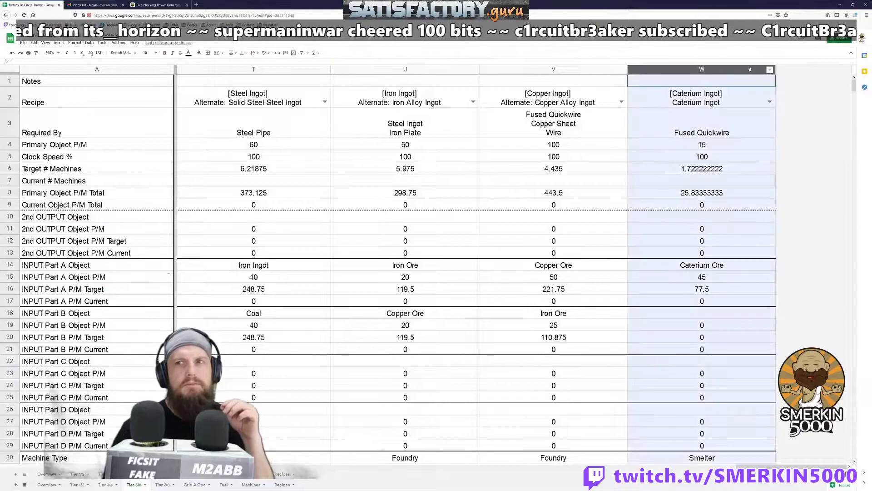
right_click(752, 71)
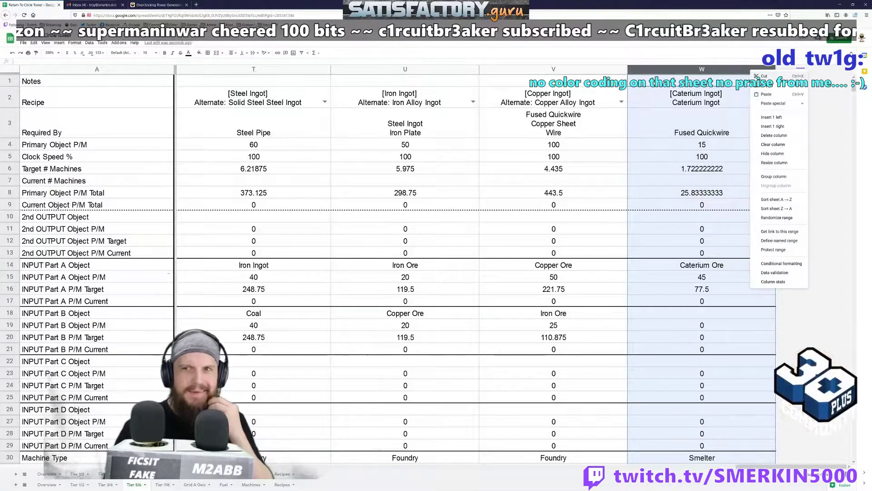
left_click(775, 118)
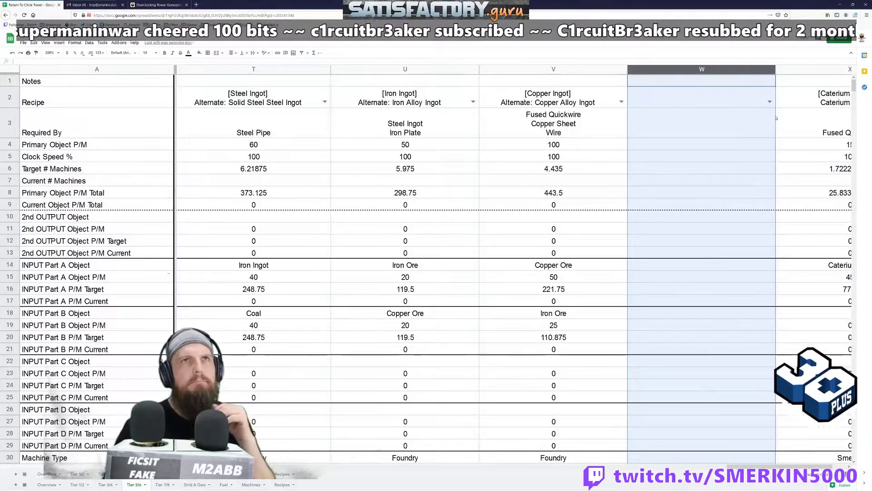
left_click(813, 70)
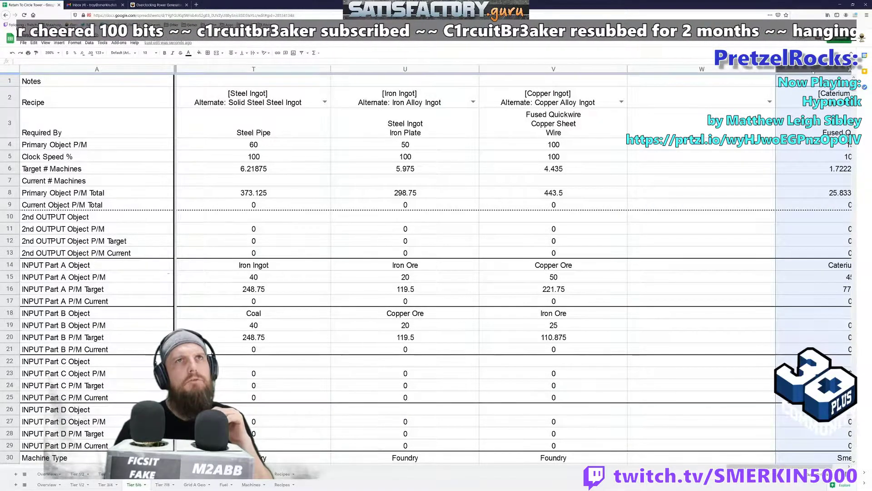
left_click_drag(691, 75, 691, 82)
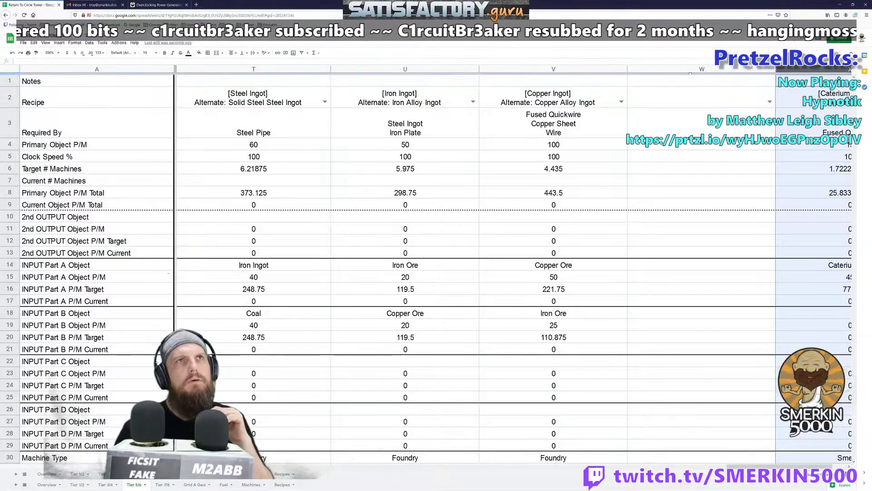
left_click(811, 69)
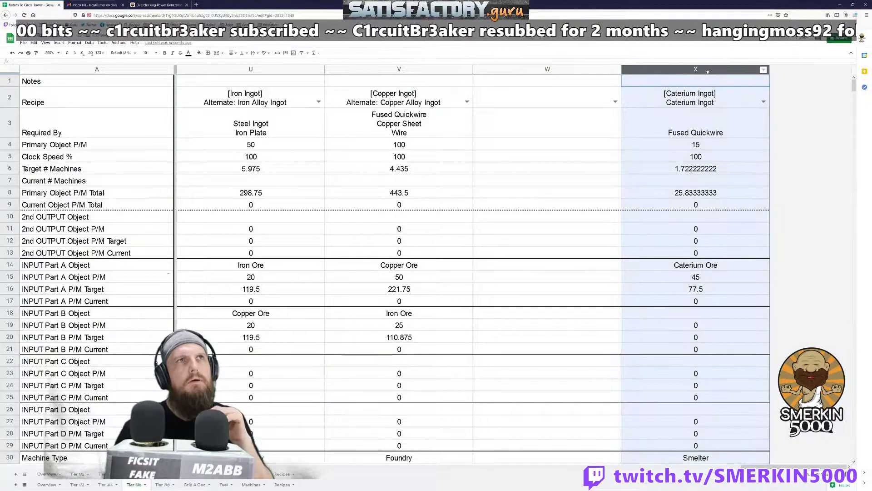
left_click_drag(707, 71, 565, 72)
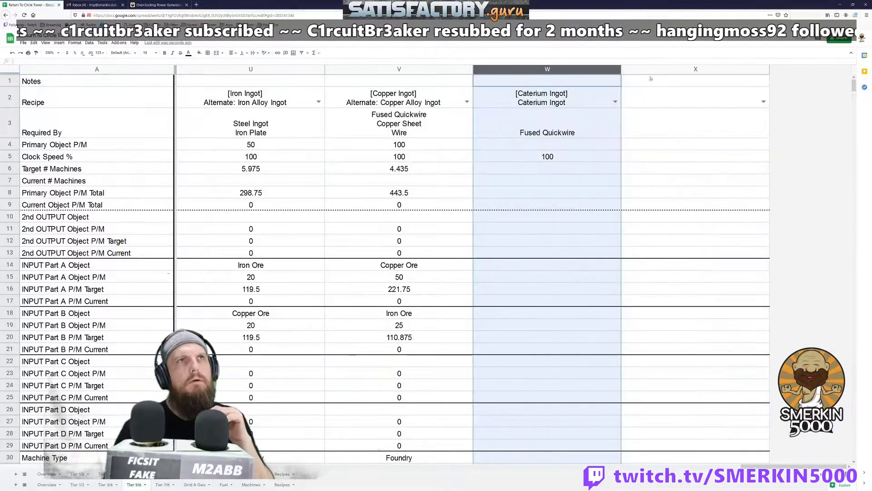
Insert two more blank columns after the Caterium Ingot column, making X, Y and Z available.
left_click(717, 70)
right_click(717, 70)
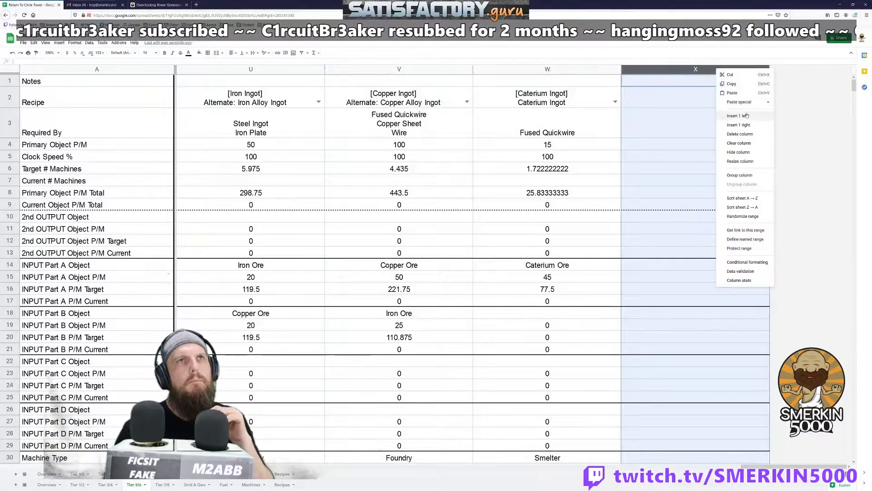
left_click(736, 132)
right_click(739, 74)
left_click(761, 118)
left_click(761, 128)
key("ctrl+Left")
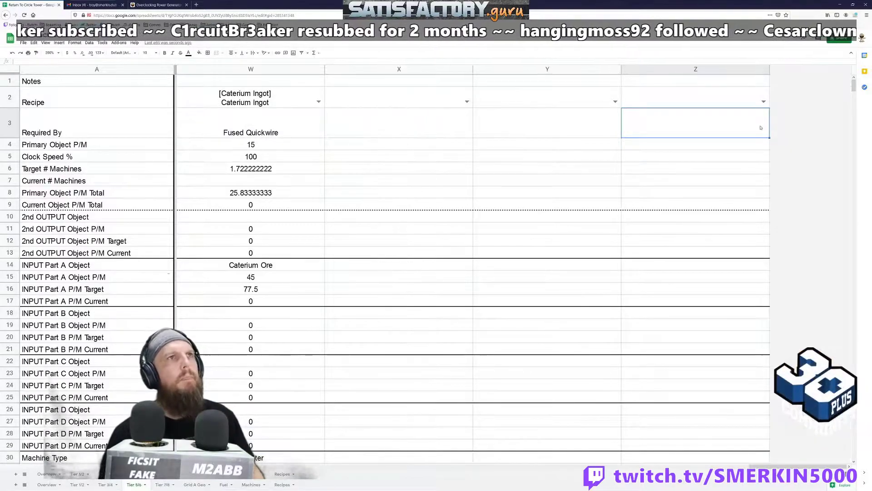
Set the recipe of the blank column X, beside Caterium Ingot, to [Machine] Miner Mk. 2 Pure.
key("Right")
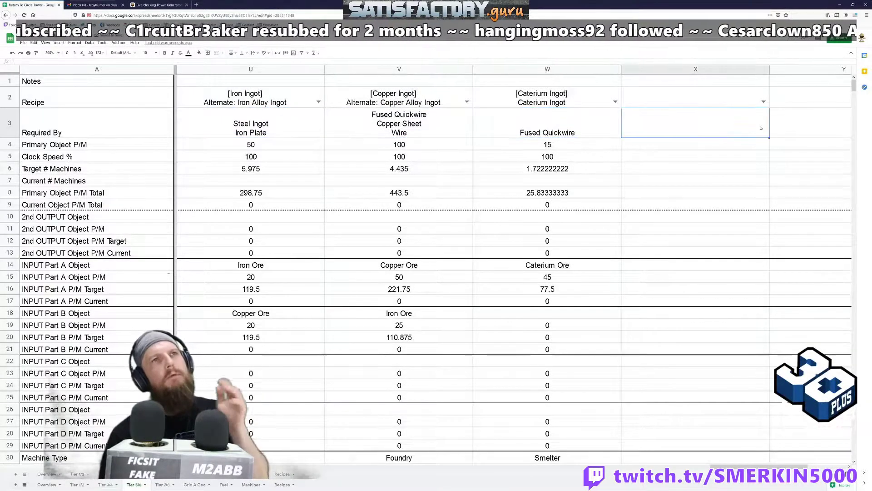
key("Up")
key("Down")
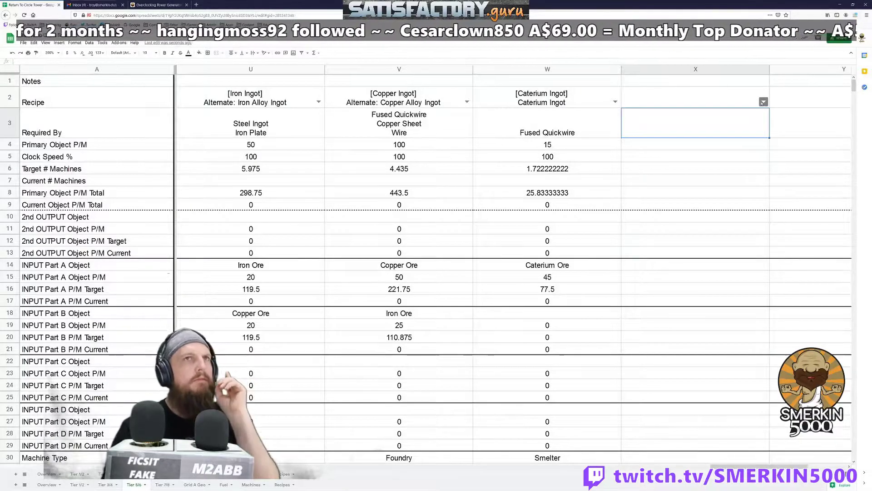
left_click(754, 102)
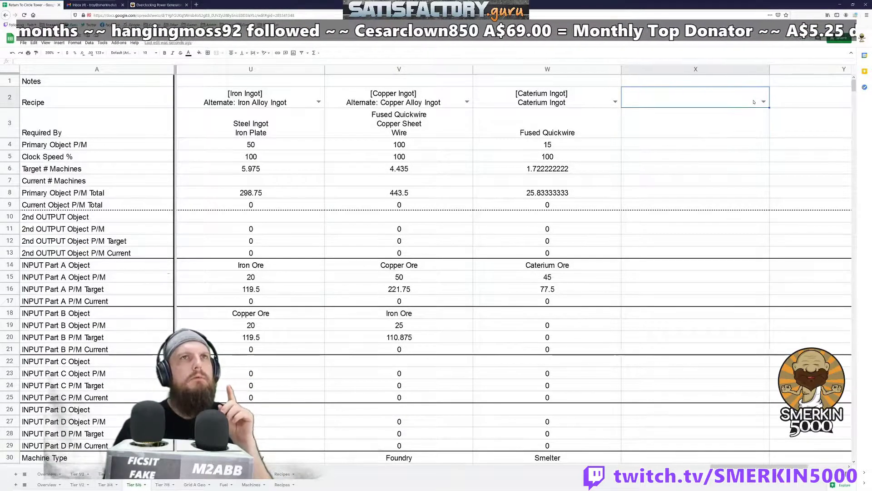
left_click(763, 101)
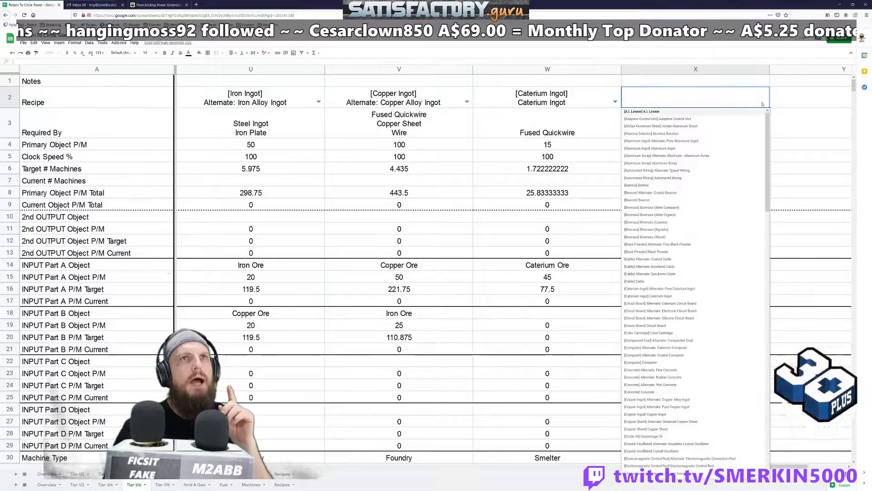
left_click_drag(767, 127, 785, 413)
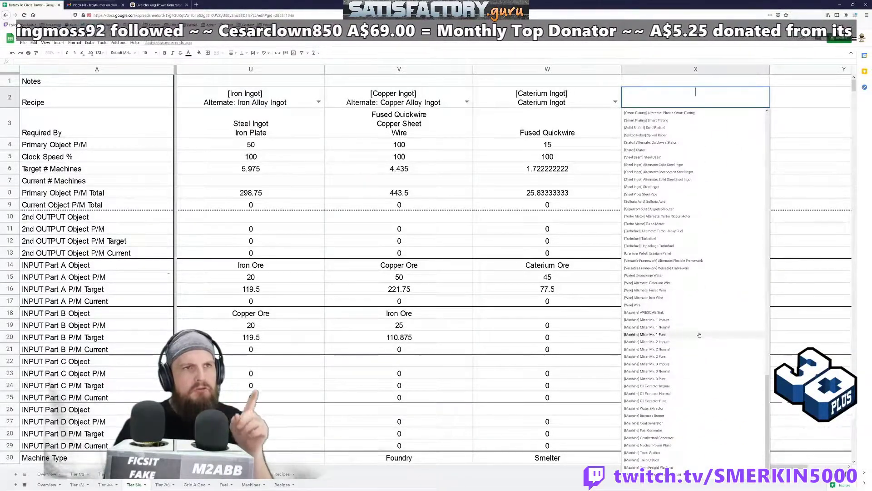
left_click(675, 357)
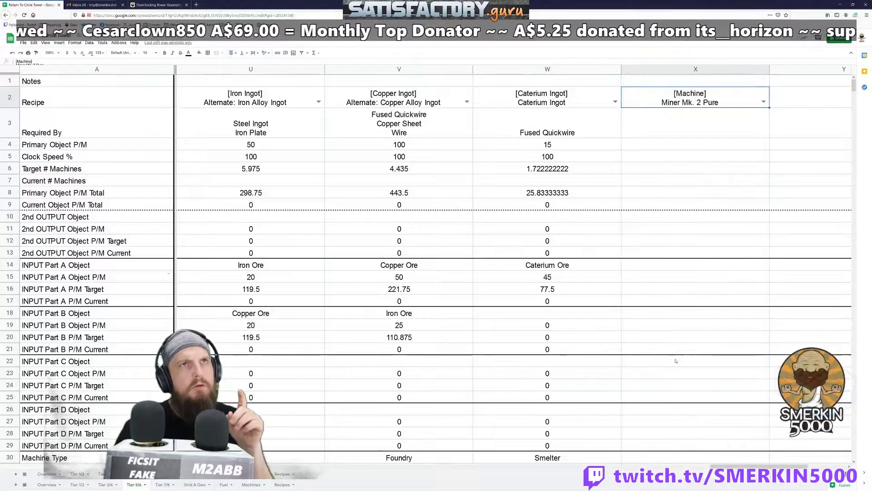
Enter Iron as the Required By value of the Miner Mk. 2 Pure column X.
left_click(708, 134)
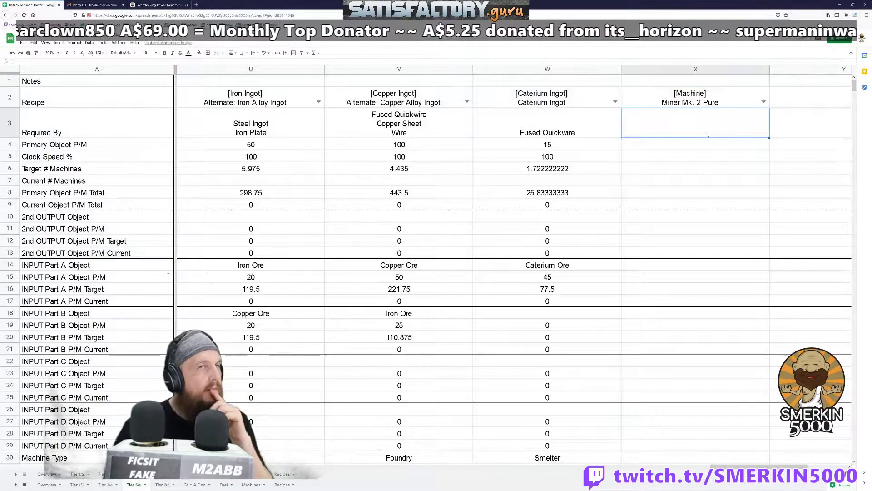
type("iRON")
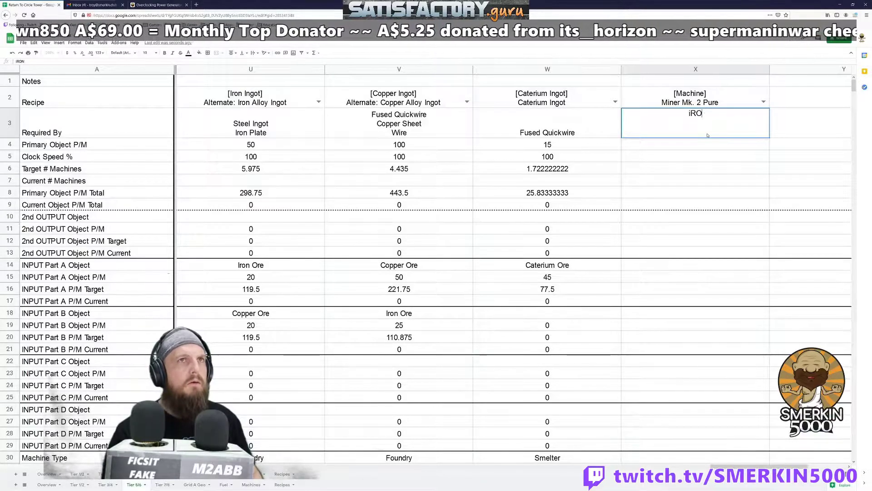
key("BackSpace")
key("BackSpace")
key("BackSpace")
key("BackSpace")
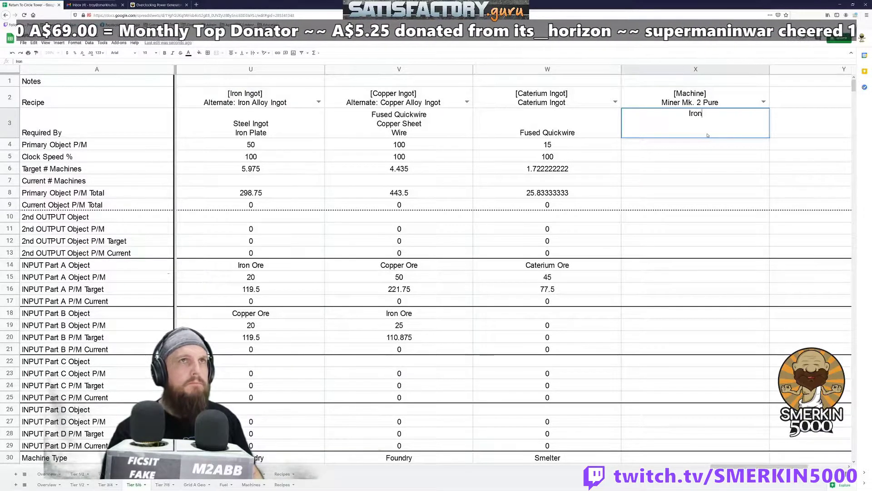
type("Iron")
key("Return")
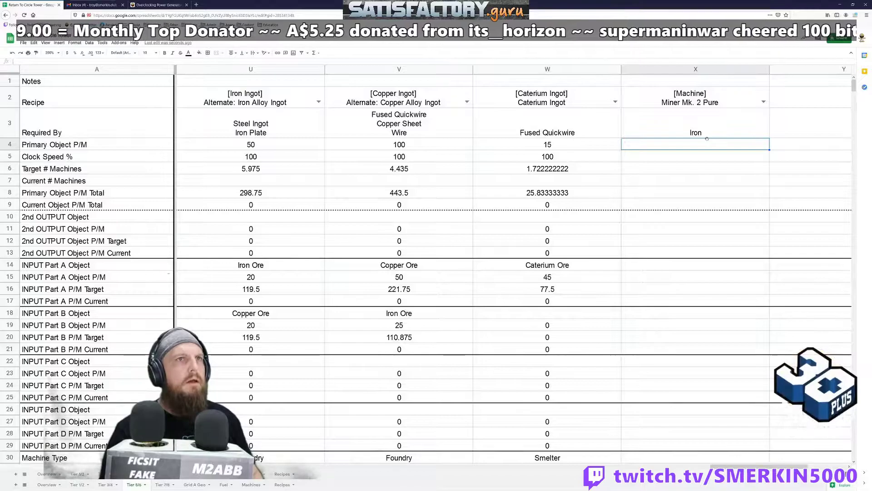
Copy the Caterium Ingot column's formulas from Primary Object P/M down to Current Power into the miner column X.
left_click(577, 145)
scroll(572, 427, "down", 2)
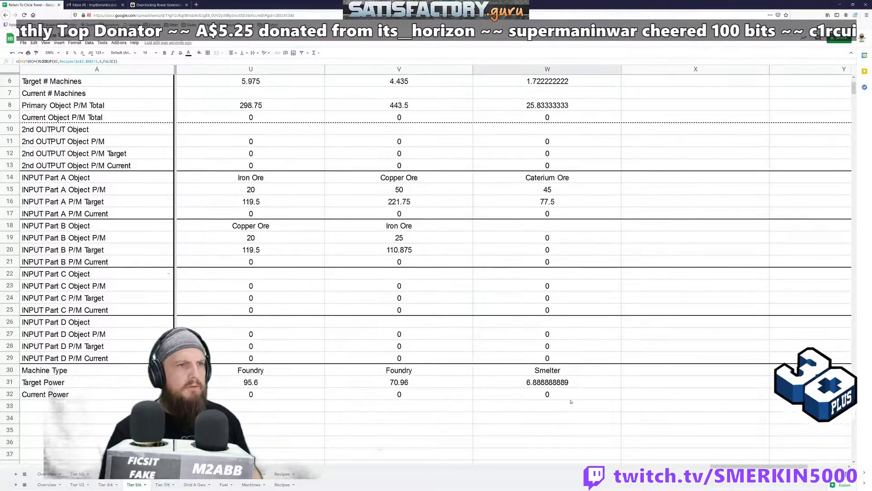
left_click(593, 397, "shift")
key("ctrl+c")
scroll(673, 345, "up", 2)
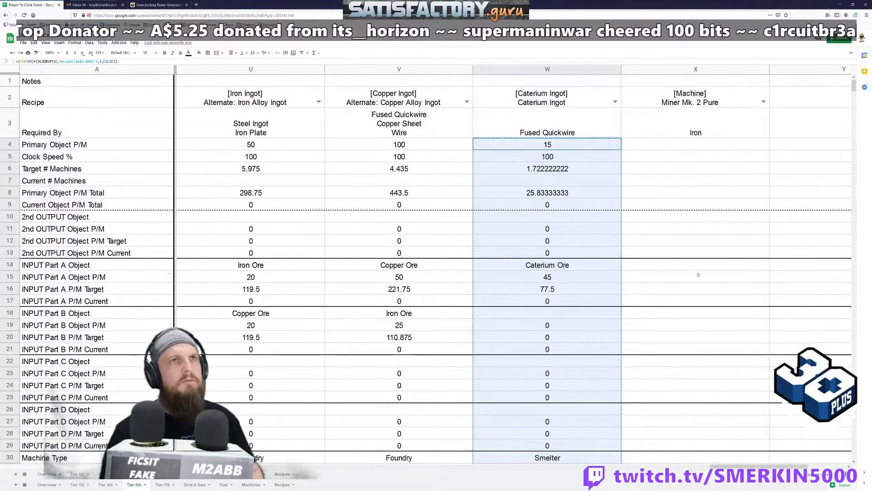
left_click(697, 147)
key("ctrl+v")
left_click(707, 179)
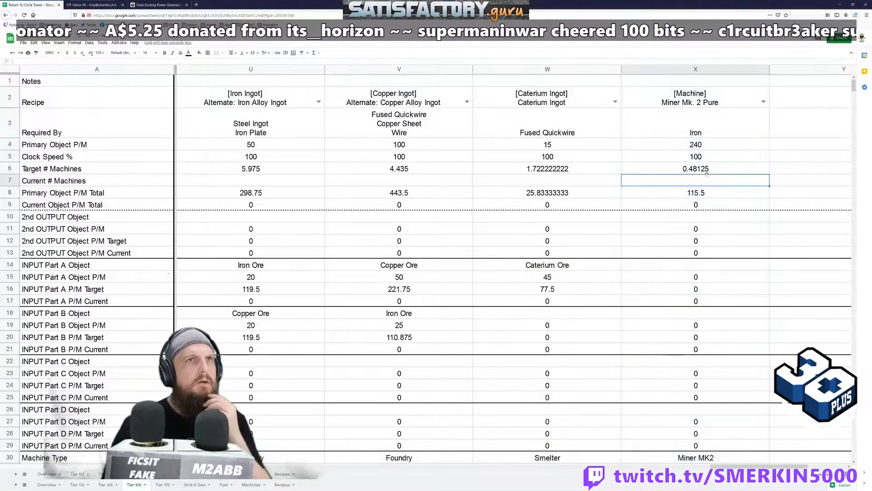
Set the iron miner column's Primary Object P/M Total to the sum of the iron ore targets U16 and V20.
left_click(704, 192)
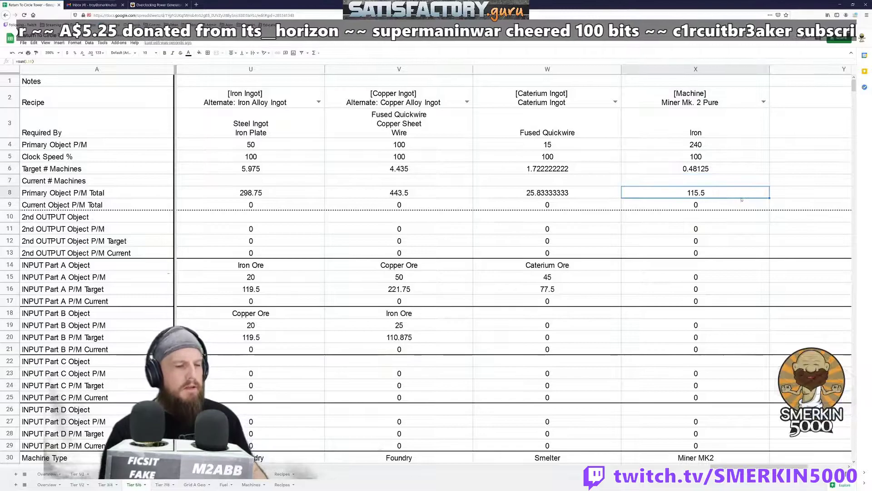
double_click(742, 199)
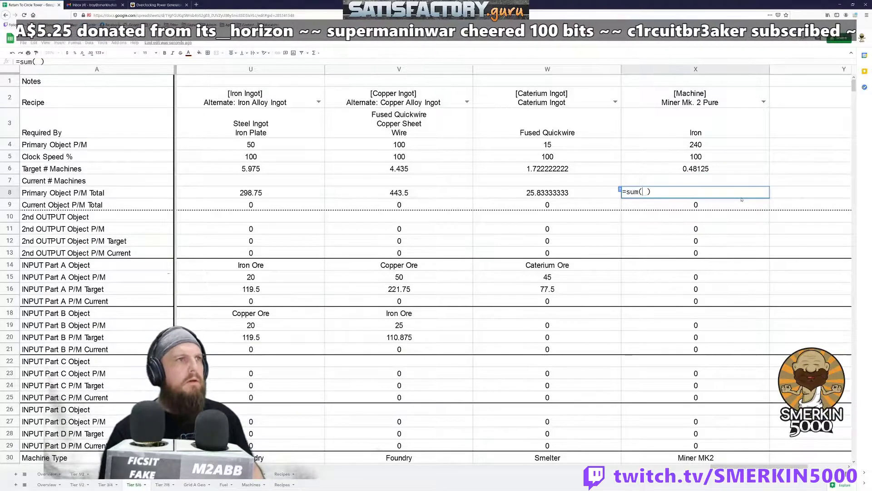
left_click(232, 292)
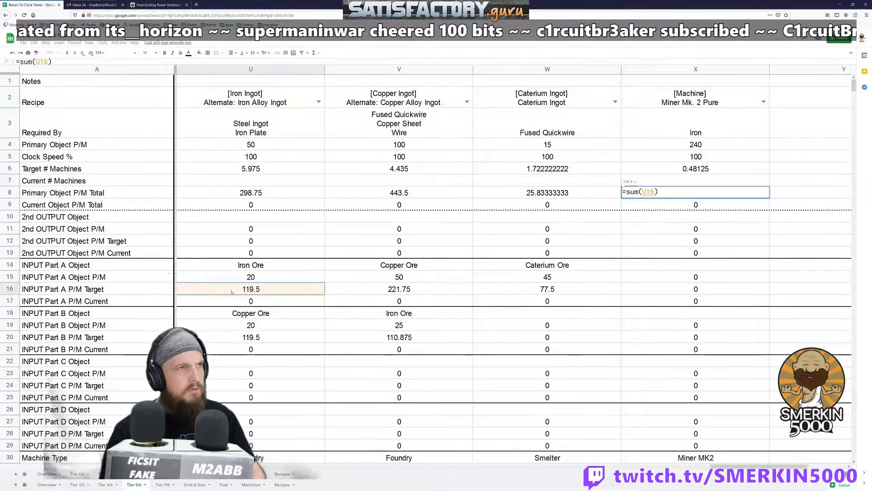
type(",")
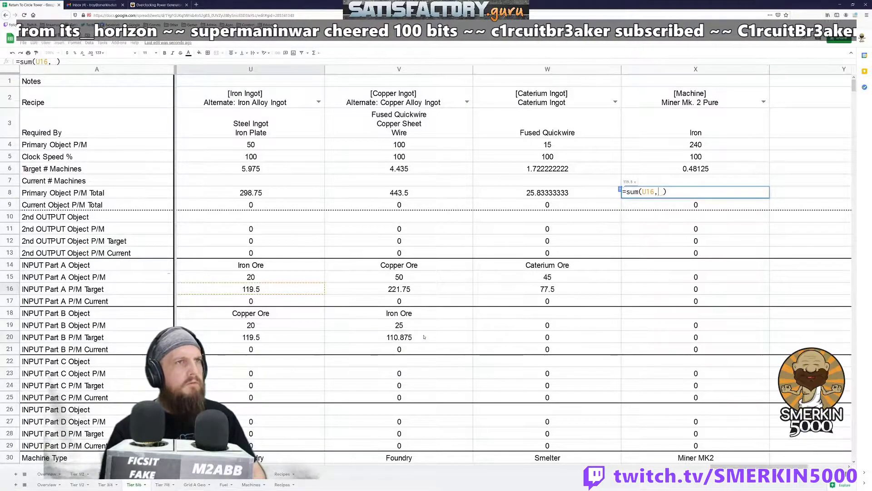
left_click(424, 337)
key("Return")
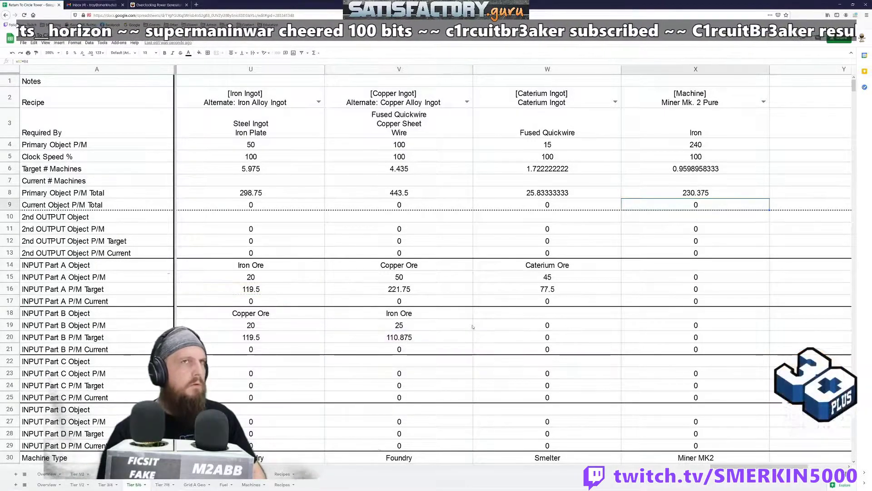
Examine the Steel Ingot column's inputs and compare them with the iron miner column's Primary Object P/M Total.
key("Left")
key("Left")
key("Left")
key("Left")
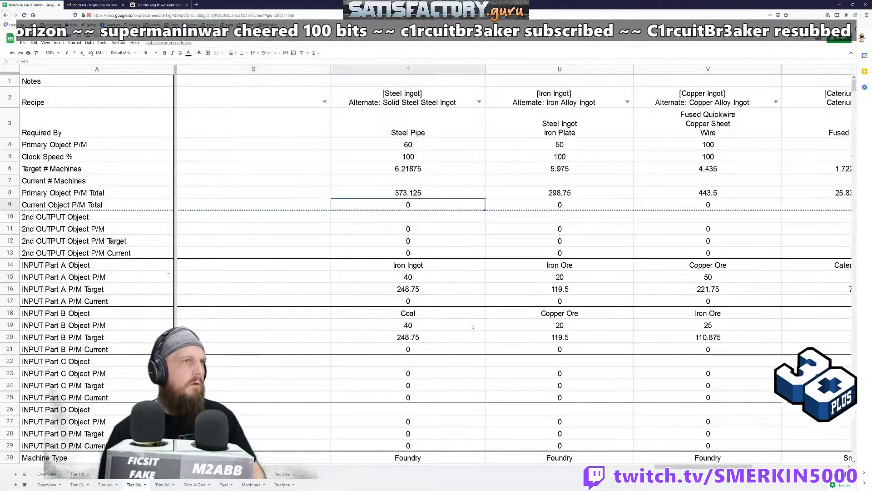
key("Right")
key("Right")
key("Right")
key("Right")
key("Up")
key("Up")
key("Down")
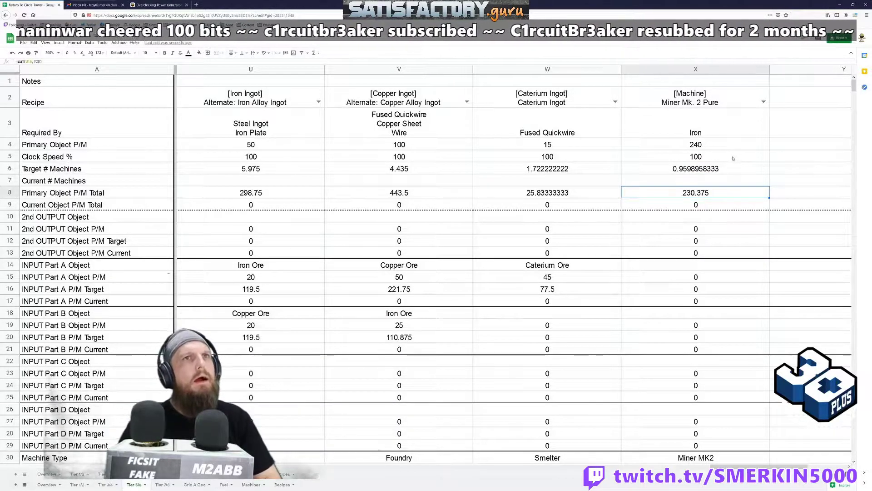
Review the iron miner's target machines and power, check the Tier 5/6 row on the Overview sheet, and return to the Tier 5/6 sheet.
left_click(665, 172)
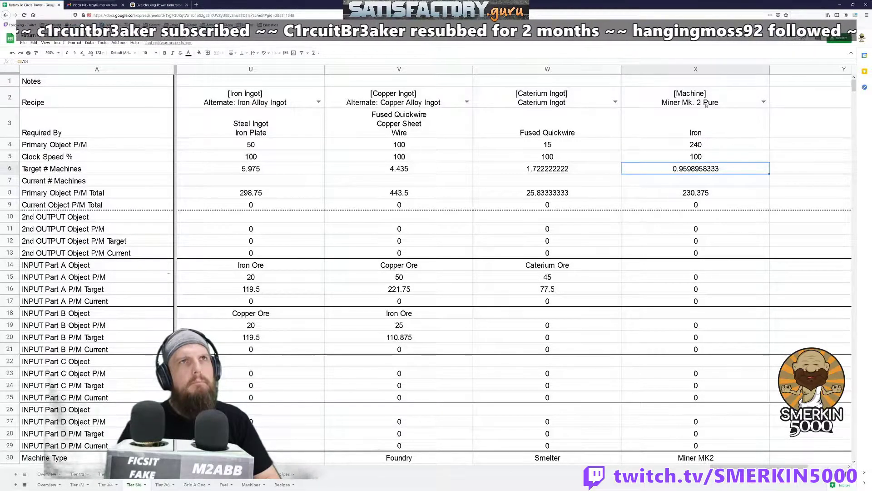
scroll(725, 126, "down", 1)
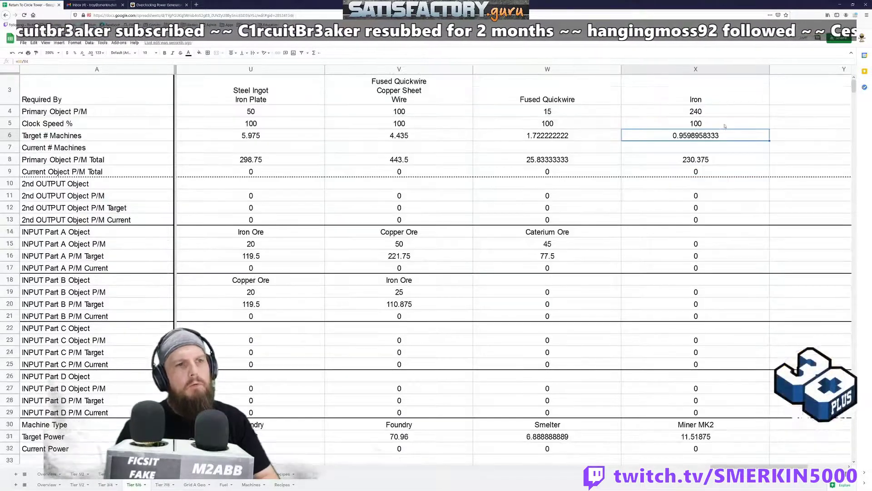
scroll(725, 126, "down", 1)
mouse_move(763, 466)
left_mouse_down()
mouse_move(399, 466)
mouse_move(790, 466)
mouse_move(775, 466)
left_mouse_up()
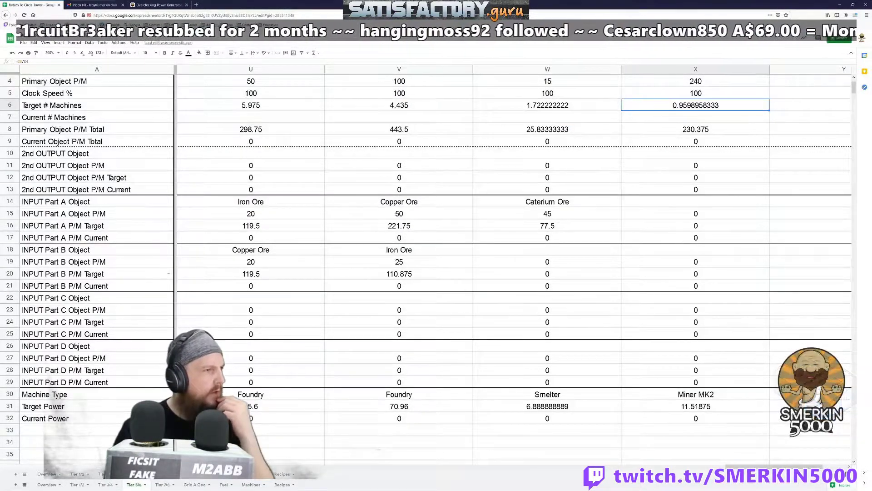
left_click(40, 474)
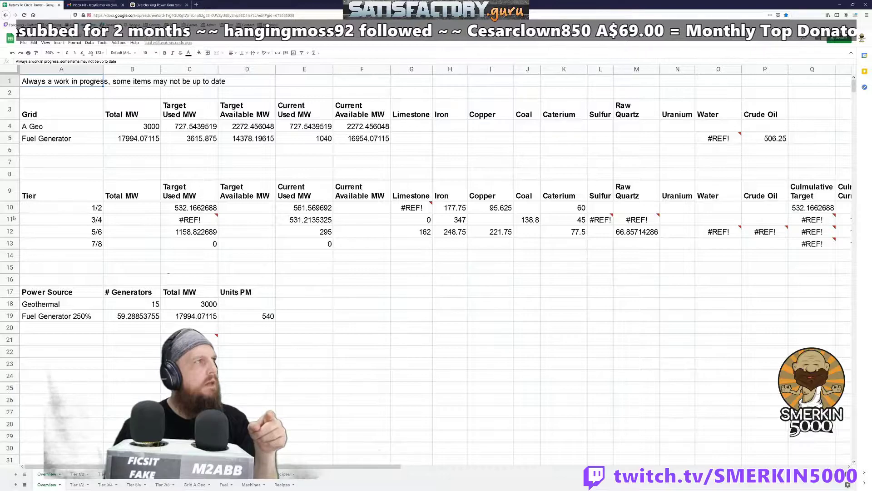
left_click(14, 232)
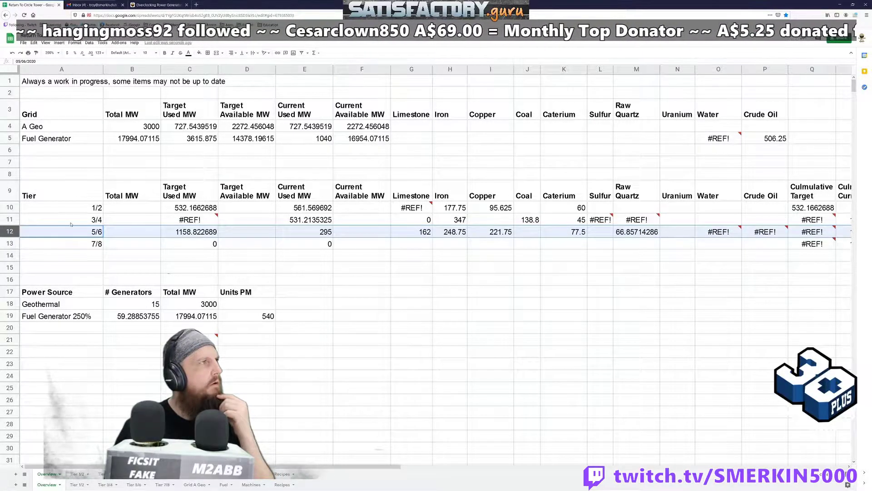
left_click(215, 229)
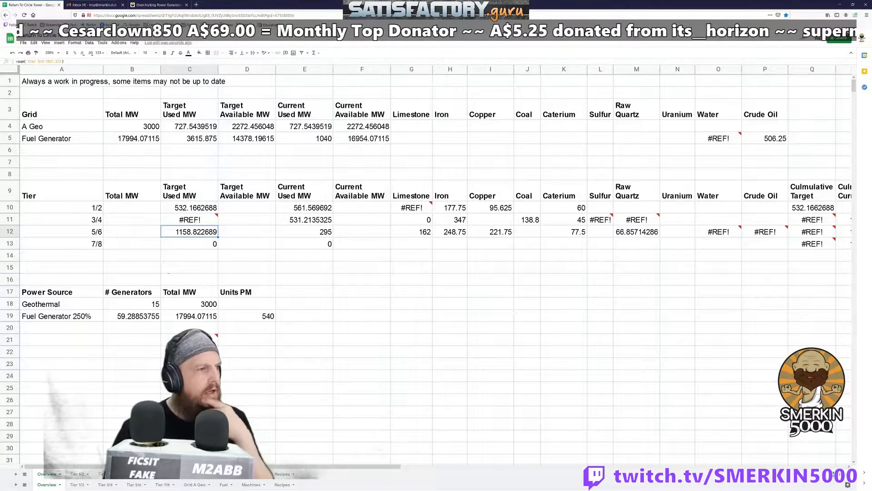
key("ctrl+shift+Page_Down")
key("ctrl+shift+Page_Down")
key("ctrl+shift+Page_Down")
key("ctrl+shift+Page_Down")
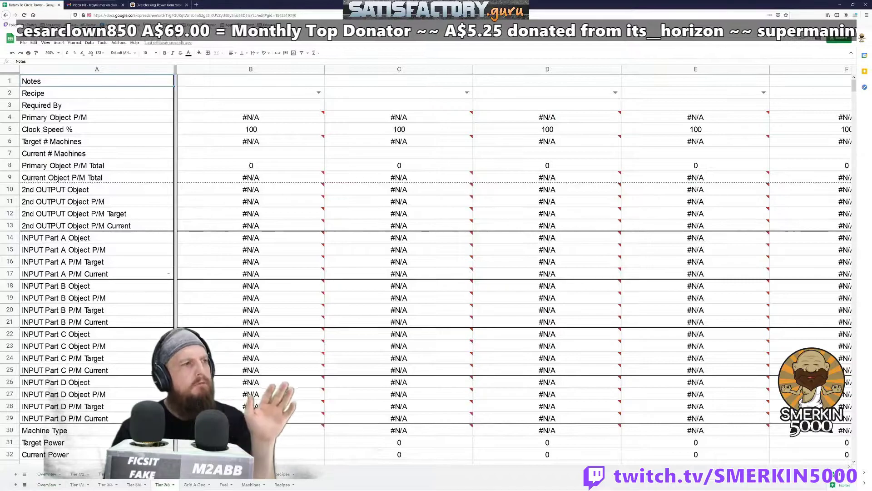
key("ctrl+shift+Page_Up")
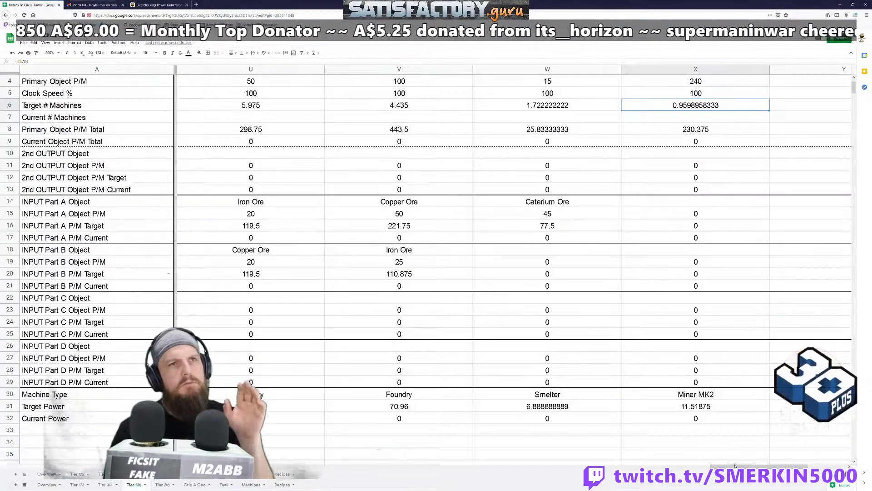
scroll(724, 396, "up", 2)
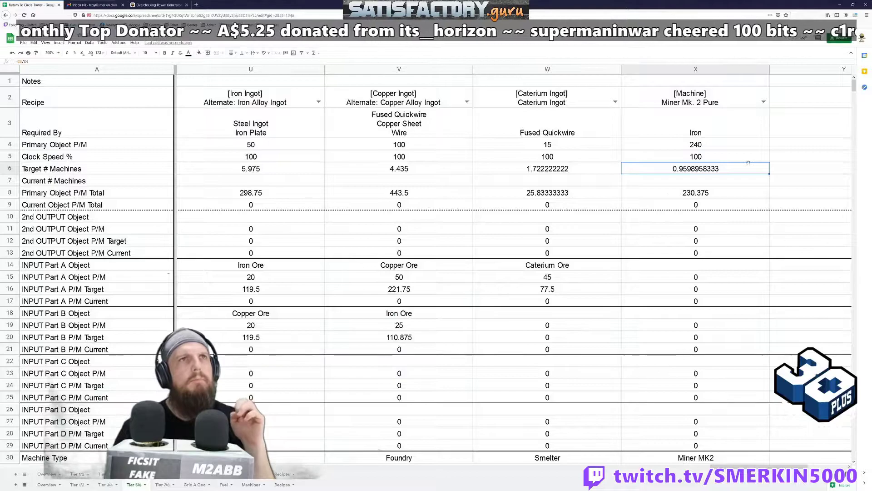
left_click(810, 132)
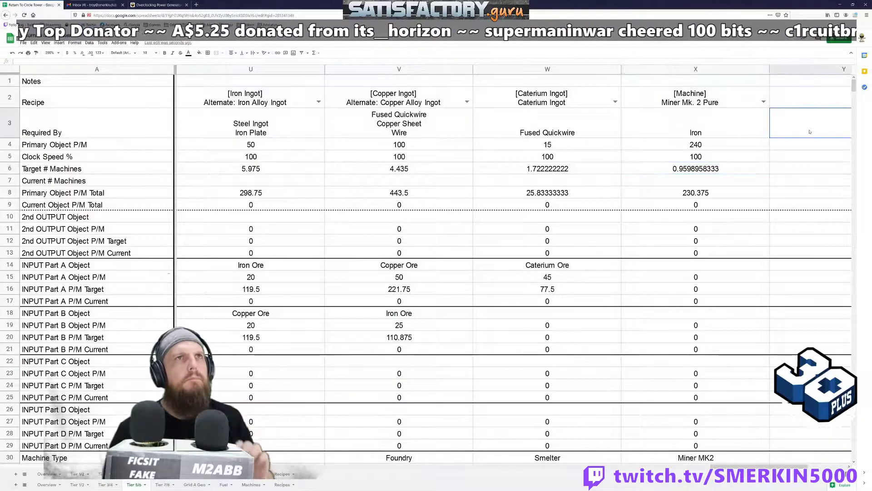
scroll(809, 131, "right", 2)
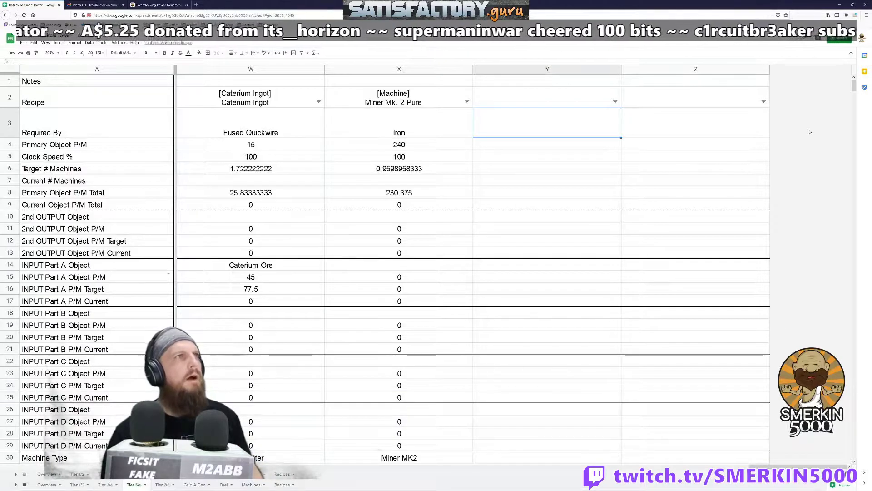
right_click(604, 73)
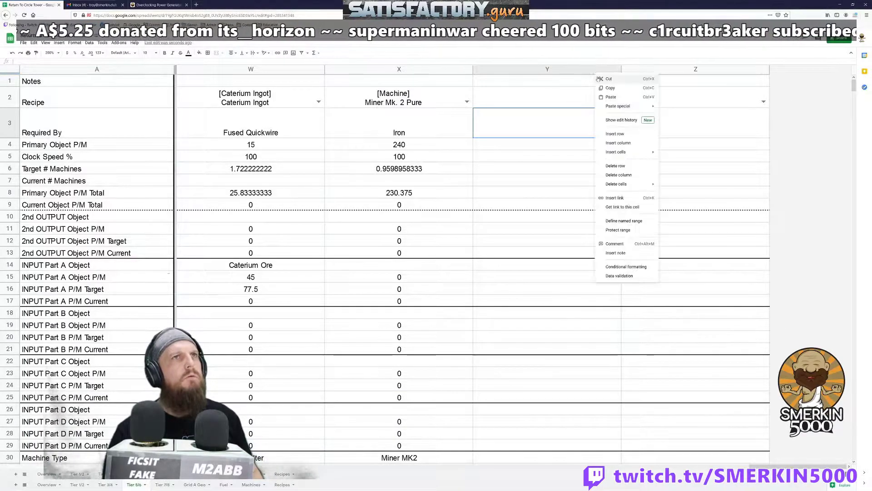
left_click(628, 133)
right_click(563, 77)
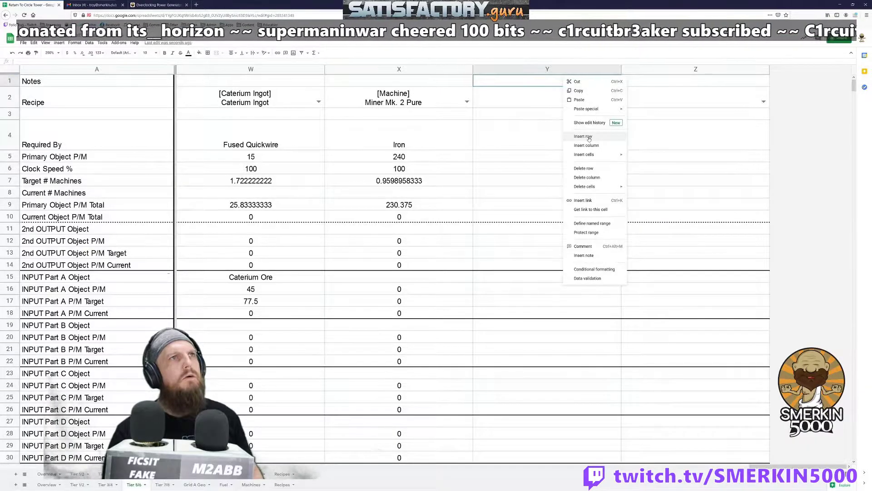
key("ctrl+z")
Insert two more blank columns between the iron miner column X and blank column Y.
right_click(573, 73)
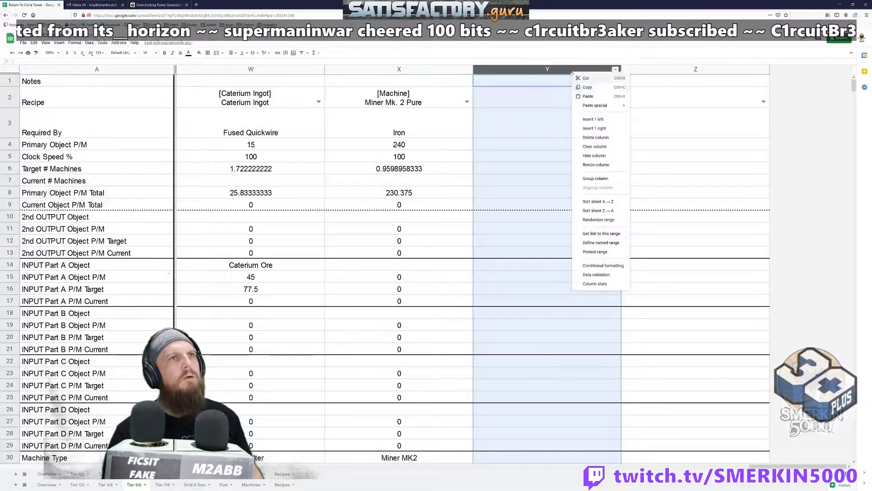
left_click(615, 120)
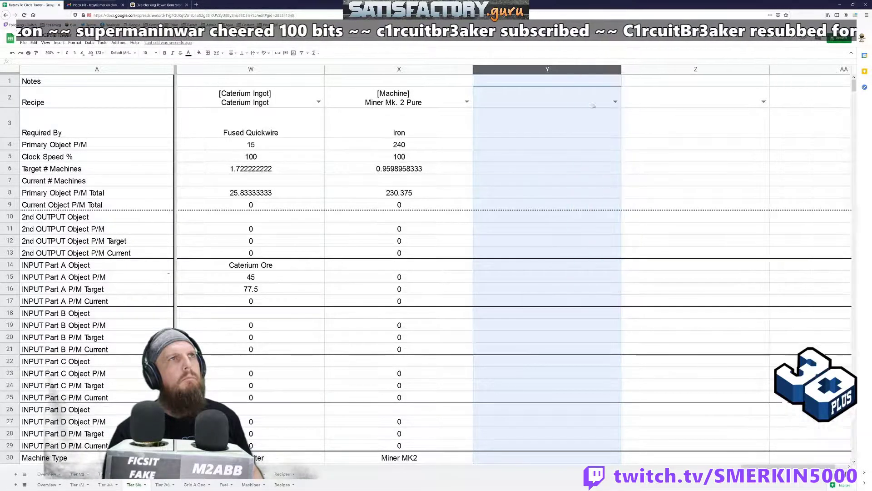
right_click(551, 72)
left_click(587, 122)
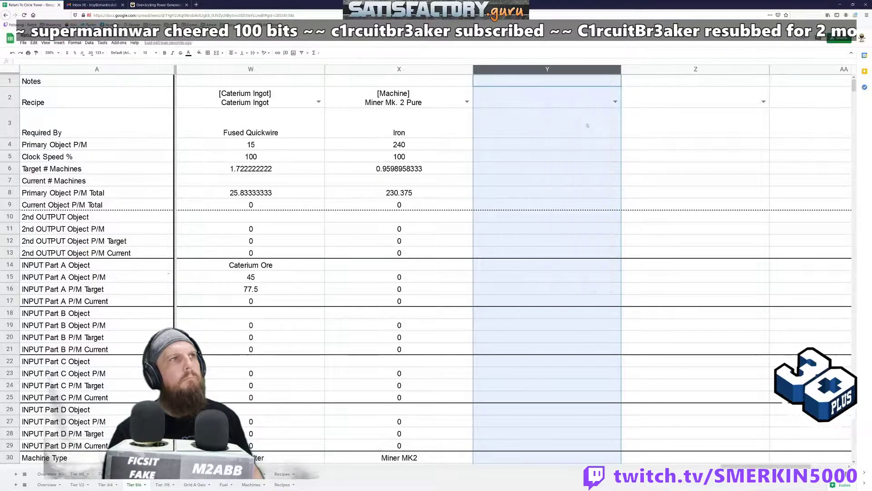
left_click(526, 122)
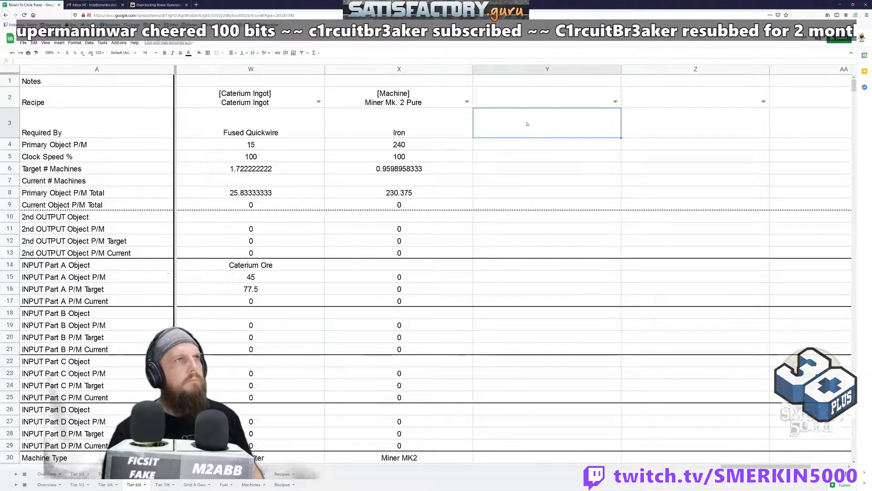
Copy the iron miner column X from Recipe down to Current Power into columns Y, Z and AA.
left_click(441, 106)
scroll(438, 251, "down", 3)
left_click(428, 370, "shift")
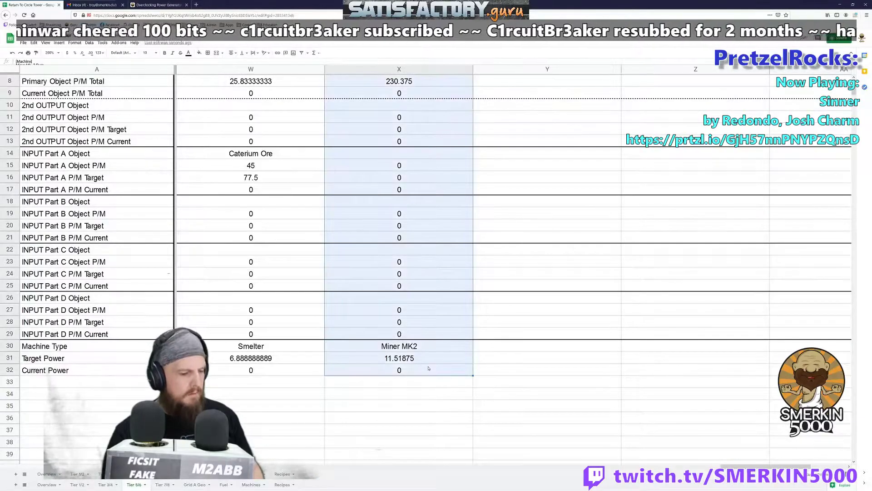
scroll(497, 378, "up", 3)
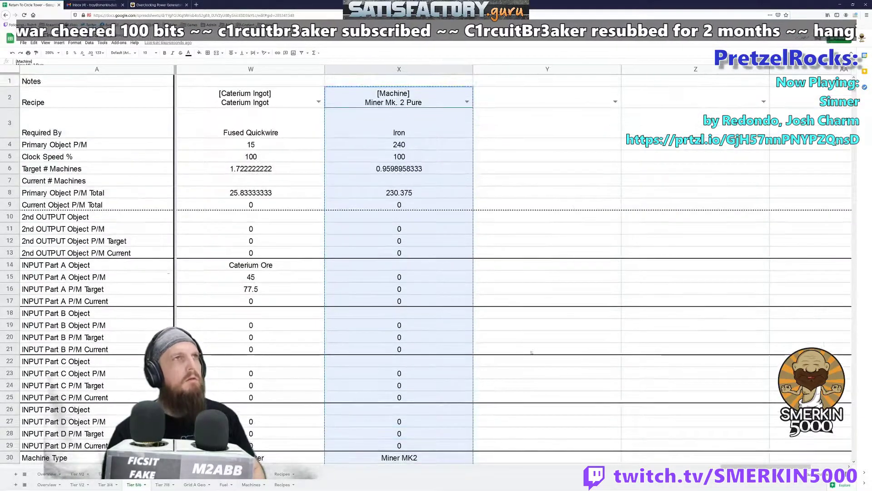
left_click(554, 107)
key("ctrl+v")
left_click(695, 102)
key("ctrl+v")
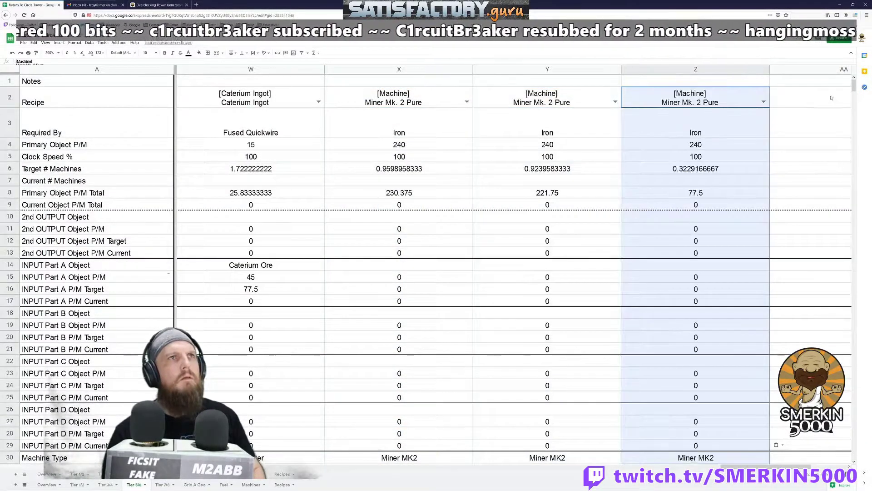
left_click(829, 98)
key("ctrl+v")
Set the Required By cell of miner column Y to "Copper".
double_click(575, 120)
type("Cop")
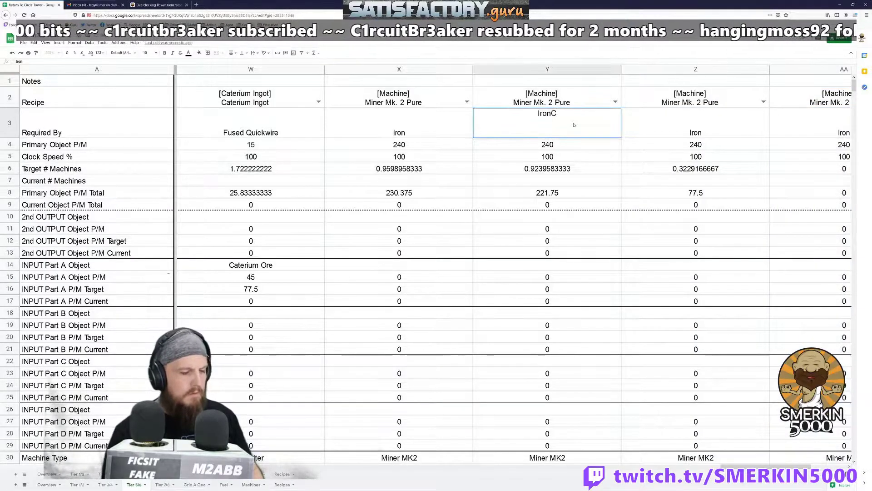
key("BackSpace")
key("BackSpace")
key("BackSpace")
key("BackSpace")
key("BackSpace")
key("BackSpace")
key("BackSpace")
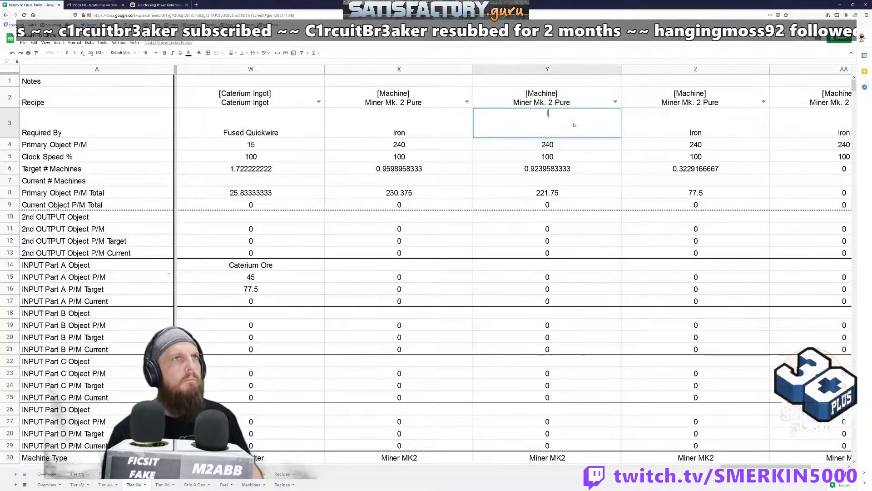
type("Cipoo")
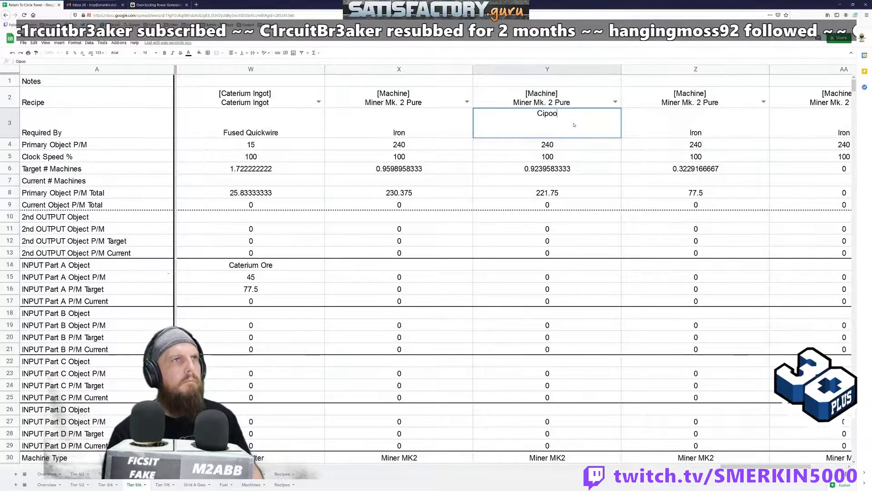
key("BackSpace")
type("opper")
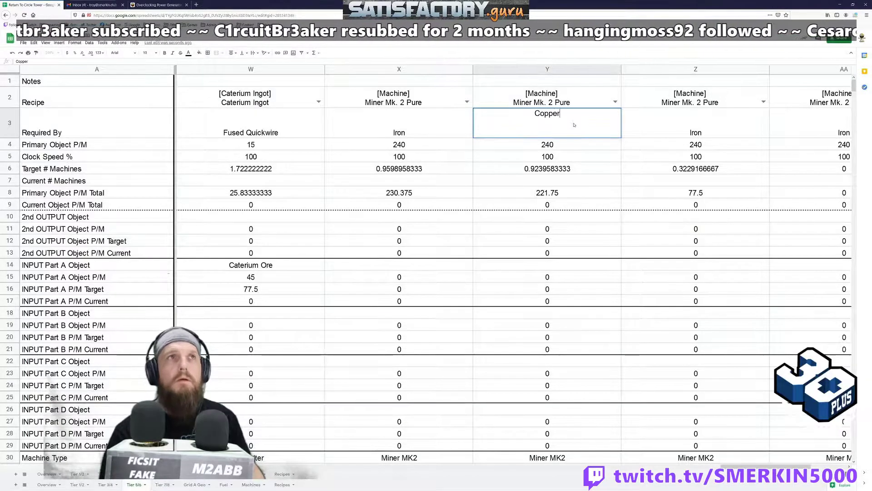
key("Return")
Set the copper miner's Primary Object P/M Total to =sum(U20,V16), adding the copper ore targets of the Iron Ingot and Copper Ingot columns.
key("Down")
key("Down")
key("Down")
key("Down")
type("=sum(")
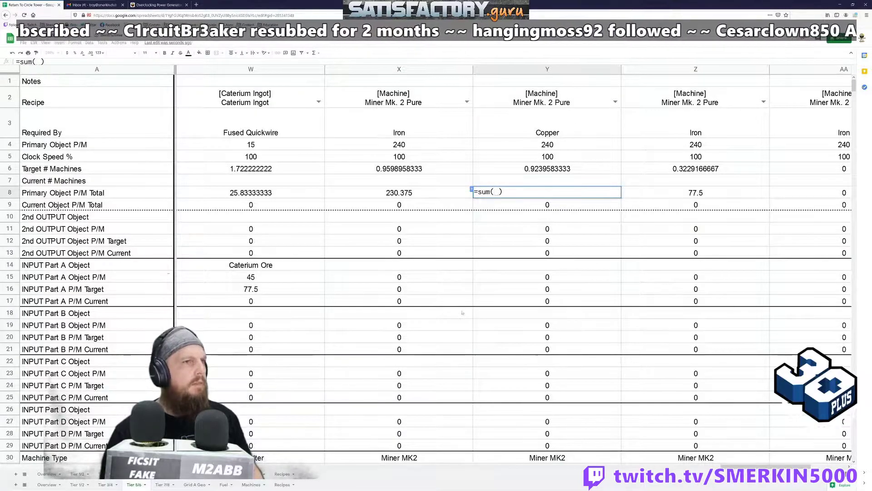
left_click_drag(759, 467, 693, 467)
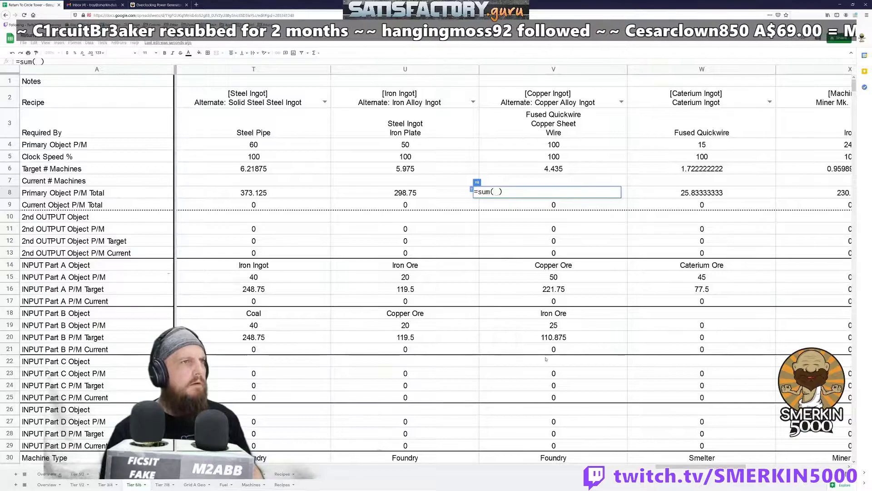
left_click(416, 337)
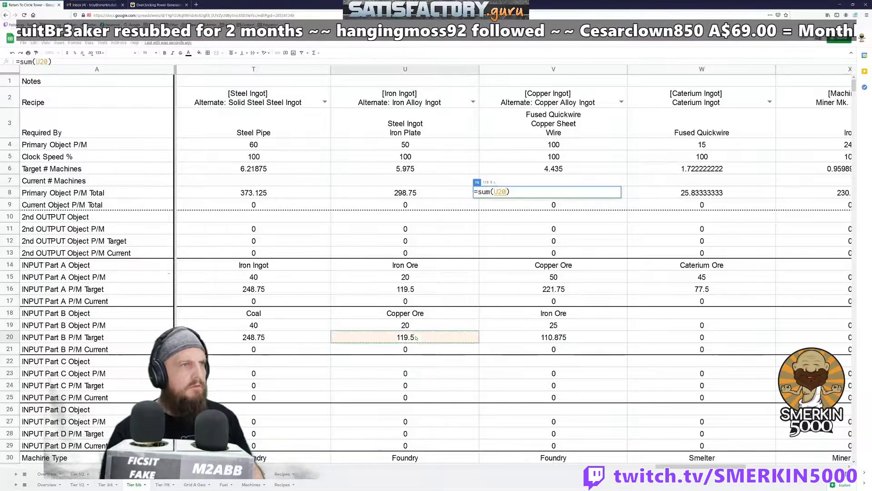
type(",")
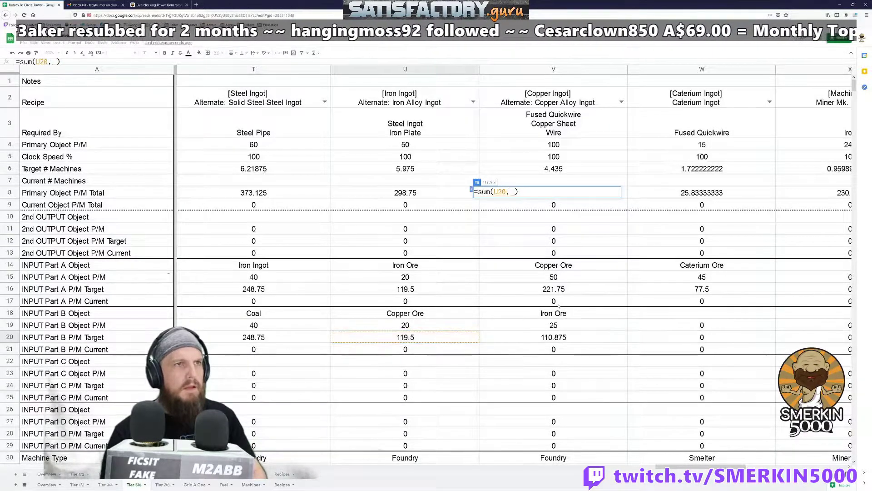
left_click(574, 291)
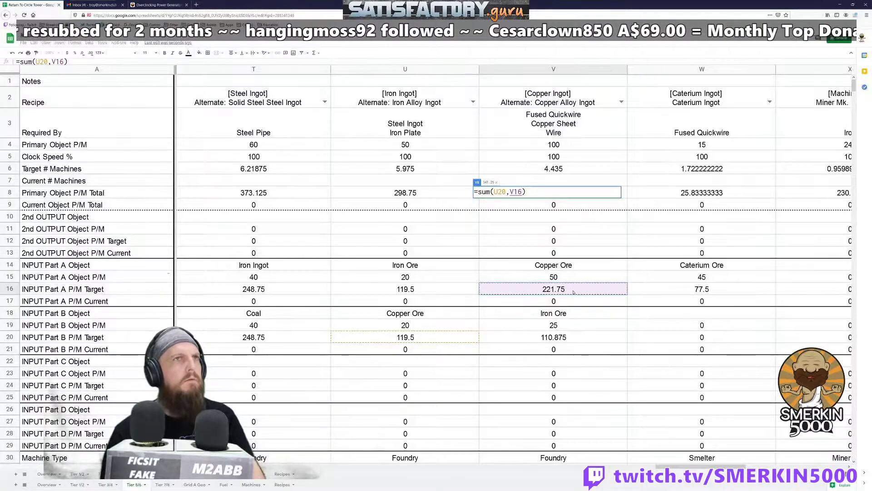
key("Return")
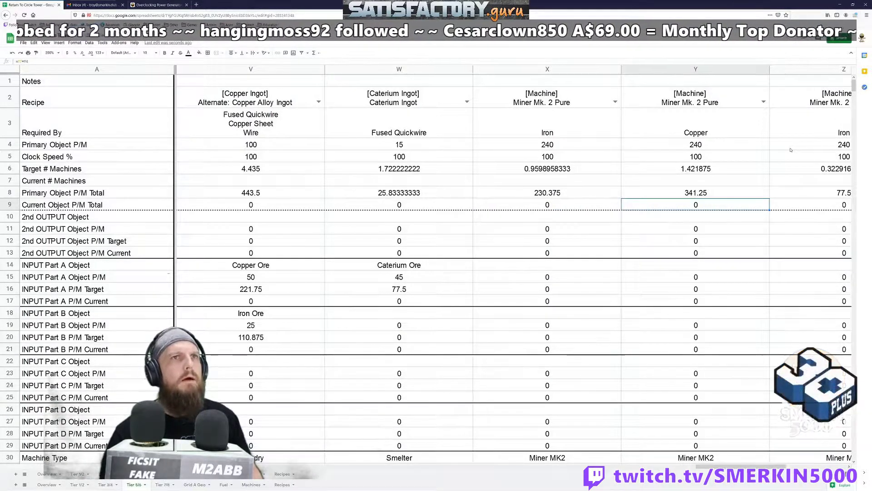
Try clock speeds of 200 and 180 percent for the copper miner in column Y.
key("Right")
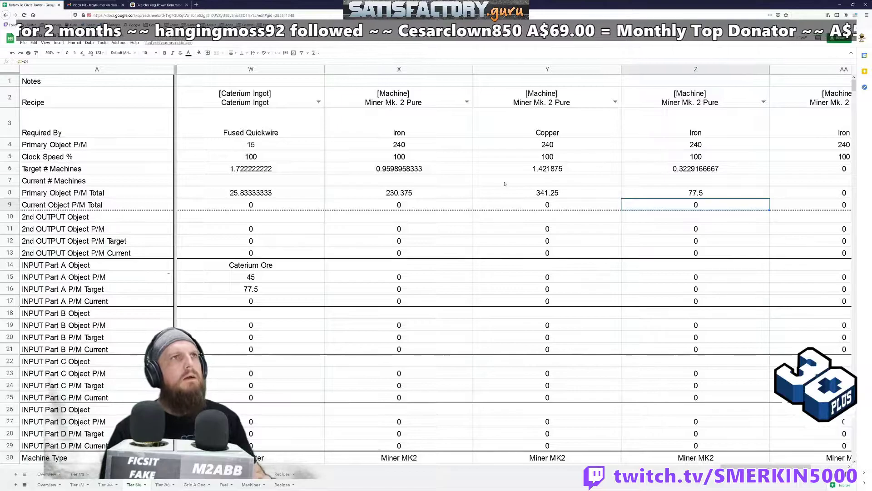
left_click(530, 177)
left_click(533, 169)
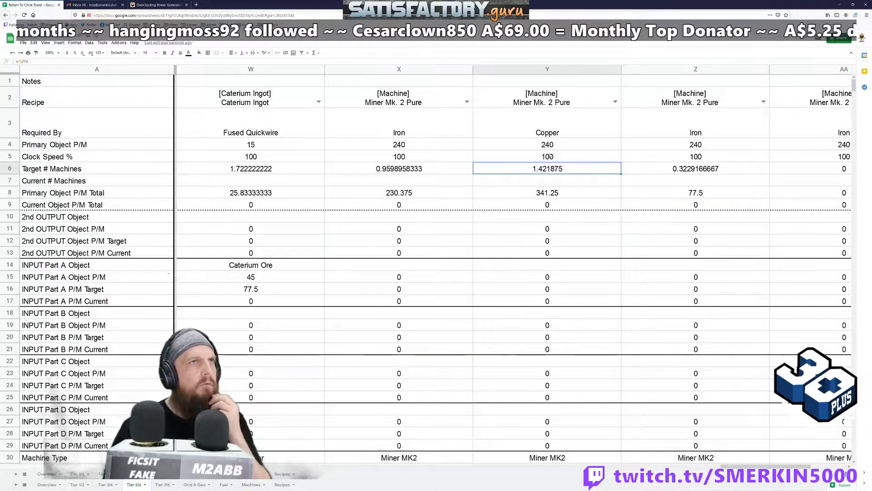
left_click(565, 157)
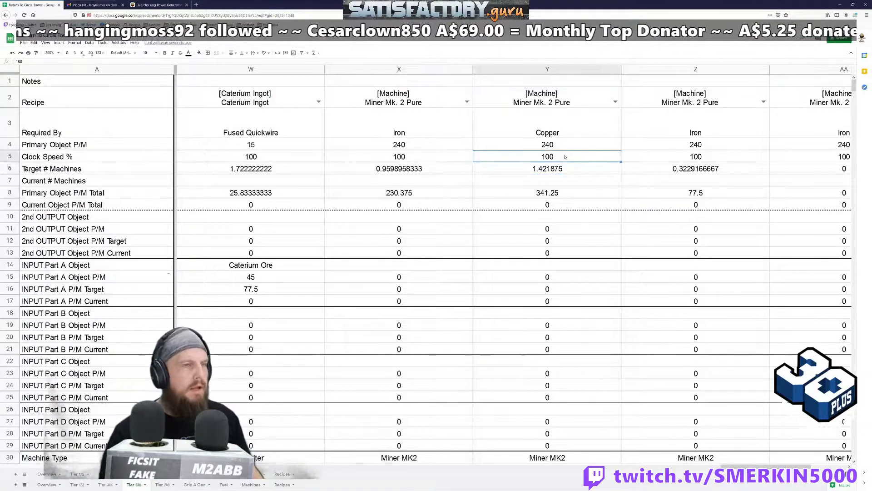
type("200")
key("Return")
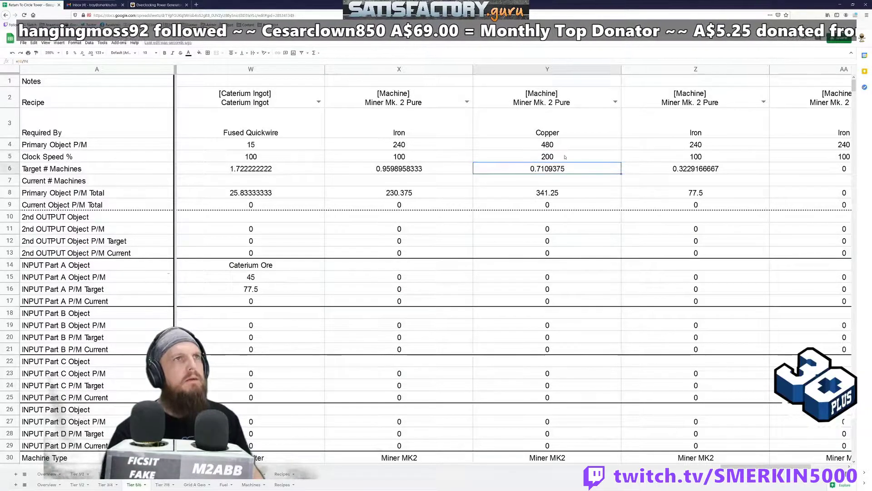
left_click(565, 157)
type("180")
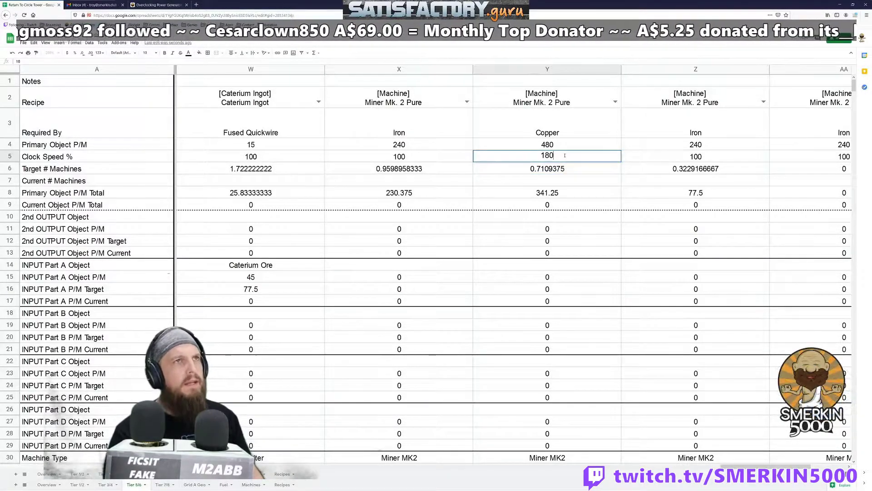
key("Return")
Set the copper miner's clock speed to 150 percent.
left_click(565, 157)
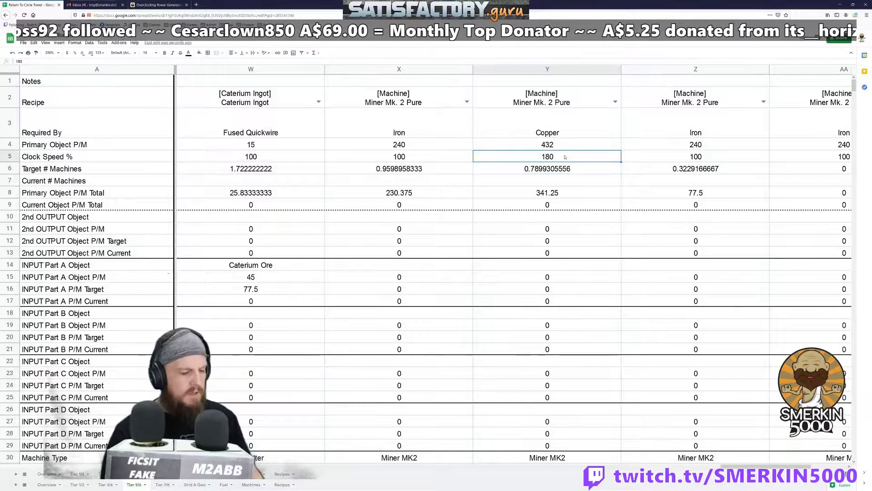
type("150")
key("Return")
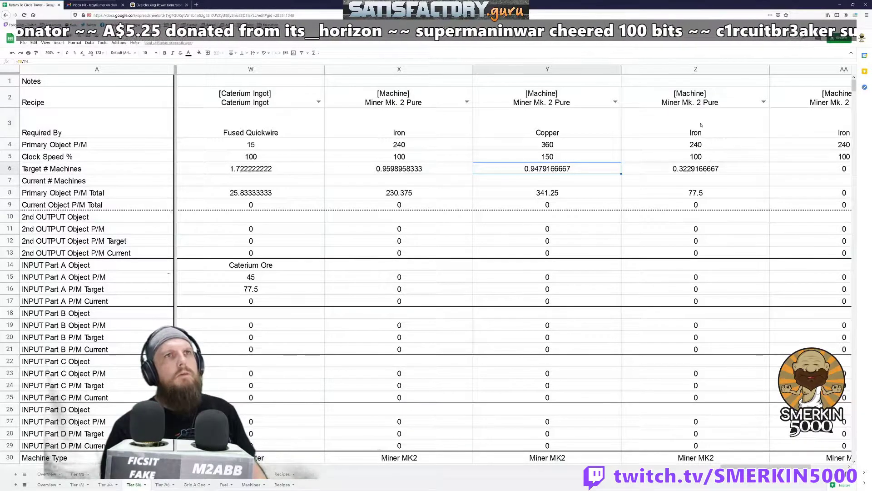
Set the Required By cell of miner column Z to "Caterium".
left_click(715, 121)
type("Cat")
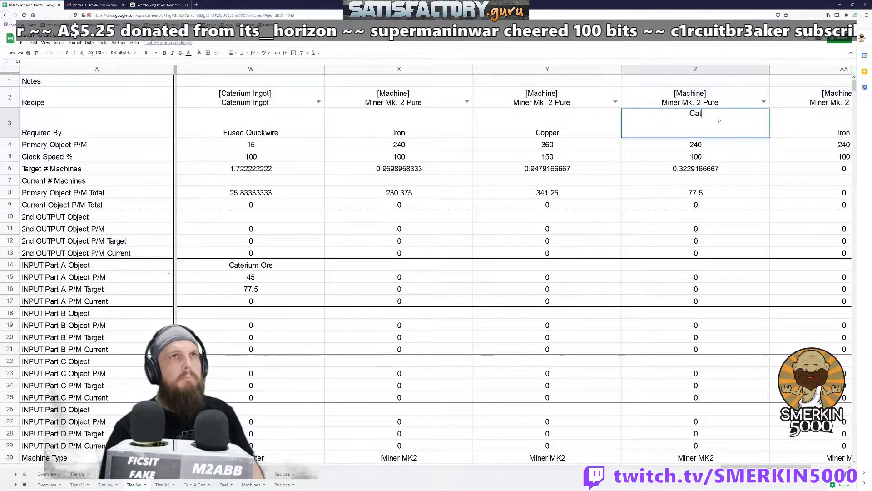
type("erium")
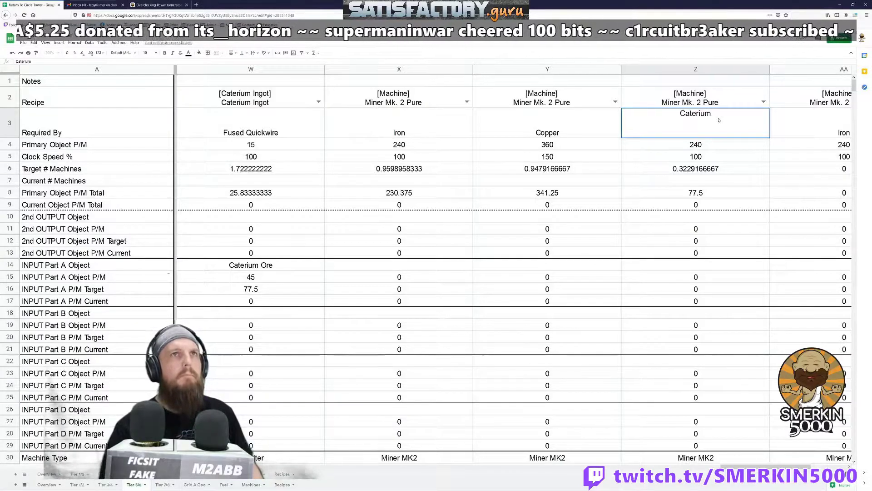
key("Return")
Set the caterium miner's Primary Object P/M Total to =sum(W16), the Caterium Ingot column's ore target.
key("Down")
key("Down")
key("Down")
key("Down")
type("=sum(W16,X20)")
key("shift+Left")
key("shift+Left")
key("shift+Left")
key("shift+Left")
key("shift+Left")
key("shift+Left")
key("shift+Left")
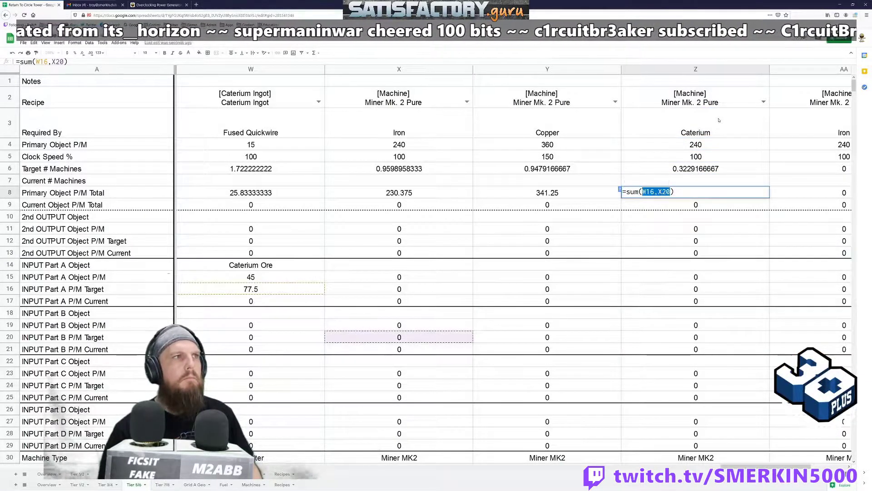
key("BackSpace")
left_click(264, 291)
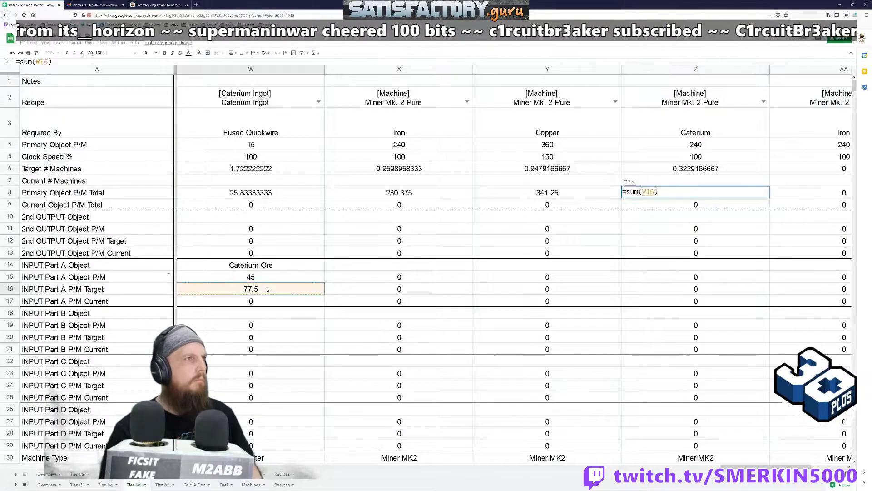
key("Return")
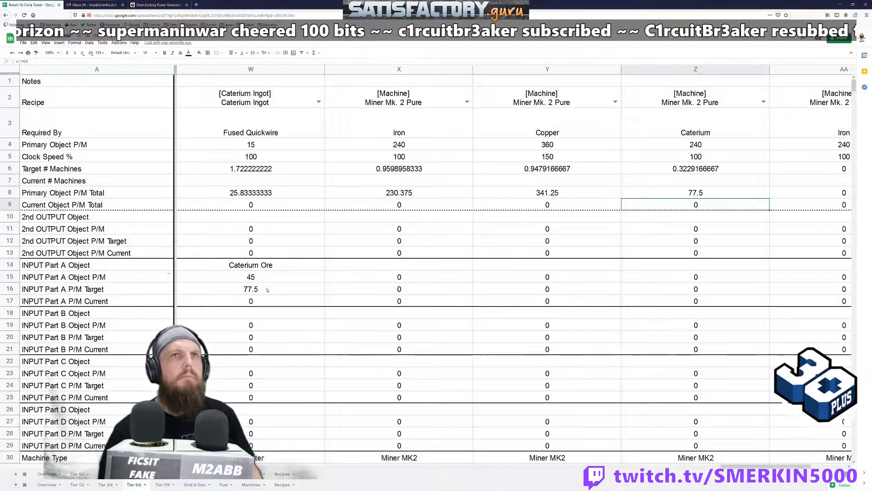
Set the Required By cell of miner column AA to "Coal".
key("Right")
key("Up")
key("Up")
key("Up")
key("Up")
key("Up")
key("Up")
type("Limes")
key("BackSpace")
key("BackSpace")
key("BackSpace")
key("BackSpace")
key("BackSpace")
type("Coal")
key("Return")
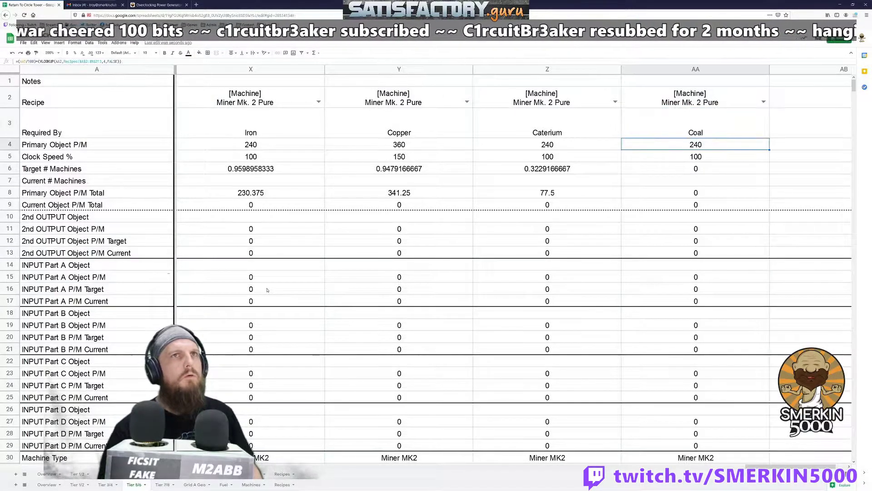
Insert one more blank column directly after the coal miner column AA.
left_click(268, 300, "shift")
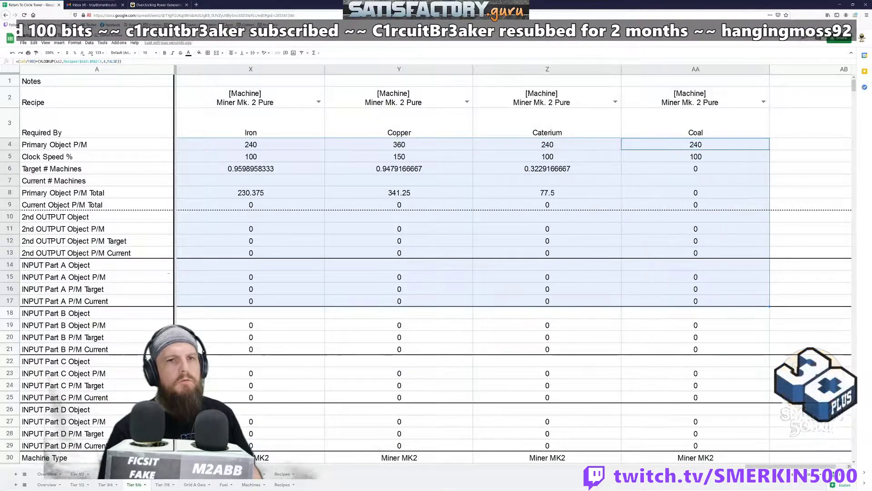
scroll(472, 264, "right", 1)
left_click(676, 70)
right_click(676, 70)
left_click(717, 127)
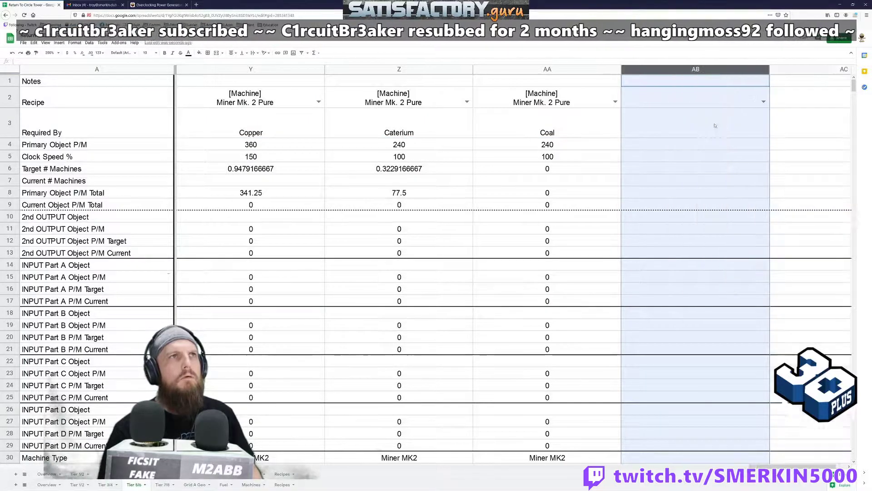
Set the coal miner's Primary Object P/M Total to =sum(T20), the Steel Ingot column's coal target.
left_click(596, 202)
left_click(572, 182)
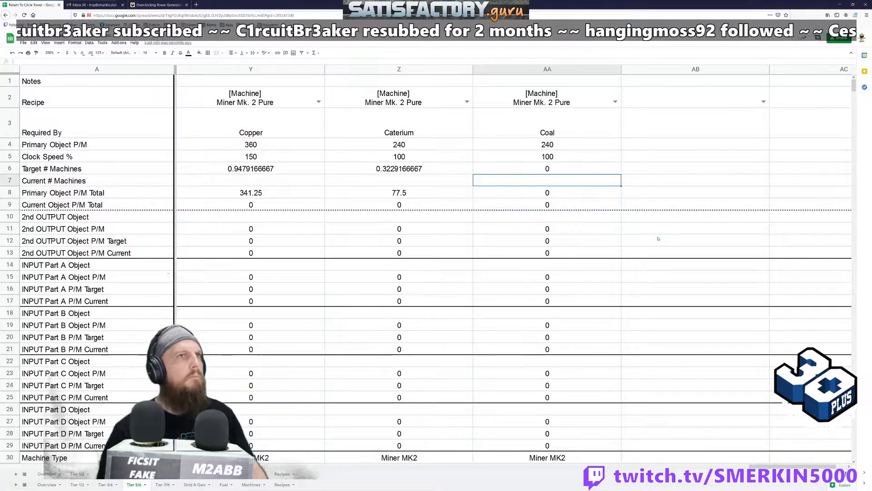
key("Down")
key("Return")
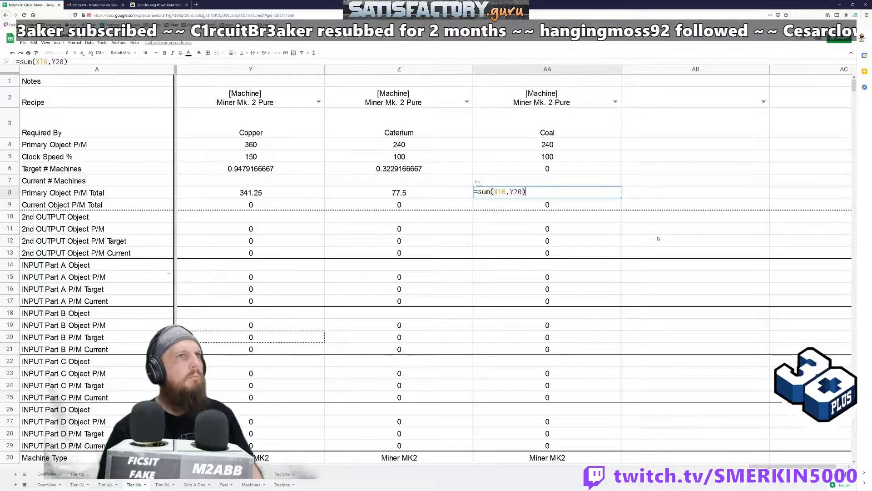
key("shift+Left")
key("shift+Left")
key("shift+Left")
key("shift+Left")
key("shift+Left")
key("shift+Left")
key("shift+Left")
key("BackSpace")
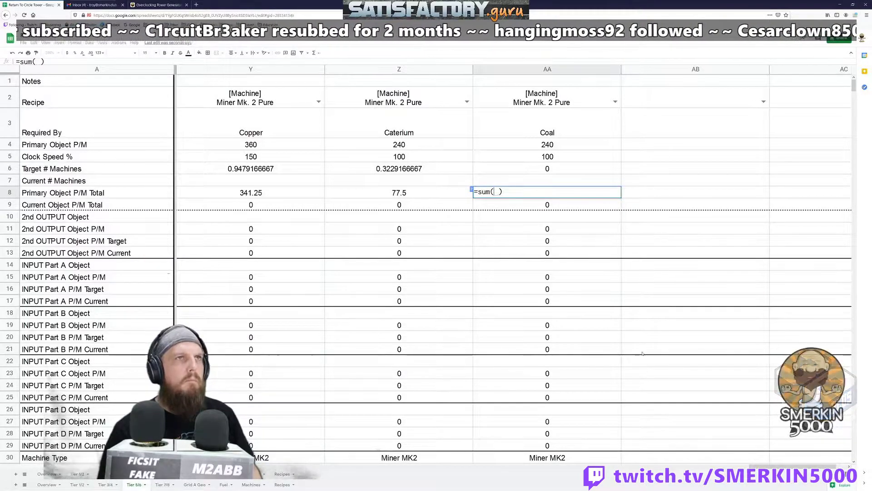
scroll(513, 267, "left", 5)
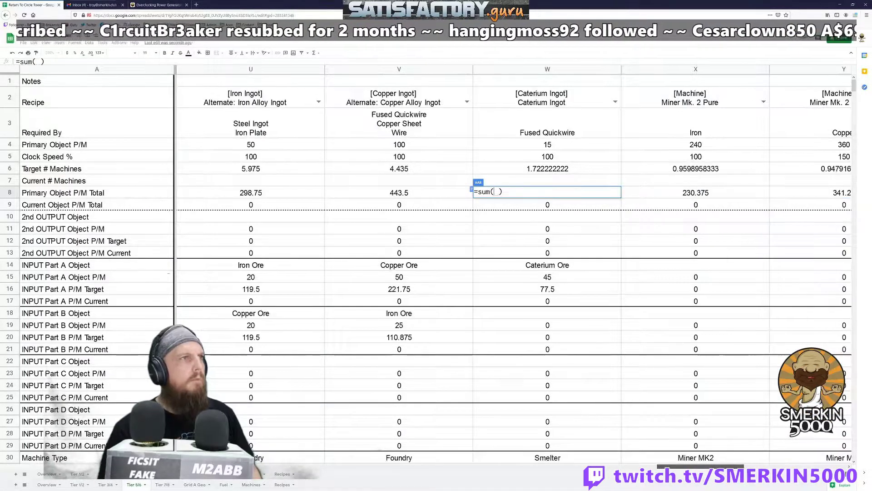
scroll(431, 337, "left", 1)
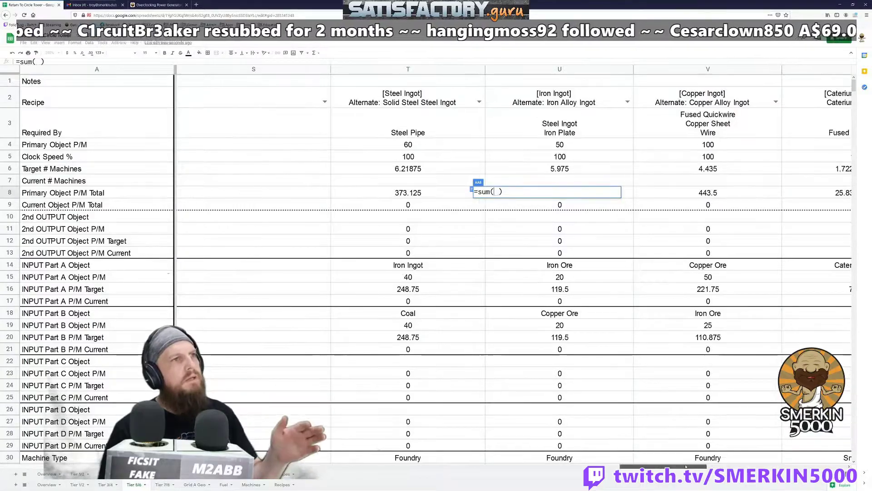
left_click(431, 337)
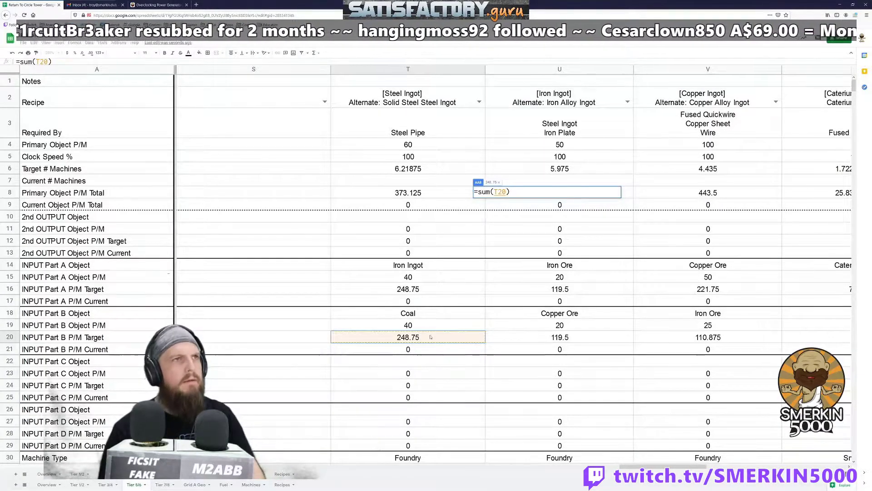
key("Return")
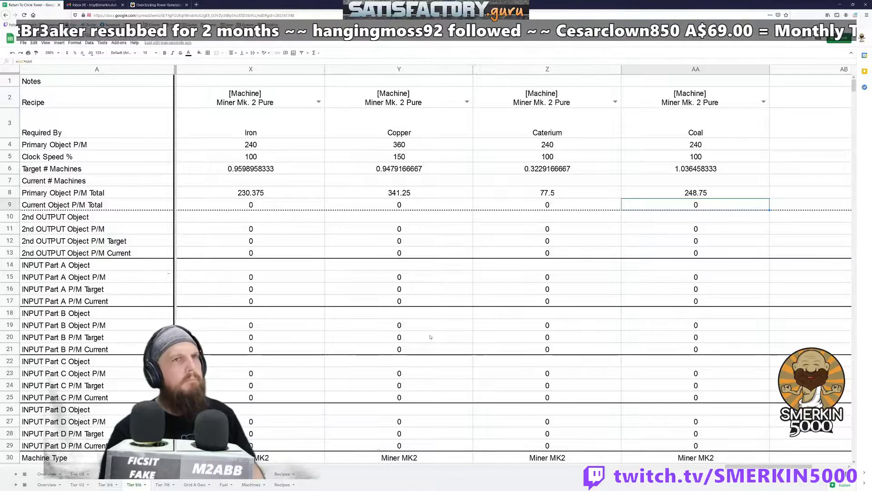
Copy the coal miner column's cells from Recipe down through the INPUT Part D rows and paste them into columns AB and AC.
key("Right")
key("Up")
key("Up")
key("Up")
key("Up")
key("Up")
key("Up")
key("Up")
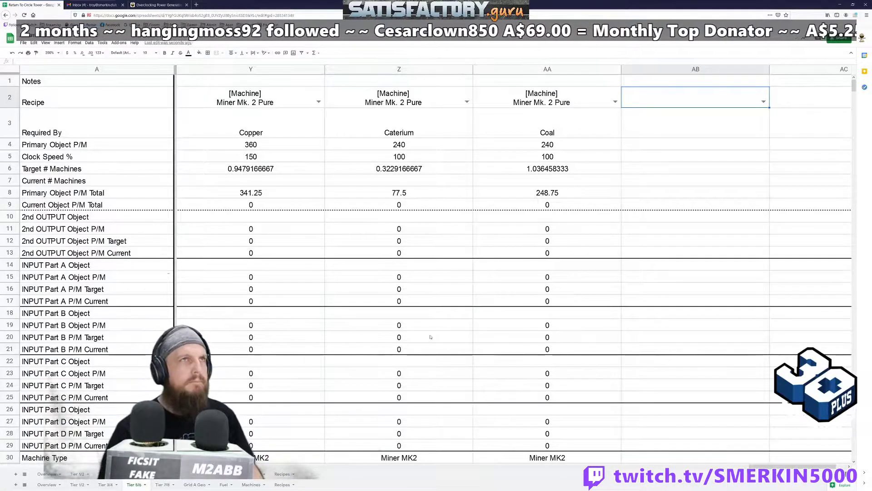
key("Left")
key("shift+Down")
key("shift+Down")
key("shift+Down")
key("shift+Down")
key("shift+Down")
key("shift+Down")
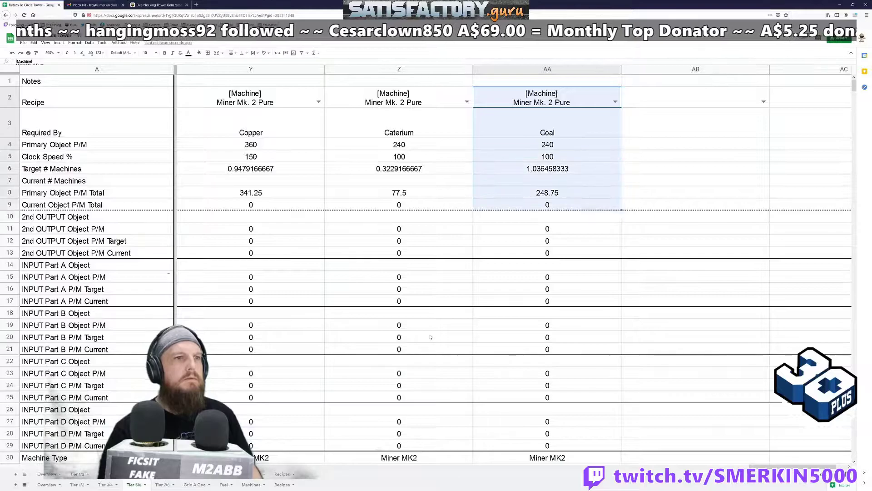
key("shift+Down")
key("shift+Down")
key("shift+Down")
key("shift+Down")
key("shift+Down")
key("shift+Down")
key("shift+Down")
key("shift+Down")
key("shift+Down")
key("shift+Down")
key("shift+Down")
key("shift+Down")
key("shift+Down")
key("shift+Down")
key("shift+Down")
key("shift+Down")
key("shift+Down")
key("shift+Down")
key("shift+Down")
key("shift+Down")
key("ctrl+c")
key("Right")
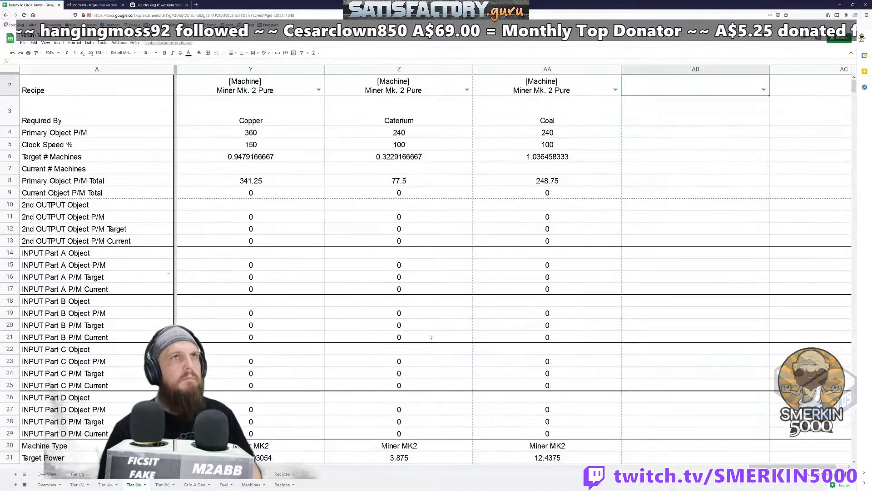
key("ctrl+v")
key("Right")
key("ctrl+v")
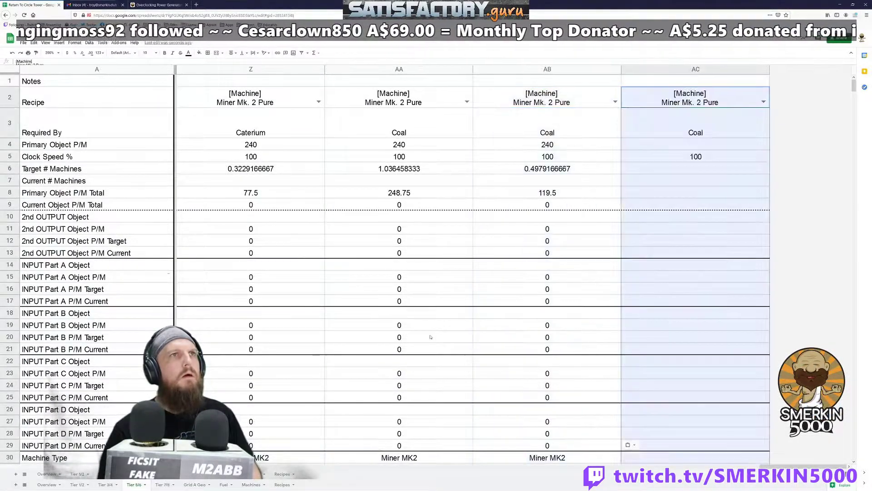
Set the Required By cell of miner column AB to "Limestone".
key("Left")
key("Down")
type("LKim")
key("BackSpace")
key("BackSpace")
key("BackSpace")
type("imestorn")
key("BackSpace")
key("BackSpace")
type("ne")
key("Return")
Set the Required By cell of miner column AC to "Raw Quartz".
key("Right")
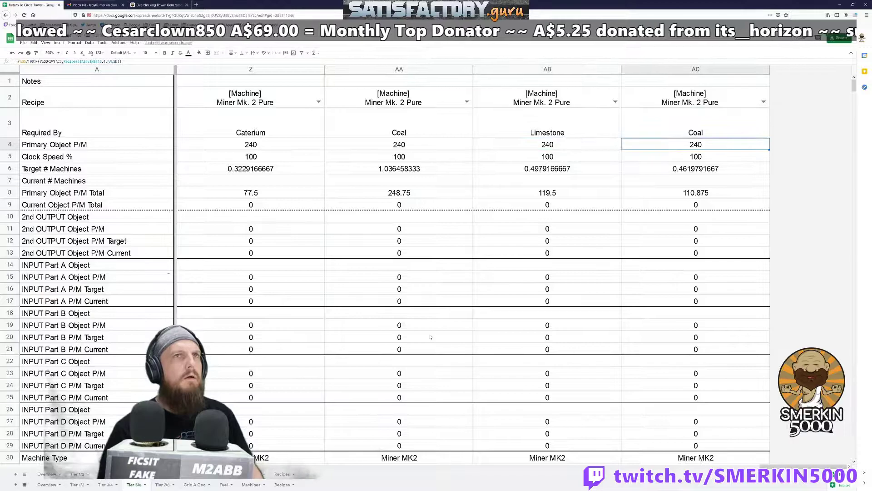
key("Up")
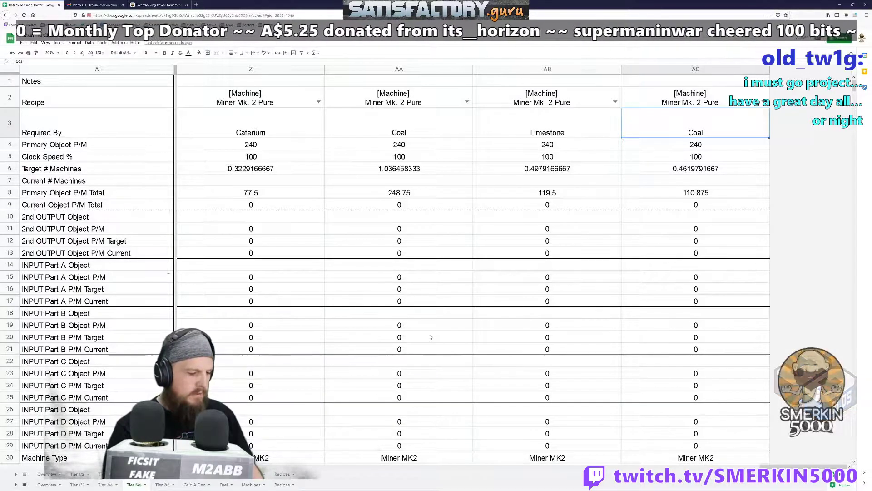
type("Raw Quy")
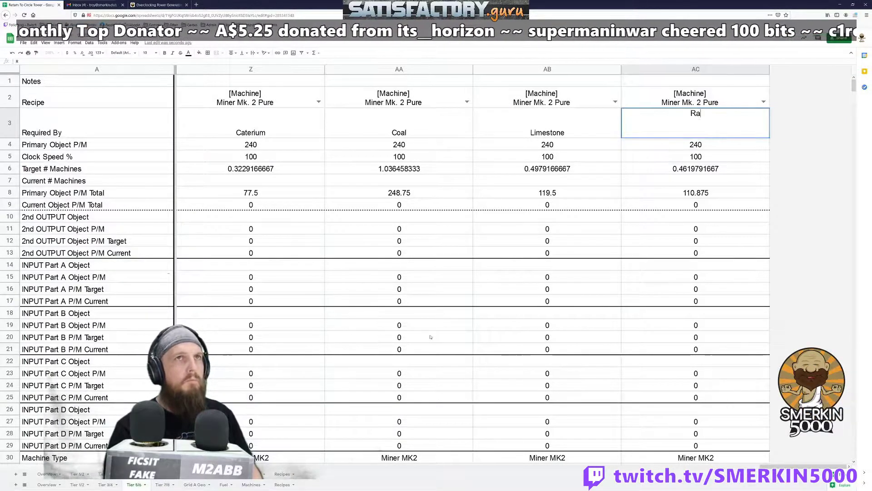
key("BackSpace")
type("arty")
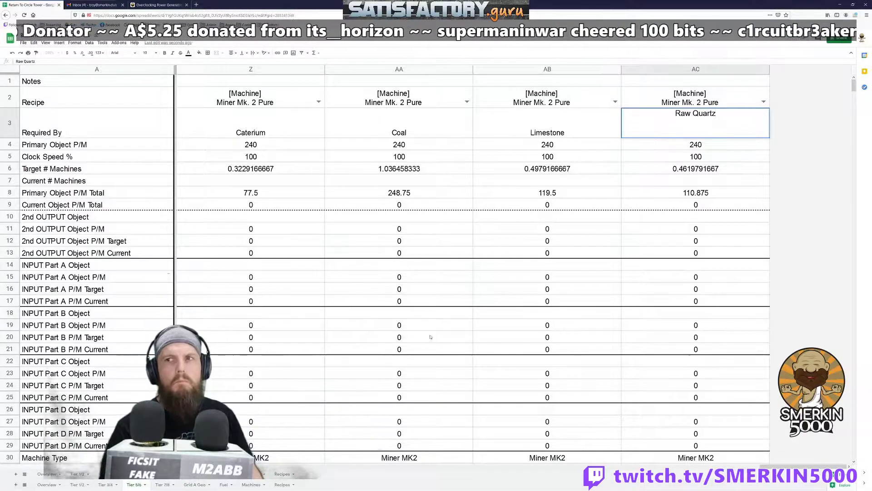
key("Return")
Set the limestone miner's Primary Object P/M Total to =sum(I20,N20), adding the Concrete and Silica columns' limestone targets.
key("Left")
key("Down")
key("Down")
key("Down")
key("Down")
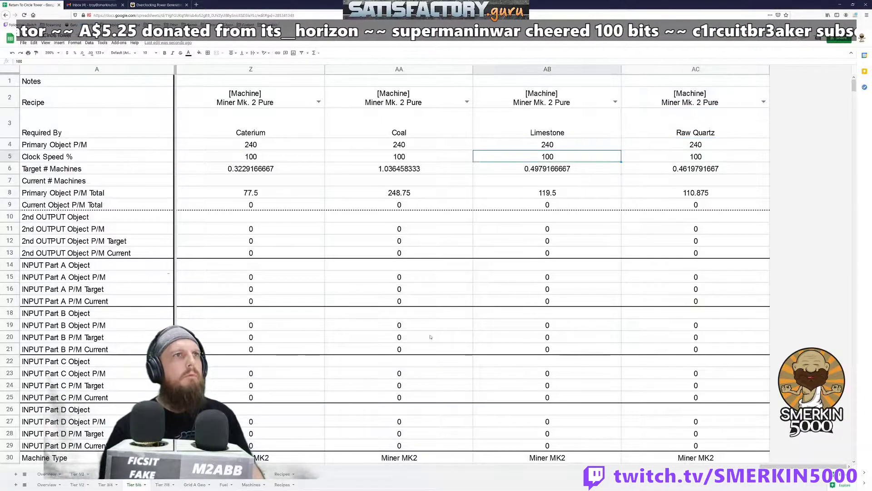
type("=sum(U20)")
key("Left")
key("shift+Left")
key("shift+Left")
key("shift+Left")
key("BackSpace")
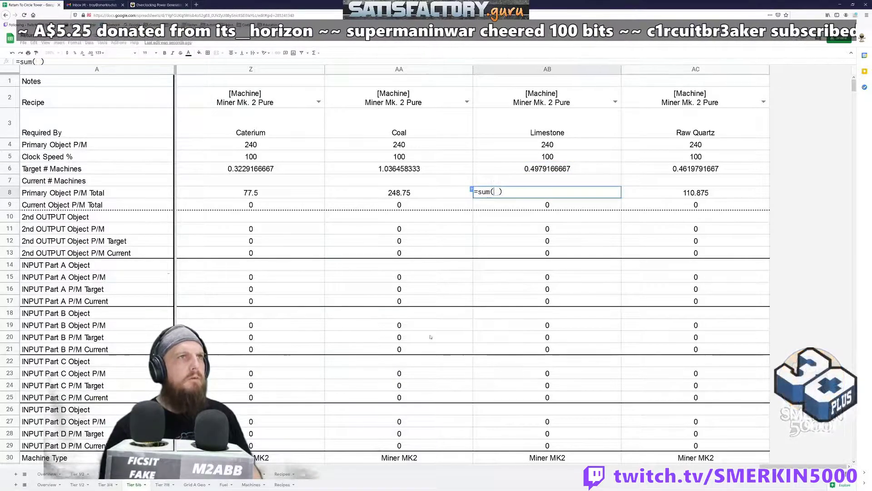
left_click_drag(808, 464, 327, 465)
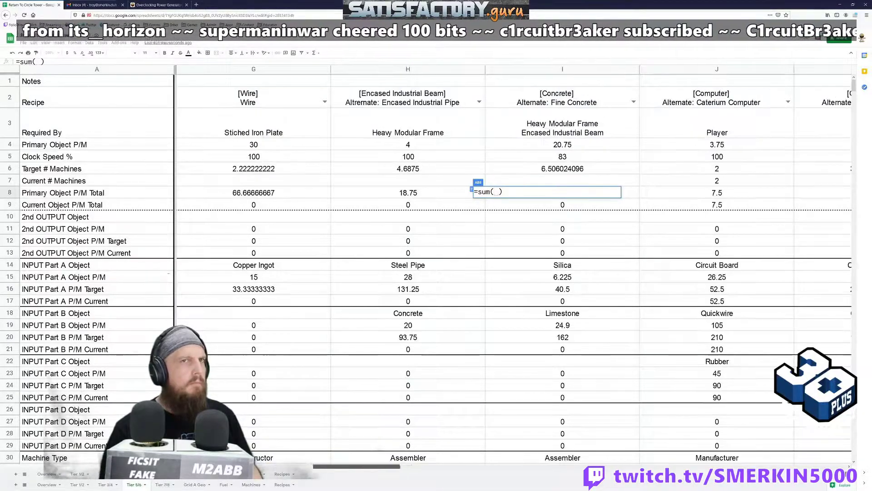
left_click(567, 338)
type(",")
left_click_drag(405, 465, 519, 465)
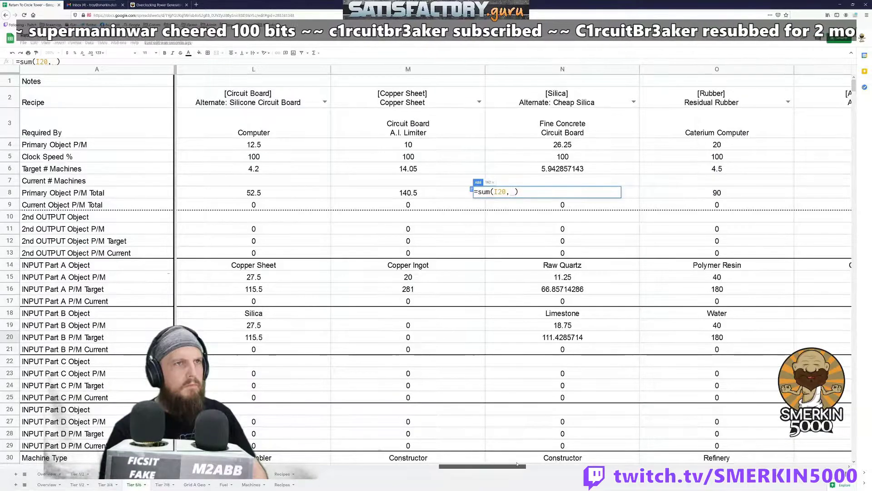
left_click(600, 338)
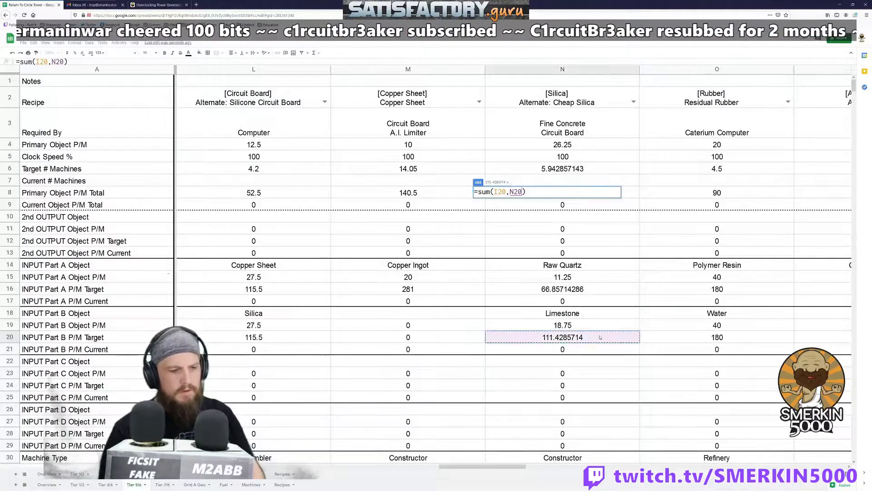
key("Return")
Set the raw quartz miner's Primary Object P/M Total to =sum(N16), the Silica column's raw quartz target.
key("Up")
key("Right")
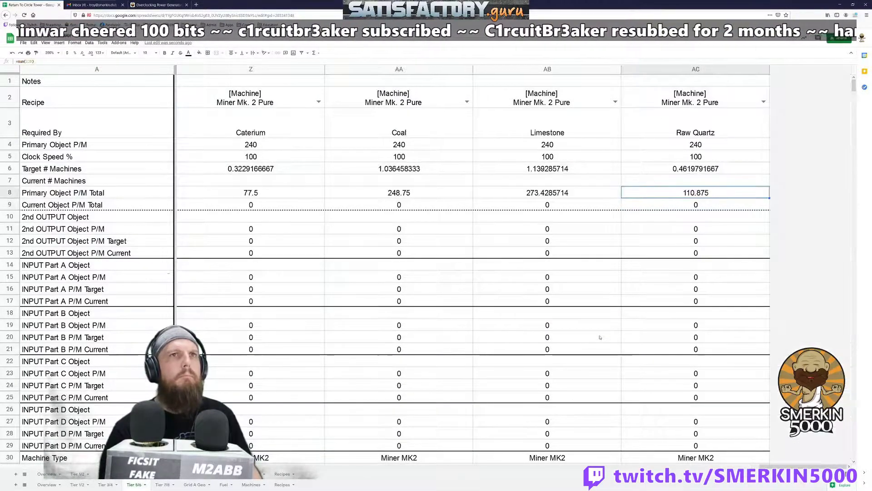
key("Up")
key("Up")
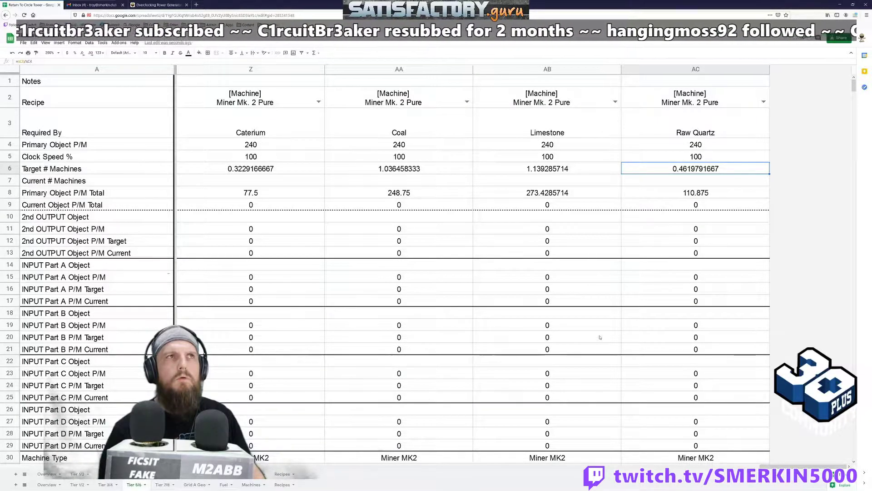
key("Down")
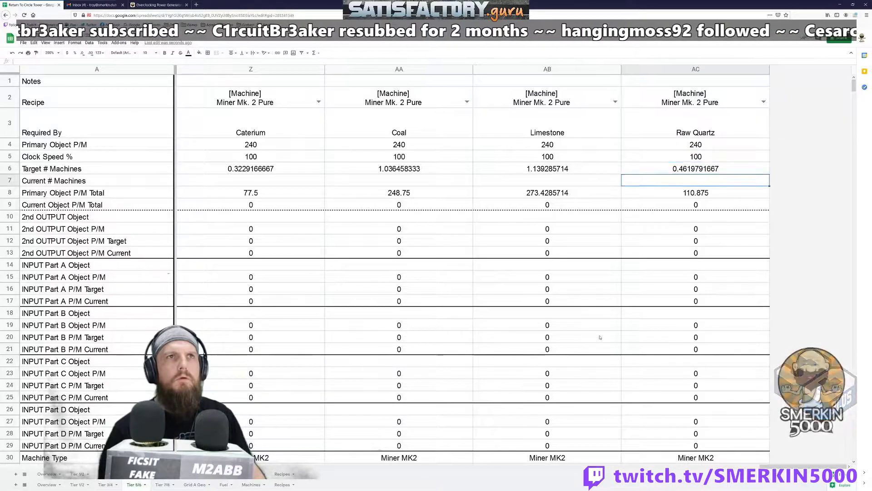
key("Down")
key("Return")
key("Left")
key("BackSpace")
key("BackSpace")
key("BackSpace")
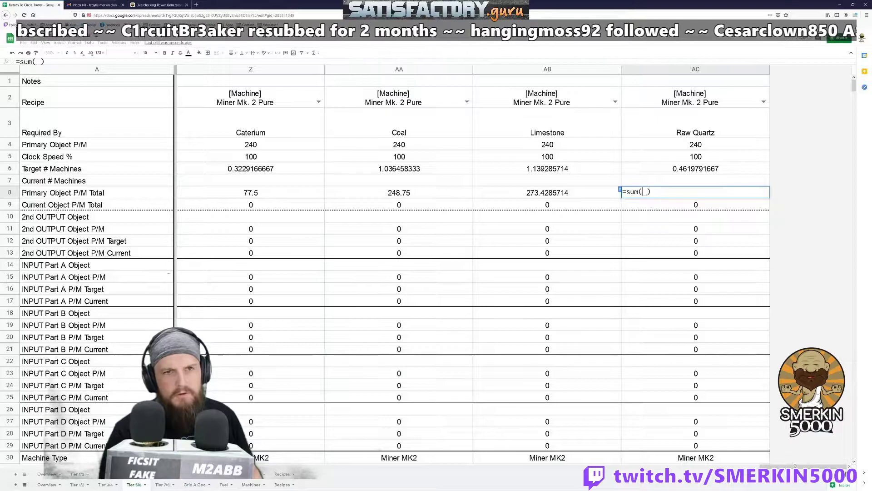
mouse_move(797, 467)
left_mouse_down()
mouse_move(785, 468)
mouse_move(798, 467)
left_mouse_up()
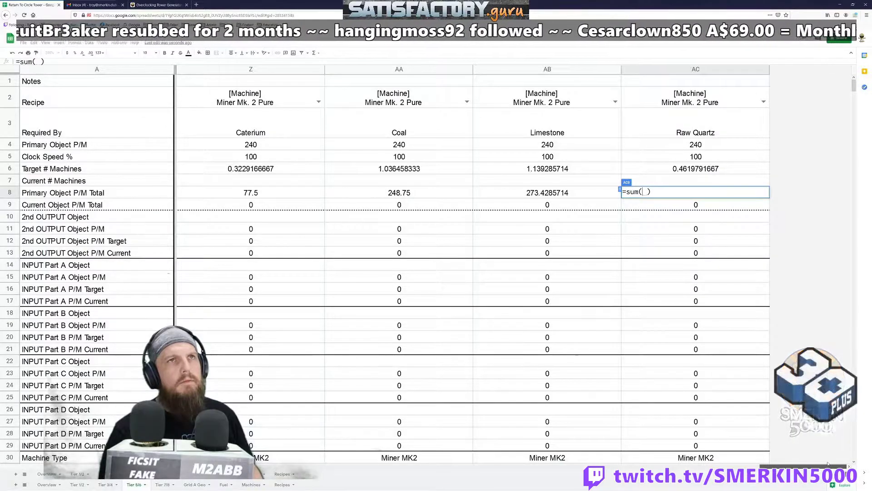
mouse_move(828, 464)
left_mouse_down()
mouse_move(598, 465)
mouse_move(819, 465)
left_mouse_up()
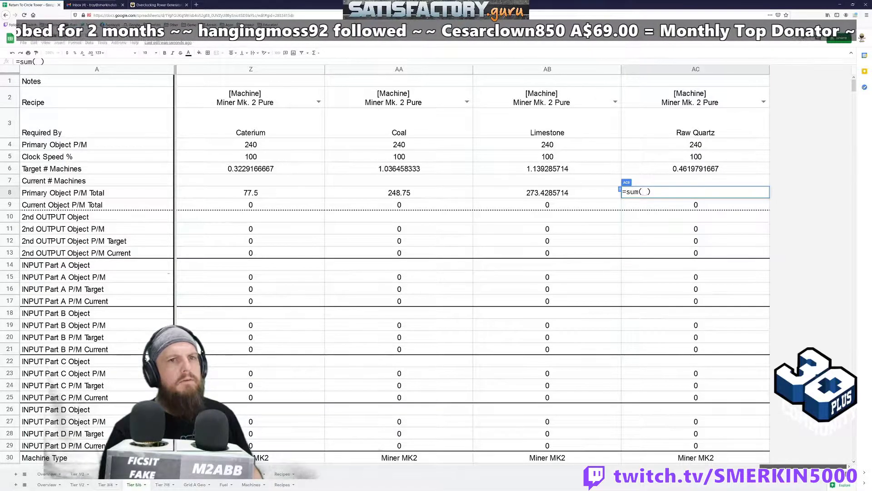
left_click_drag(818, 465, 435, 465)
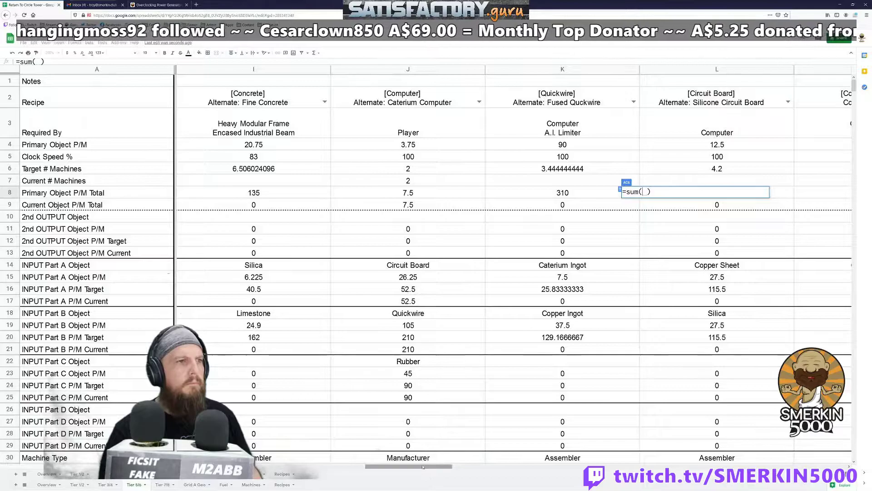
left_click_drag(423, 467, 472, 467)
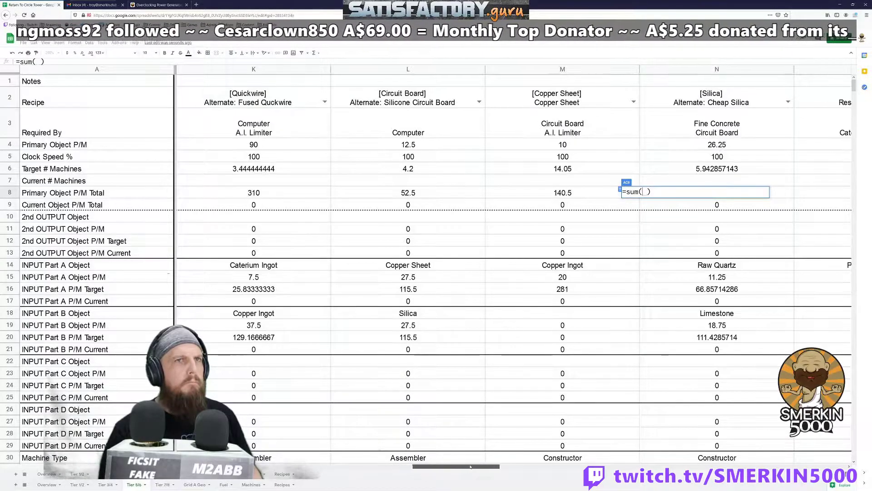
left_click(744, 296)
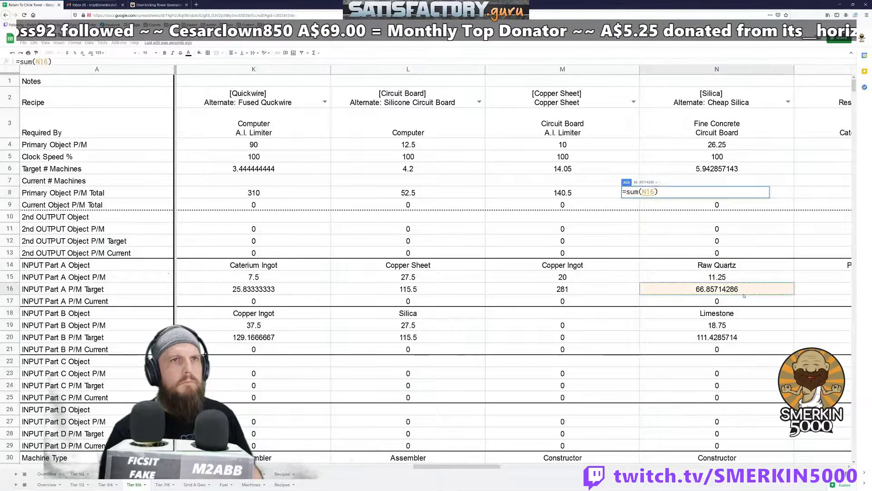
key("Return")
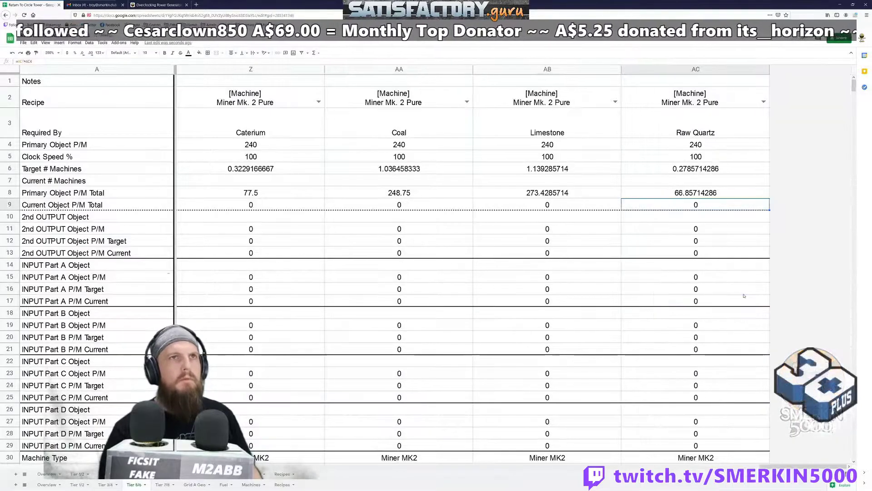
Set the limestone miner's Clock Speed to 150%.
key("Up")
key("Up")
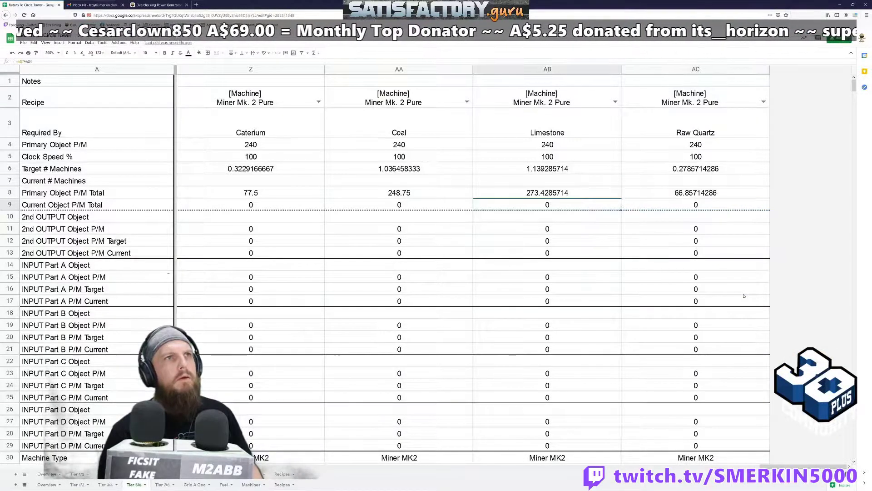
key("Left")
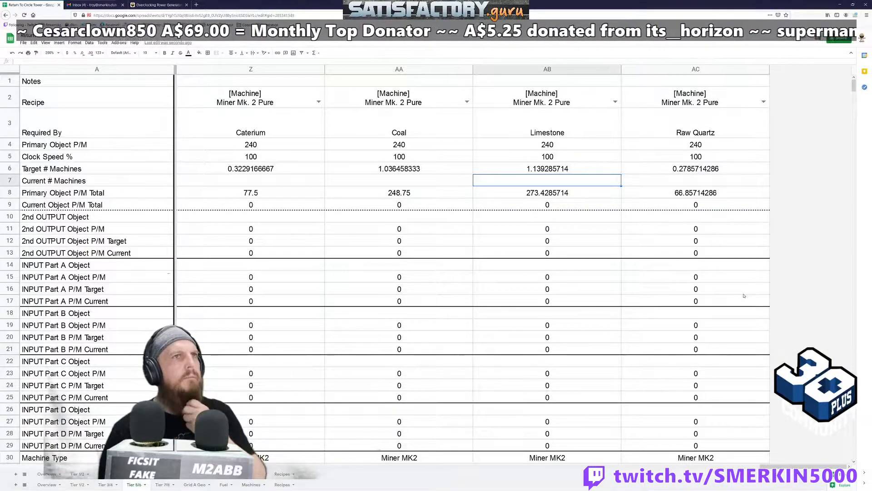
key("Up")
key("Up")
type("1")
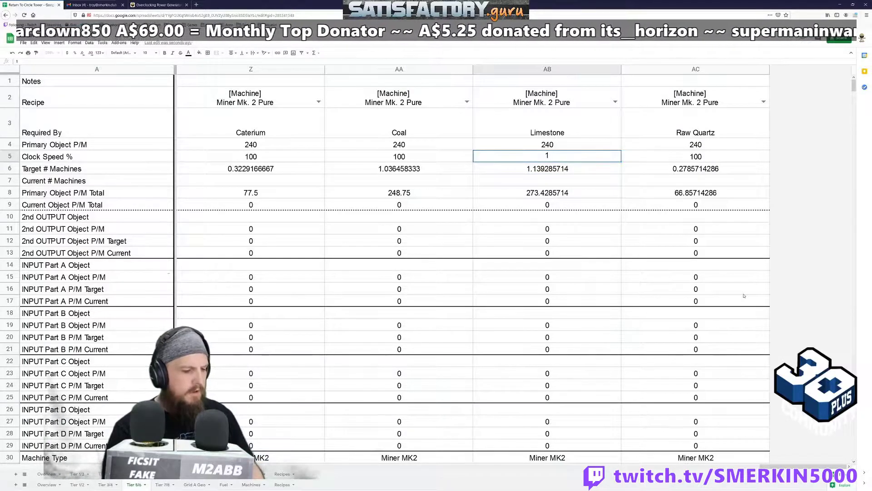
type("50")
key("Return")
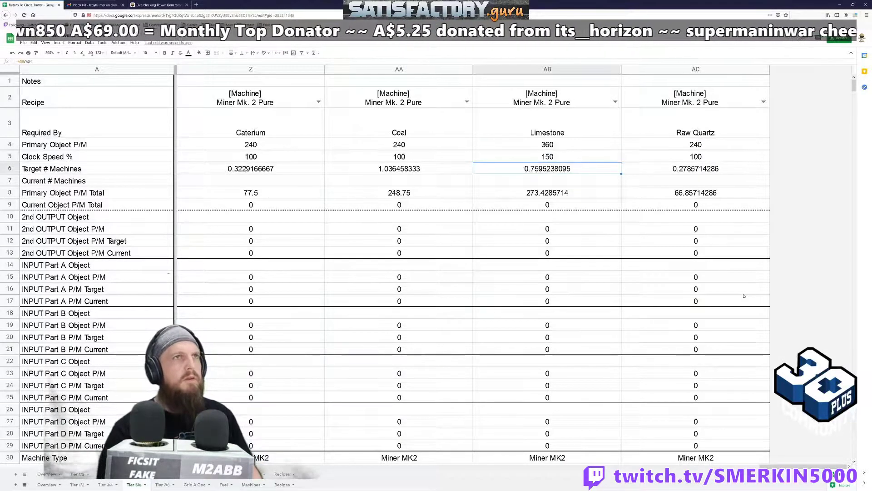
Set the coal miner's Clock Speed to 150%.
key("Up")
key("Right")
key("Left")
key("Left")
key("Left")
key("Right")
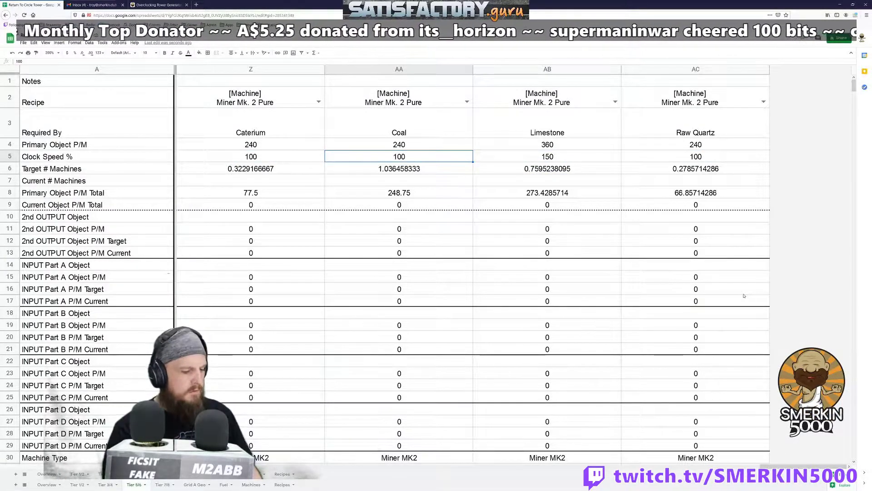
type("150")
key("Return")
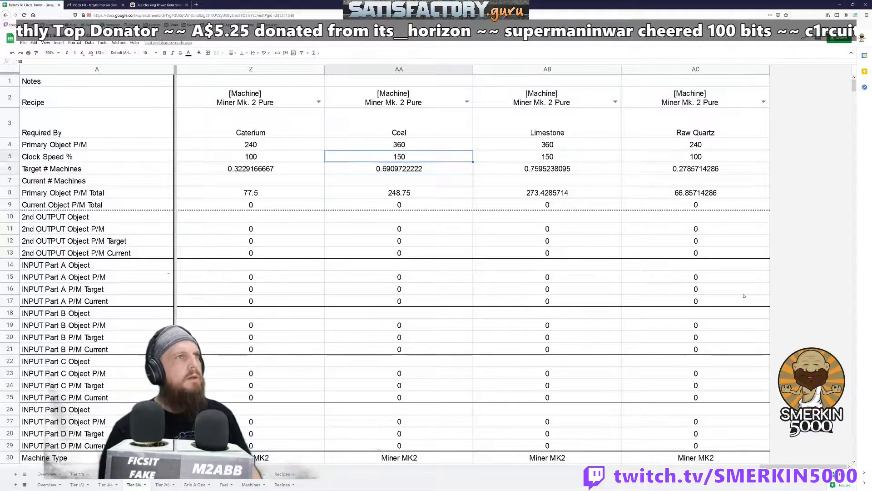
Review the clock speeds and target machine numbers across the Miner Mk. 2 Pure columns.
key("Up")
key("Left")
key("Left")
key("Right")
key("Left")
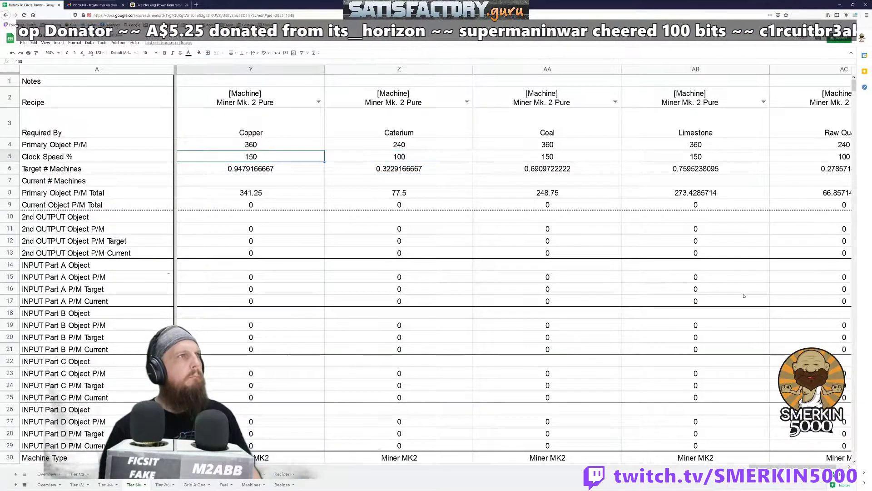
key("Left")
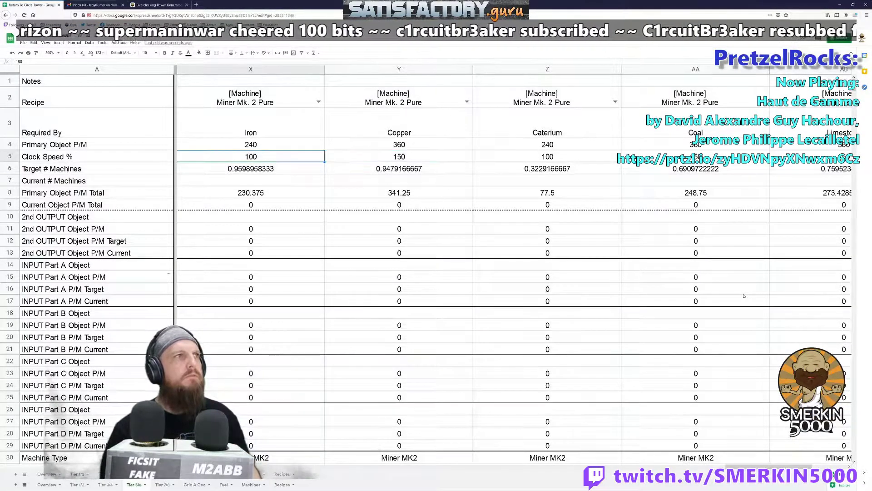
scroll(744, 296, "left", 1)
key("Right")
key("Right")
key("Right")
key("Right")
key("Right")
key("Left")
key("Left")
key("Left")
key("Left")
key("Left")
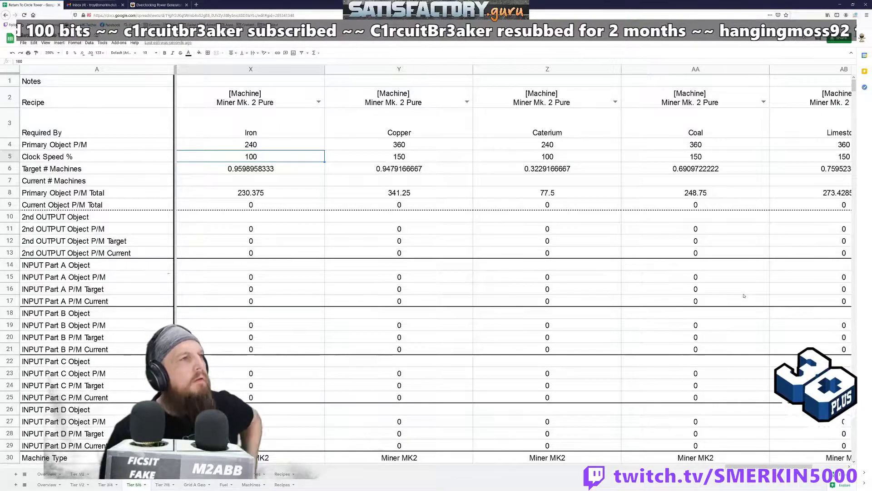
key("Right")
key("Right")
key("Right")
Examine the Caterium, Copper and Iron Ingot columns' ore inputs and machine targets beside the miner columns.
key("Left")
key("Left")
key("Left")
key("Left")
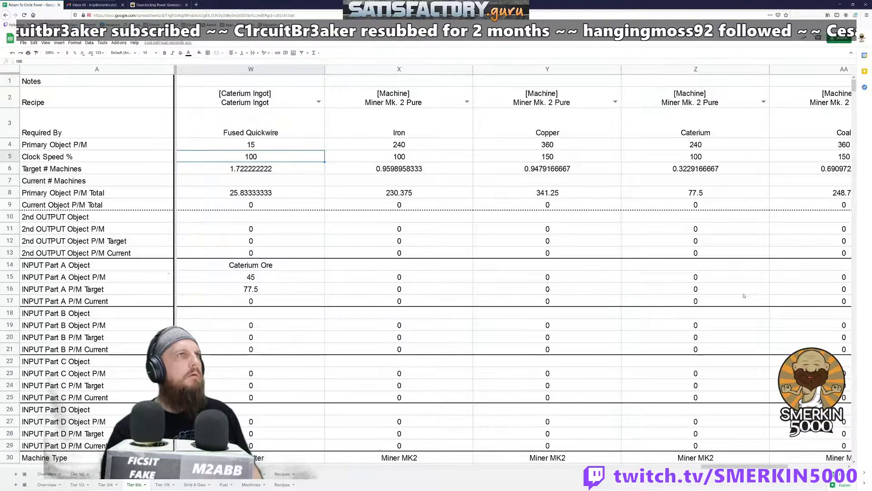
key("Left")
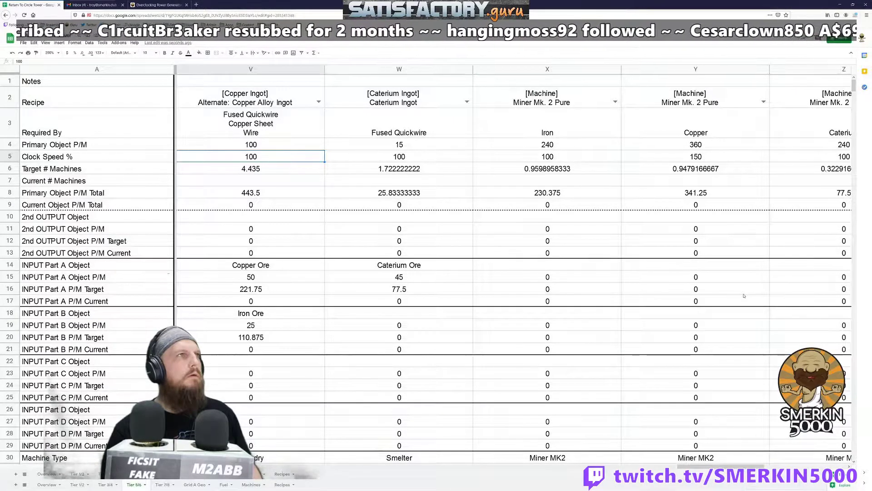
key("Left")
key("Left")
key("Left")
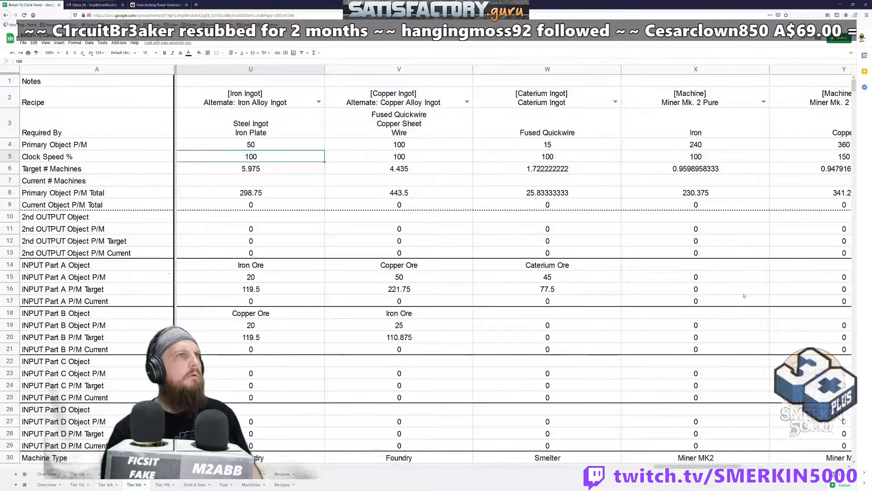
Add Player as a second line under Caterium Computer in the Residual Rubber column's Required By cell.
key("Left")
key("Left")
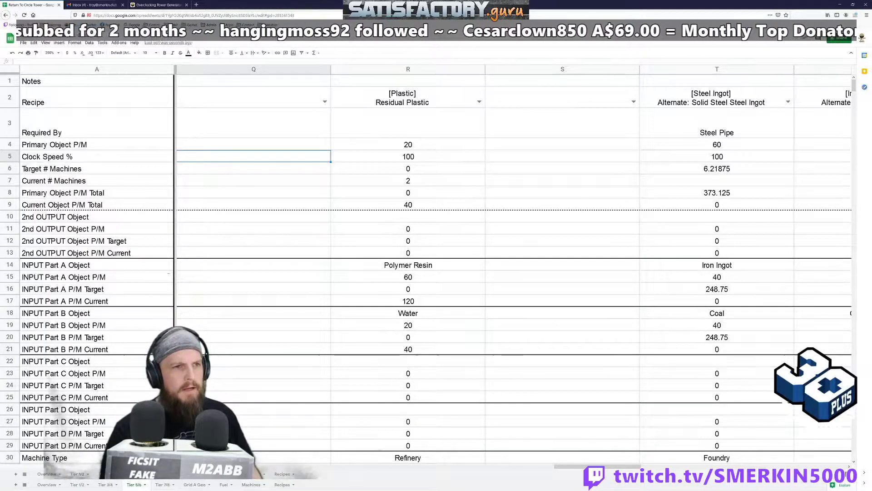
left_click_drag(583, 468, 527, 467)
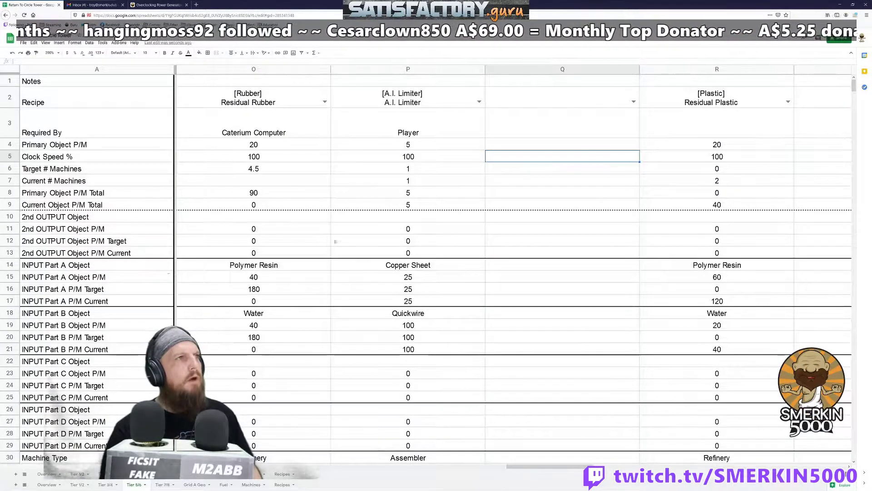
left_click(303, 193)
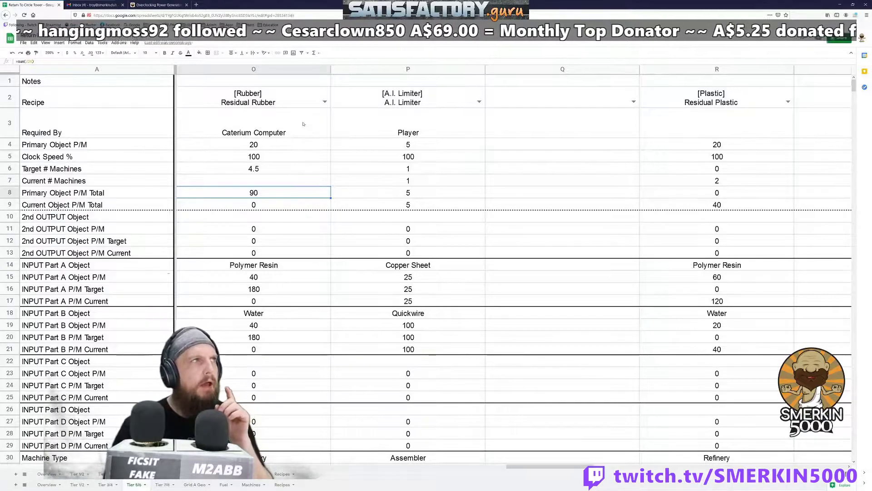
left_click(318, 130)
double_click(317, 131)
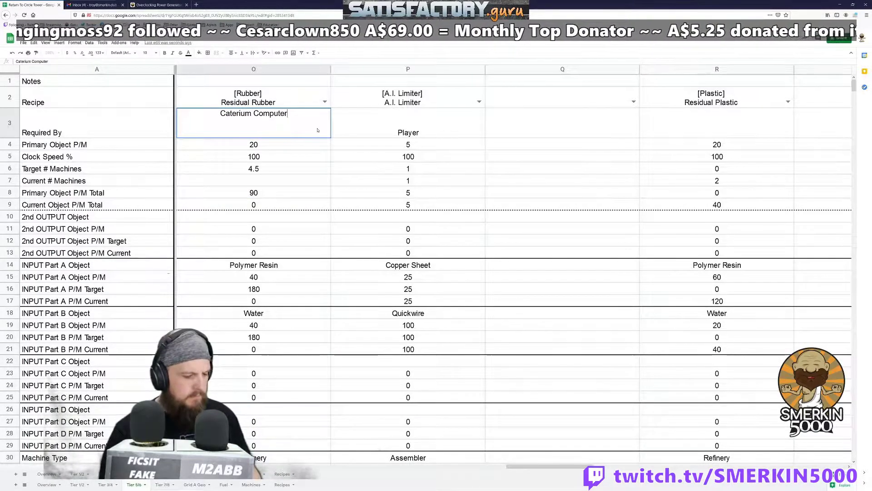
type("Player")
key("Return")
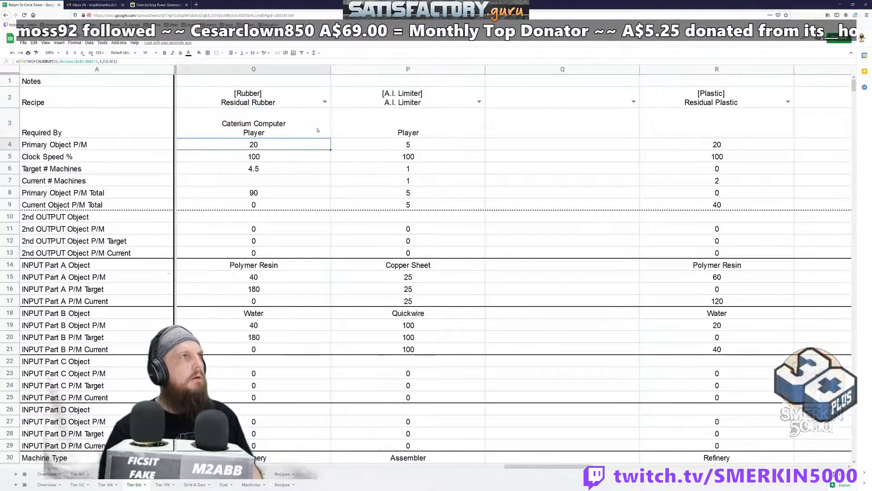
Add 10 to the Residual Rubber column's Primary Object P/M Total formula so it reads =sum(J24)+10.
key("Down")
key("Down")
key("Down")
key("Down")
key("Up")
key("Down")
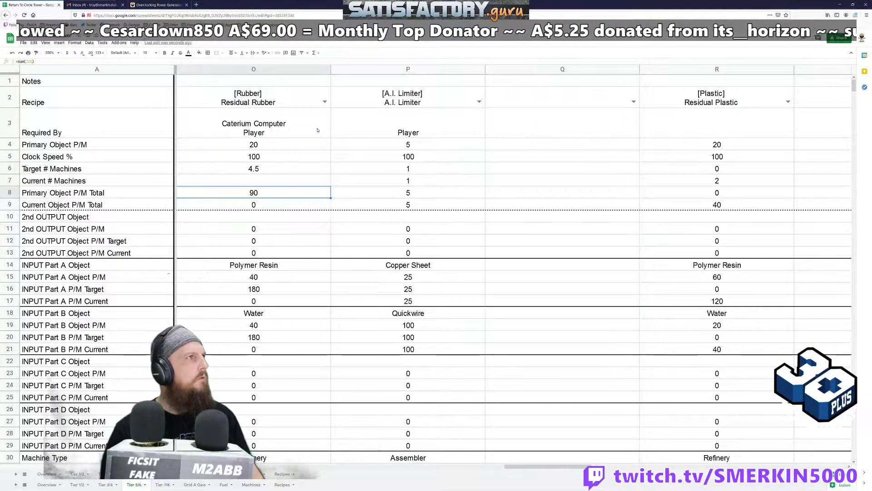
key("Return")
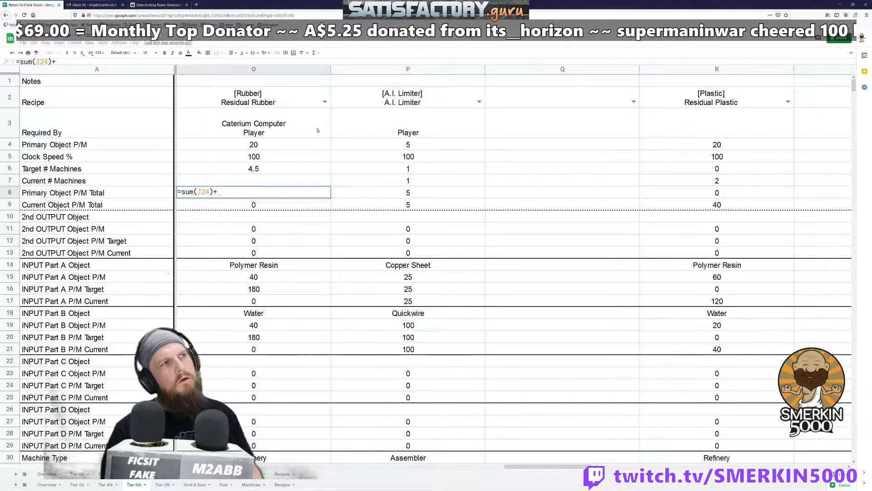
type("1")
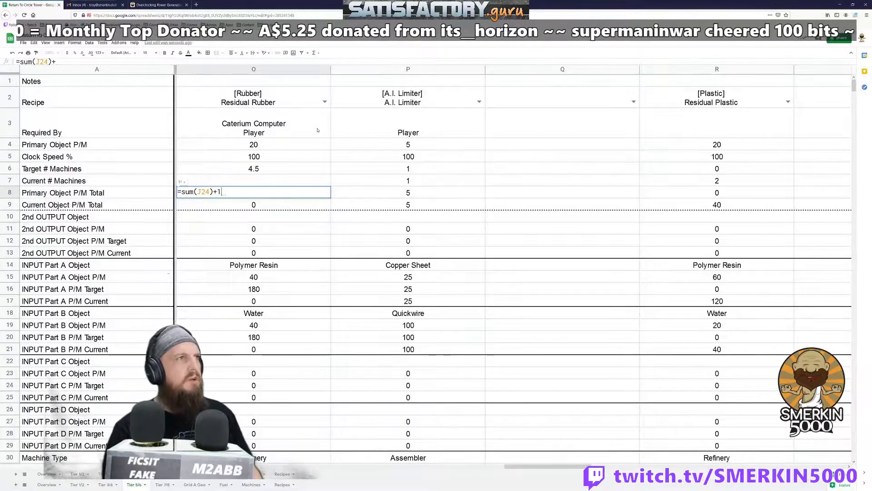
type("0")
key("Return")
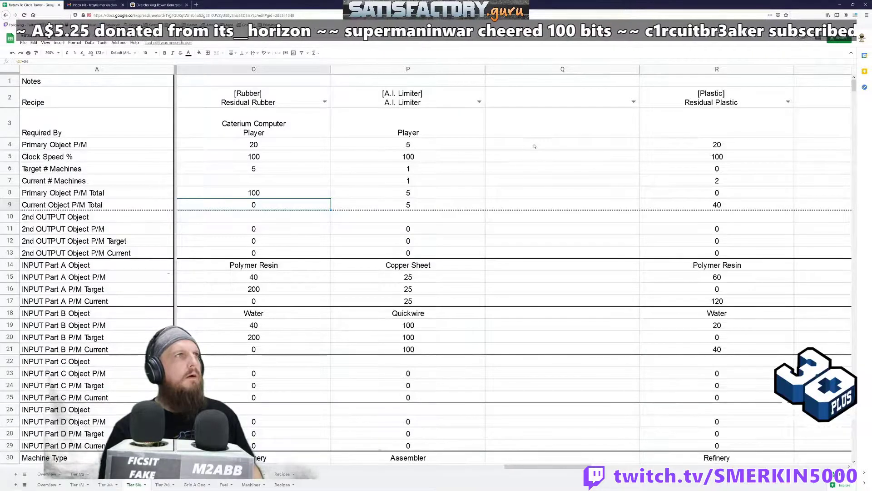
Move the Residual Plastic column directly beside A.I. Limiter and enter Player as its Required By.
left_click(746, 74)
left_click_drag(745, 74, 568, 75)
double_click(577, 115)
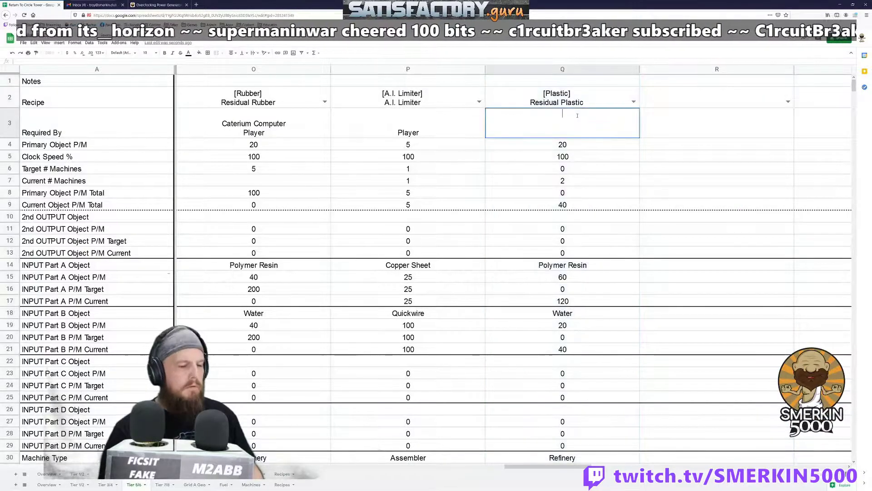
type("Playt")
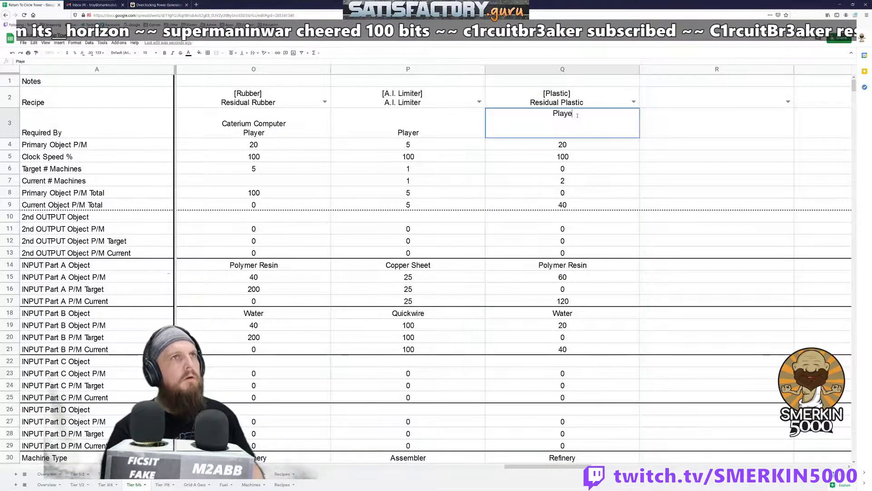
type("r")
key("Return")
key("Down")
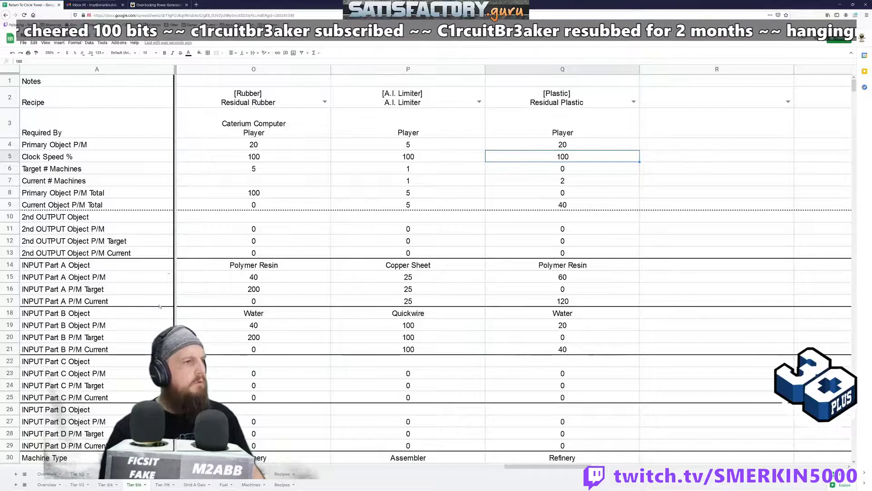
Check the Heavy Oil Residue column's Polymer Resin output target on the Fuel sheet and return to the Tier 5/6 sheet.
left_click(224, 485)
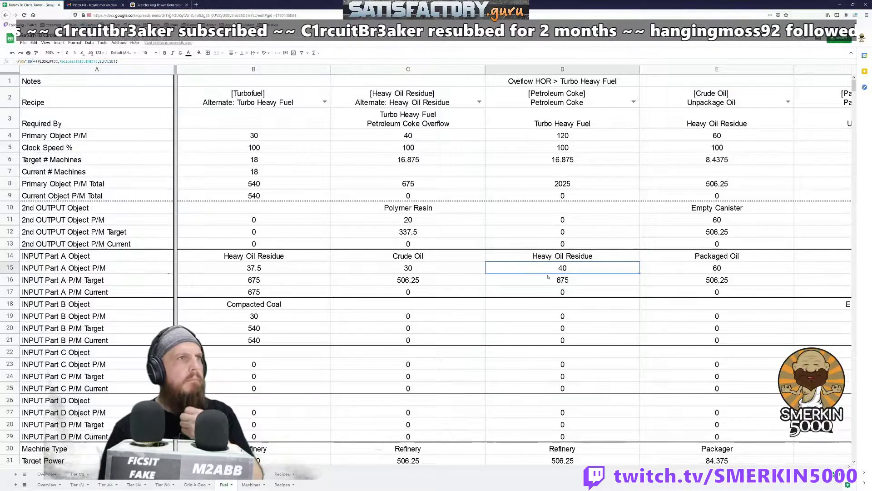
left_click(393, 234)
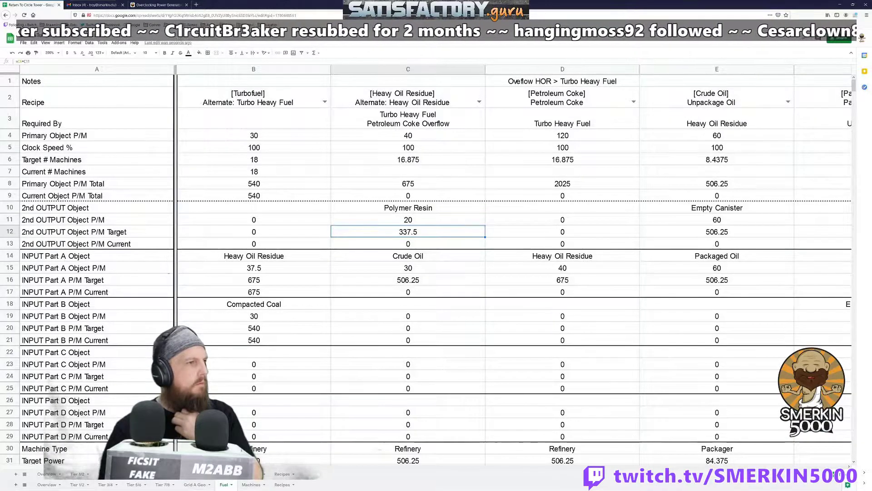
left_click(134, 484)
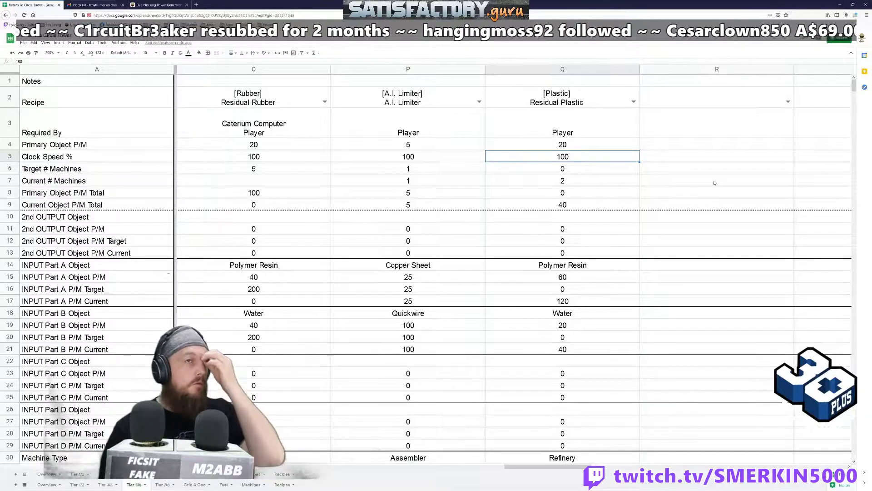
Try 3 for Residual Plastic's Current # Machines and restore it to 2.
key("Down")
key("Down")
key("Down")
key("Up")
type("3")
key("Return")
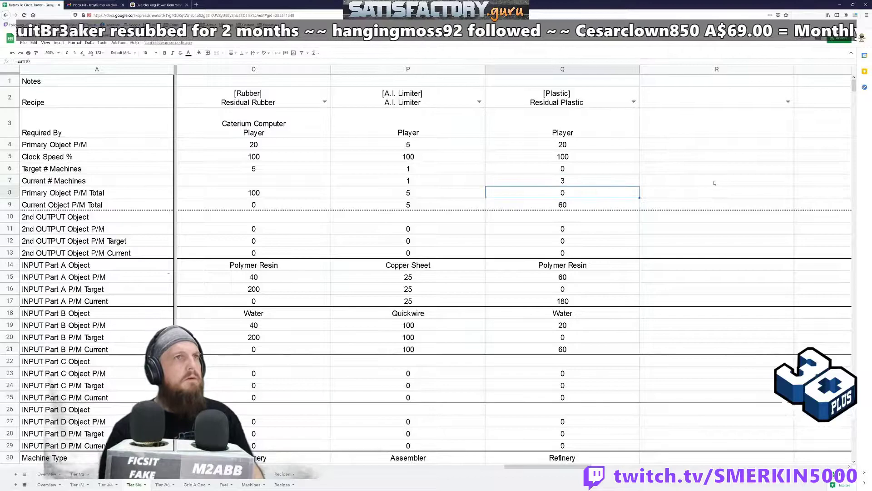
key("Up")
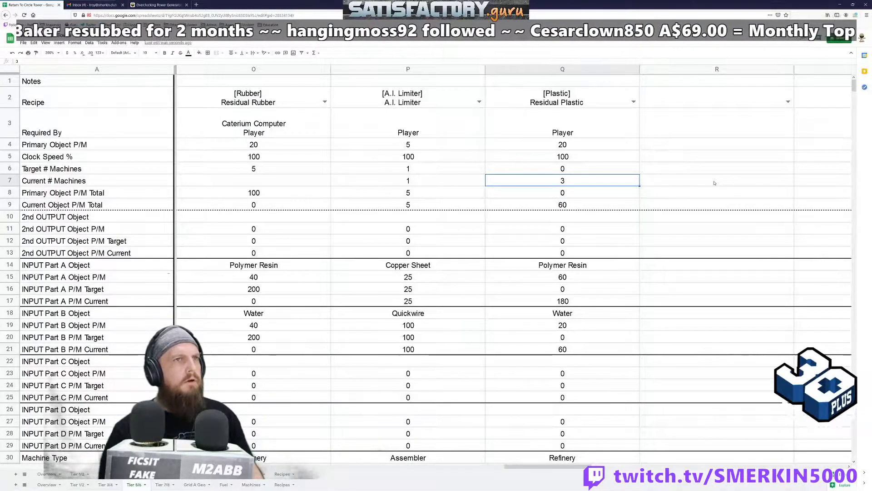
type("2")
key("Return")
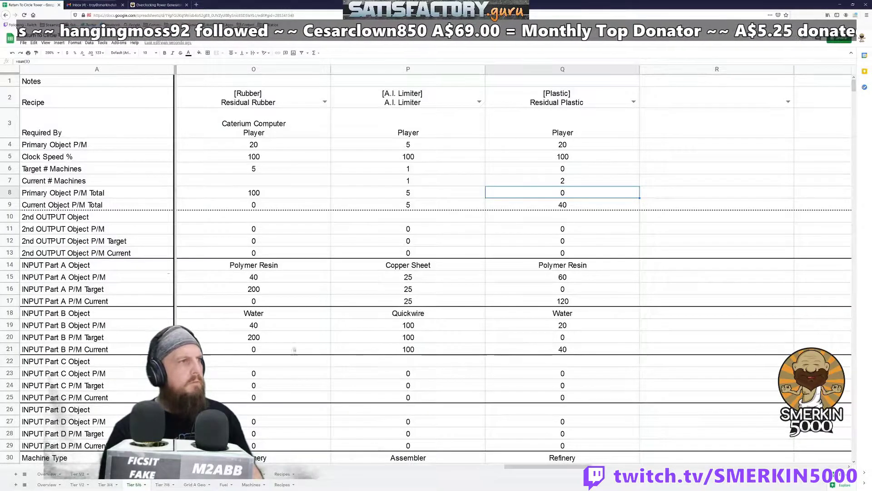
Set Residual Plastic's Primary Object P/M Total to a sum formula referencing its Current Object P/M Total, cell Q9.
left_click(268, 289)
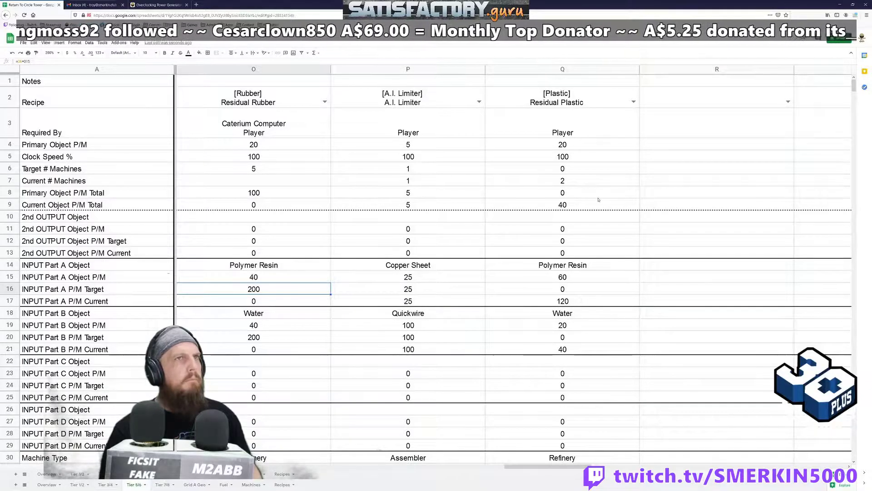
left_click(636, 180)
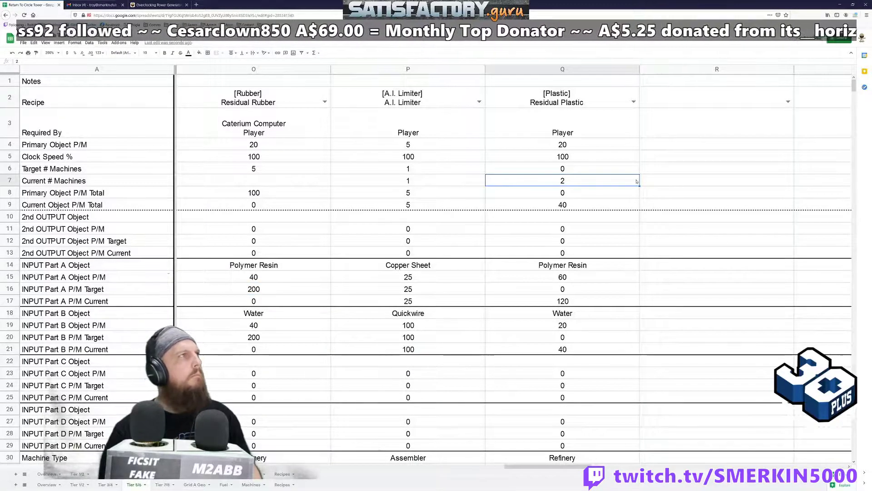
key("Down")
type("=sum(")
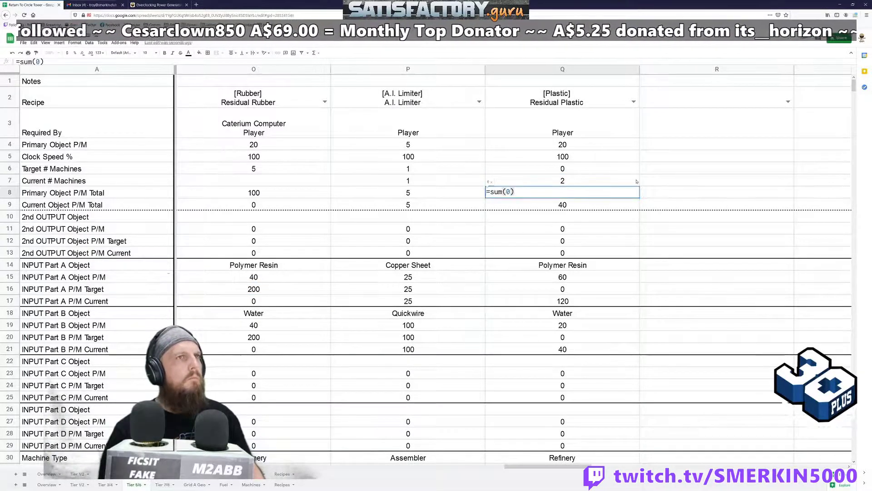
left_click(579, 207)
key("Return")
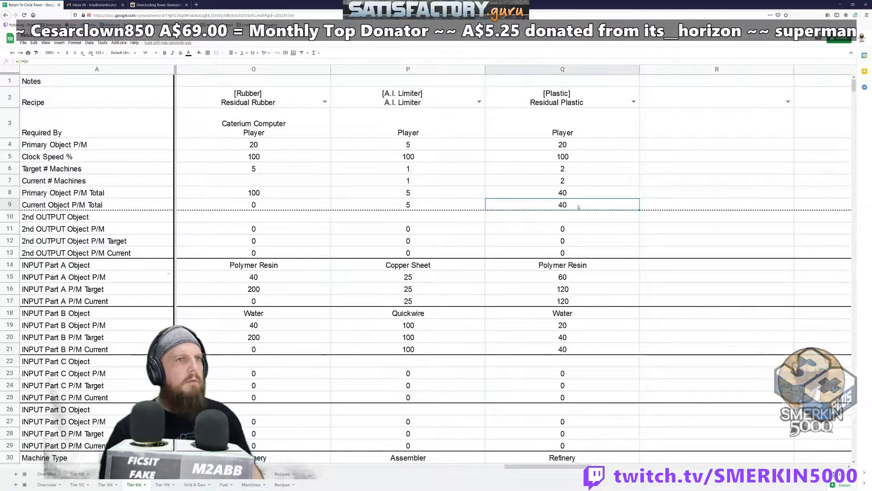
Test Residual Plastic's Polymer Resin demand with 3 current machines, and put the count back to 2.
left_click(587, 291)
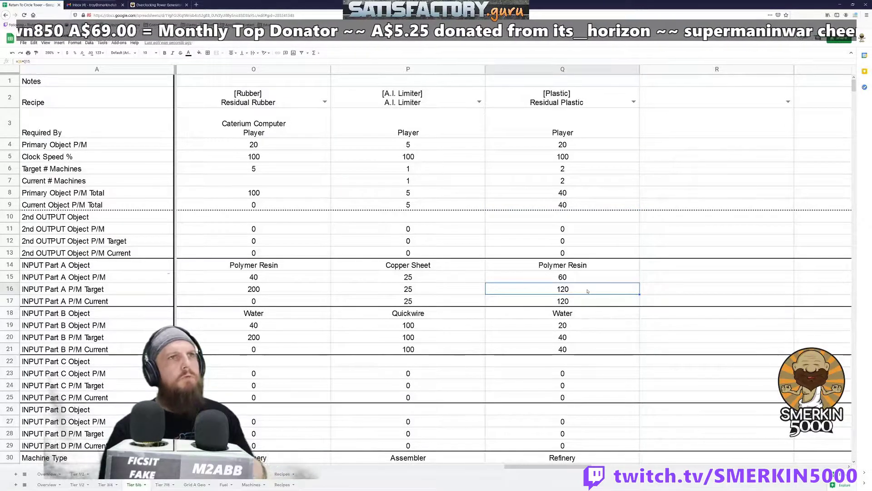
left_click(571, 179)
type("3")
key("Return")
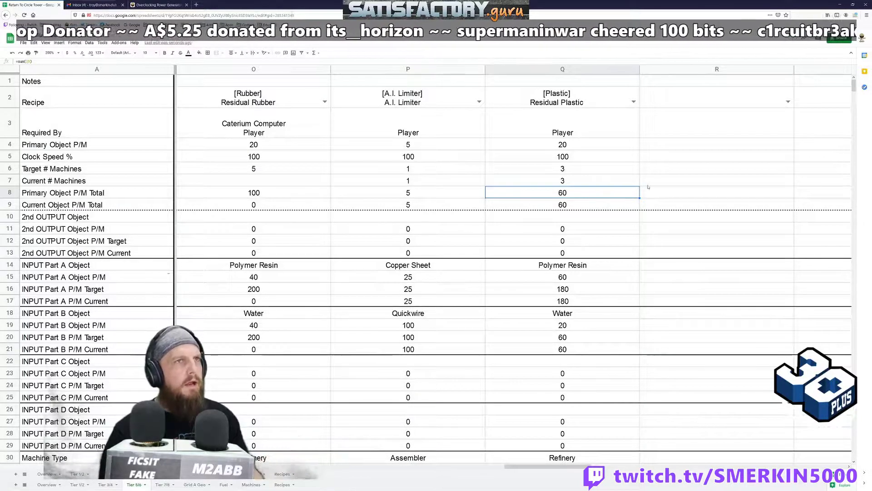
key("Up")
type("2")
key("Return")
key("Up")
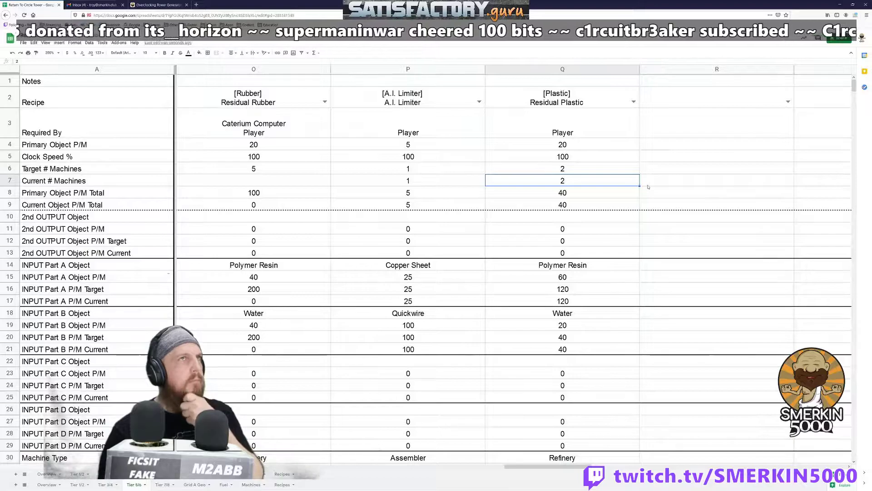
Copy the Residual Plastic column's cells from the Recipe row down through the power rows into the empty column R.
key("Right")
key("Right")
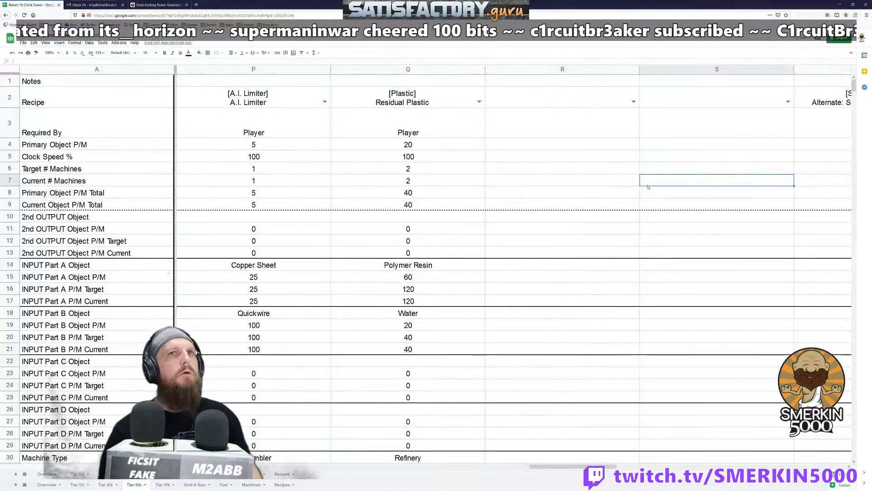
key("Left")
key("Left")
key("Up")
key("Up")
key("Up")
key("Up")
key("Up")
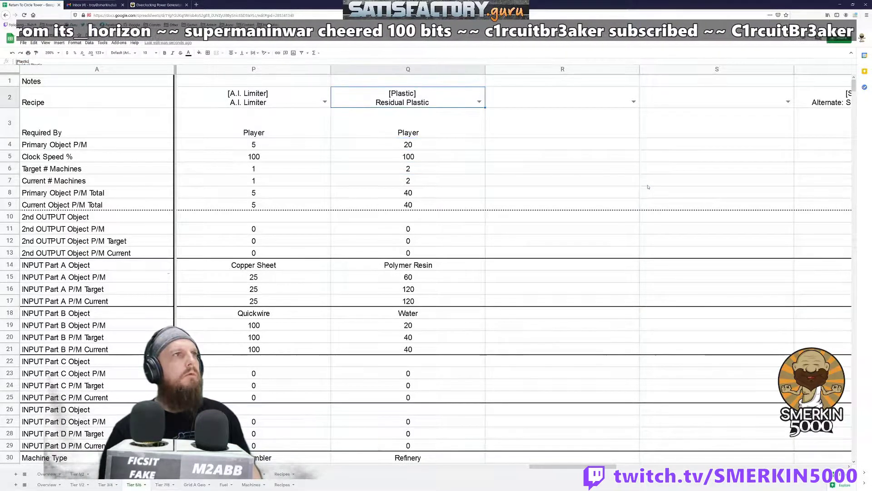
key("shift+Down")
key("shift+Down")
key("shift+Down")
key("shift+Down")
key("shift+Down")
key("shift+Down")
key("shift+Down")
key("shift+Down")
key("shift+Down")
key("shift+Down")
key("shift+Down")
key("shift+Down")
key("shift+Down")
key("shift+Down")
key("shift+Down")
key("shift+Down")
key("shift+Down")
key("shift+Down")
key("shift+Down")
key("shift+Down")
key("shift+Down")
key("shift+Down")
key("shift+Down")
key("shift+Down")
key("shift+Down")
key("shift+Down")
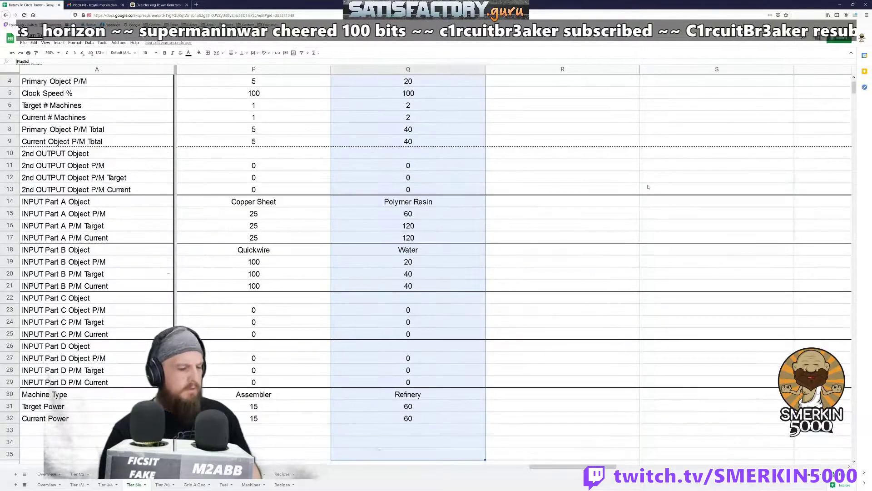
key("ctrl+c")
key("Right")
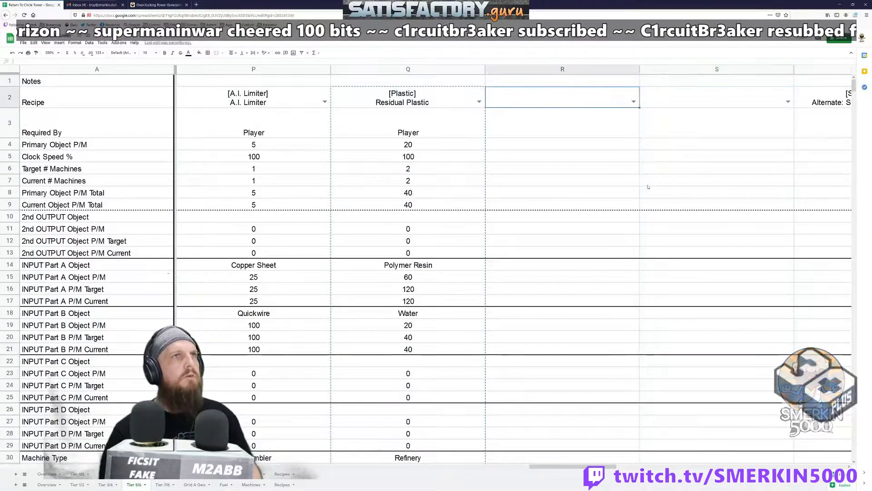
key("ctrl+v")
key("Escape")
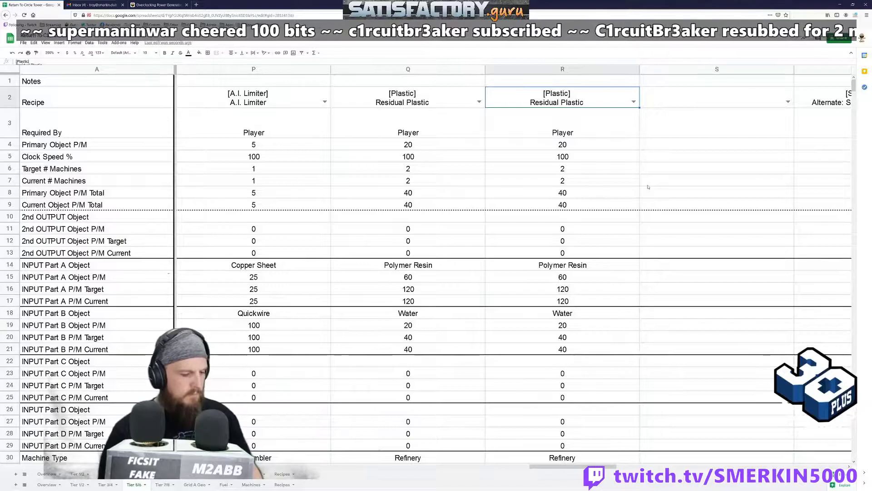
Change column R's recipe to [Fabric] Alternate: Polyester Fabric and set its Current # Machines to 1.
type("Fab")
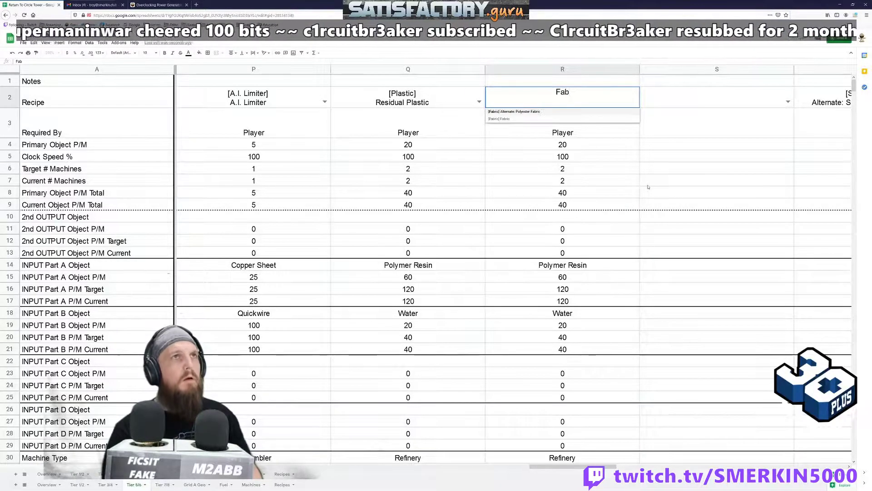
left_click(560, 112)
left_click(586, 179)
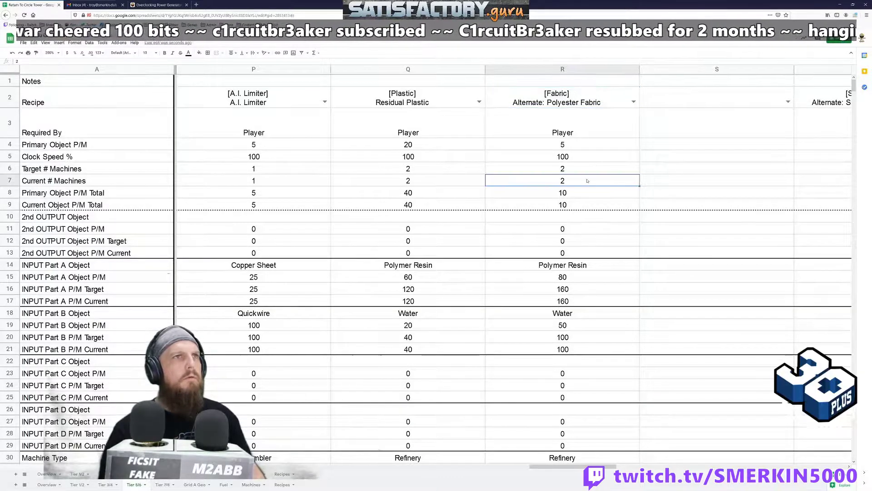
double_click(587, 179)
key("Escape")
key("Delete")
type("1")
key("Return")
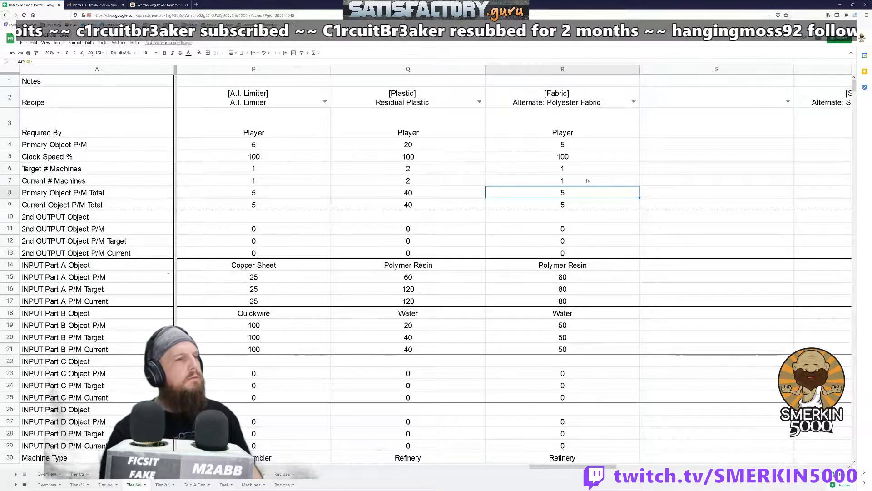
Set Residual Plastic's Current # Machines to 1.
key("Left")
key("Up")
type("1")
key("Return")
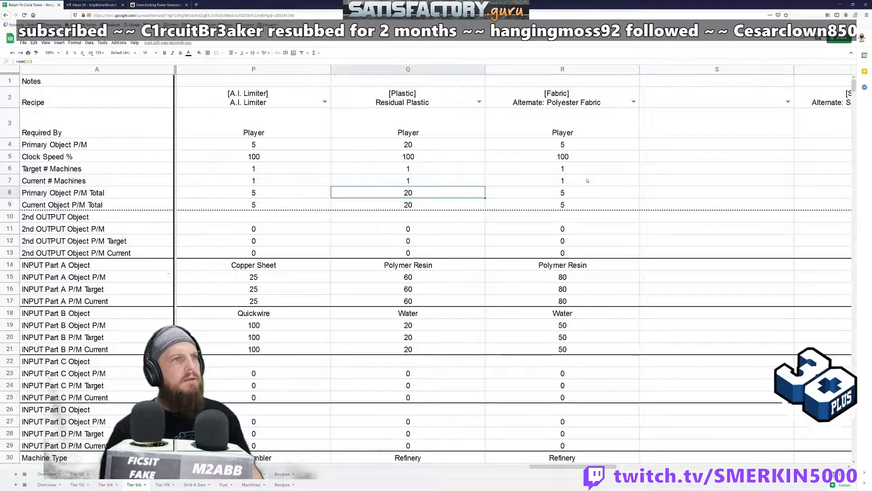
key("Down")
key("Down")
key("Down")
key("Down")
key("Down")
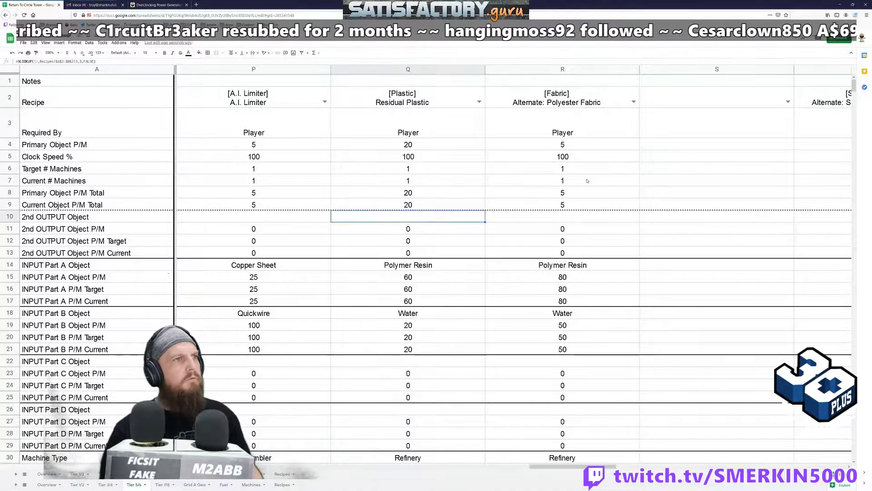
Compare the Polymer Resin demand and machine counts of the Residual Rubber, Residual Plastic and Polyester Fabric columns.
key("Down")
key("Down")
key("Down")
key("Left")
key("Left")
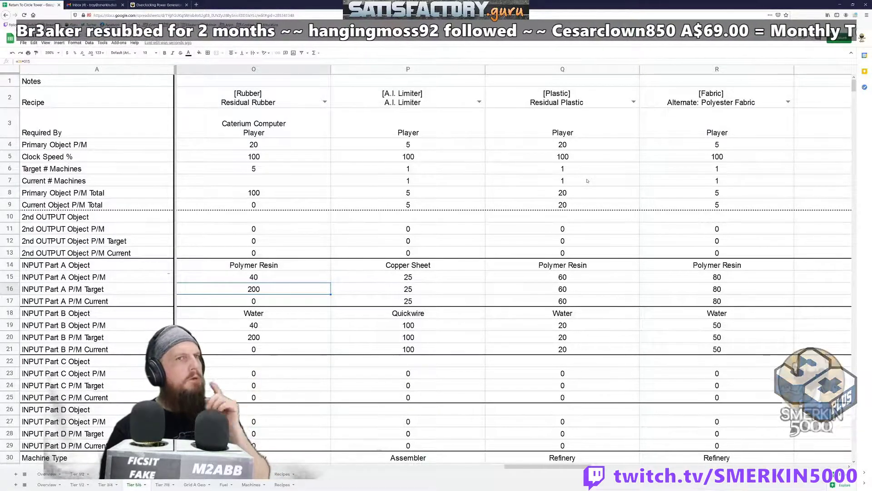
key("Right")
key("Right")
key("Right")
key("Up")
key("Up")
key("Up")
key("Up")
key("Up")
key("Up")
key("Up")
key("Up")
key("Up")
key("Up")
key("Up")
key("Up")
key("Down")
key("Down")
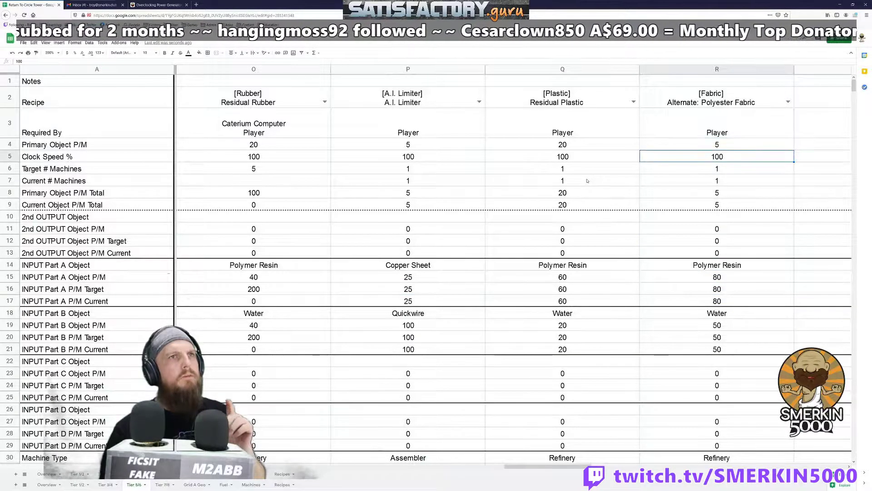
key("Down")
key("Down")
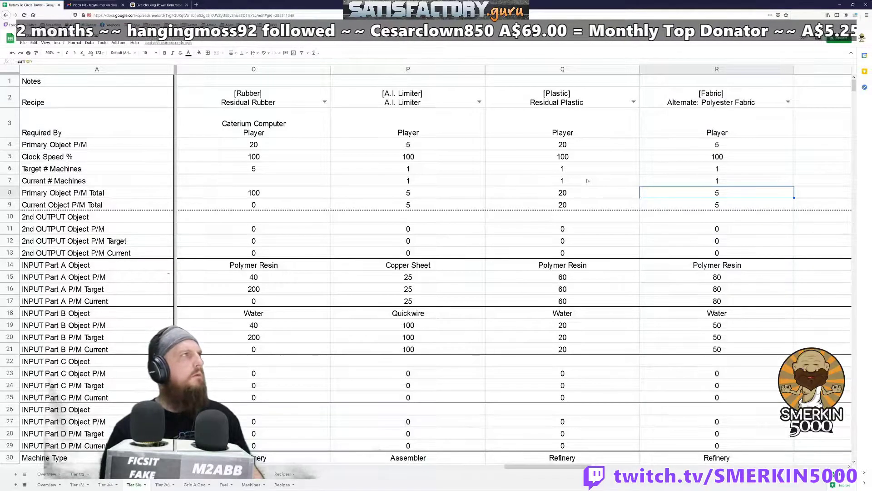
Test the Polyester Fabric column's Current # Machines at 0.8 and at 0.7.
key("Up")
key("Down")
key("Return")
key("Escape")
key("Return")
key("Escape")
key("Up")
key("Return")
key("BackSpace")
type(".8")
key("Return")
key("Up")
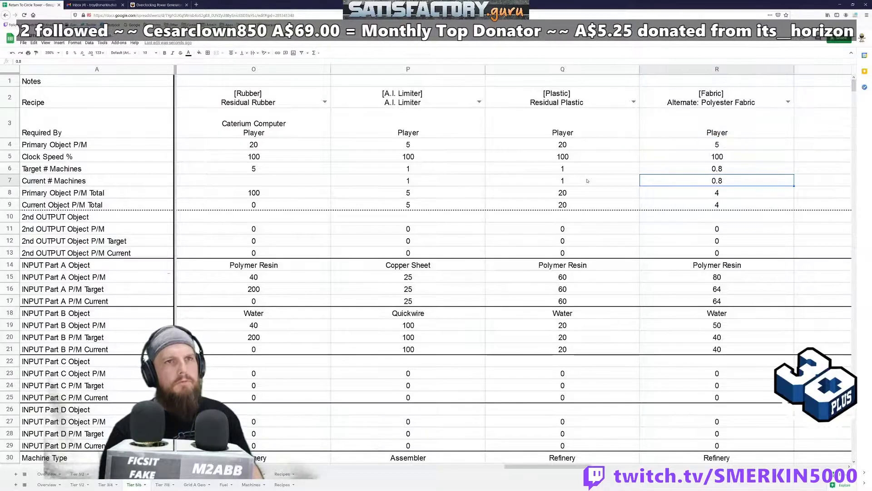
type(".7")
key("Return")
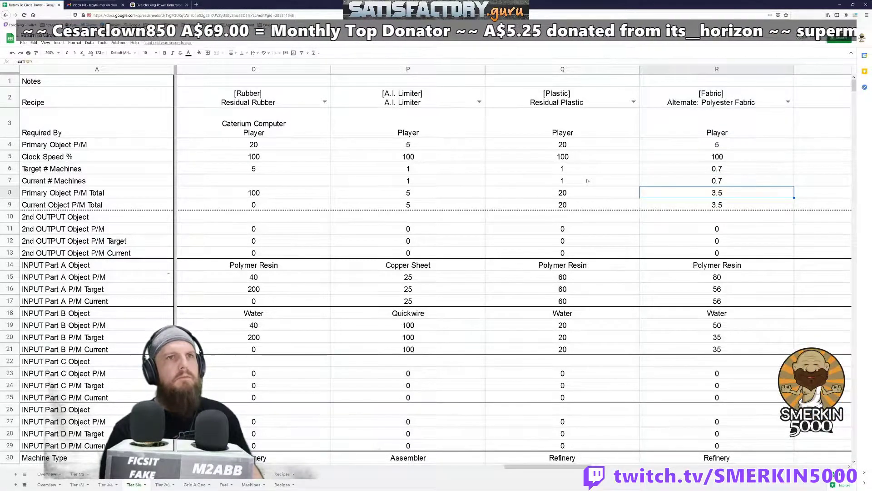
Try 0.9 as Polyester Fabric's Current # Machines and return the count to 0.8.
key("Up")
type(".")
key("Return")
key("Up")
type(".")
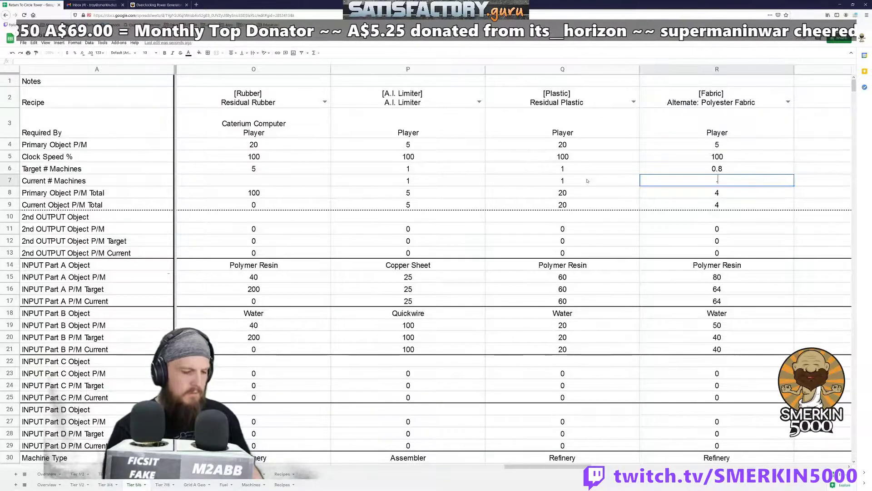
type("9")
key("Return")
key("Up")
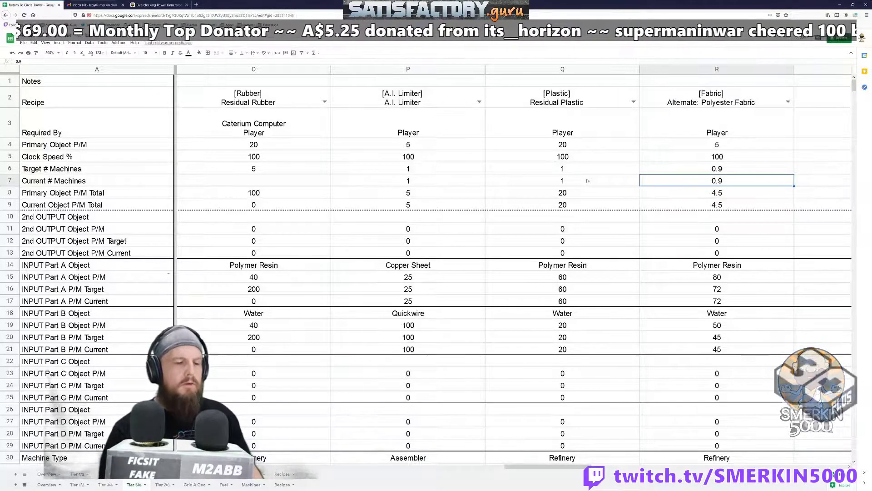
type(".8")
key("Return")
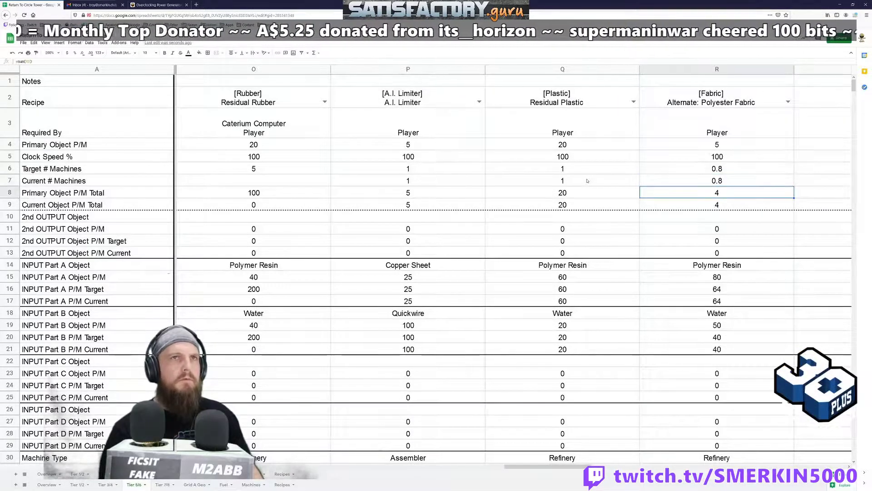
key("Up")
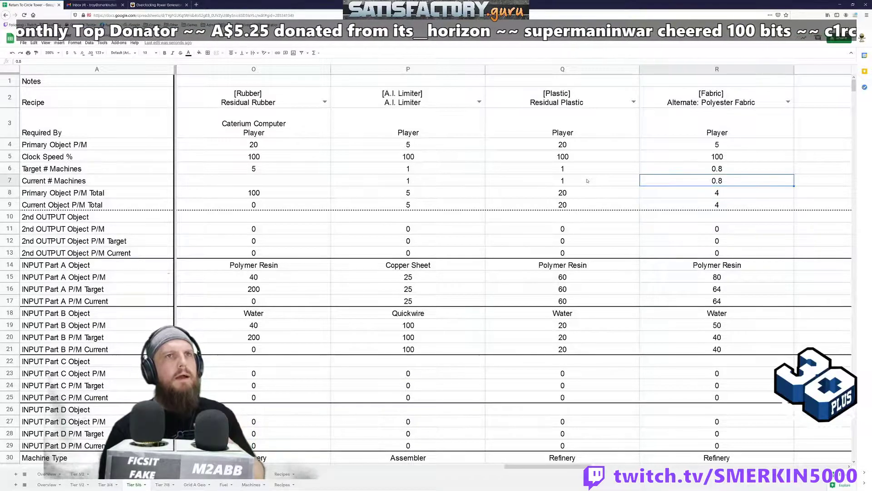
Try an 80% clock speed for Polyester Fabric, and undo the clock speed change.
key("Up")
key("Up")
key("Down")
key("Down")
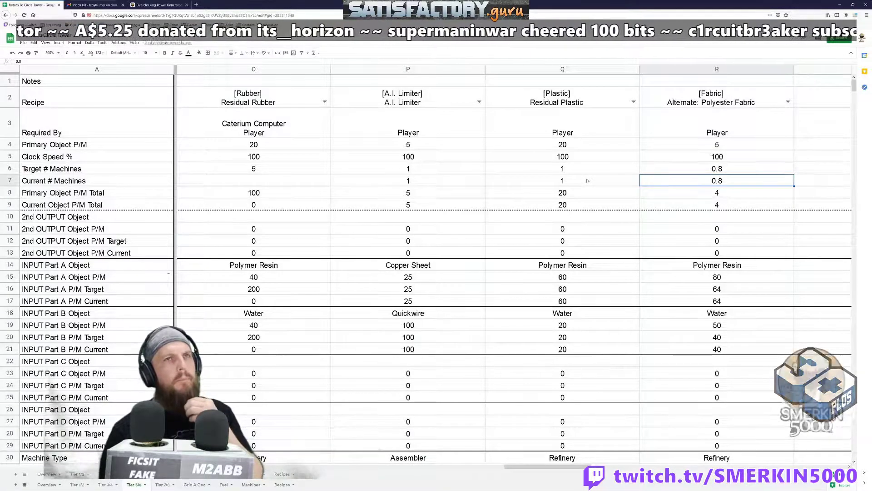
key("Up")
key("Up")
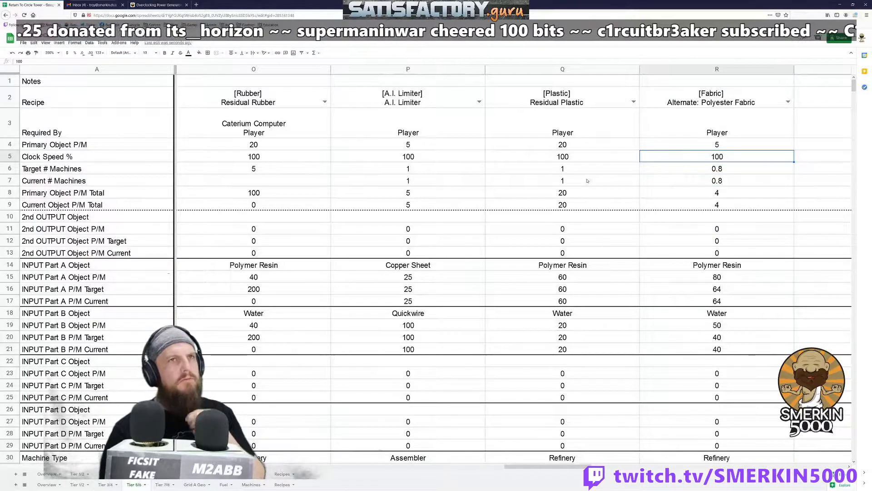
type("80")
key("Return")
key("Down")
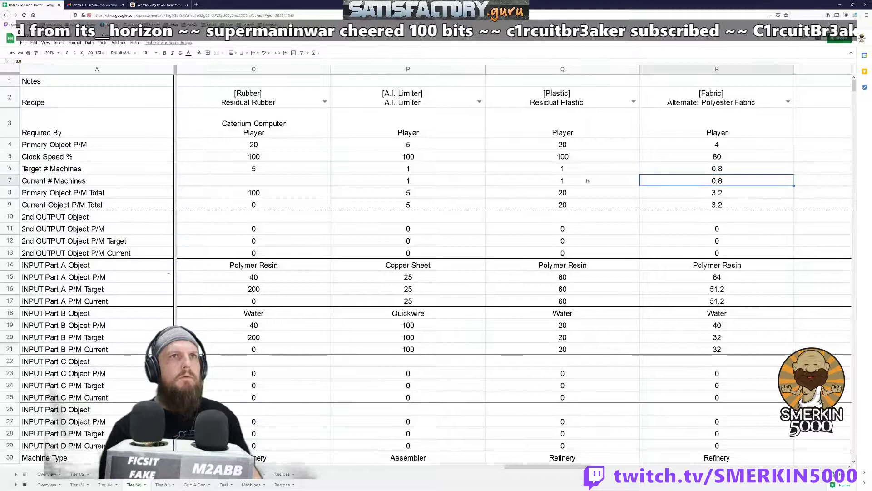
key("ctrl+z")
key("Down")
key("Down")
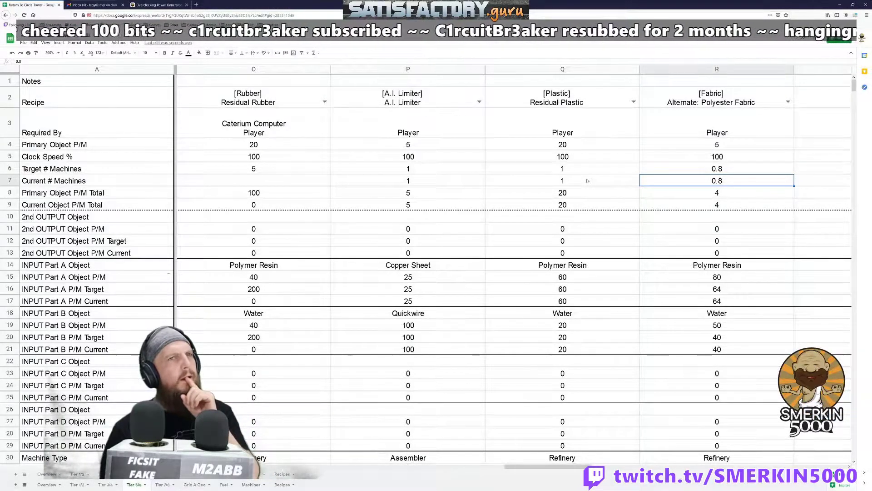
Test 0.9 Current # Machines for Polyester Fabric, and undo the fractional machine counts back to 1.
type("0.9")
key("ctrl+Return")
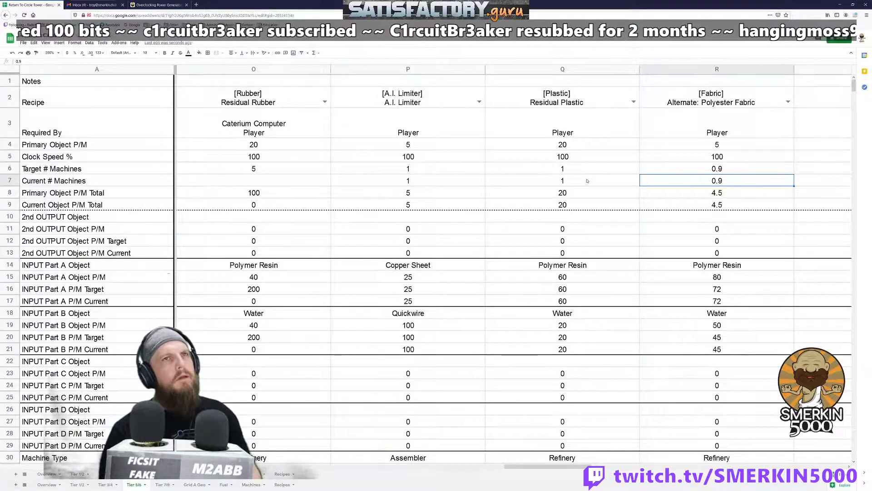
key("ctrl+z")
key("ctrl+z")
key("ctrl+z")
key("ctrl+z")
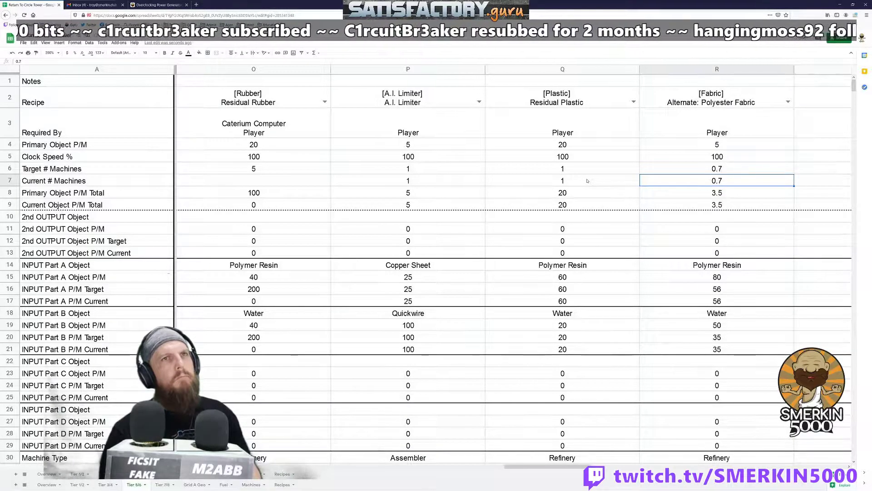
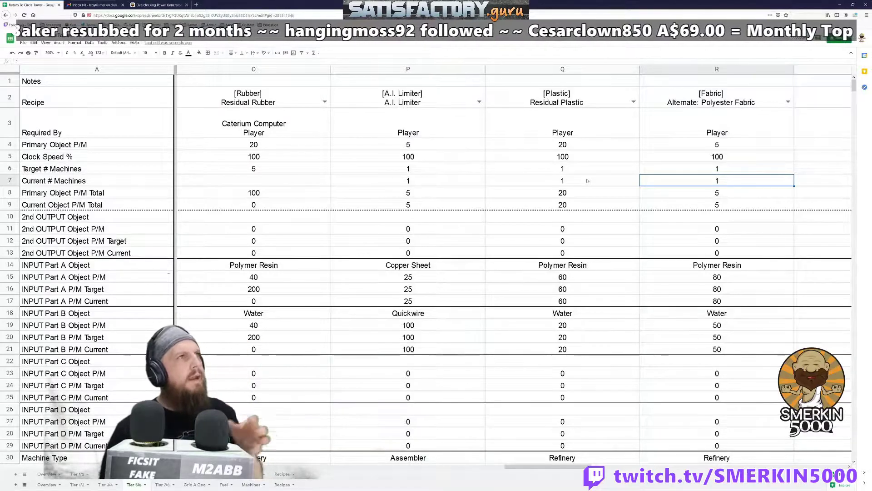
Delete the empty column S between the Polyester Fabric and Solid Steel Ingot columns.
key("Right")
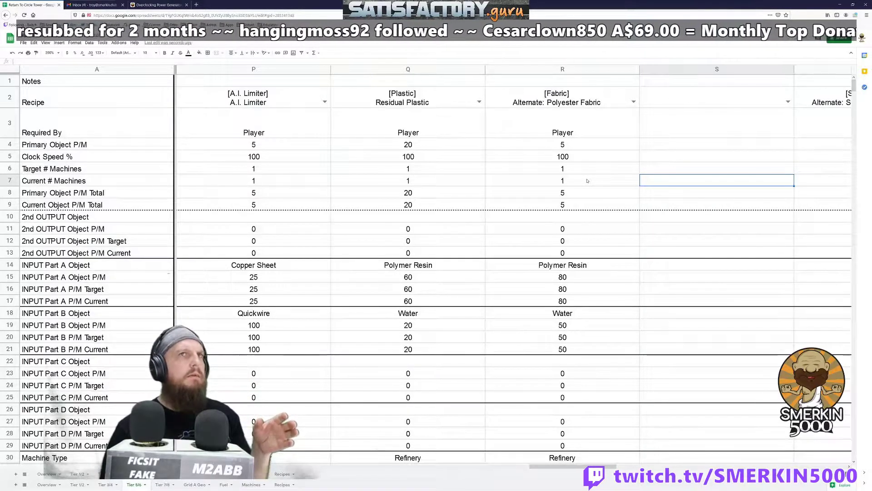
key("Right")
key("Left")
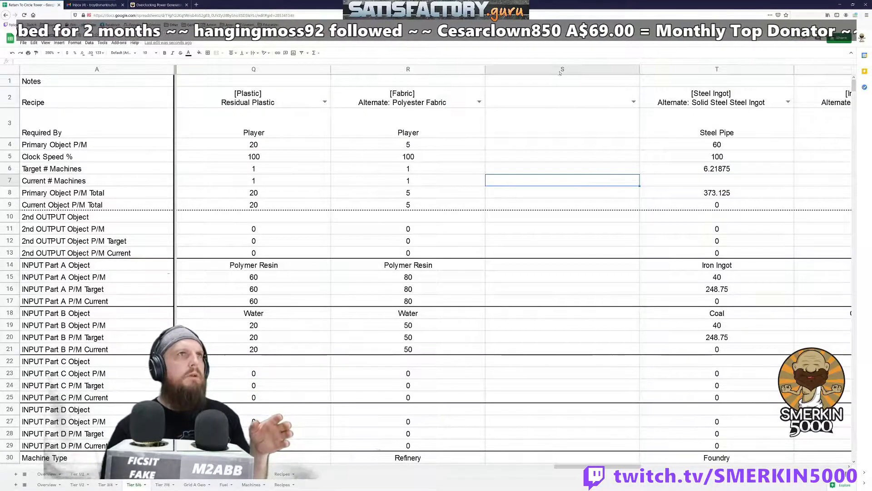
left_click(560, 70)
right_click(559, 70)
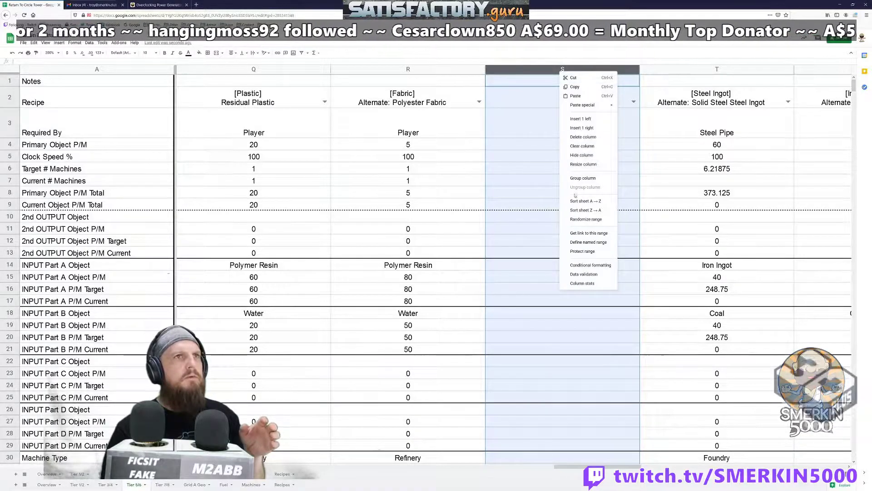
left_click(584, 136)
left_click(584, 132)
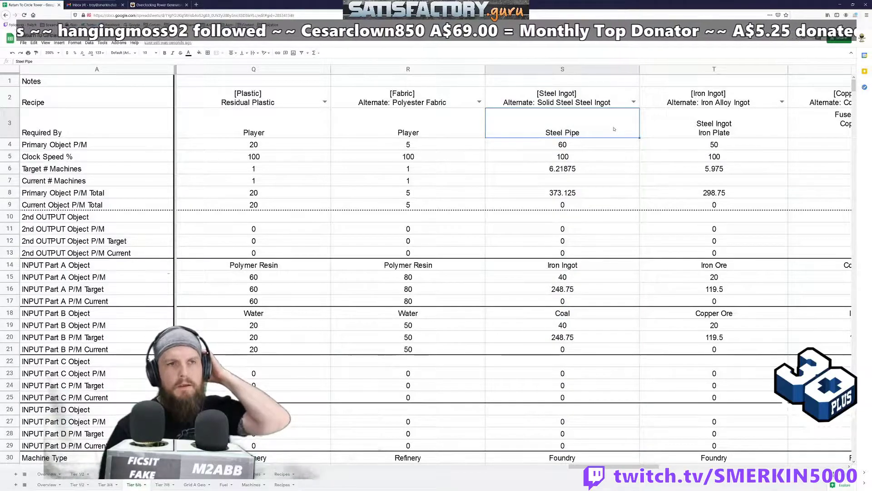
Review the whole production chain, going back to the Heavy Modular Frame column and across to the Raw Quartz miner column.
key("Left")
key("Left")
key("Left")
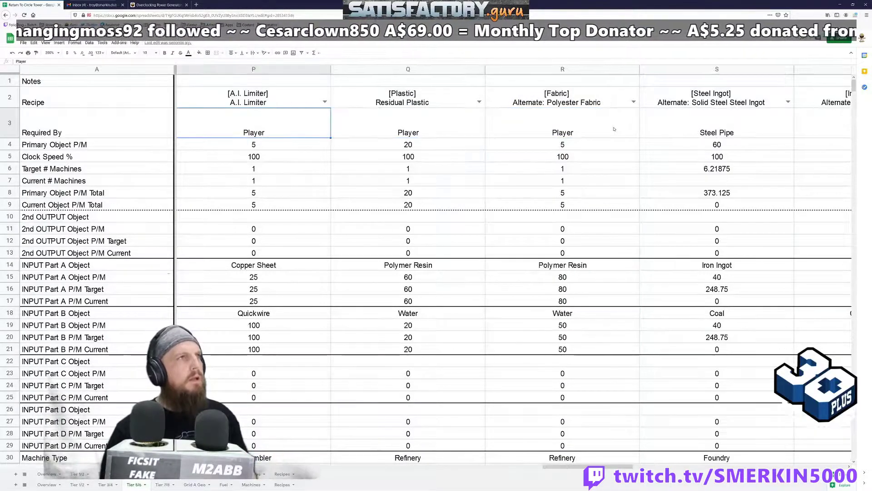
key("Left")
key("Left")
key("Left")
key("Left")
key("Left")
key("Left")
key("Left")
key("Left")
key("Left")
key("Left")
key("Left")
key("Left")
key("Left")
key("Left")
key("Left")
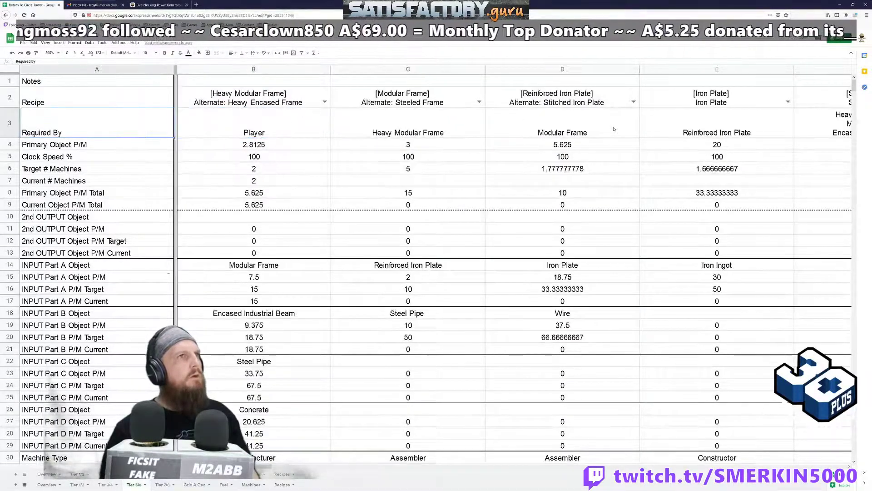
key("Right")
key("Right")
key("Right")
key("Right")
key("Right")
key("Right")
key("Right")
key("Right")
key("Right")
key("Right")
key("Right")
key("Right")
key("Right")
key("Right")
key("Right")
key("Right")
key("Right")
key("Right")
key("Right")
key("Right")
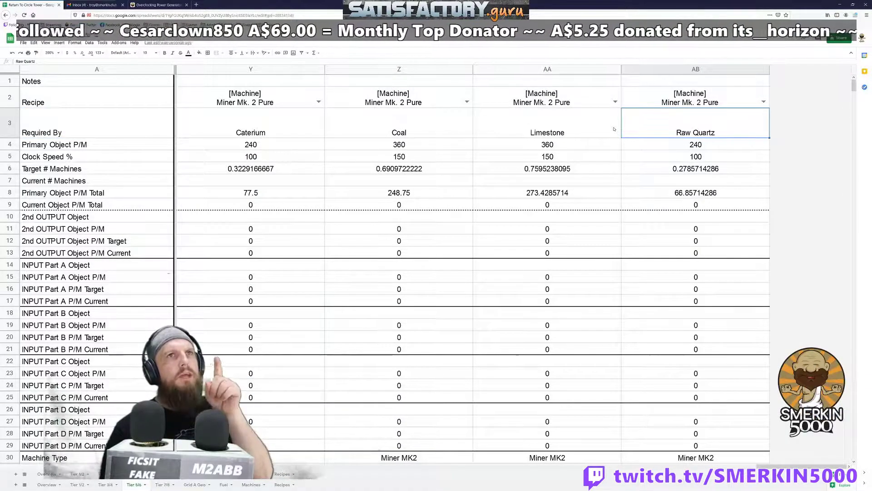
Examine the miner columns' required output and target machine counts for Limestone, Coal, Caterium, Copper and Iron.
key("Left")
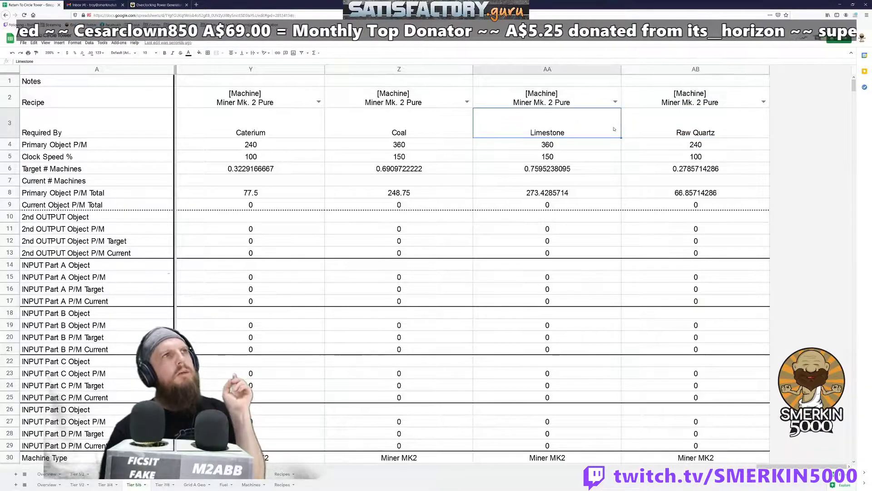
key("Left")
key("Left")
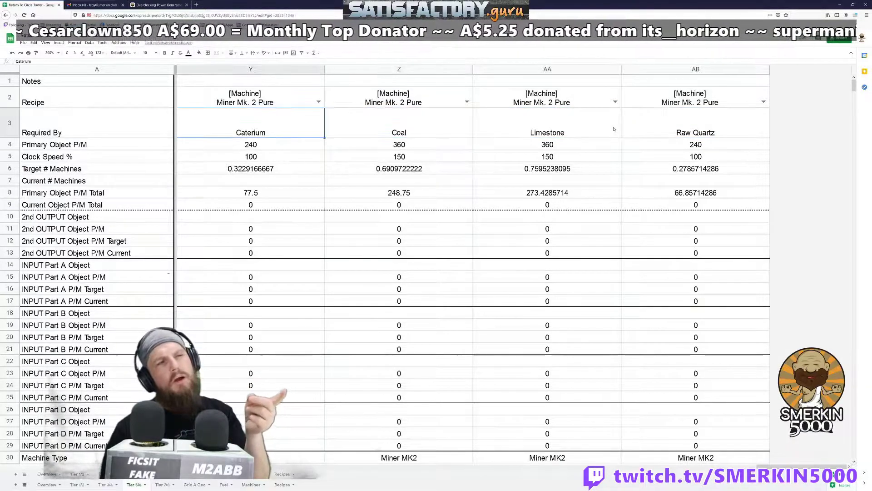
key("Right")
key("Left")
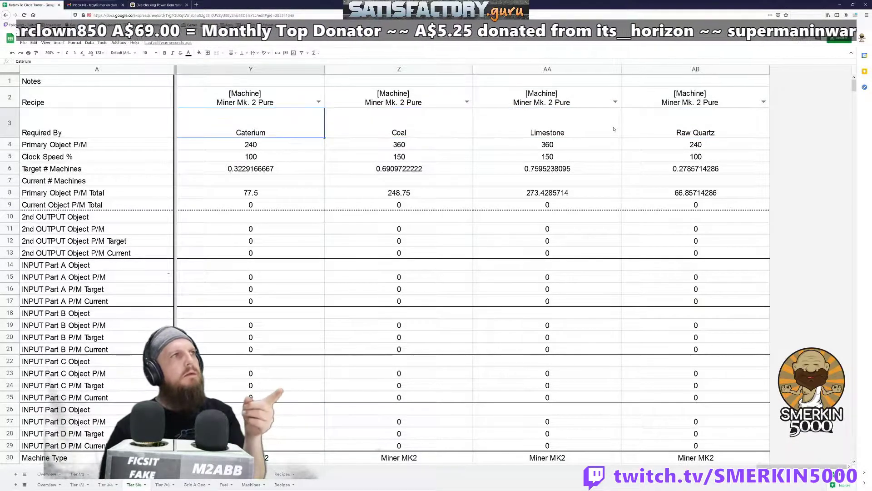
key("Left")
key("Right")
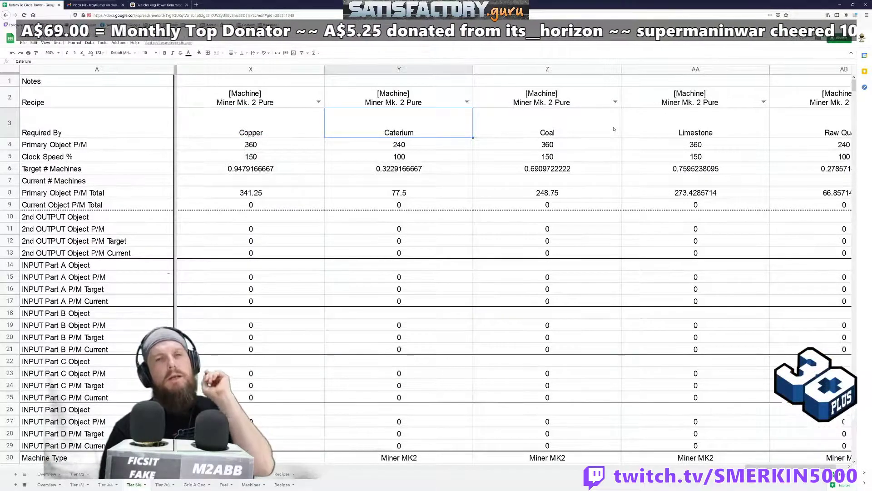
key("Left")
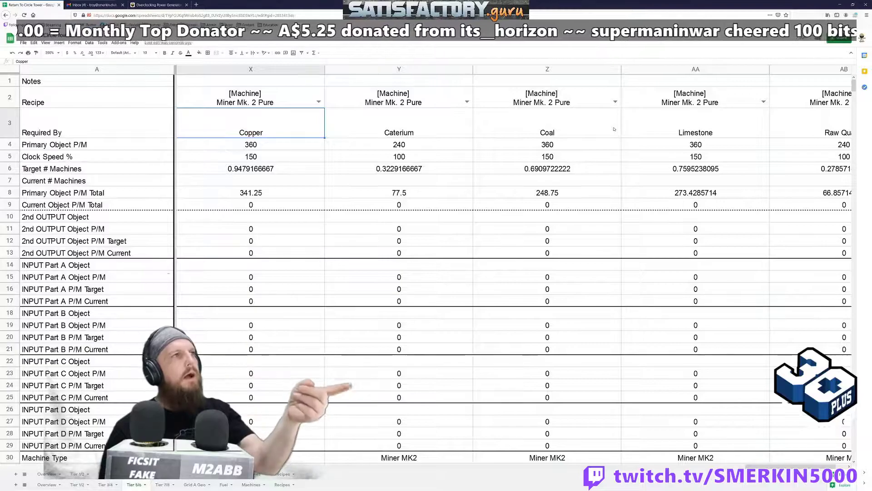
key("Left")
key("Right")
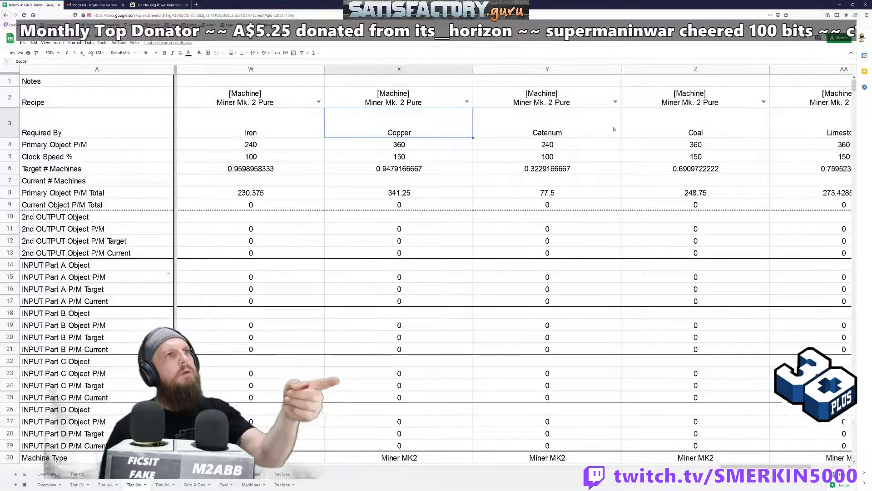
key("Left")
key("Left")
key("Left")
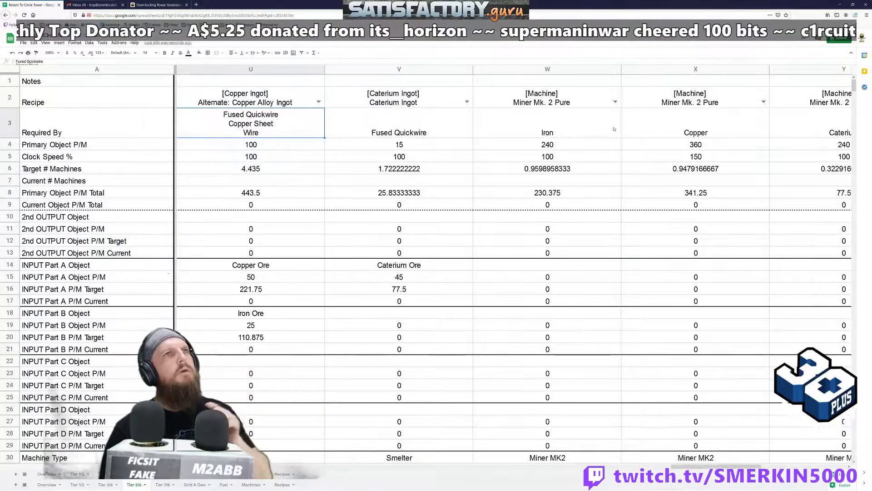
Look over the recipe columns from Copper Ingot back to Heavy Modular Frame, ending at the Notes cell.
key("Left")
key("Left")
key("Left")
key("Left")
key("Left")
key("Left")
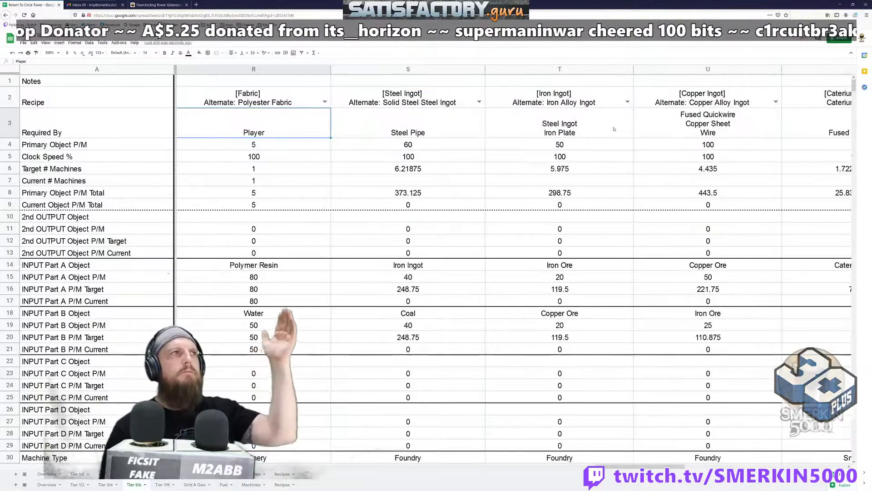
key("Left")
key("Left")
key("Left")
key("Left")
key("Left")
key("Left")
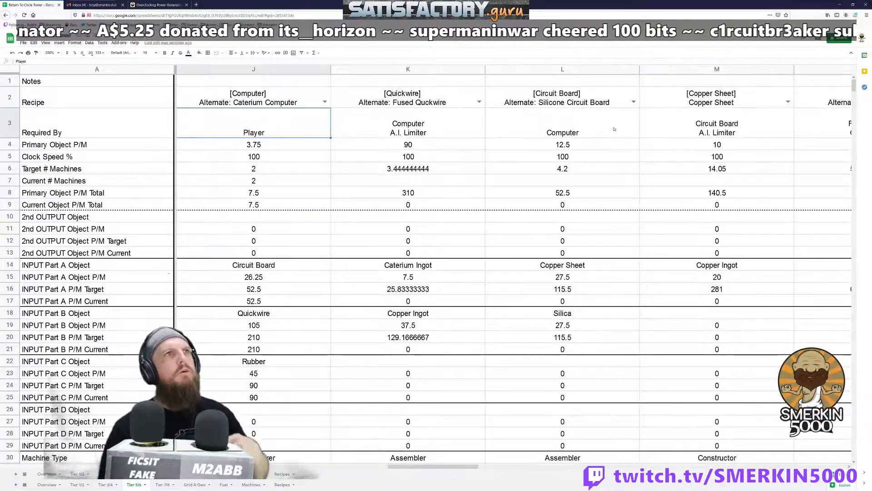
key("Left")
key("Left")
key("Left")
key("Left")
key("Left")
key("Left")
key("Left")
key("Left")
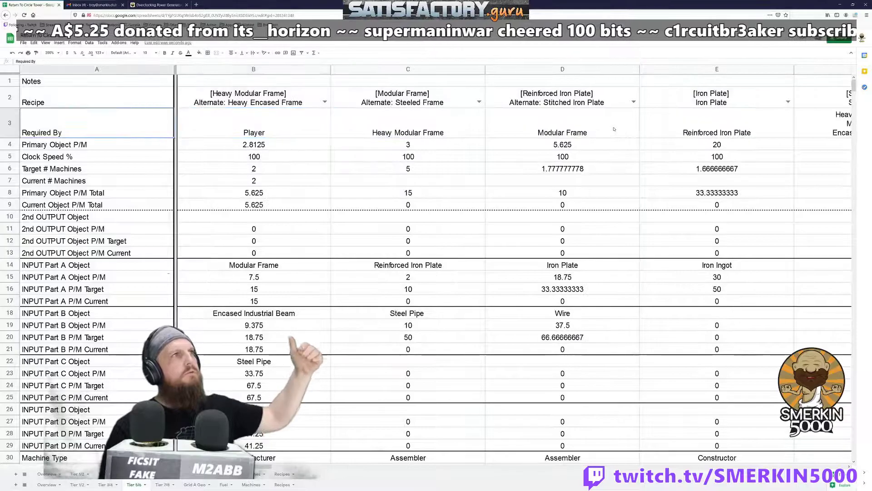
key("Right")
key("Left")
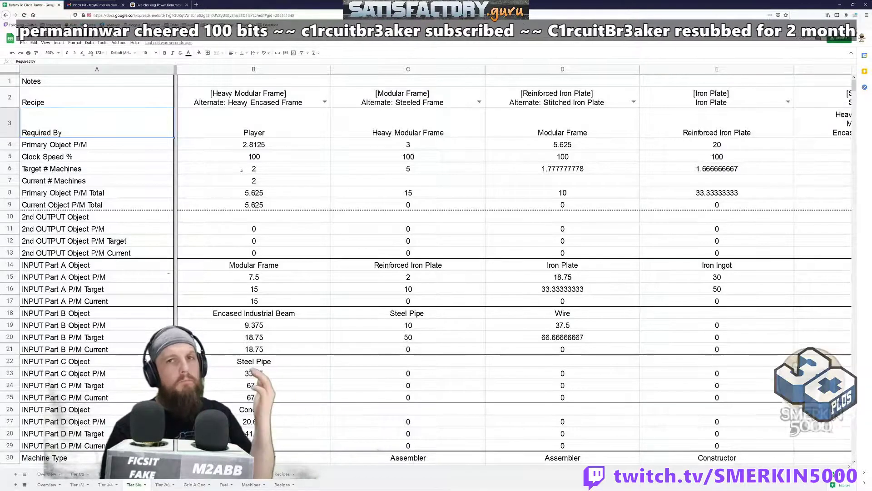
scroll(244, 168, "down", 1)
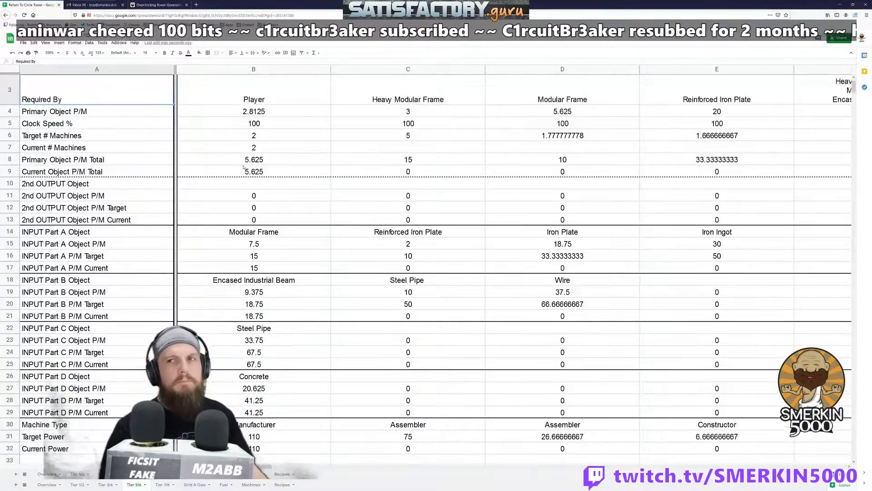
scroll(244, 168, "up", 1)
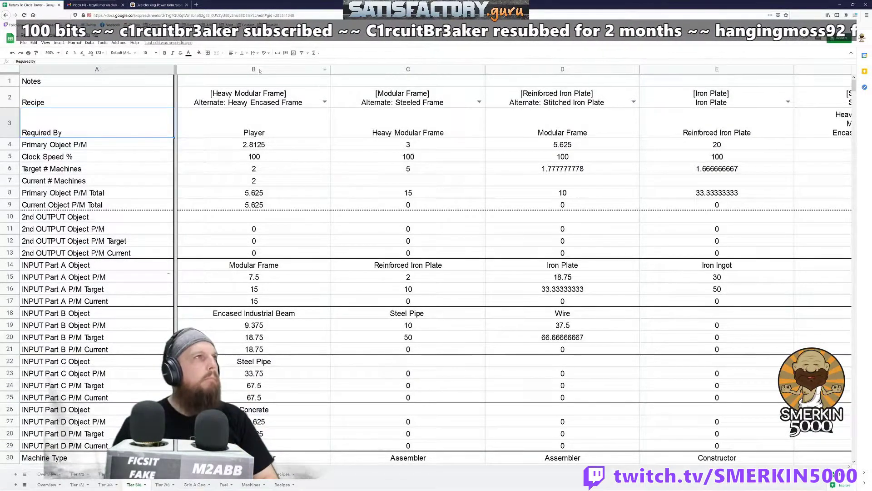
key("Up")
key("Up")
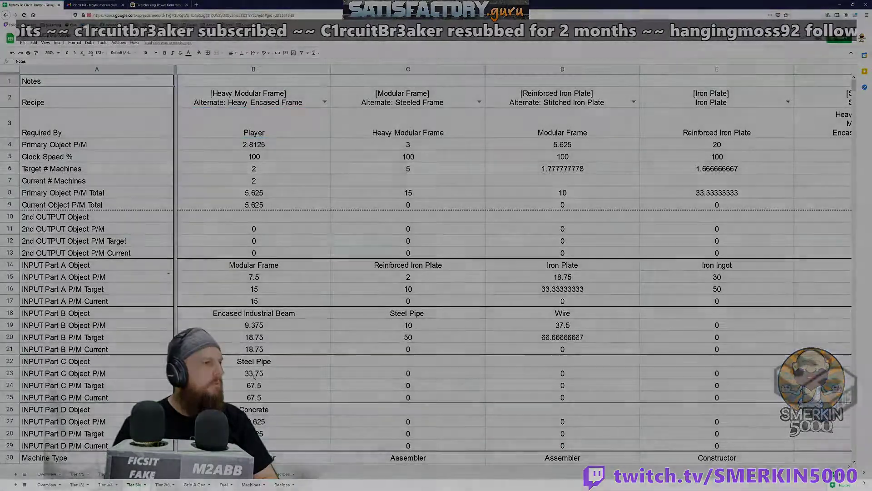